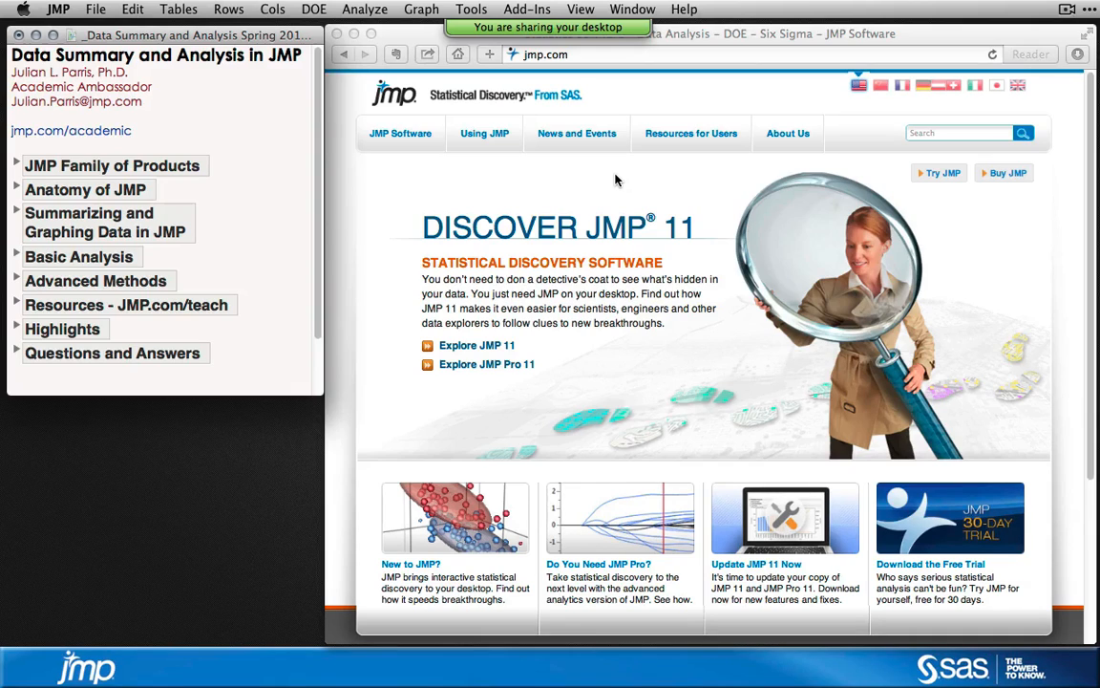
# - Minimize the browser window showing jmp.com and move the journal window slightly away from the screen corner
pyautogui.click(351, 196)
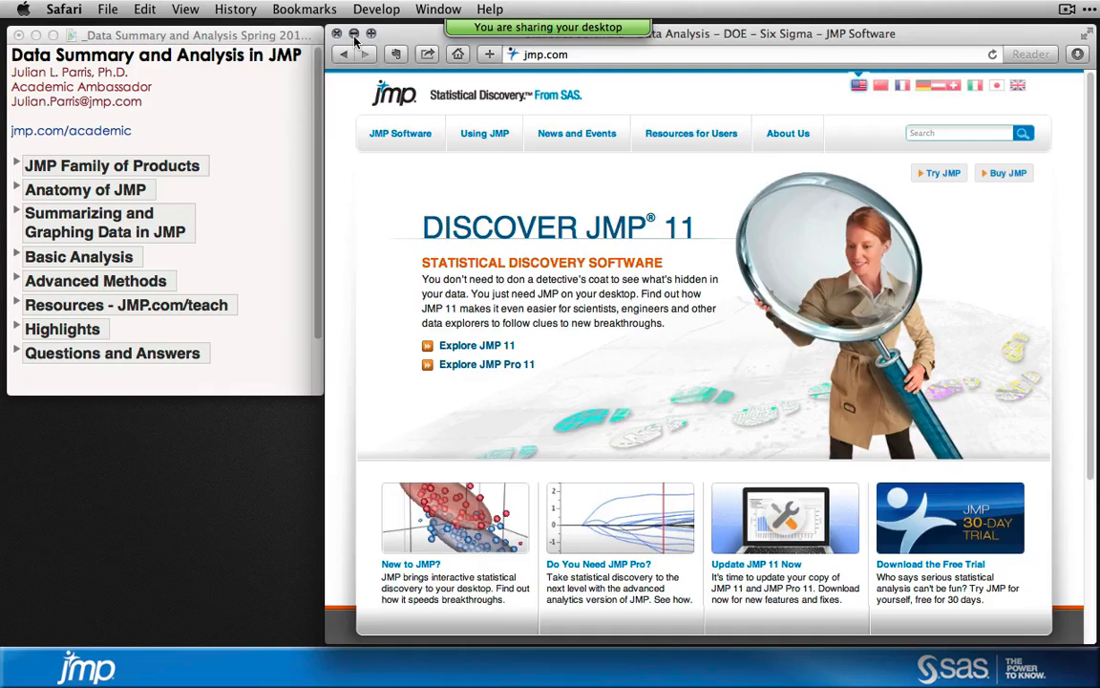
pyautogui.click(354, 35)
pyautogui.click(285, 45)
pyautogui.moveTo(285, 45); pyautogui.dragTo(296, 54)
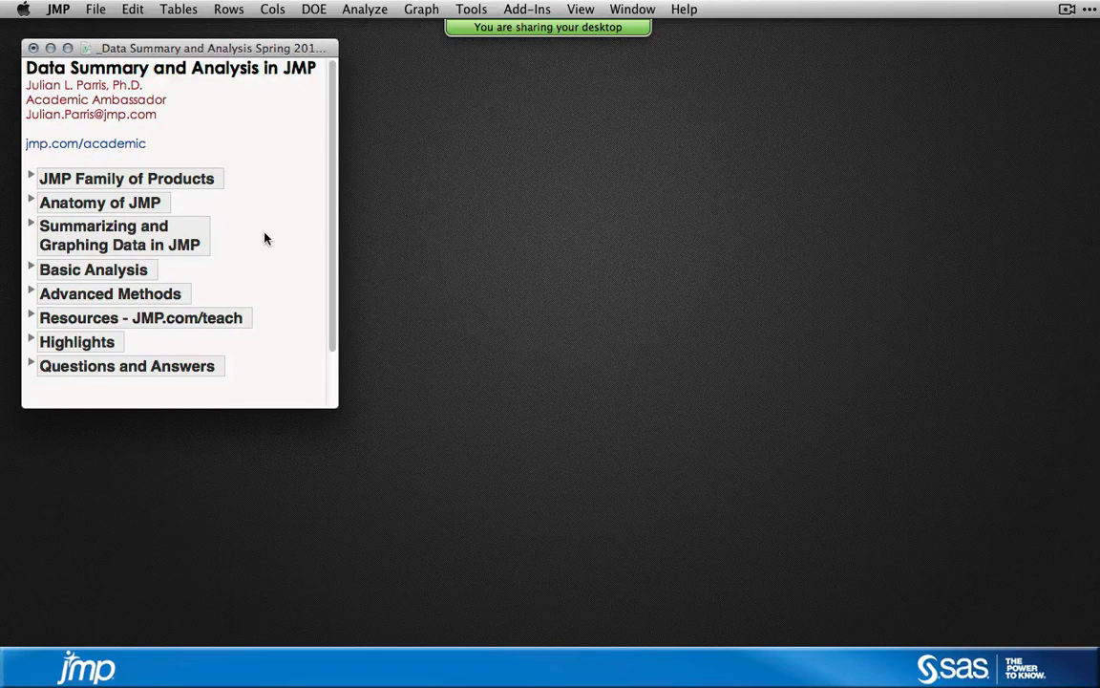
# - Expand JMP Family of Products in the journal and review the JMP Clinical and JMP Genomics entries, collapsing each one after reading
pyautogui.click(31, 178)
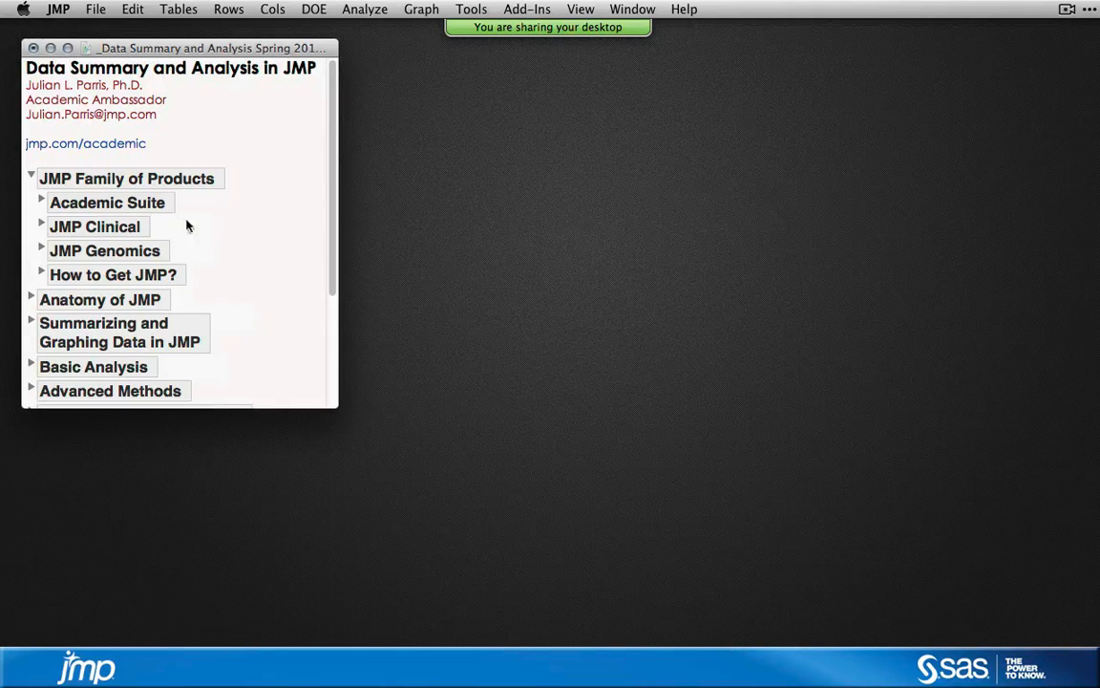
pyautogui.click(43, 226)
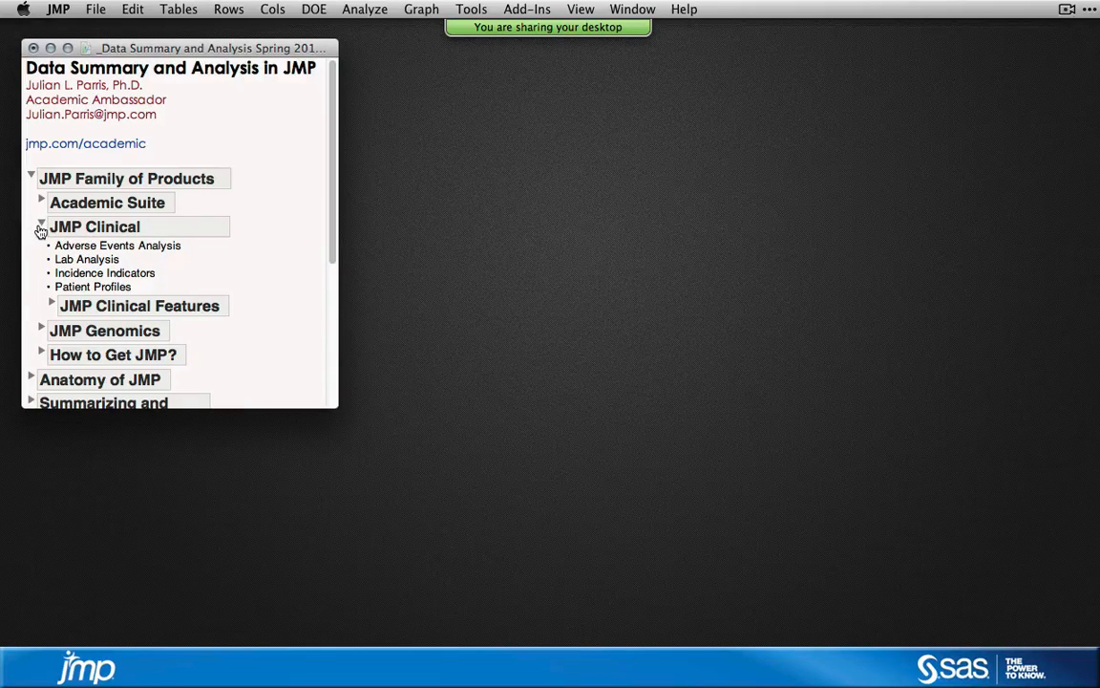
pyautogui.click(40, 228)
pyautogui.click(41, 250)
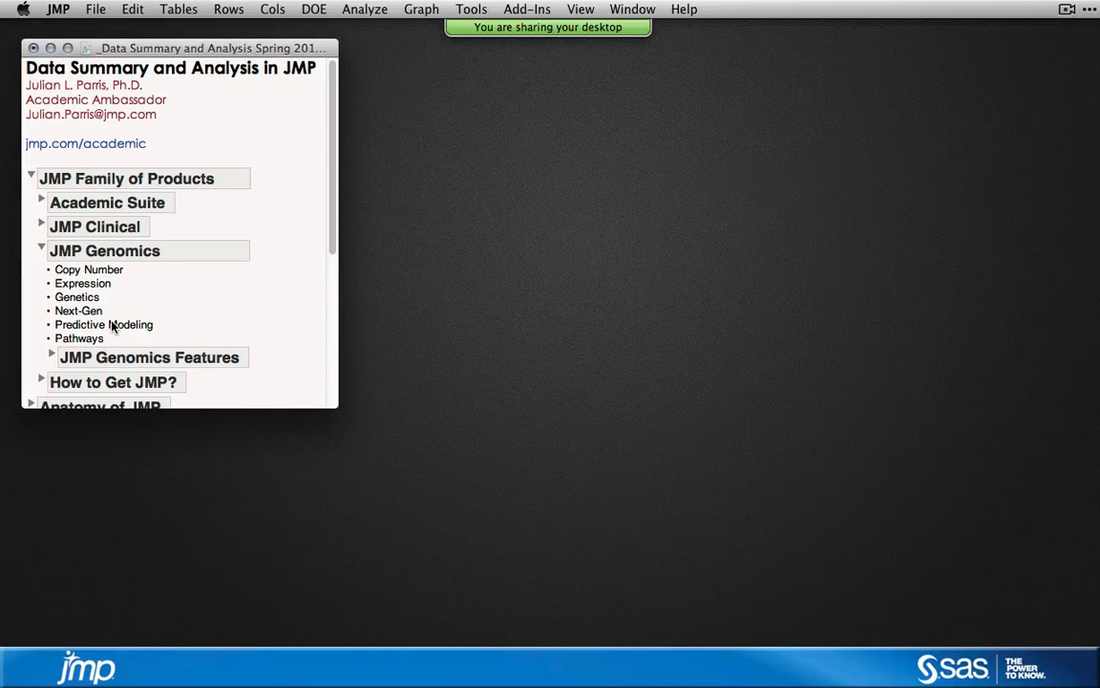
pyautogui.click(41, 250)
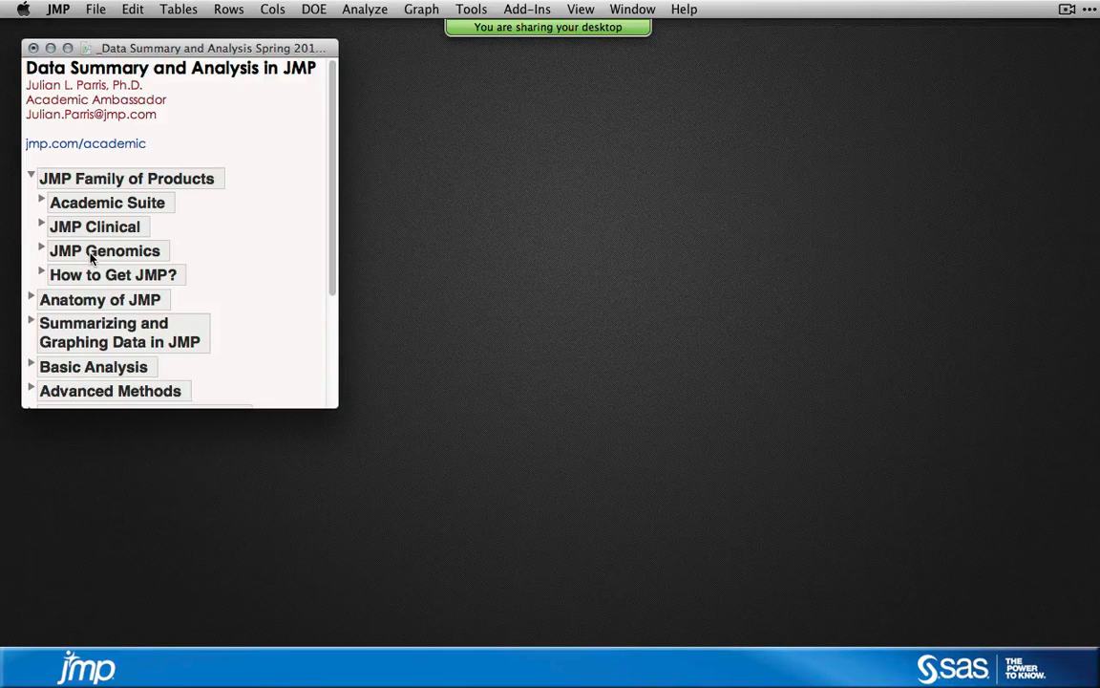
# - Review the Academic Suite and How to Get JMP? entries, widening the journal to fit their text, and collapse JMP Family of Products
pyautogui.click(41, 202)
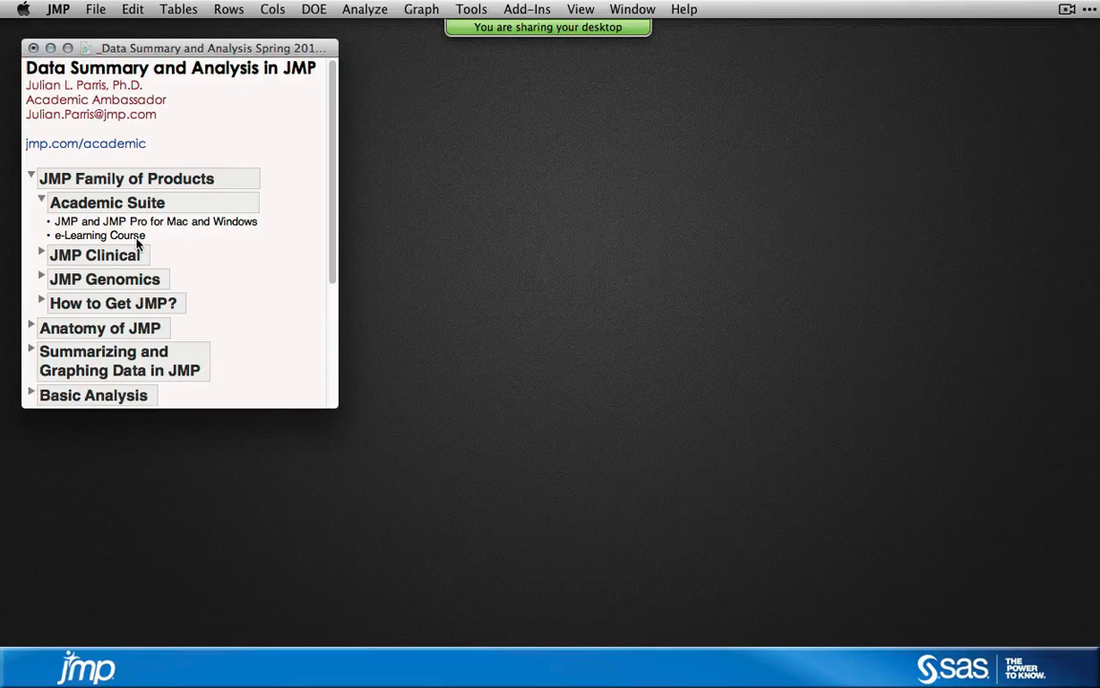
pyautogui.click(41, 203)
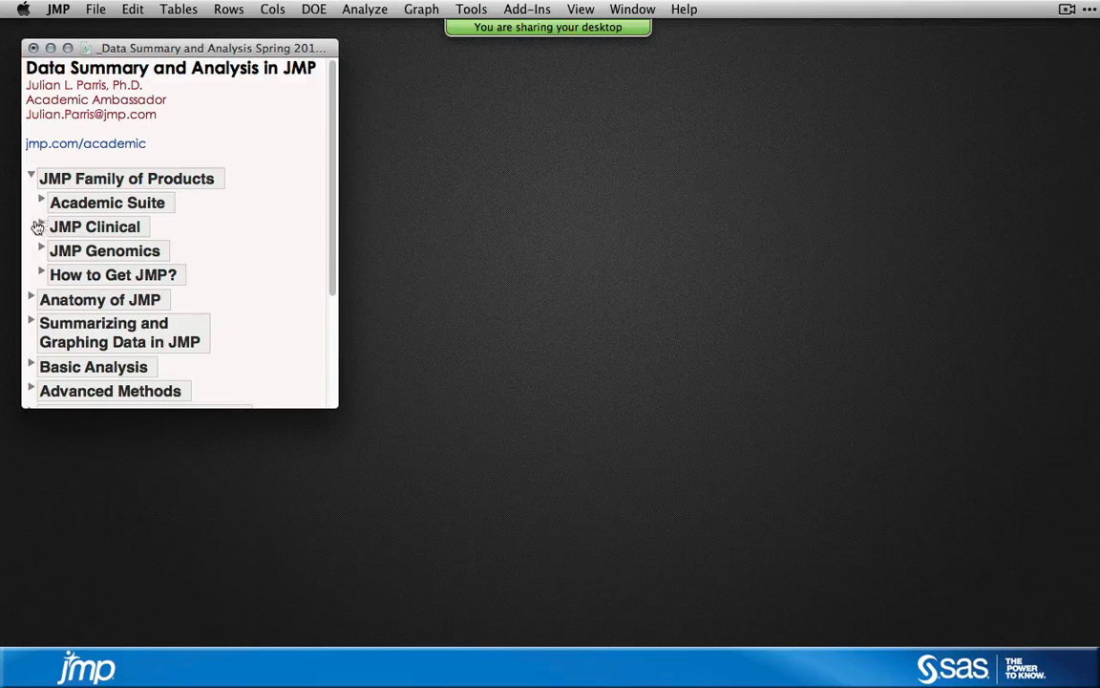
pyautogui.click(42, 274)
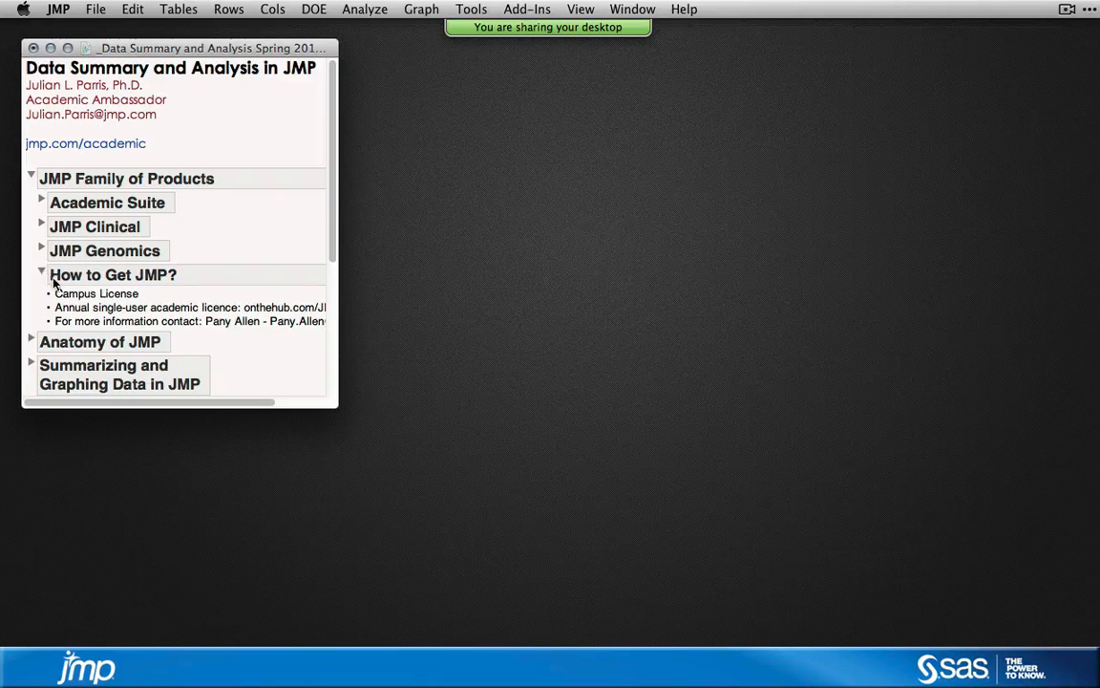
pyautogui.moveTo(336, 406); pyautogui.dragTo(395, 414)
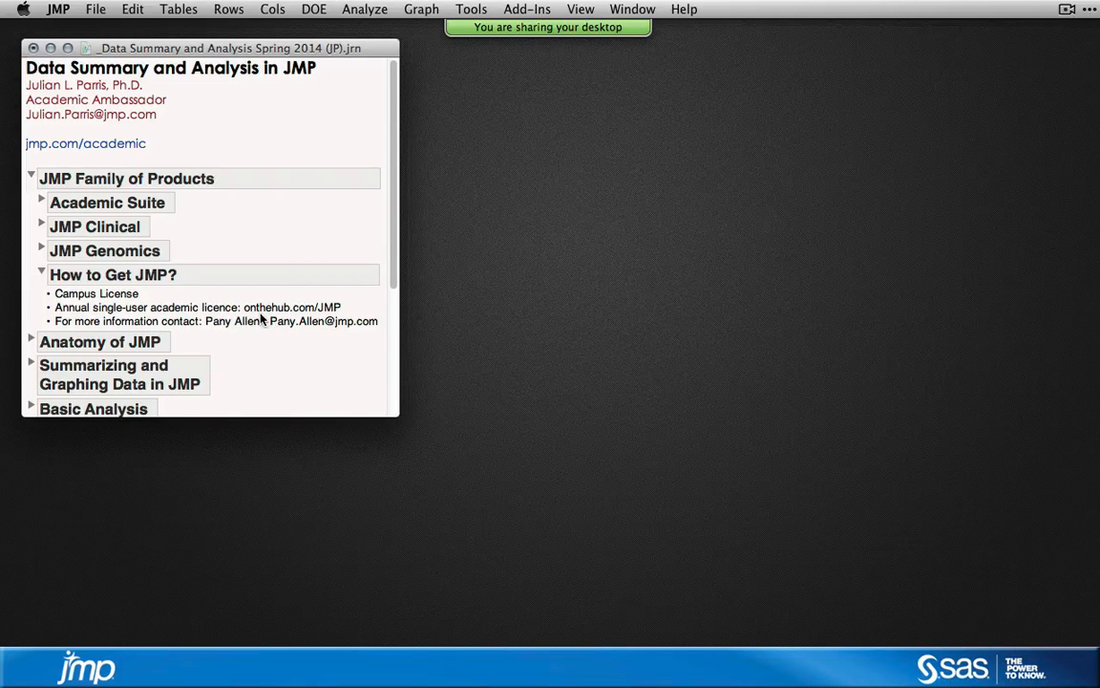
pyautogui.click(40, 273)
pyautogui.click(30, 177)
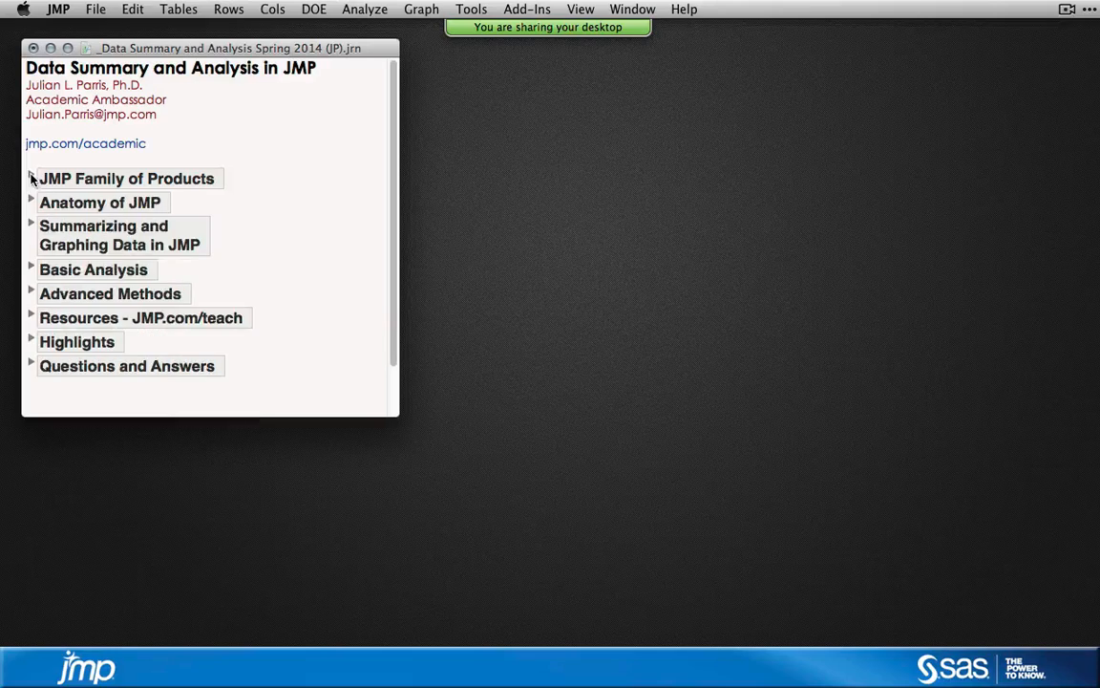
# - Expand Anatomy of JMP in the journal, open the Restaurant Tips sample data, and reposition its table window
pyautogui.click(31, 203)
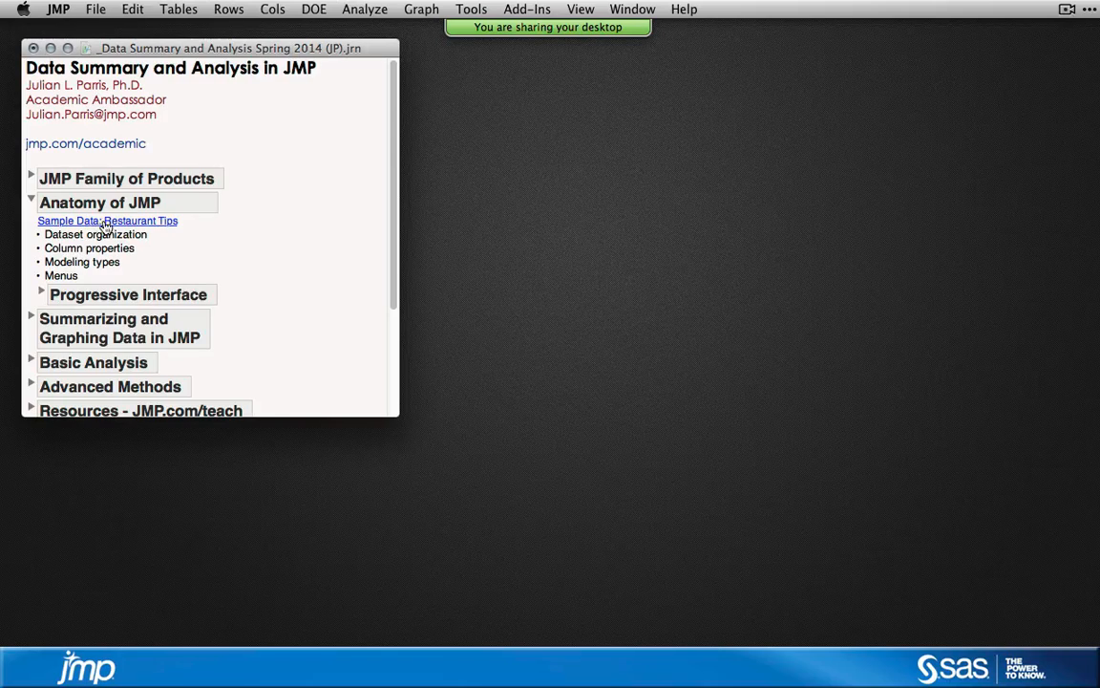
pyautogui.click(109, 219)
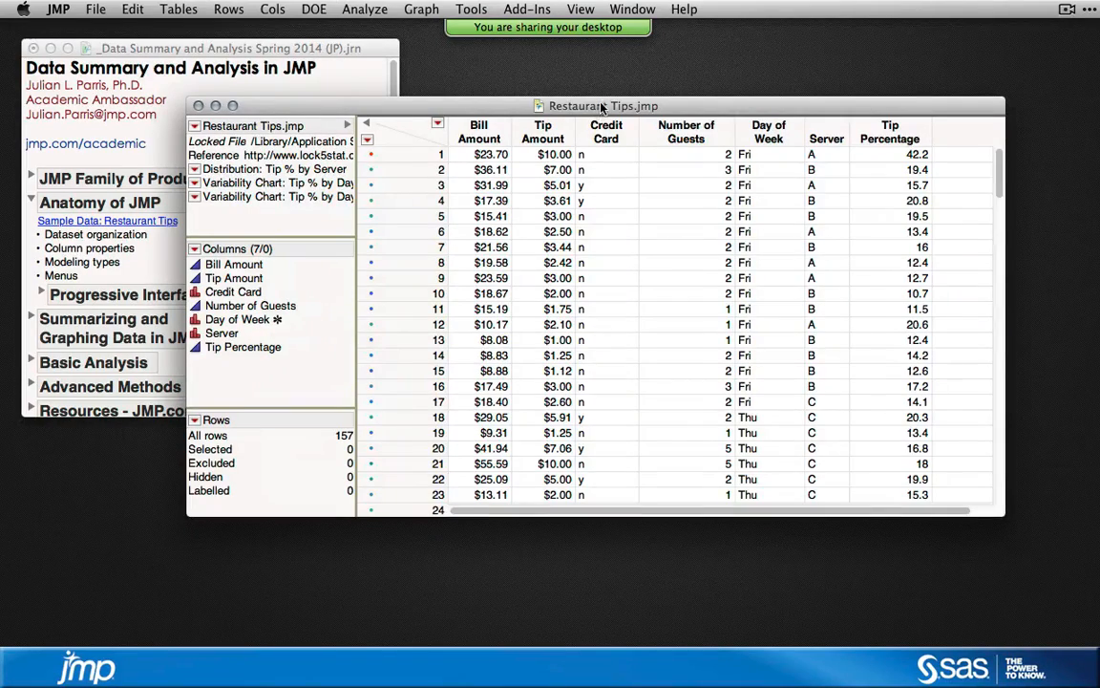
pyautogui.moveTo(566, 116); pyautogui.dragTo(537, 138)
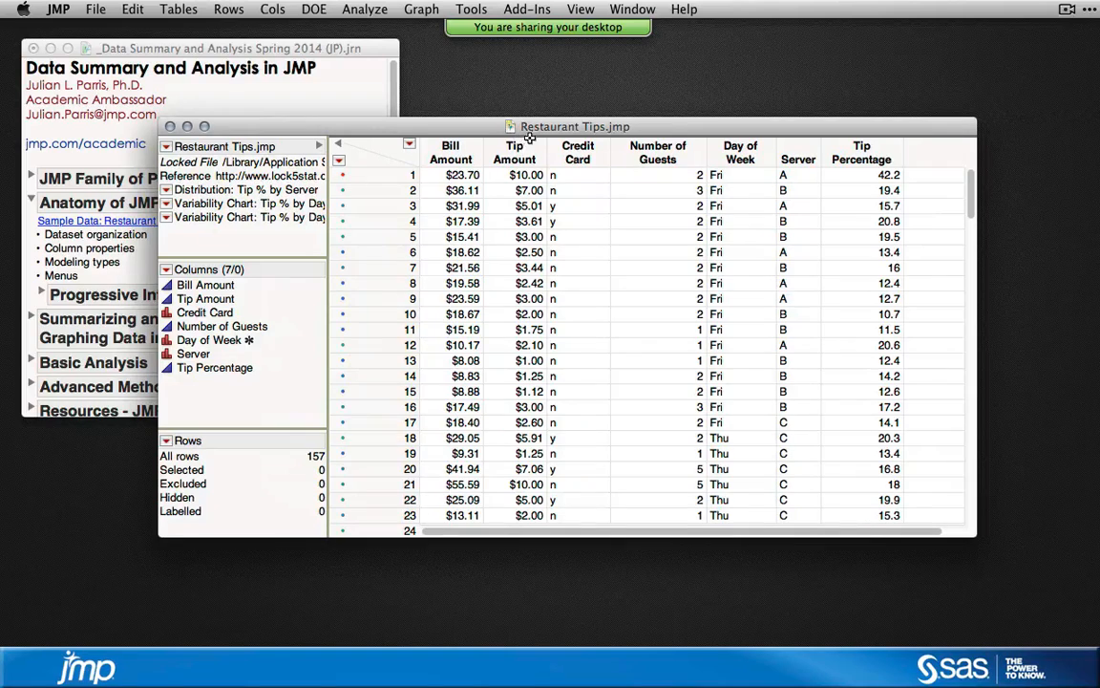
pyautogui.moveTo(552, 128); pyautogui.dragTo(538, 129)
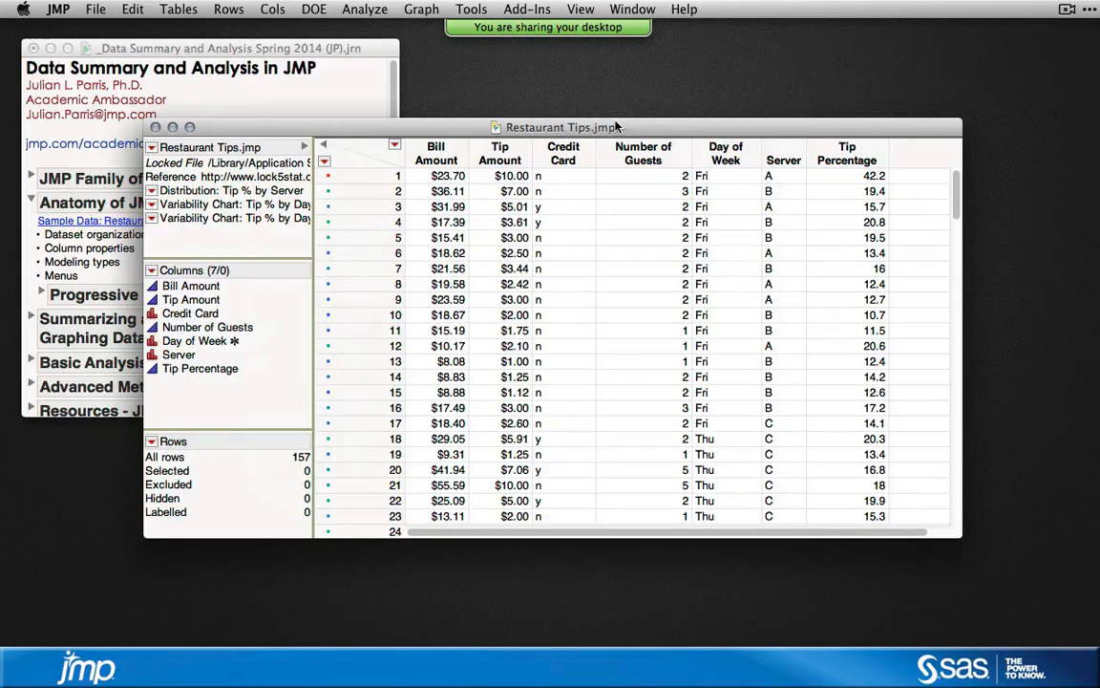
# - Open Restaurant Tips.jmp from the sample data directory through the Sample Data Index, and close the index
pyautogui.click(685, 9)
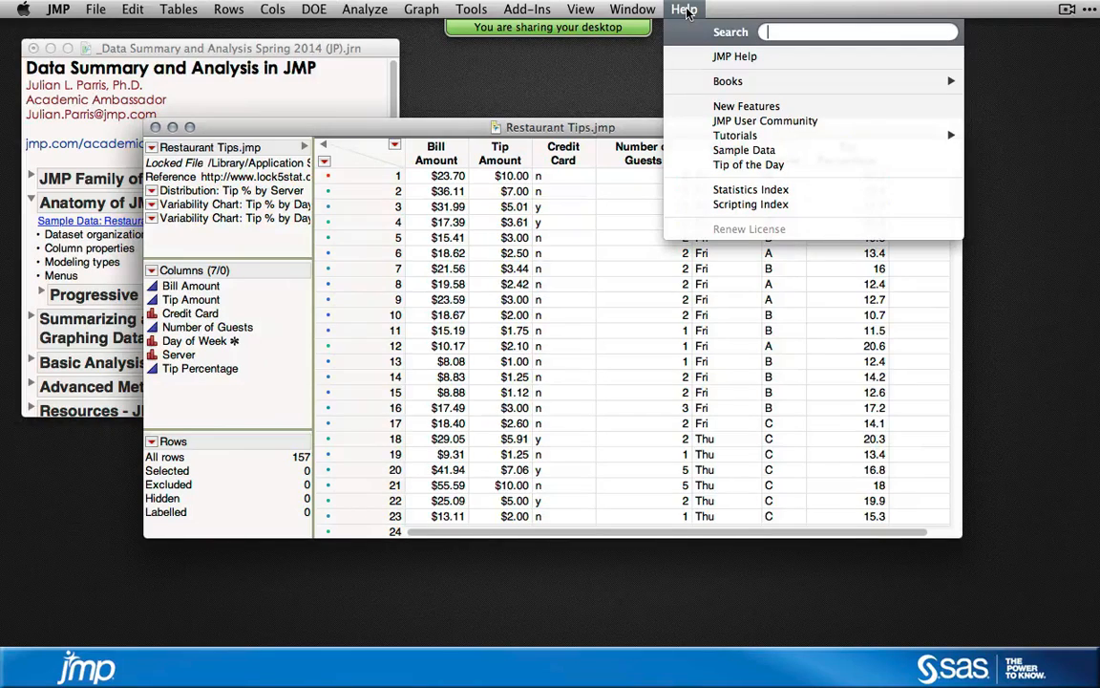
pyautogui.click(739, 152)
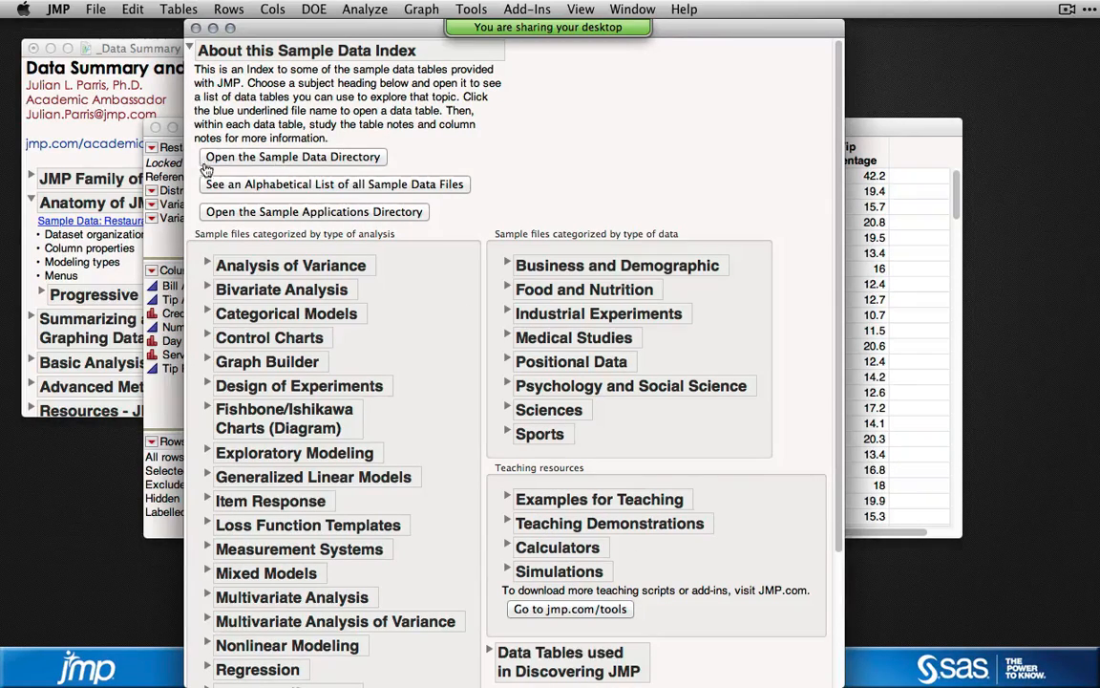
pyautogui.click(275, 160)
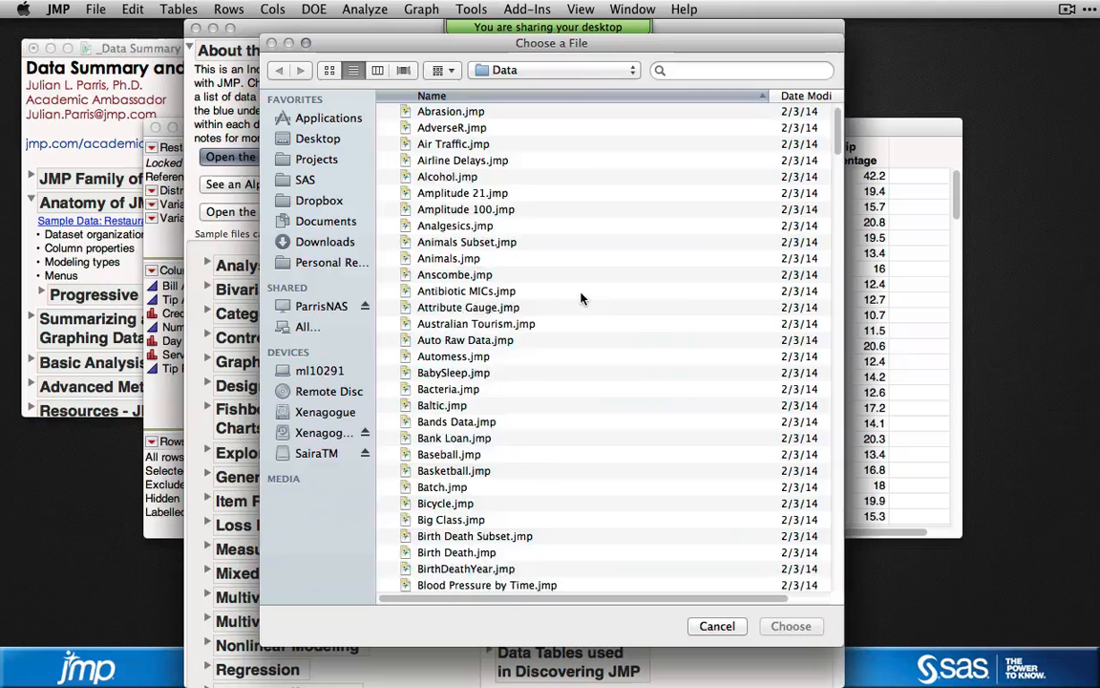
pyautogui.write('re')
pyautogui.scroll(-3, 619, 312)
pyautogui.scroll(-3, 573, 368)
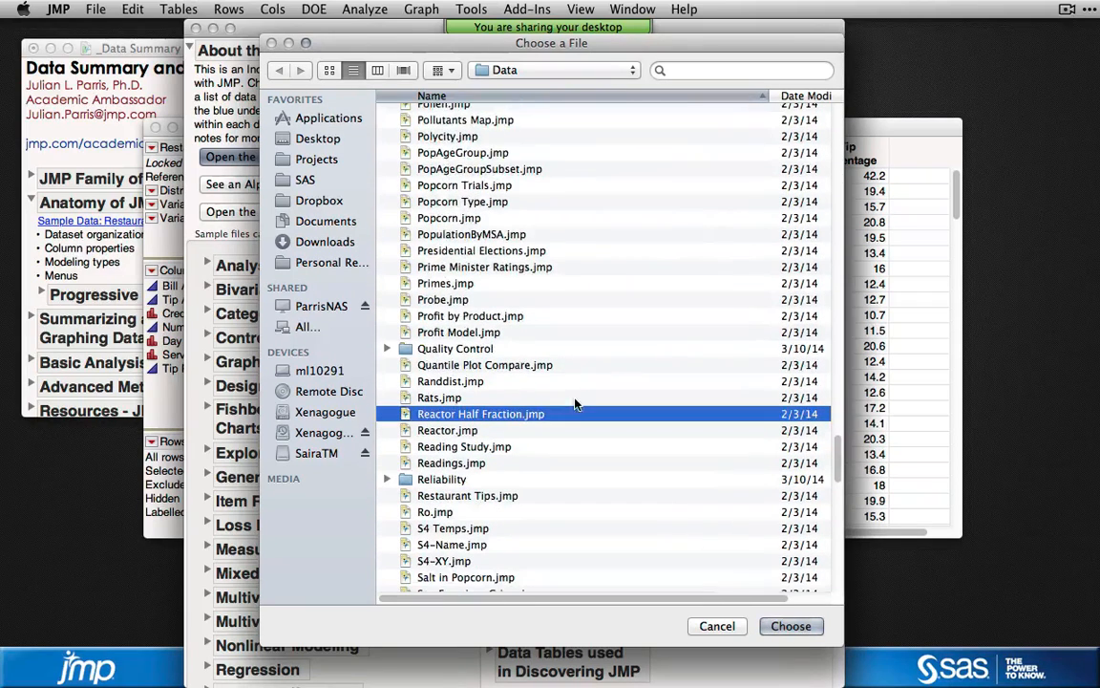
pyautogui.click(442, 498)
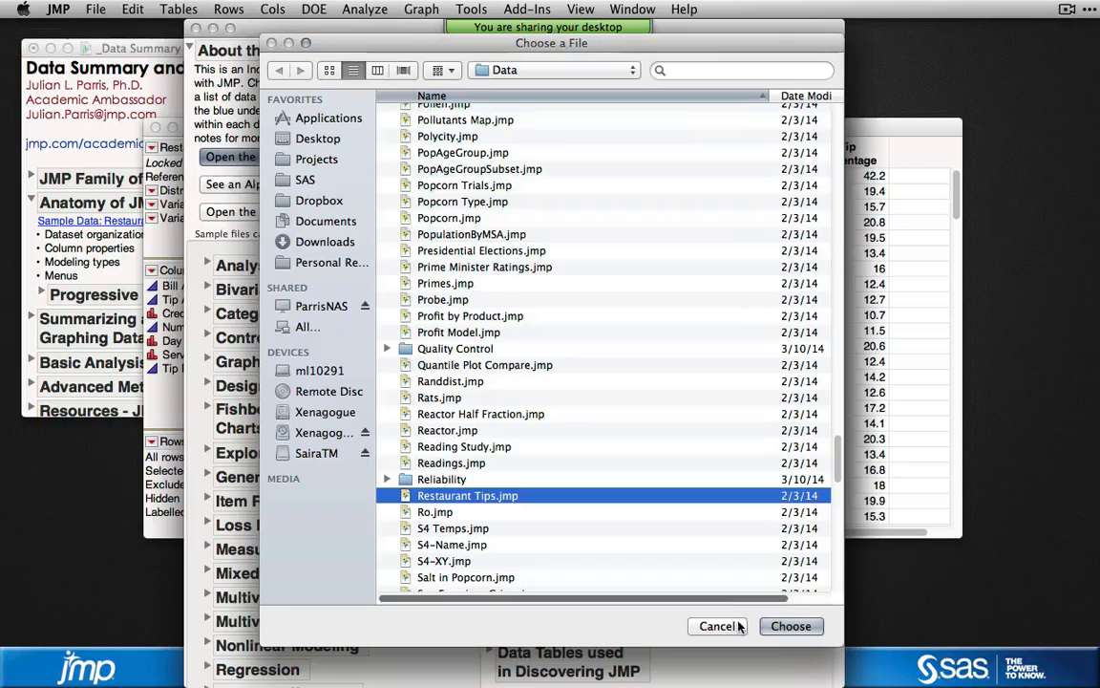
pyautogui.click(783, 628)
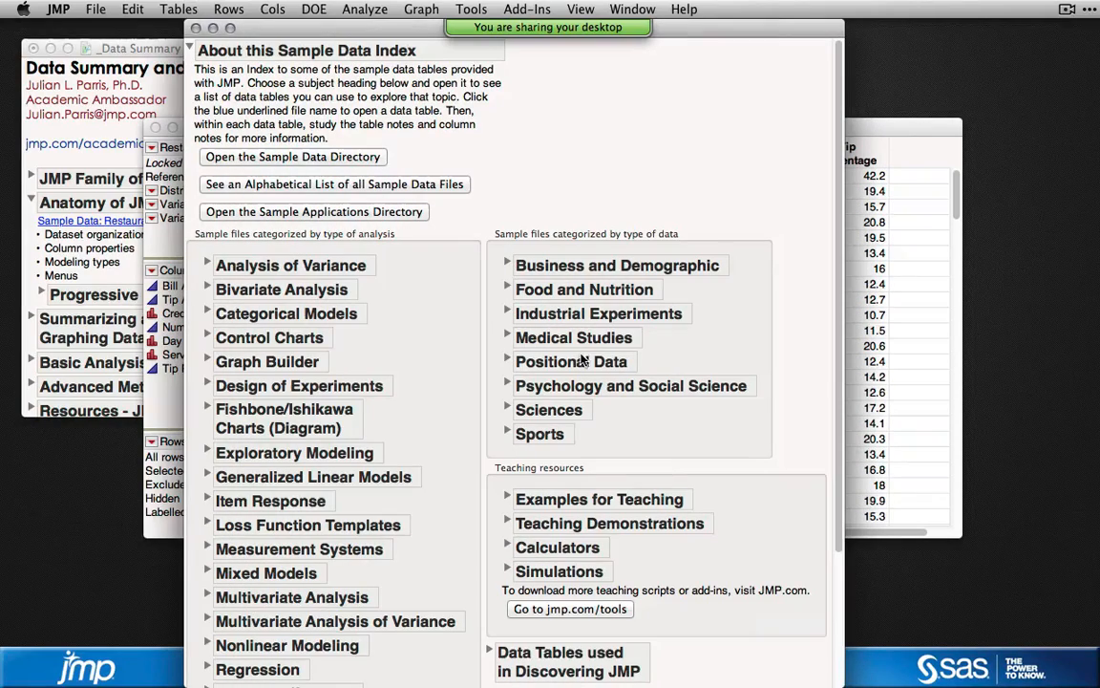
pyautogui.click(197, 29)
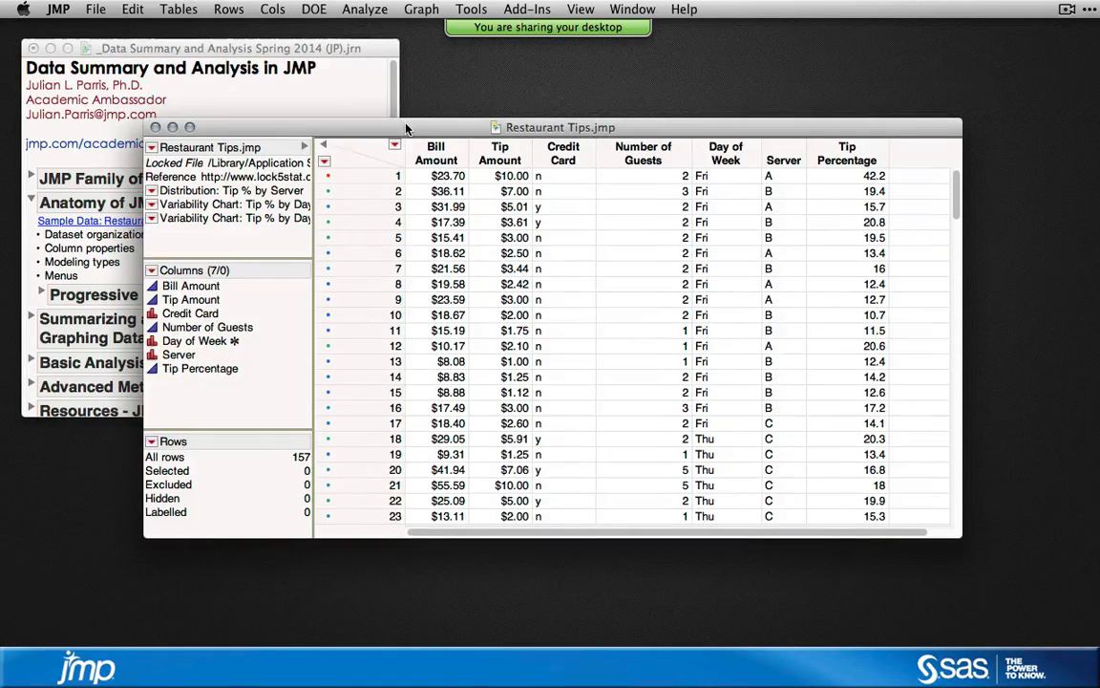
# - Move the Restaurant Tips table window higher and enlarge it to show 30 rows
pyautogui.moveTo(372, 127); pyautogui.dragTo(360, 82)
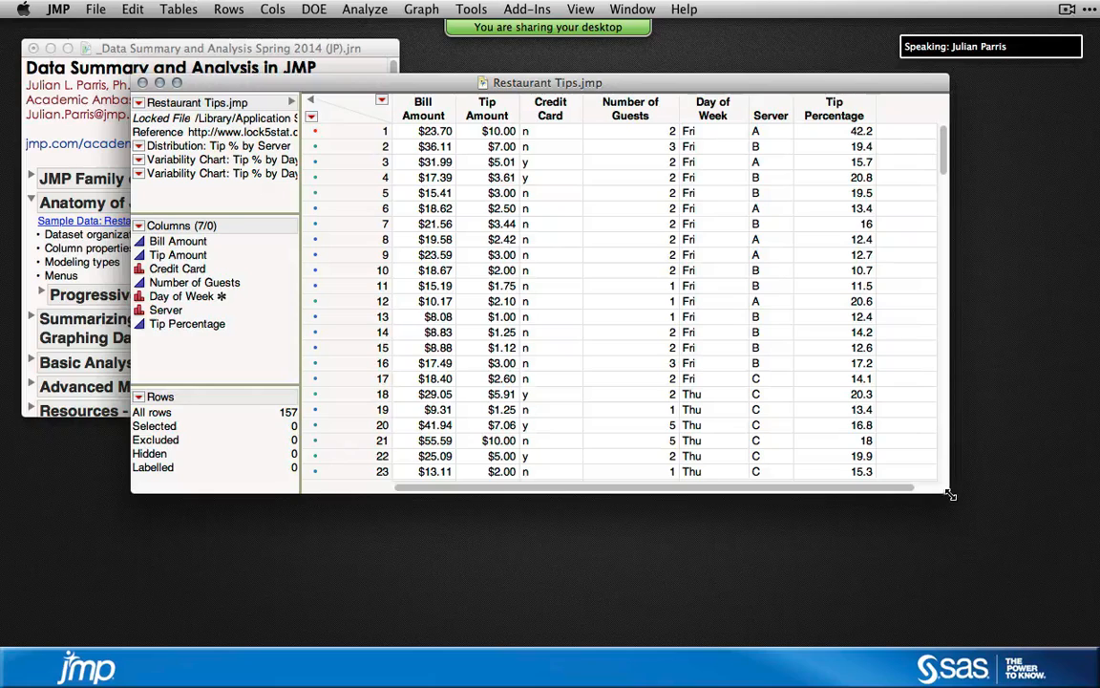
pyautogui.moveTo(950, 493); pyautogui.dragTo(979, 591)
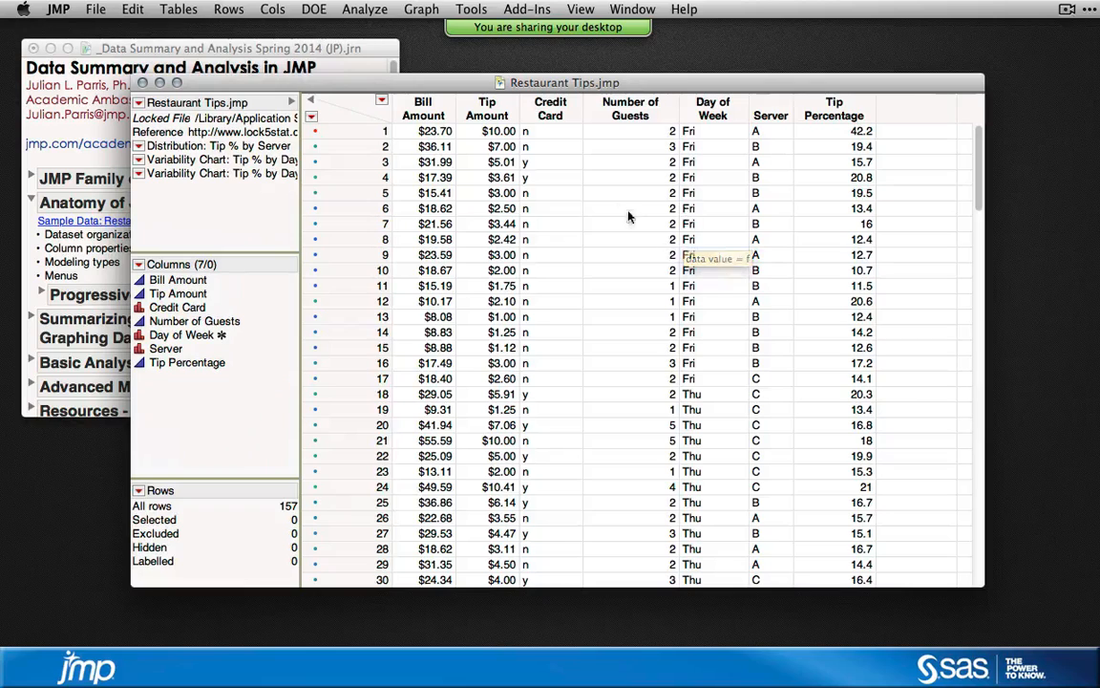
pyautogui.moveTo(585, 84); pyautogui.dragTo(582, 77)
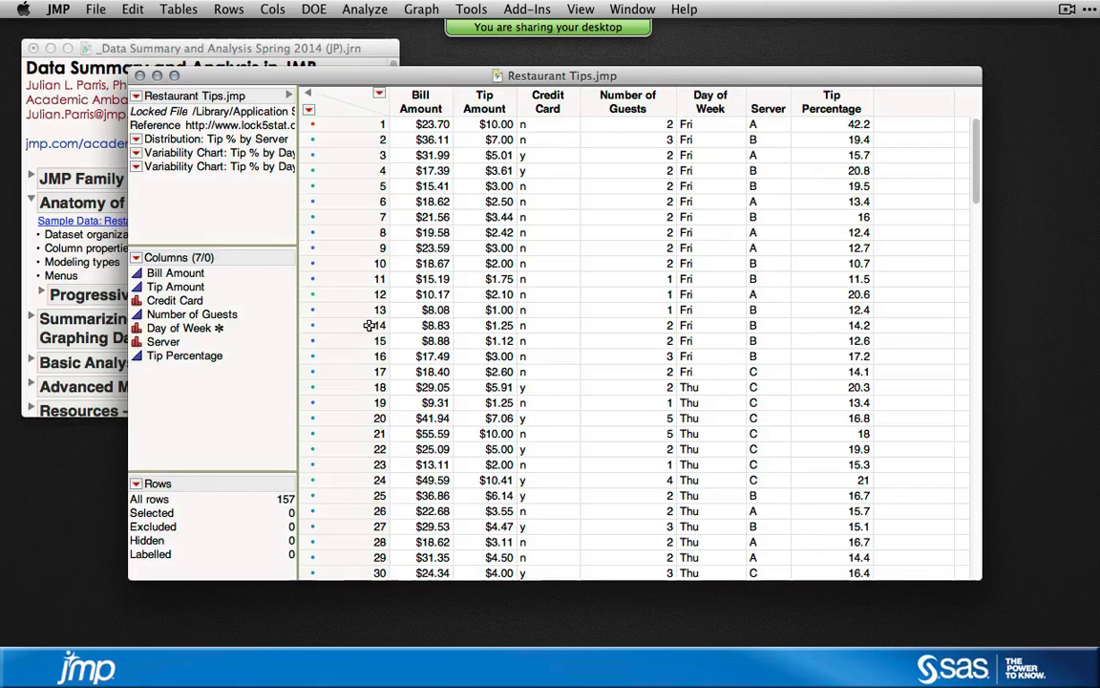
# - Select row 1 and highlight the Bill Amount, Tip Amount, Credit Card and Number of Guests columns one after another
pyautogui.click(371, 125)
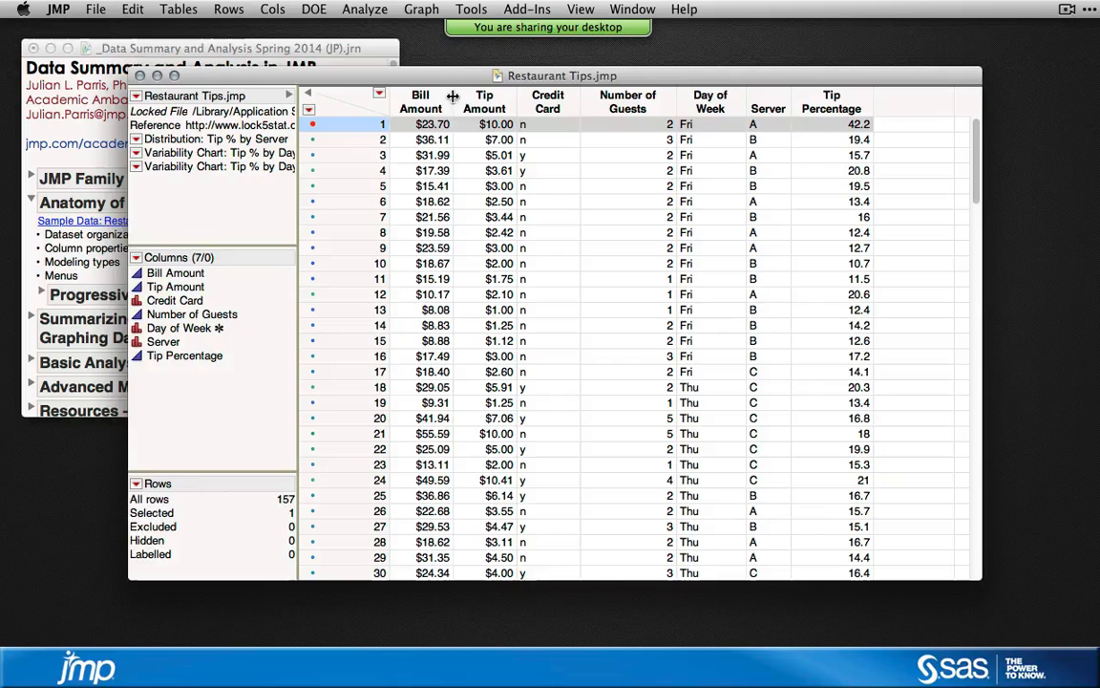
pyautogui.click(420, 101)
pyautogui.click(484, 101)
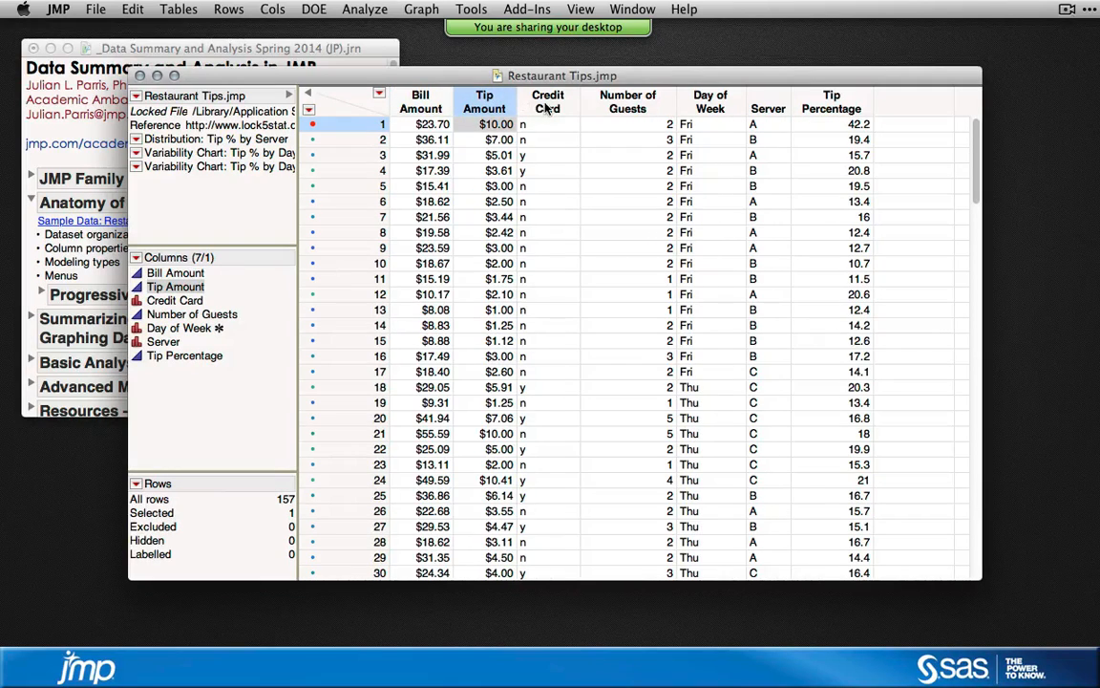
pyautogui.click(547, 101)
pyautogui.click(633, 107)
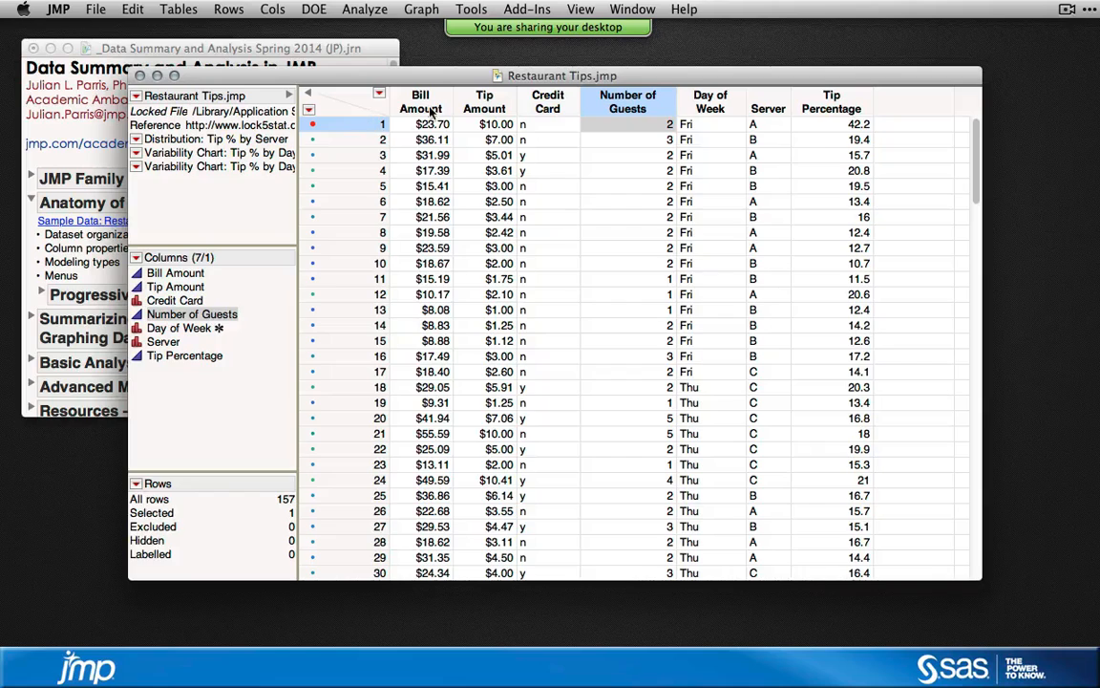
# - Compare the Bill Amount, Tip Amount and Credit Card columns by highlighting each in turn, ending on Bill Amount
pyautogui.click(428, 108)
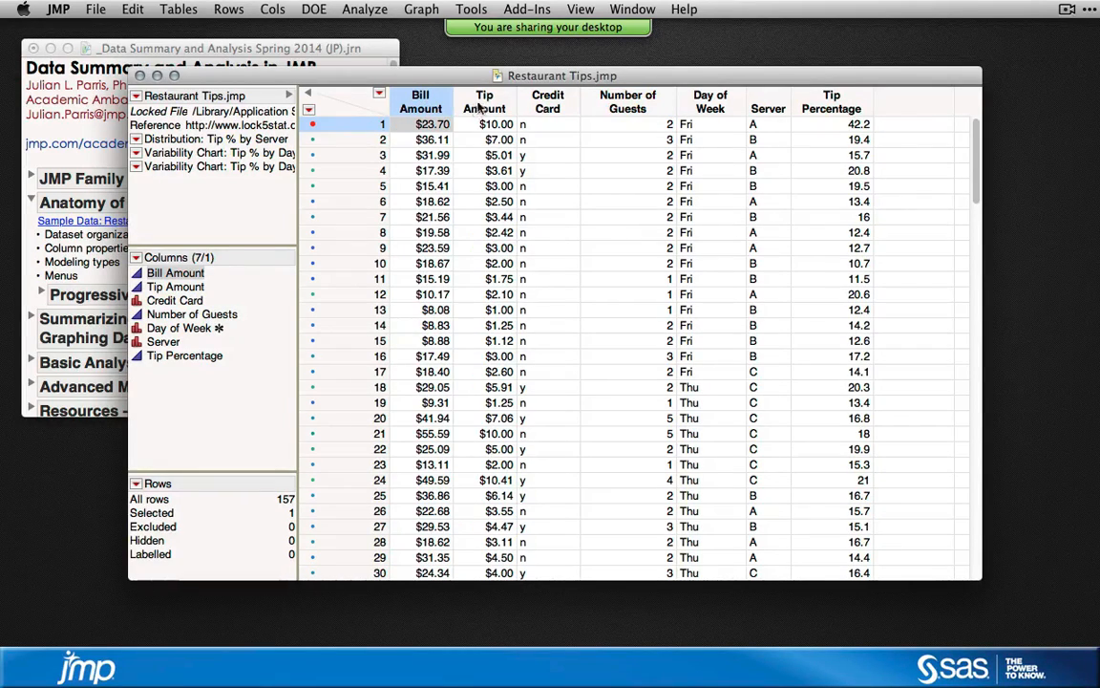
pyautogui.click(459, 103)
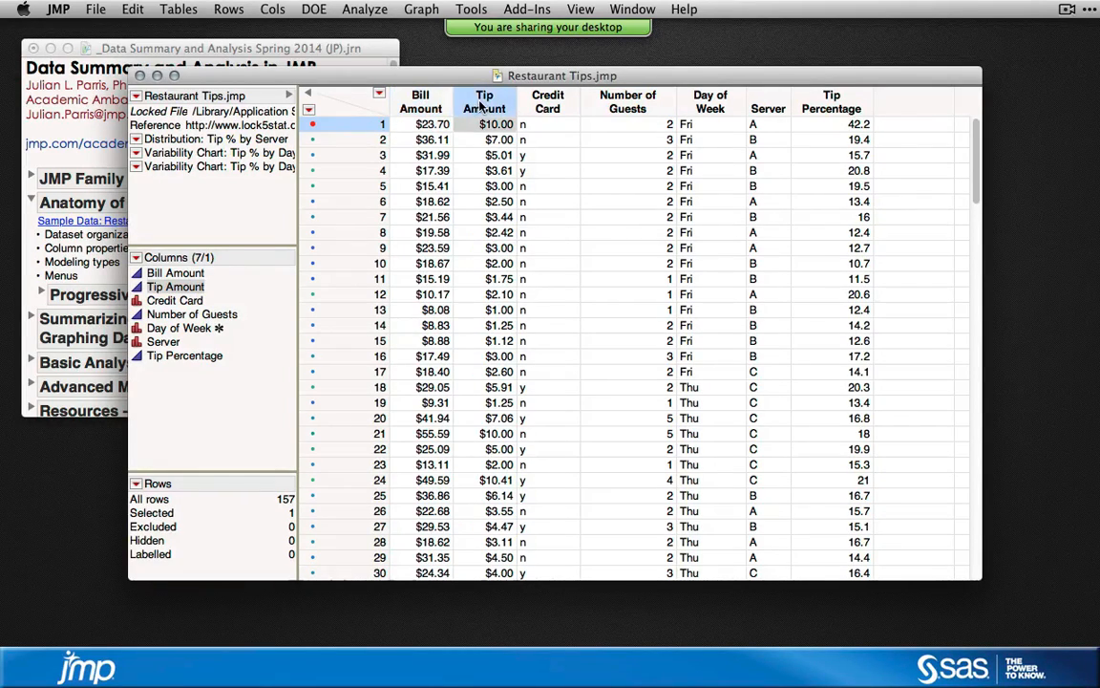
pyautogui.click(546, 103)
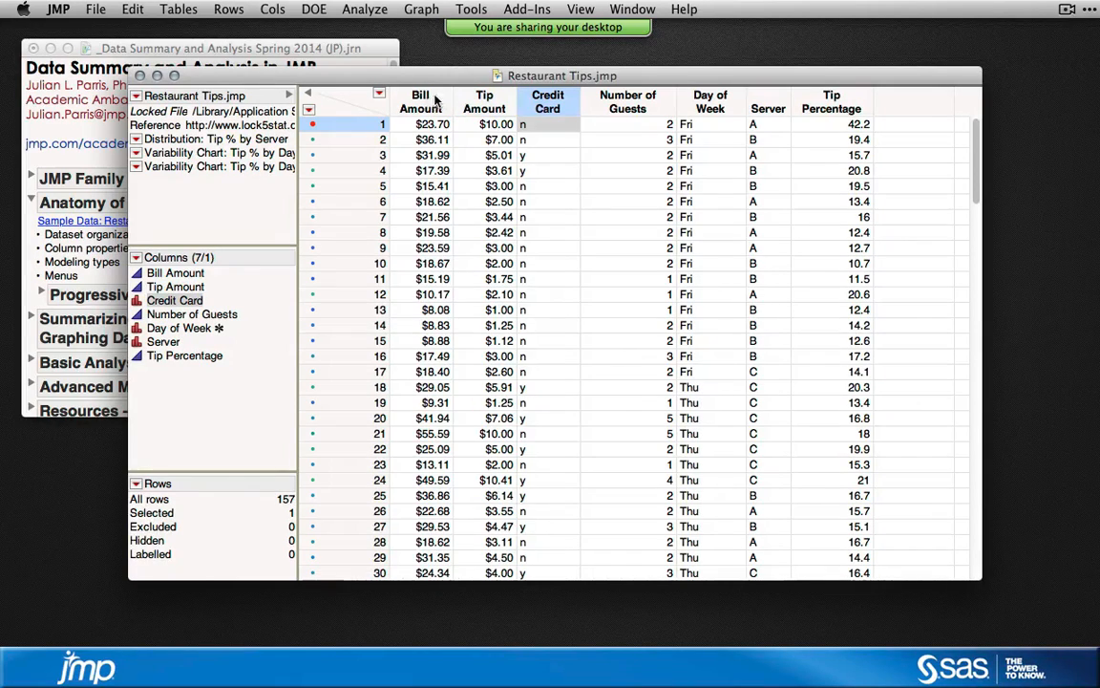
pyautogui.click(485, 105)
pyautogui.click(434, 108)
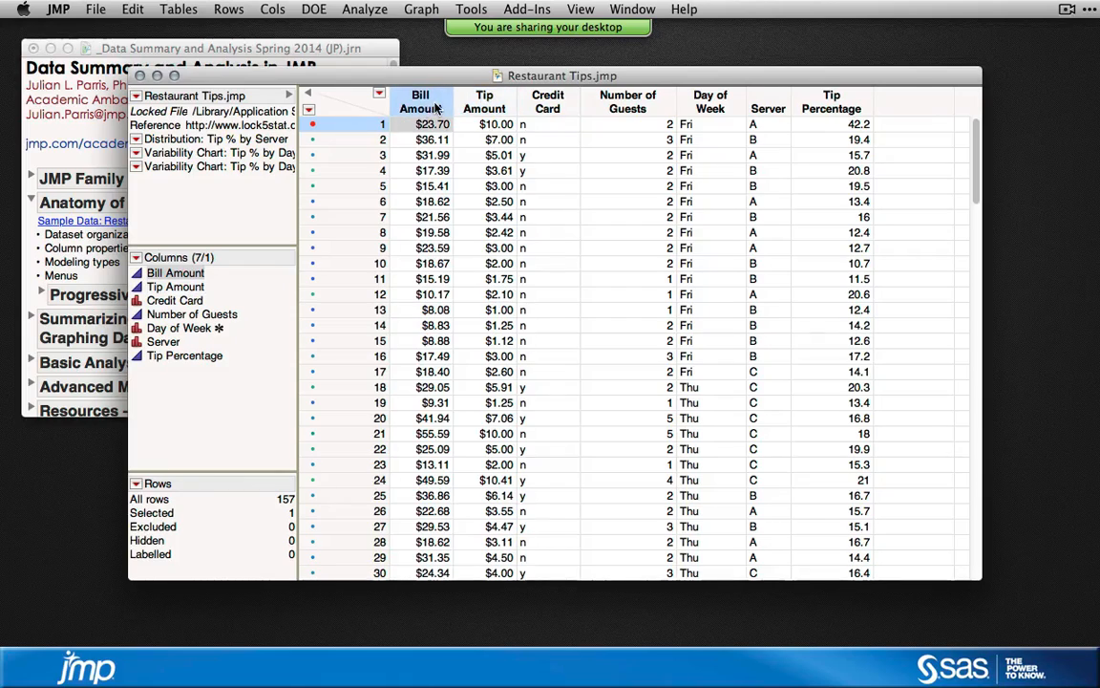
# - Highlight the Credit Card column followed by Day of Week, and move the table window to uncover the journal's topics
pyautogui.click(555, 108)
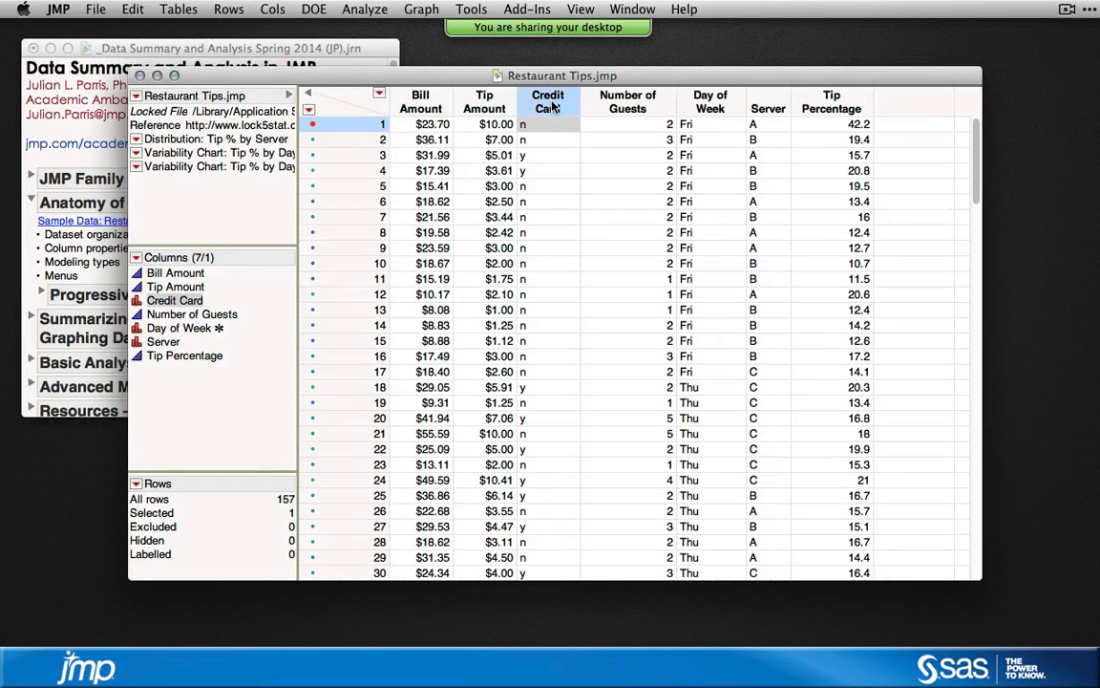
pyautogui.click(706, 101)
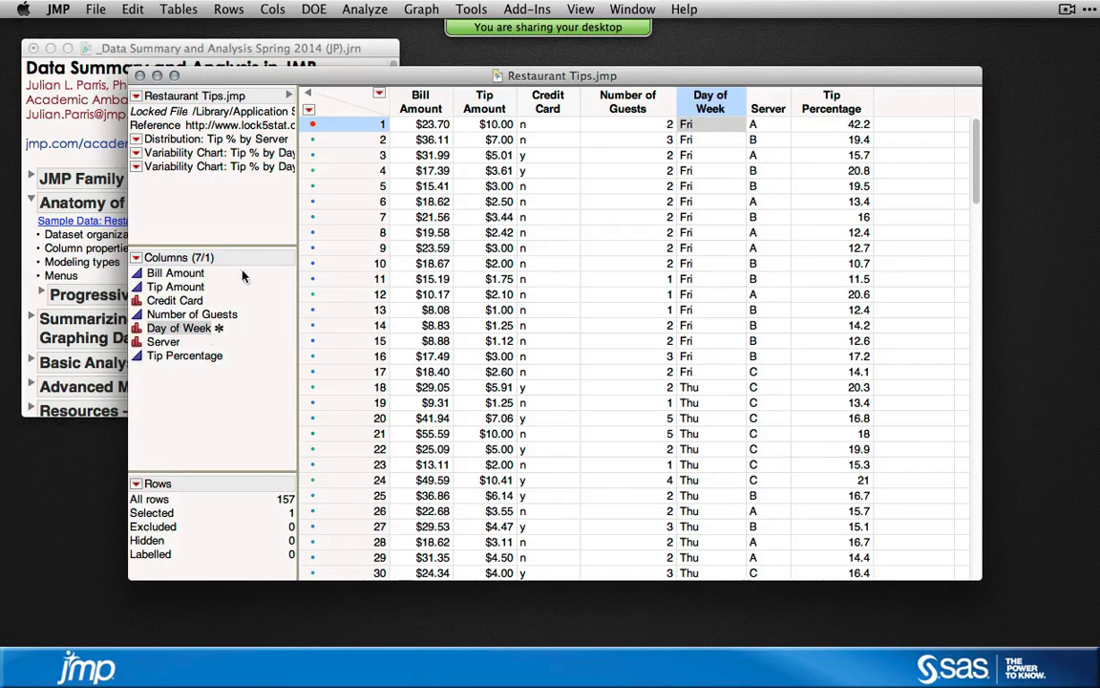
pyautogui.moveTo(365, 75); pyautogui.dragTo(446, 63)
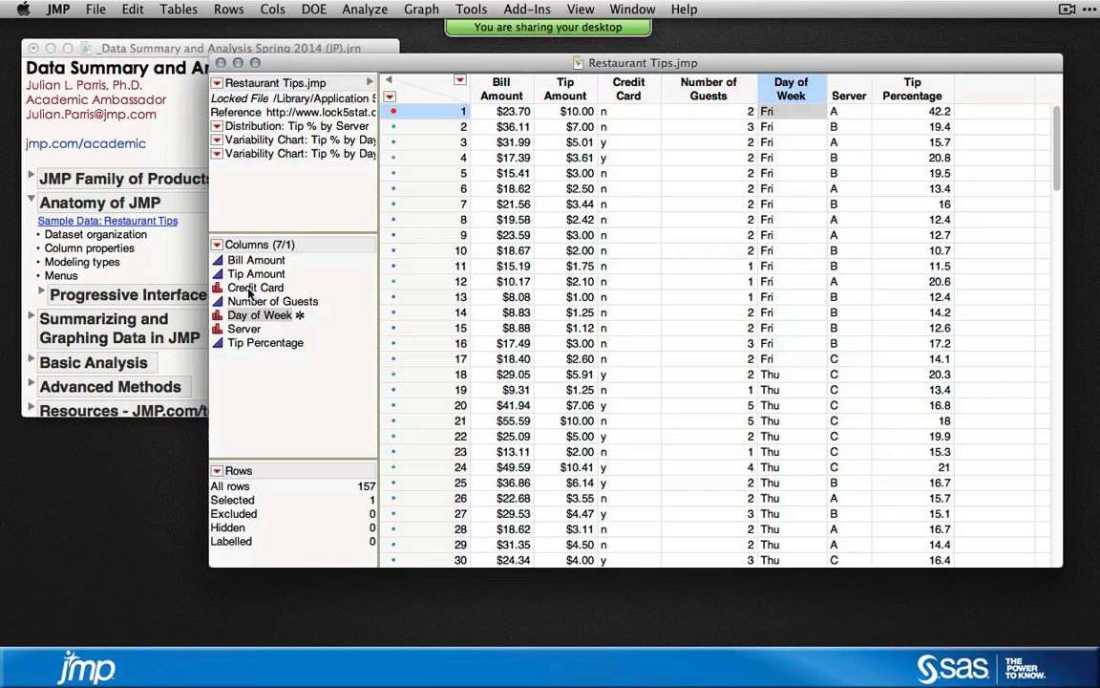
# - Review the modeling type choices for Day of Week and Number of Guests without changing either column
pyautogui.click(218, 316)
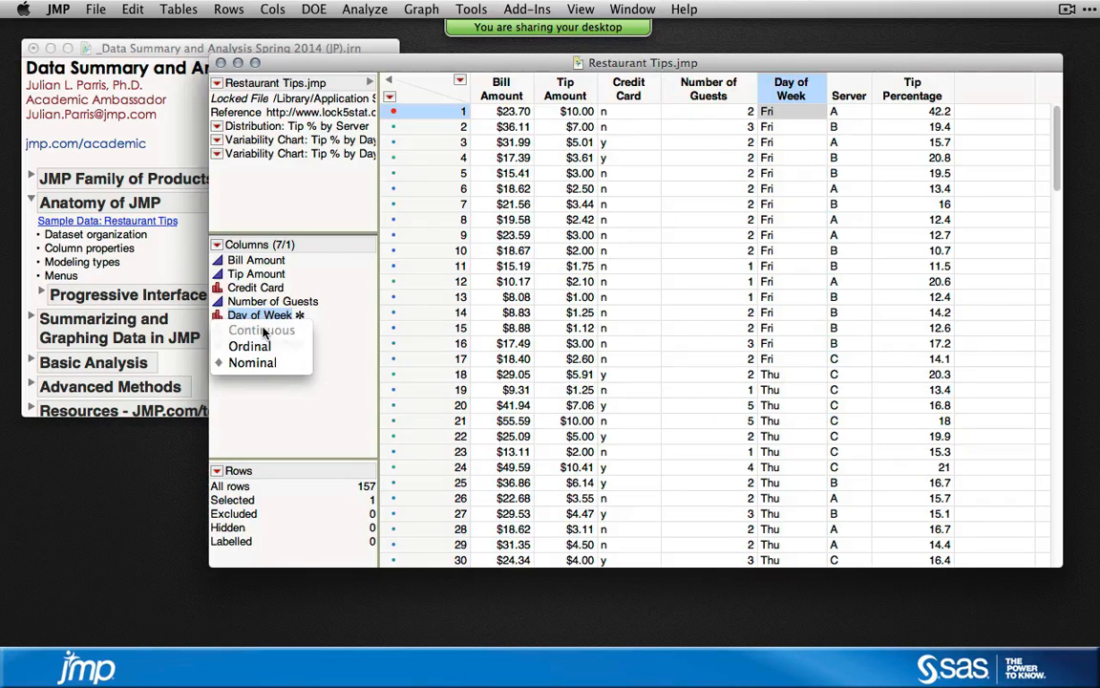
pyautogui.click(236, 283)
pyautogui.click(225, 302)
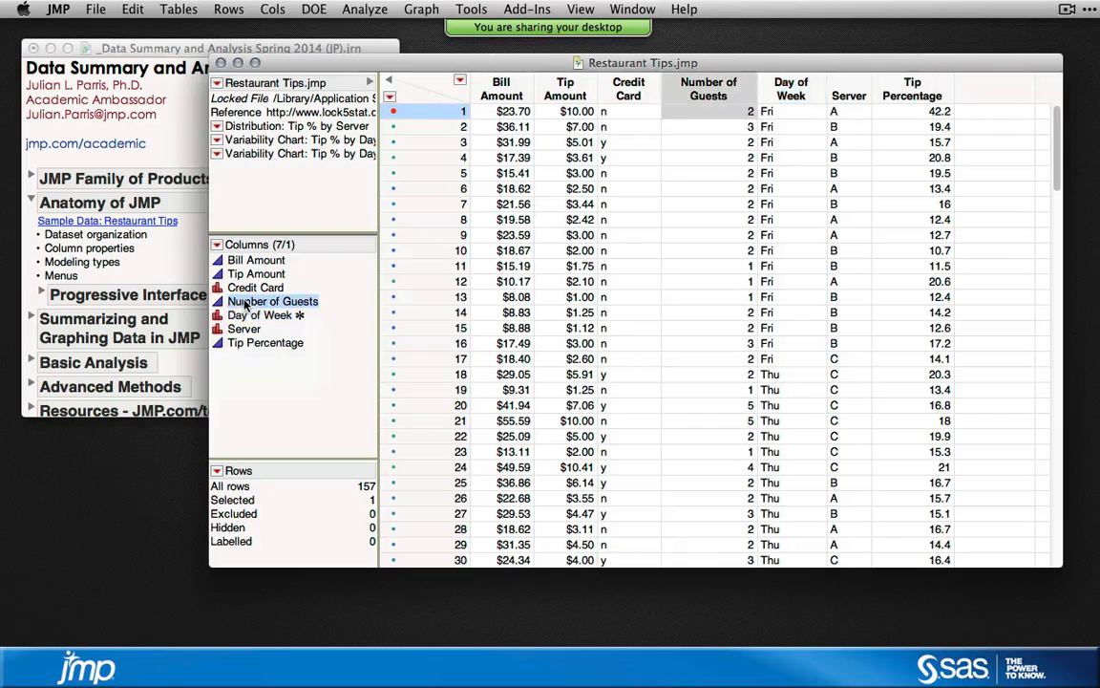
pyautogui.click(218, 301)
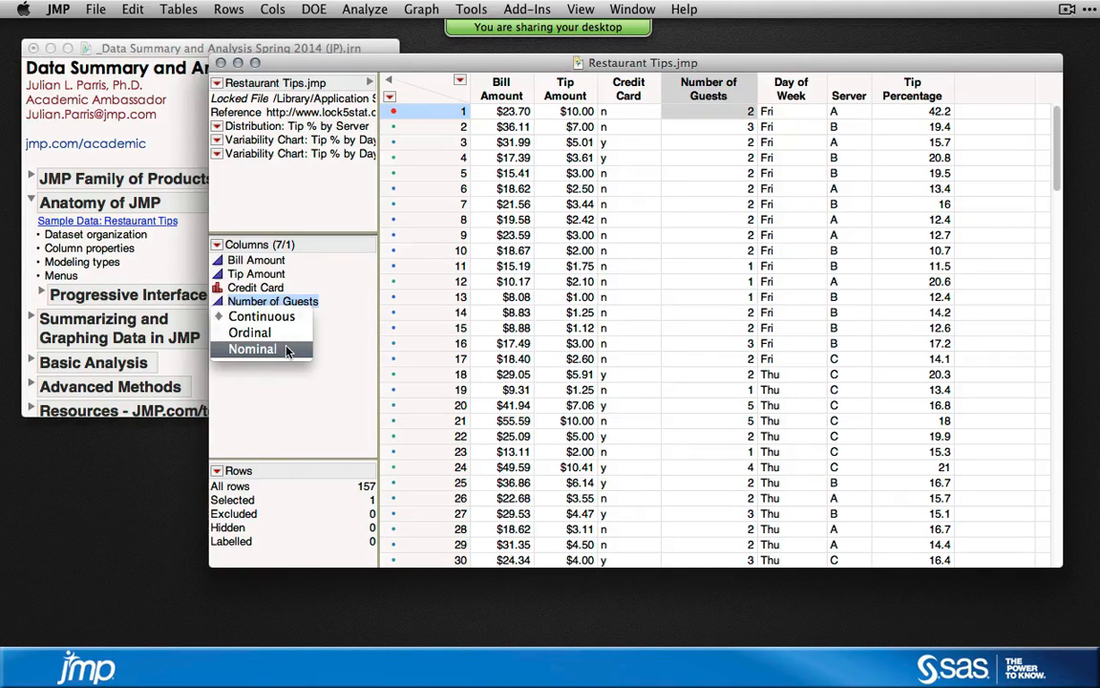
pyautogui.click(316, 321)
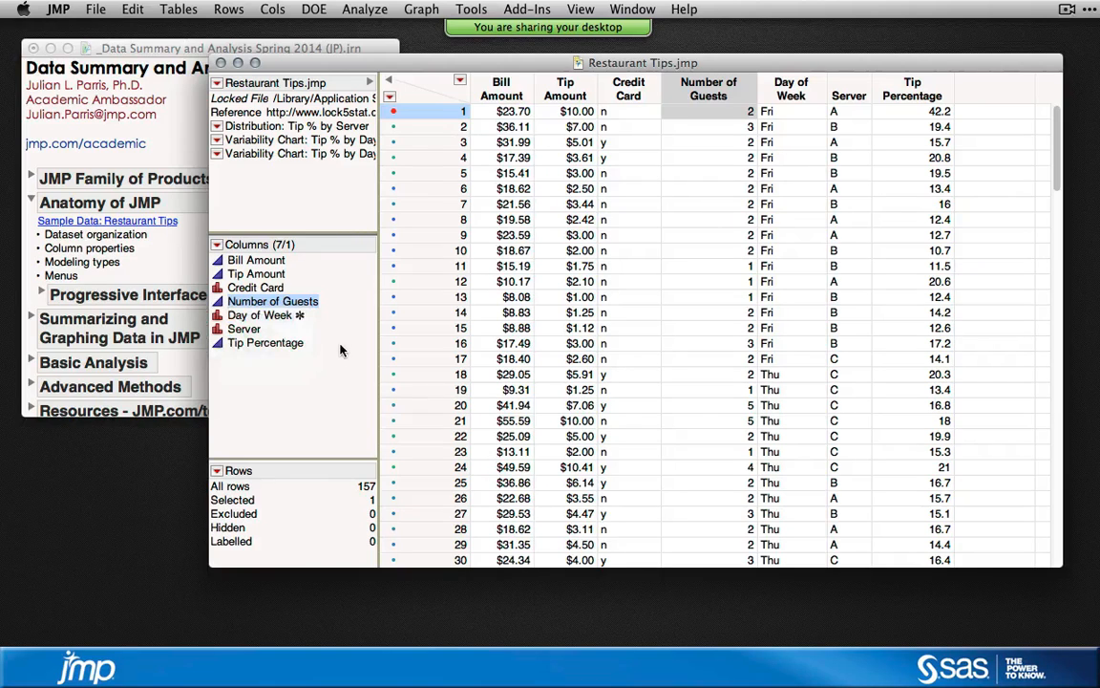
# - Shift the table window slightly, open the column info for Tip Amount and review its data type choices, keeping Numeric
pyautogui.click(568, 87)
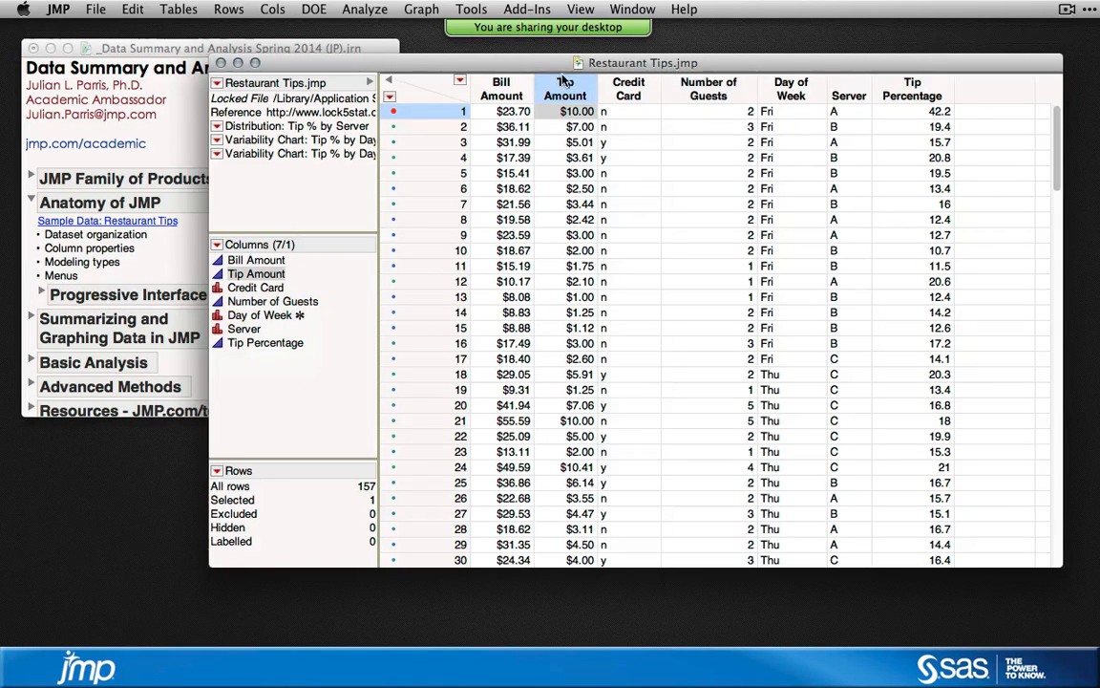
pyautogui.moveTo(597, 68); pyautogui.dragTo(570, 72)
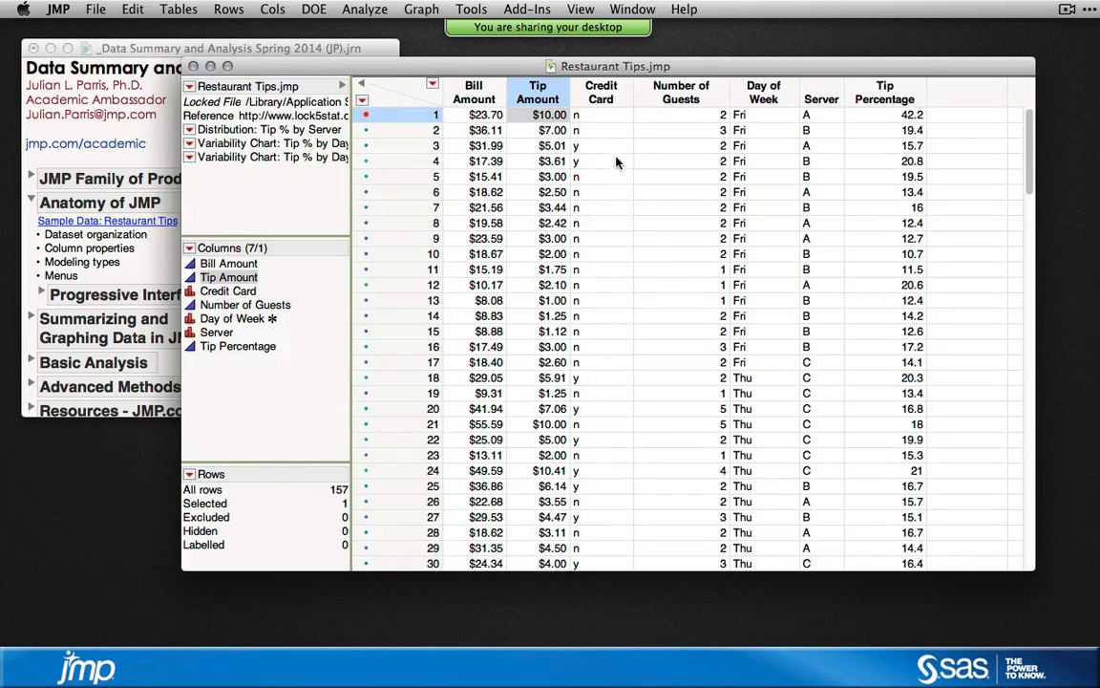
pyautogui.rightClick(535, 96)
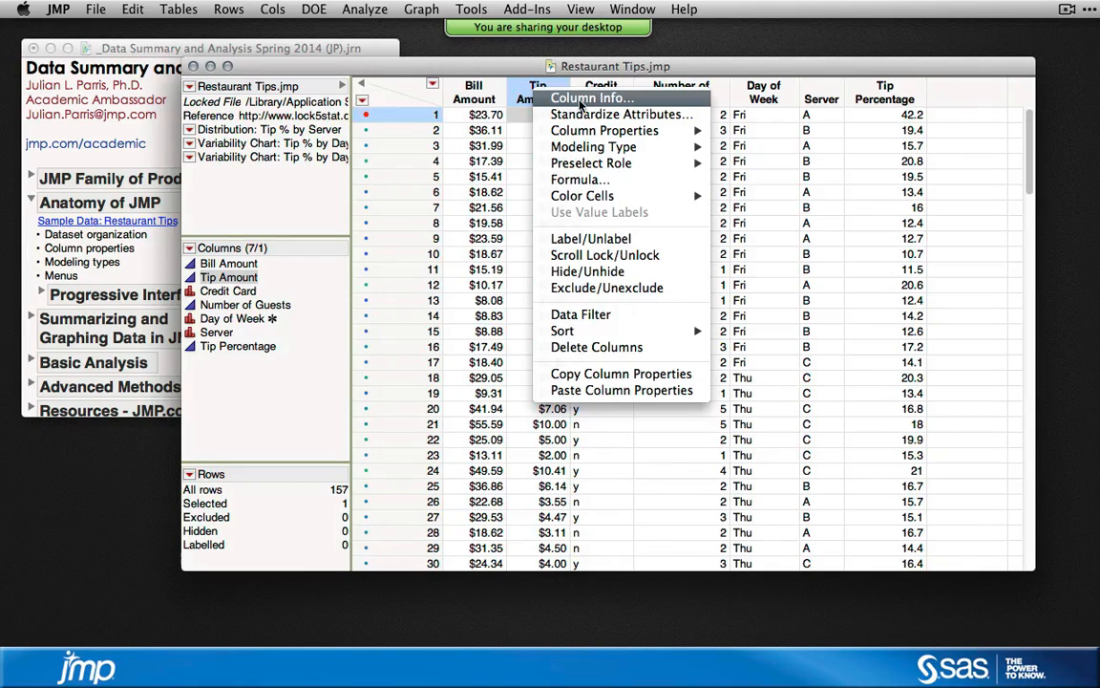
pyautogui.click(580, 100)
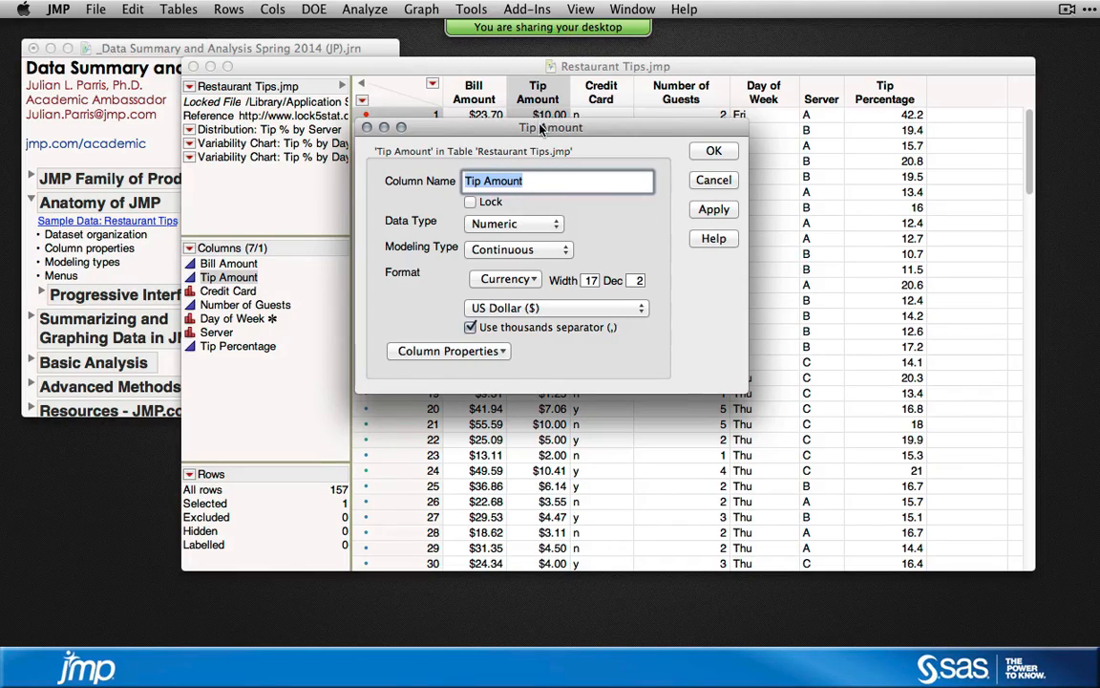
pyautogui.click(512, 224)
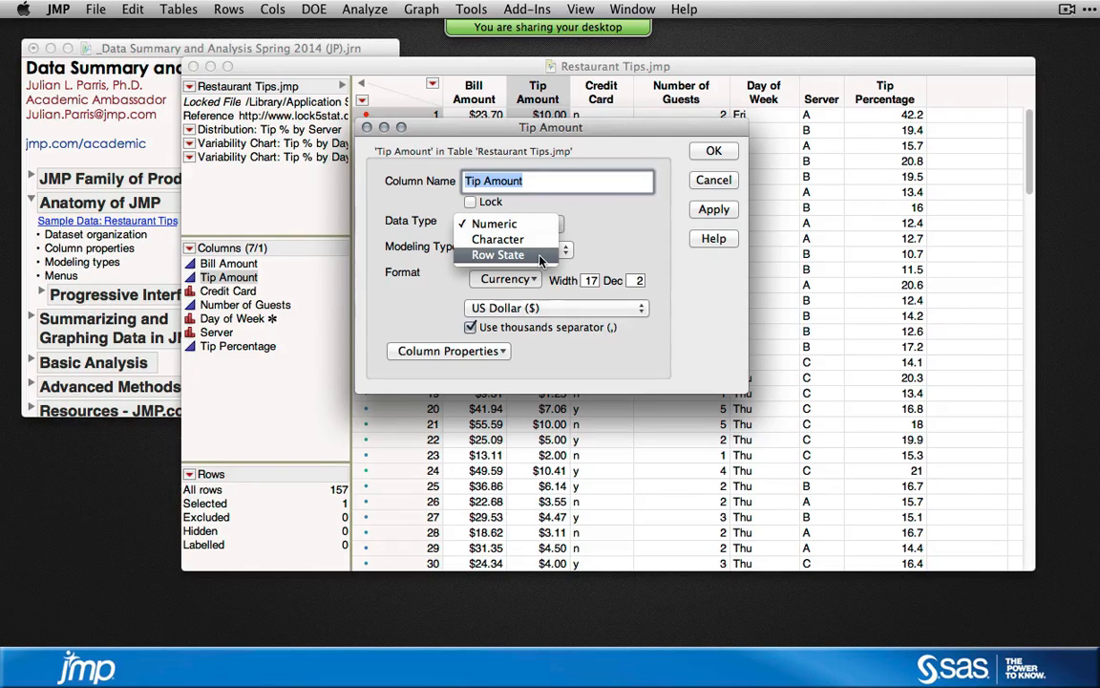
pyautogui.click(544, 228)
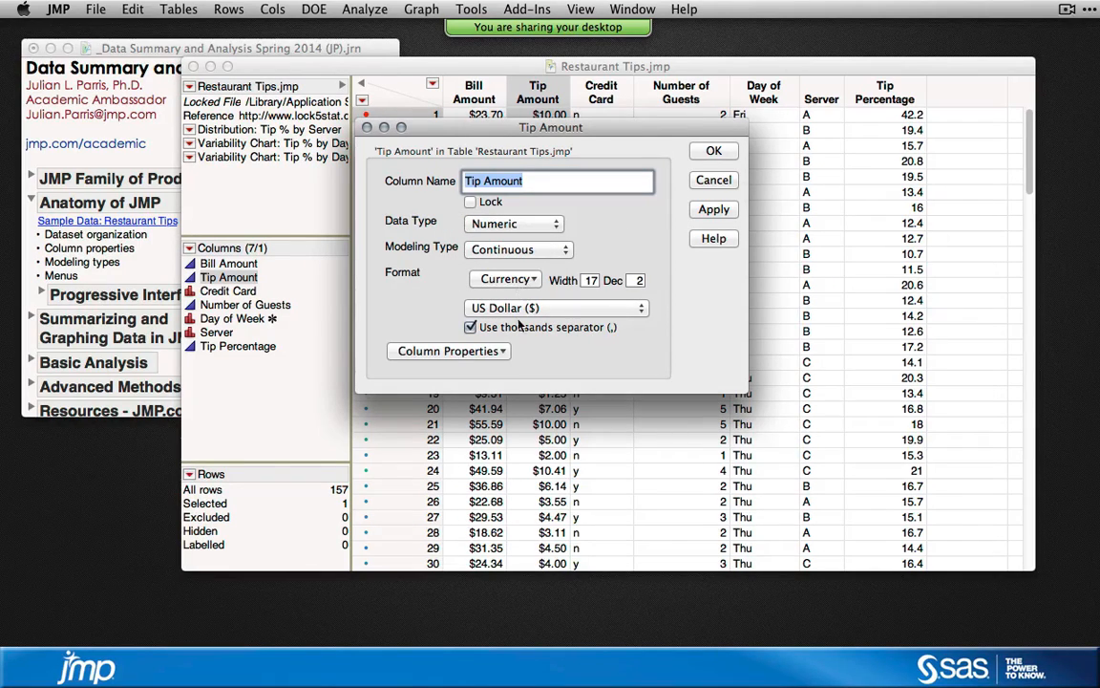
# - Review the full list of column properties available for Tip Amount, and leave the column info without changes
pyautogui.click(434, 351)
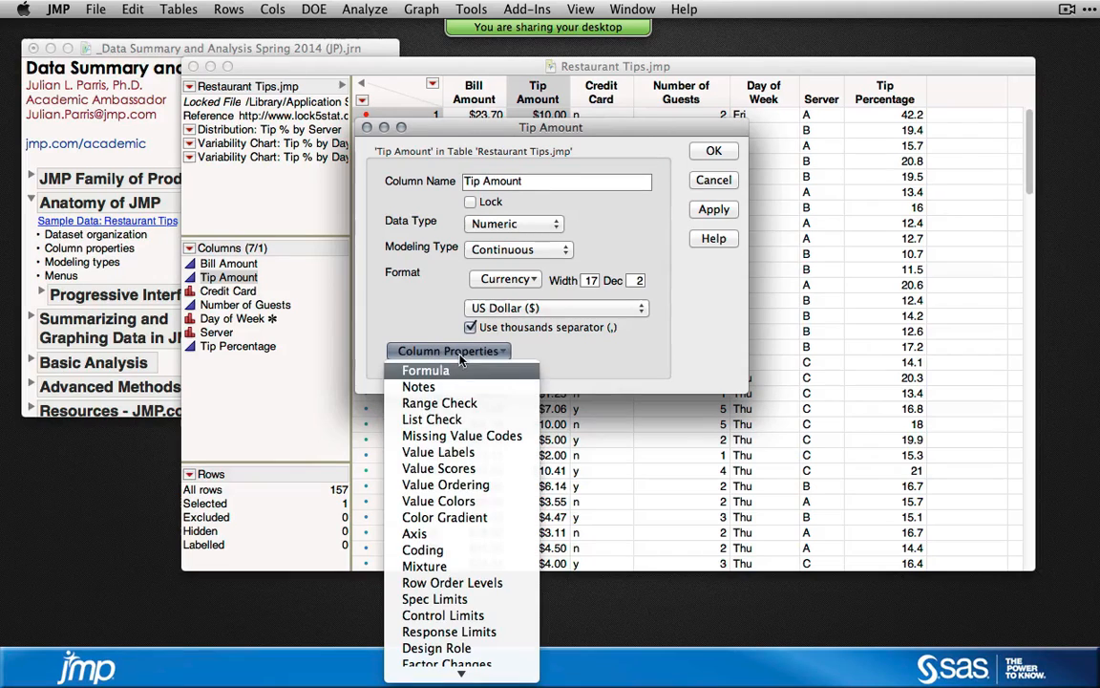
pyautogui.moveTo(487, 675)
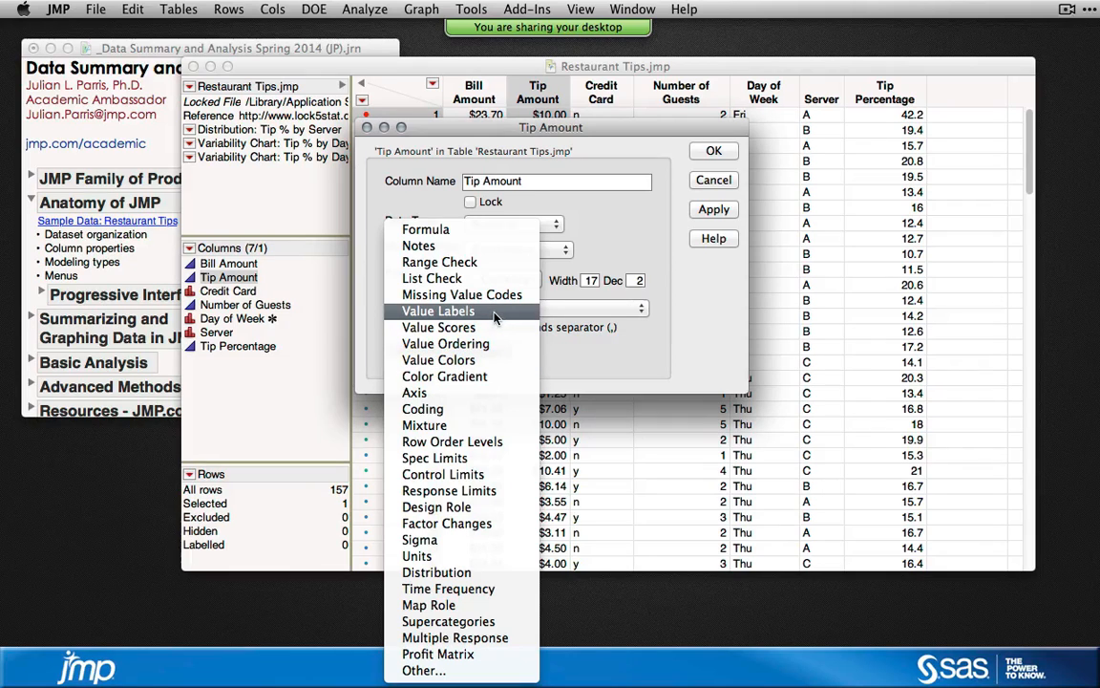
pyautogui.click(700, 313)
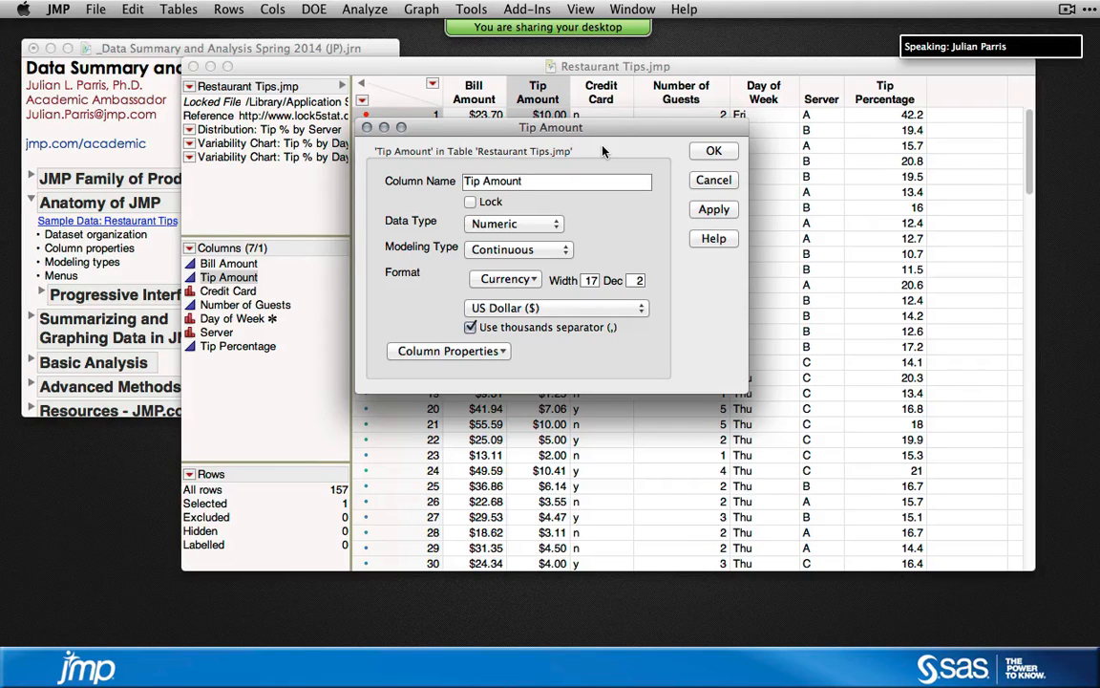
pyautogui.click(716, 179)
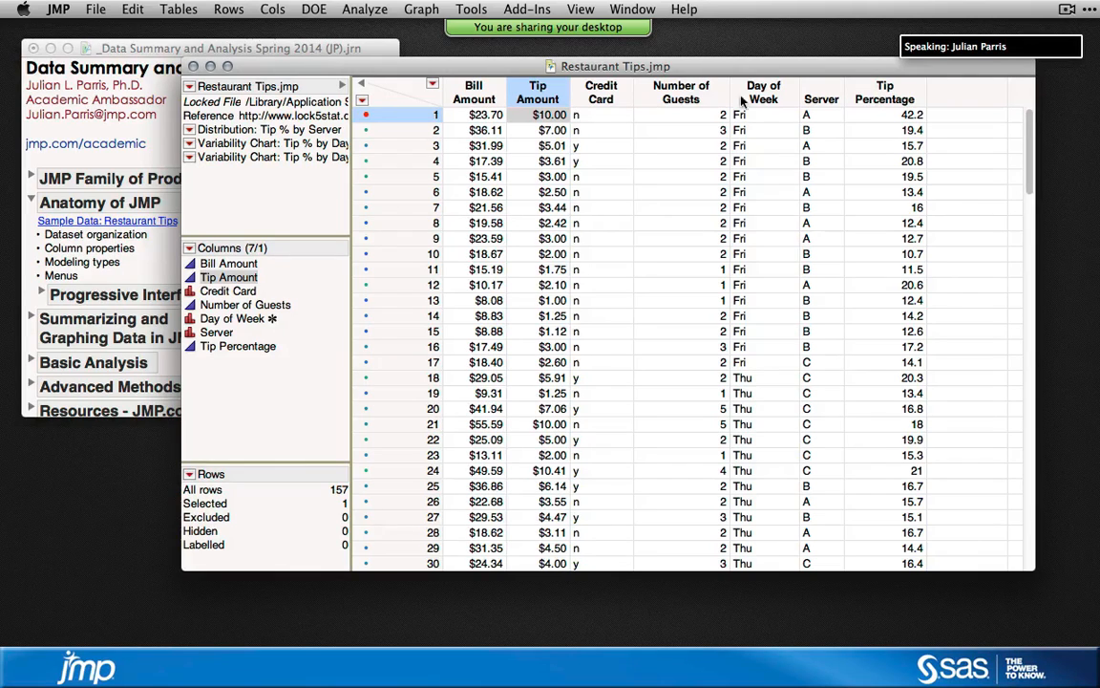
# - Look through the Restaurant Tips rows down to the last record and return to row 1
pyautogui.scroll(-3, 849, 275)
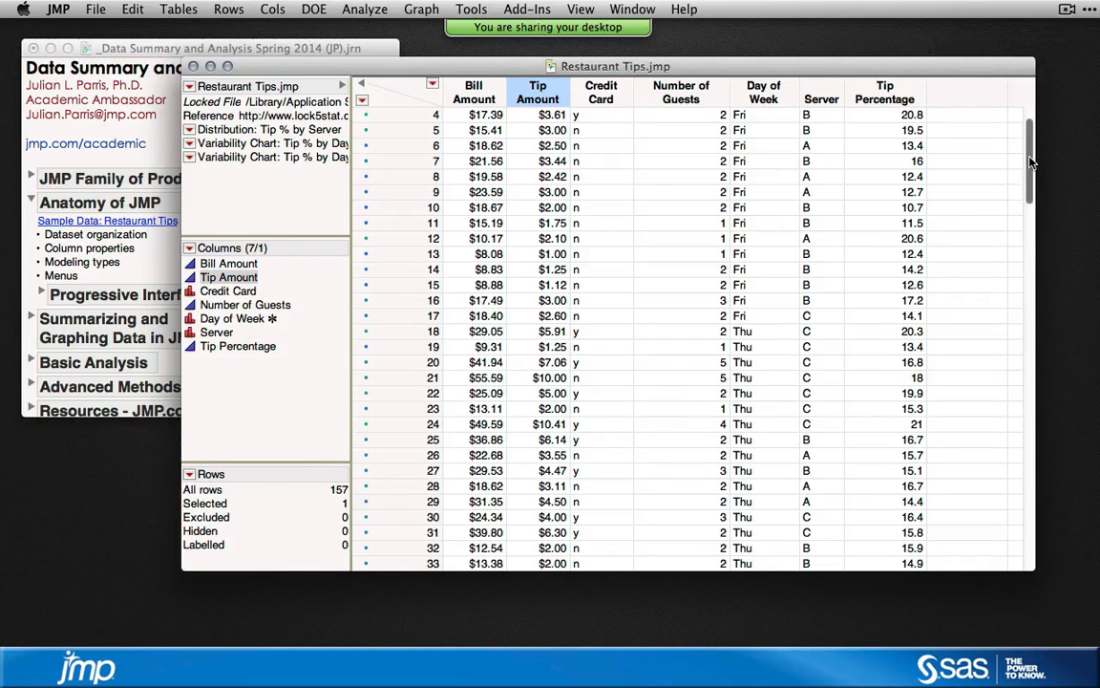
pyautogui.scroll(-2, 1031, 163)
pyautogui.scroll(4, 1041, 144)
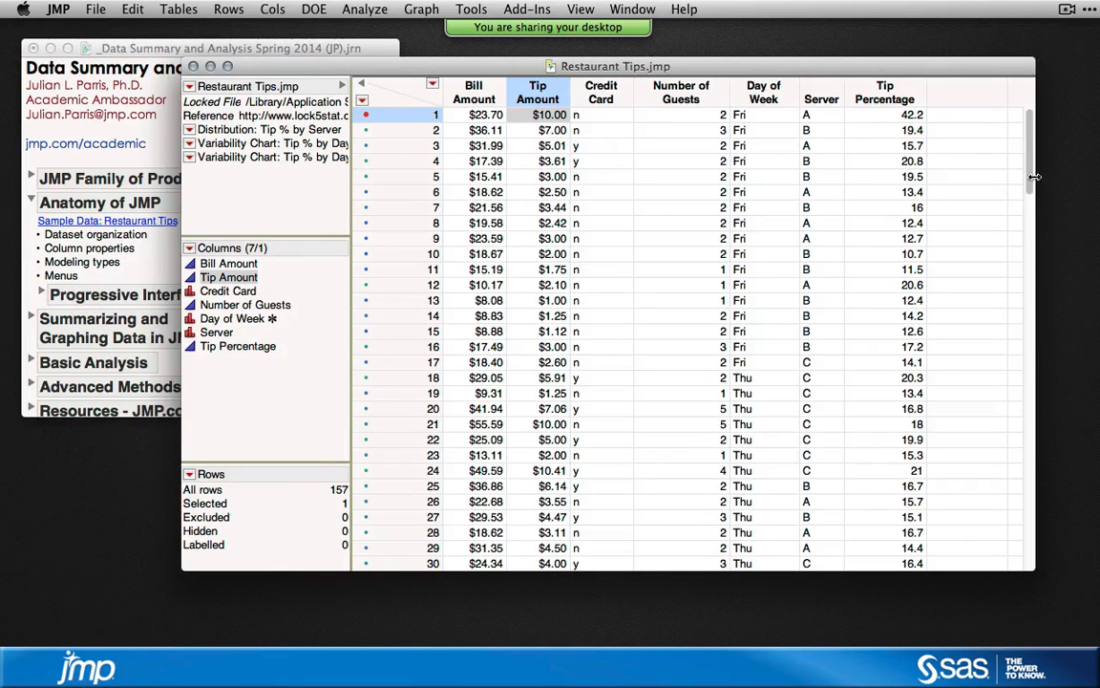
pyautogui.moveTo(1032, 177); pyautogui.dragTo(898, 495)
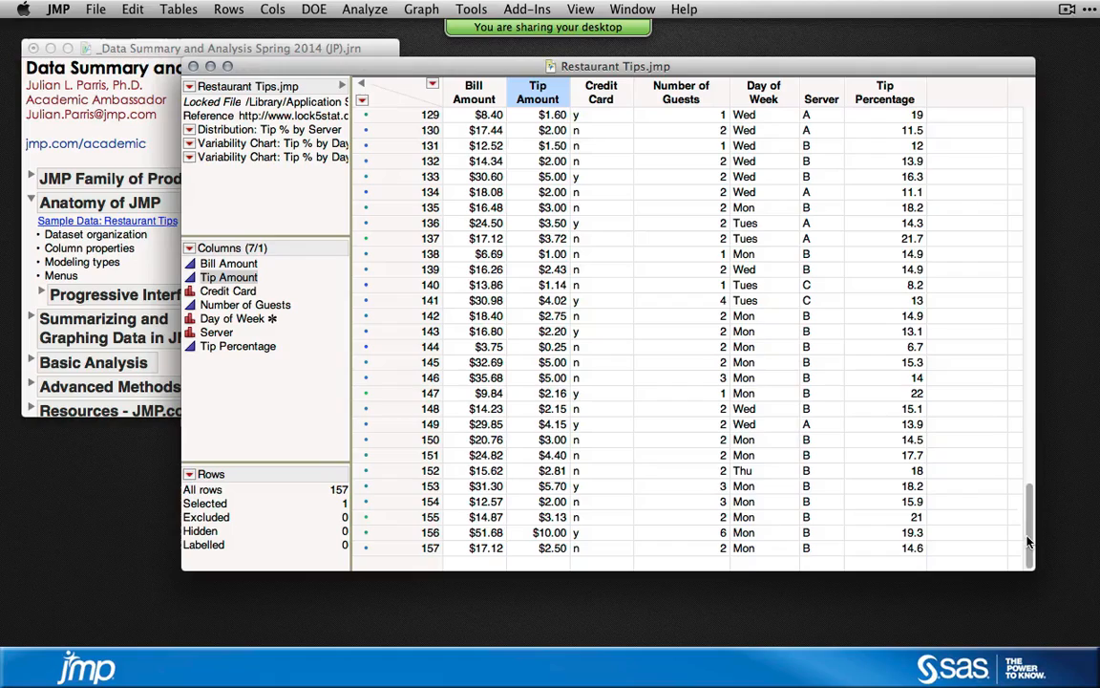
pyautogui.moveTo(1028, 535); pyautogui.dragTo(1030, 131)
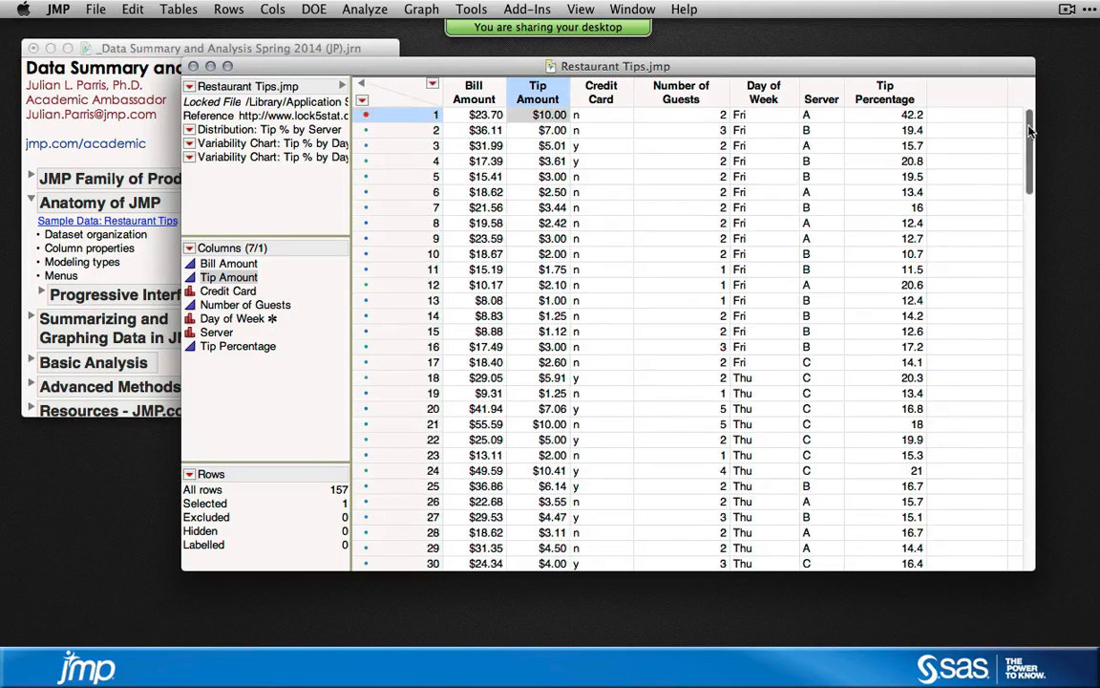
# - Look over the available analysis, graphing and table manipulation commands without running any of them
pyautogui.click(371, 12)
pyautogui.moveTo(426, 14)
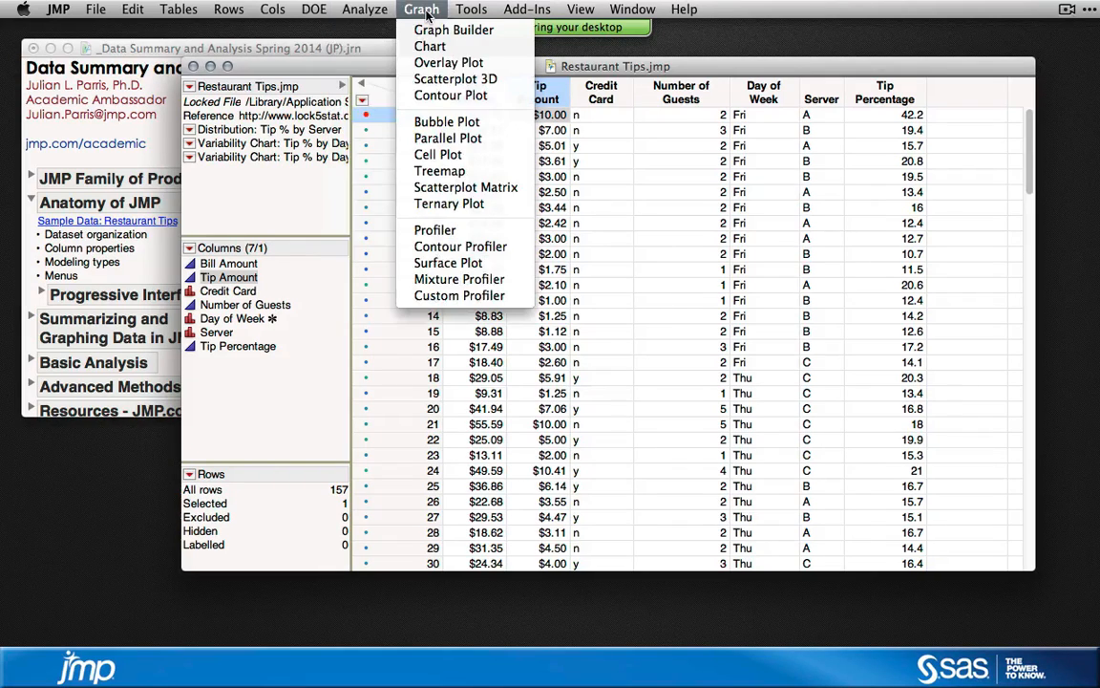
pyautogui.moveTo(379, 15)
pyautogui.click(414, 15)
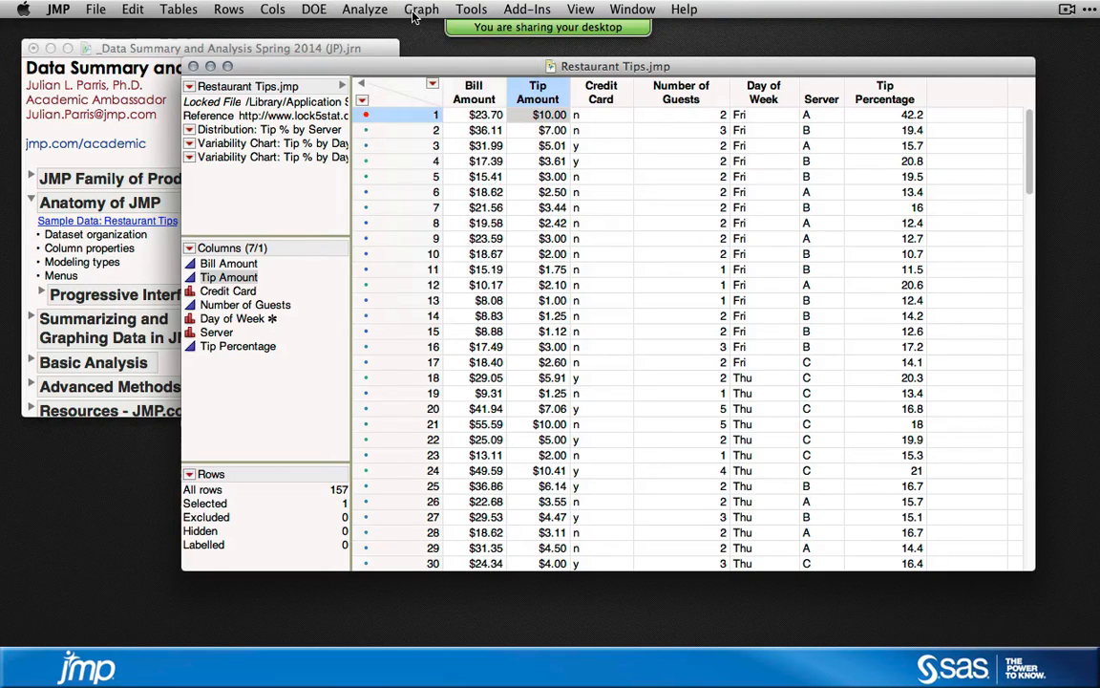
pyautogui.click(189, 14)
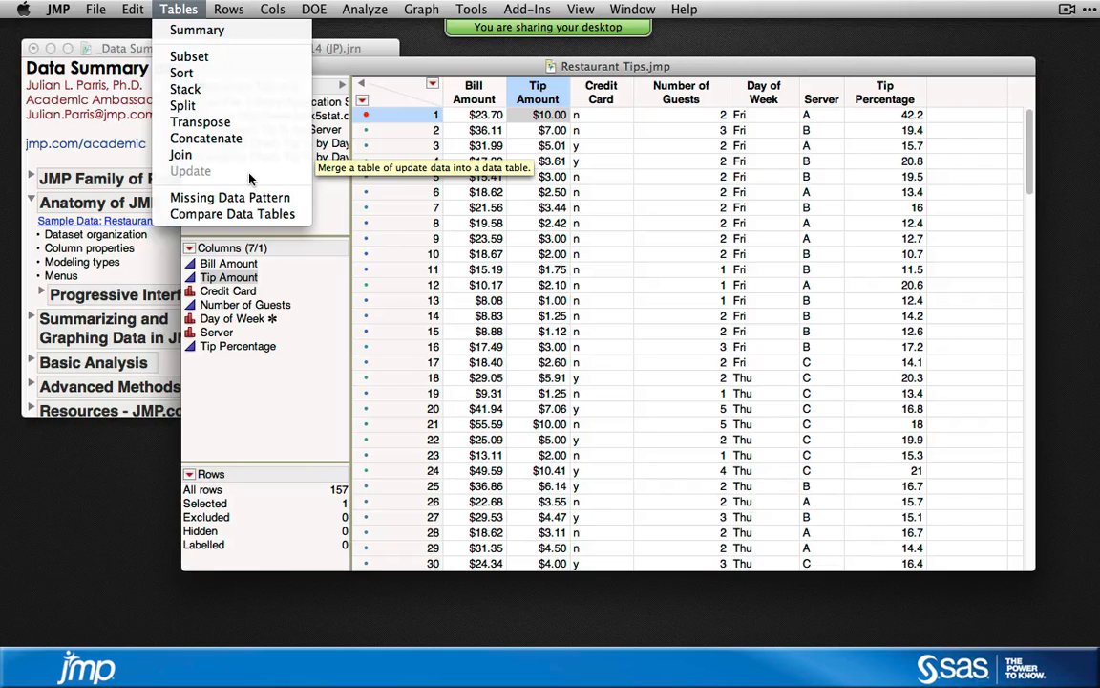
pyautogui.click(336, 314)
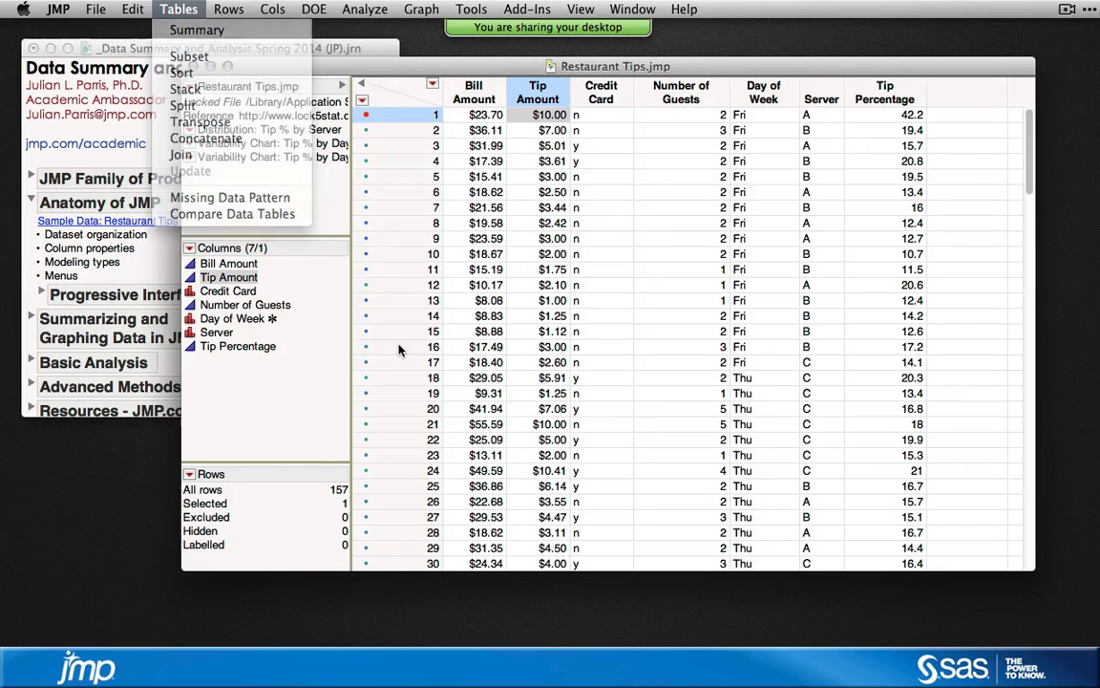
# - Expand the journal's Progressive Interface topic, and return to the Restaurant Tips table with the Credit Card cell of row 10 selected
pyautogui.click(134, 238)
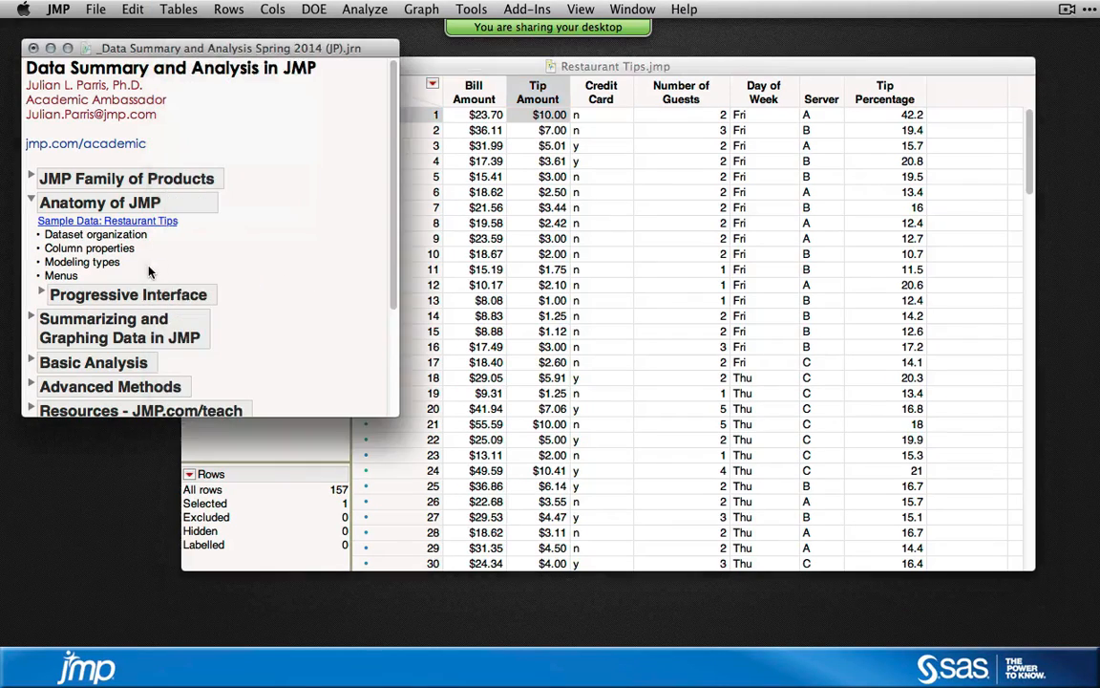
pyautogui.click(42, 295)
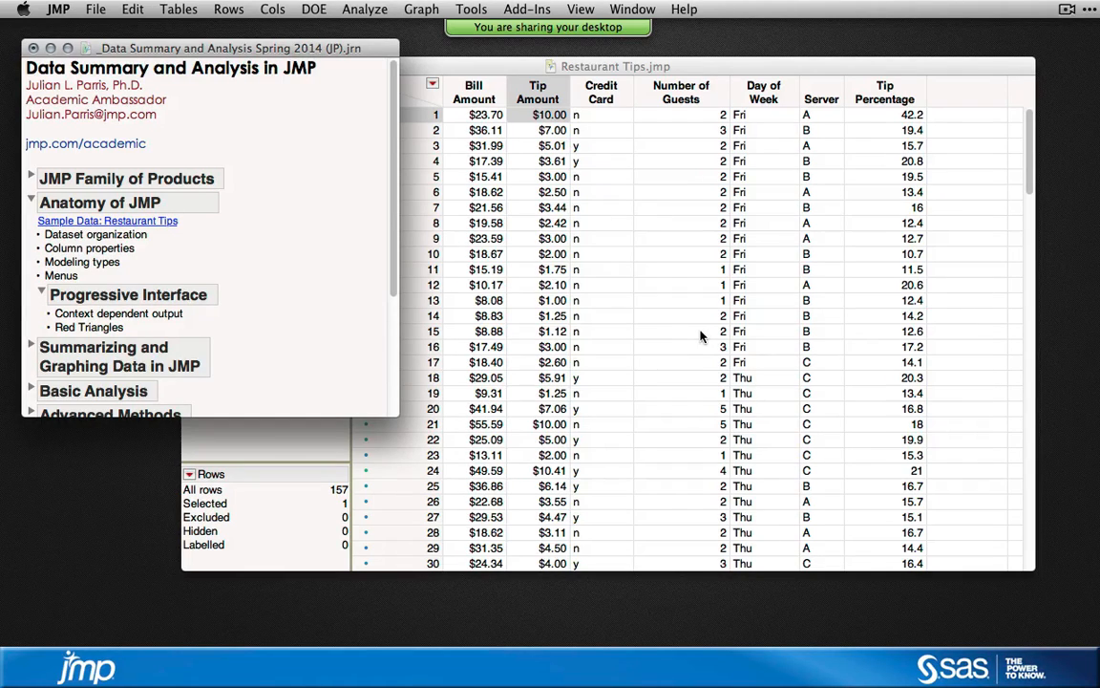
pyautogui.click(632, 304)
pyautogui.click(623, 253)
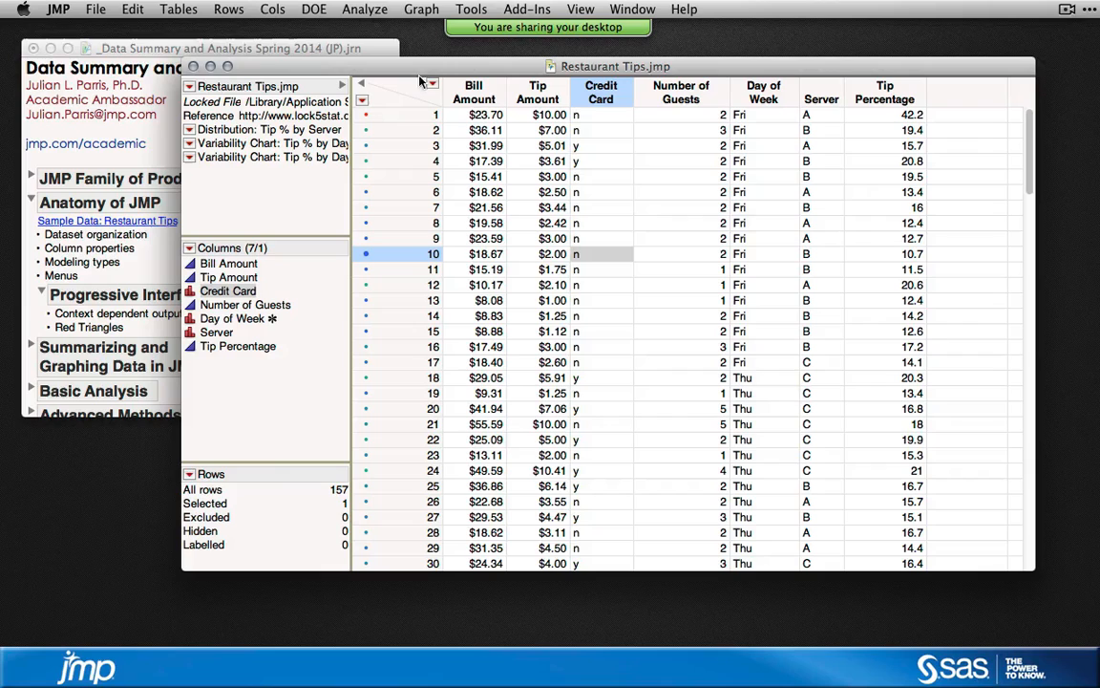
# - Run a Distribution analysis with Tip Amount and Credit Card as the Y columns
pyautogui.click(366, 10)
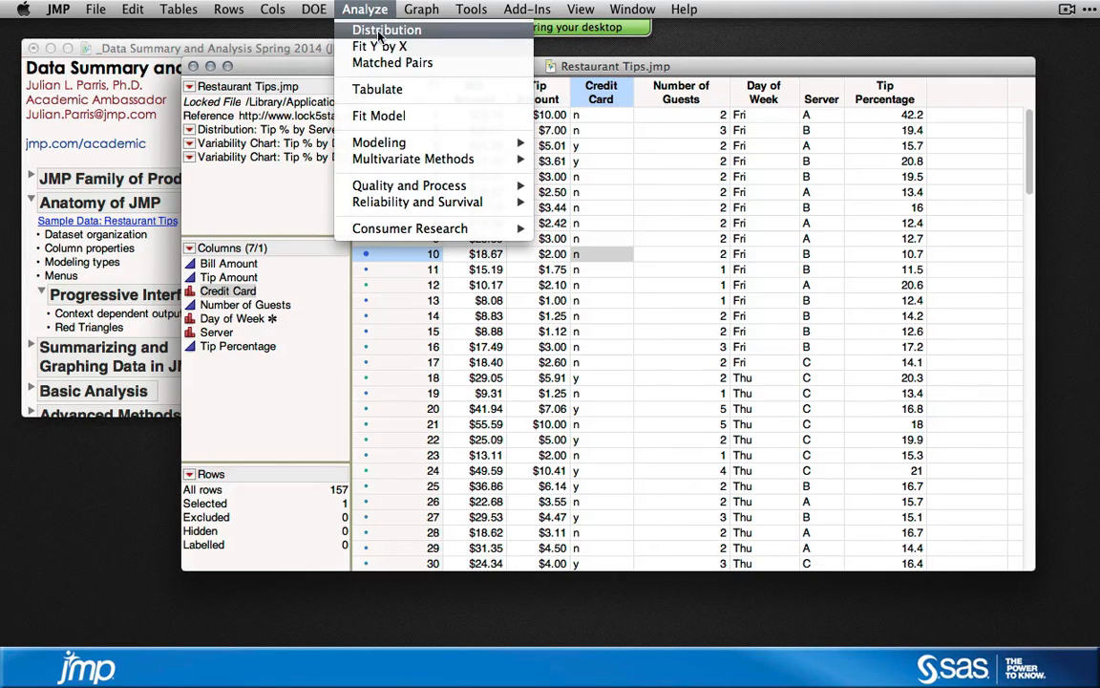
pyautogui.click(380, 33)
pyautogui.moveTo(441, 135); pyautogui.dragTo(463, 151)
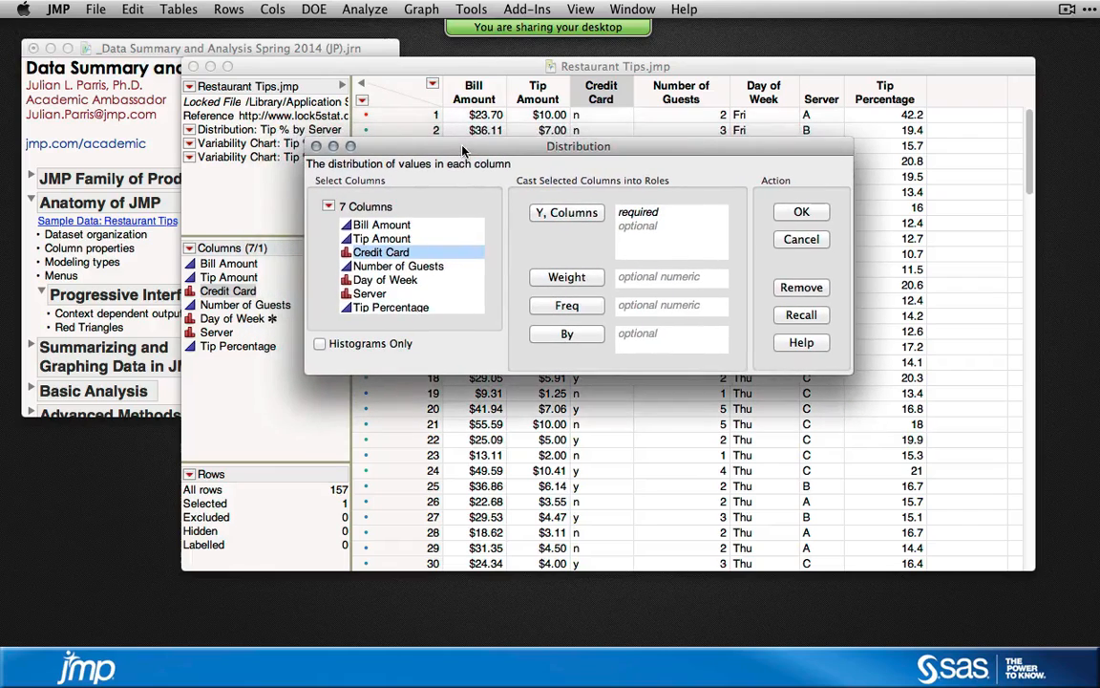
pyautogui.keyDown('shift'); pyautogui.click(384, 240); pyautogui.keyUp('shift')
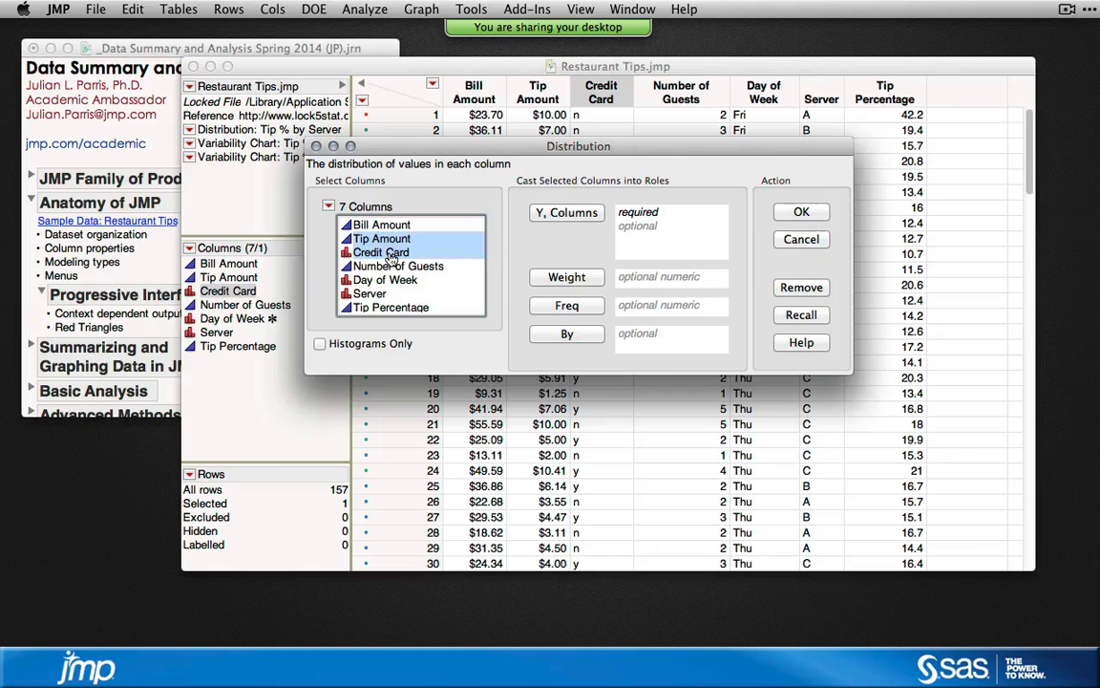
pyautogui.click(573, 213)
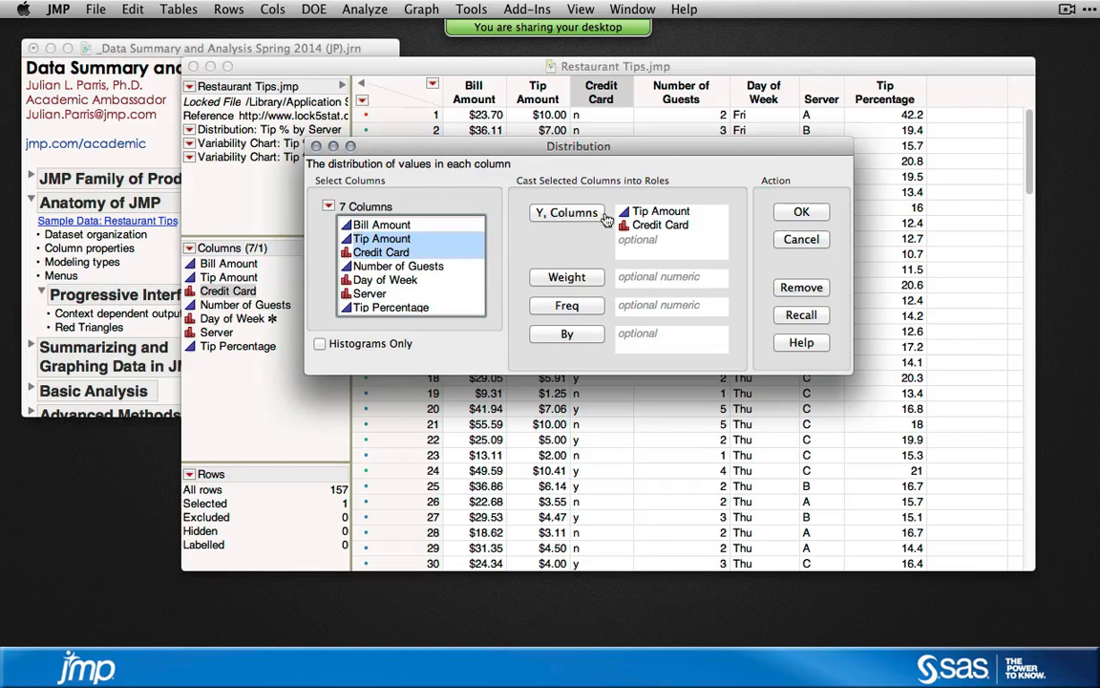
pyautogui.click(807, 212)
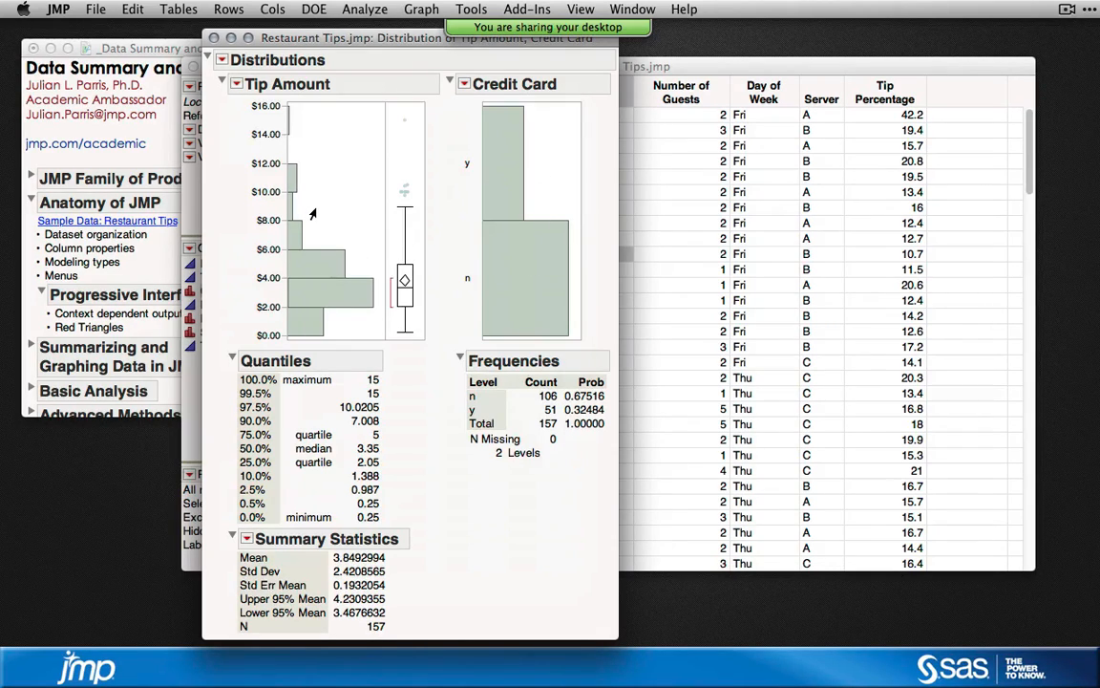
# - Look over the options offered for Credit Card and for Tip Amount in the Distribution report without applying any
pyautogui.click(464, 86)
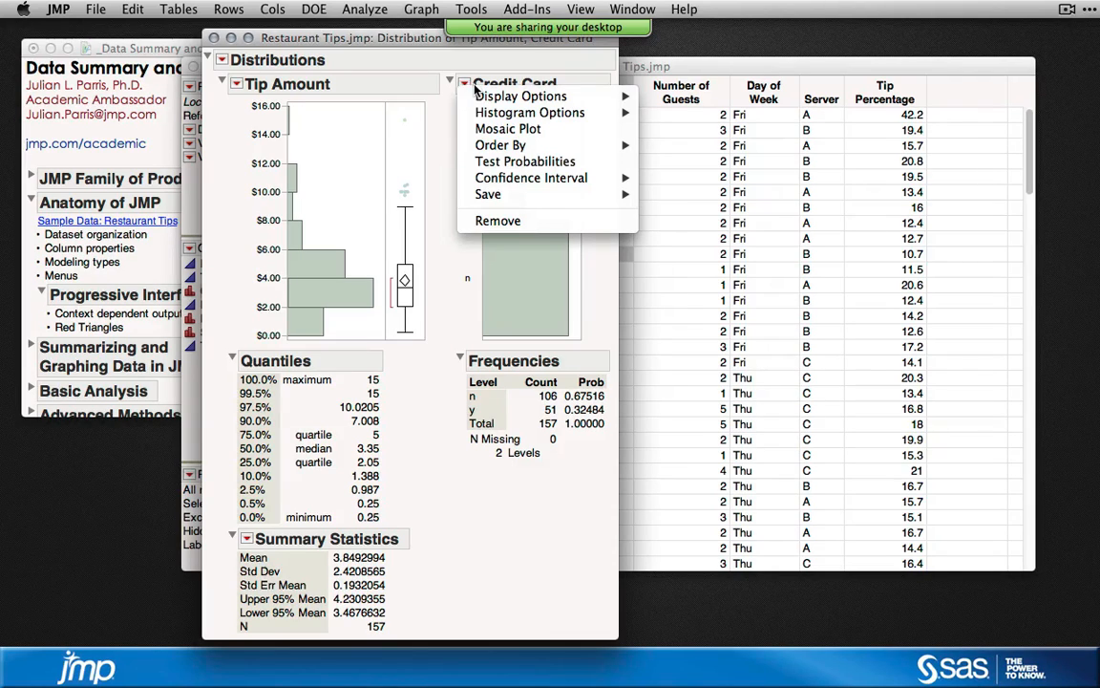
pyautogui.moveTo(514, 146)
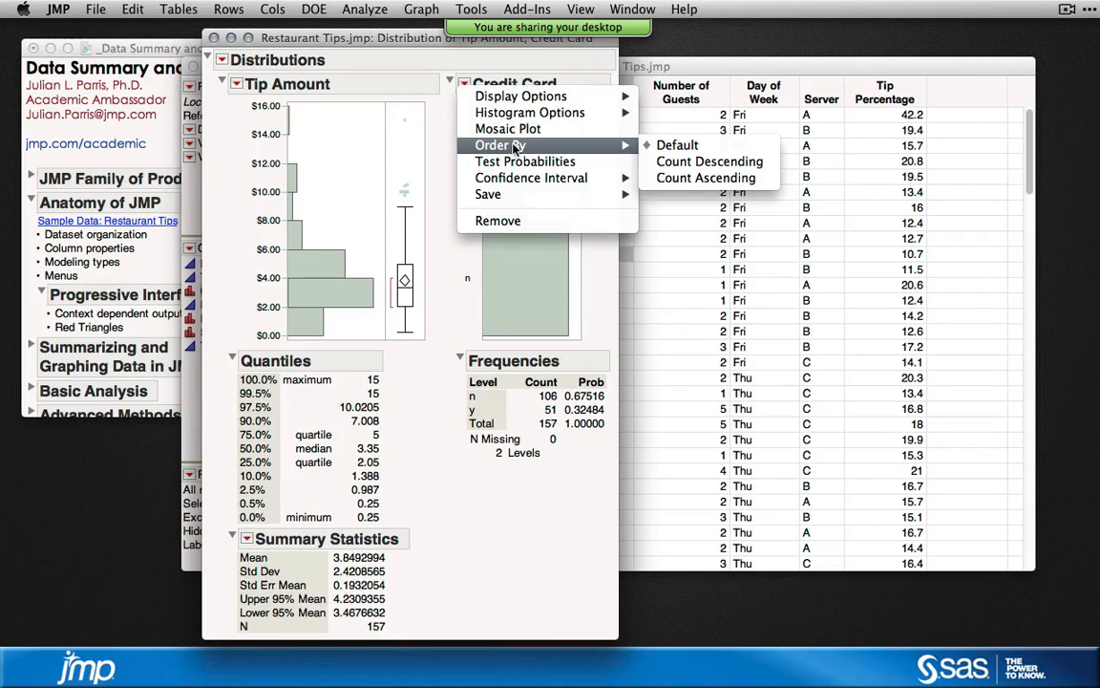
pyautogui.click(440, 198)
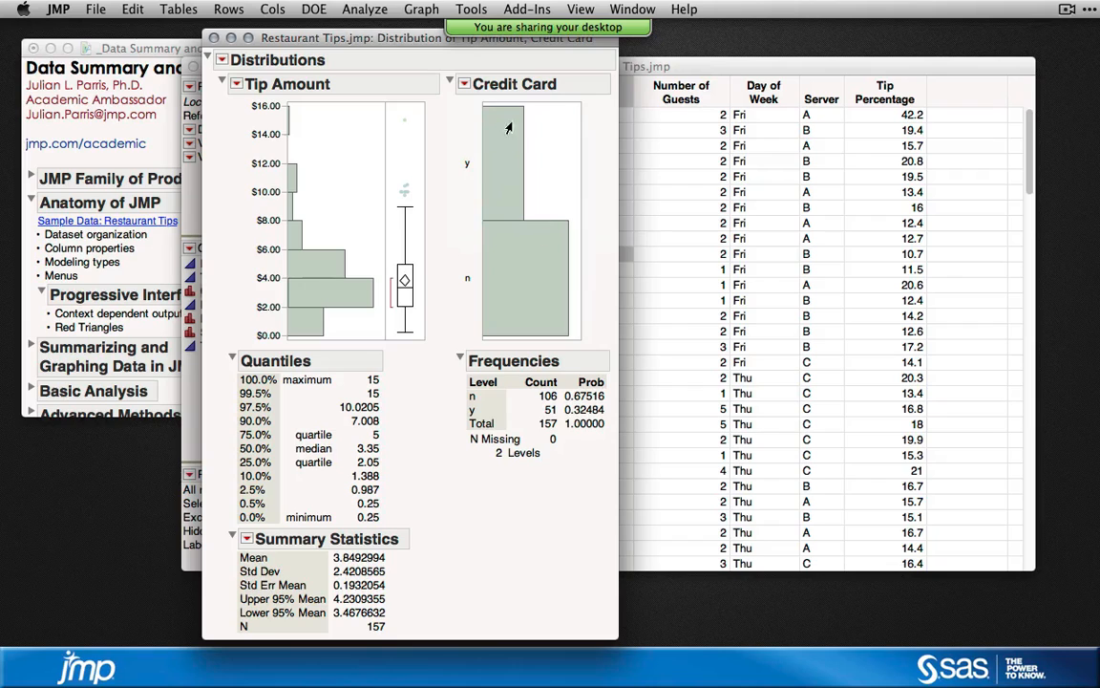
pyautogui.click(464, 85)
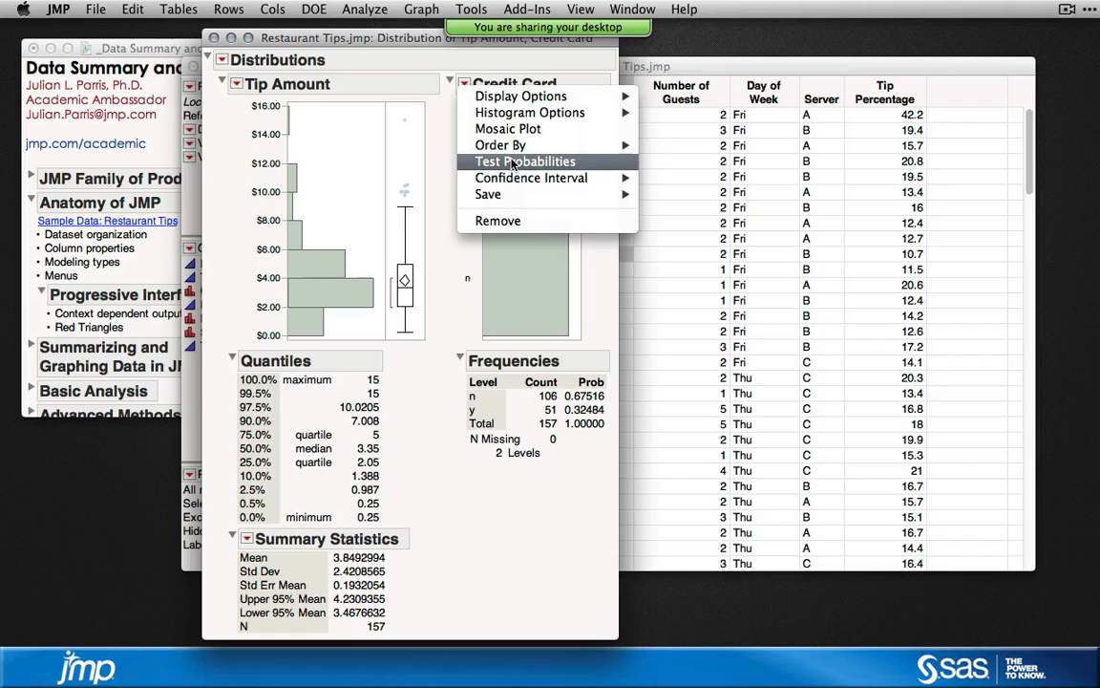
pyautogui.moveTo(521, 180)
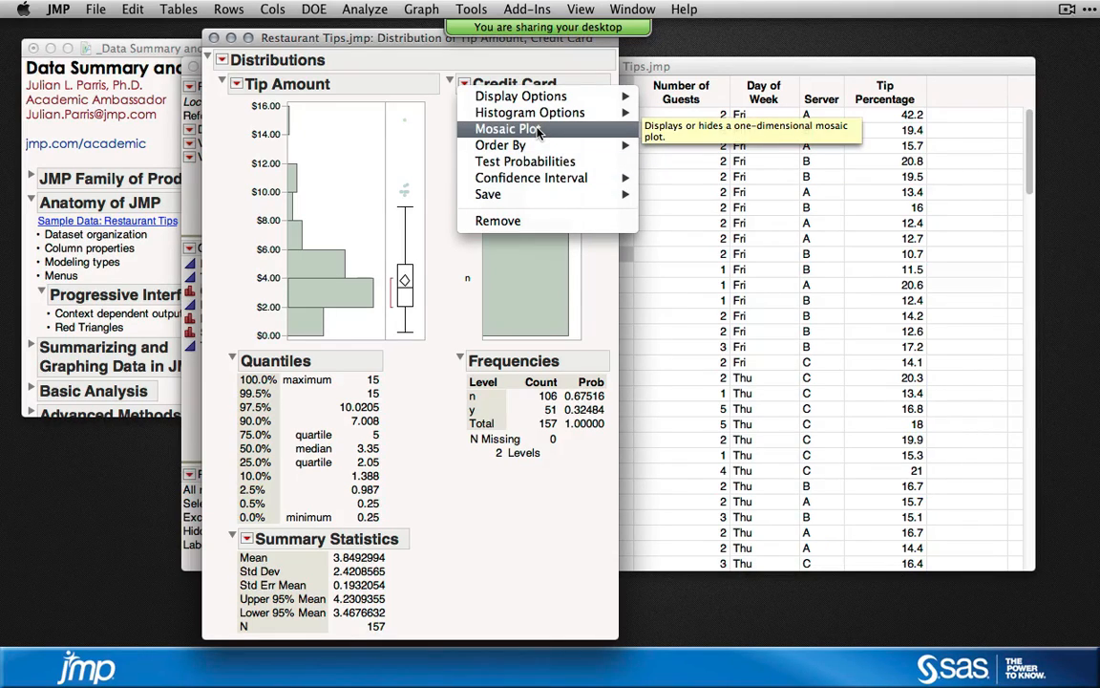
pyautogui.moveTo(549, 118)
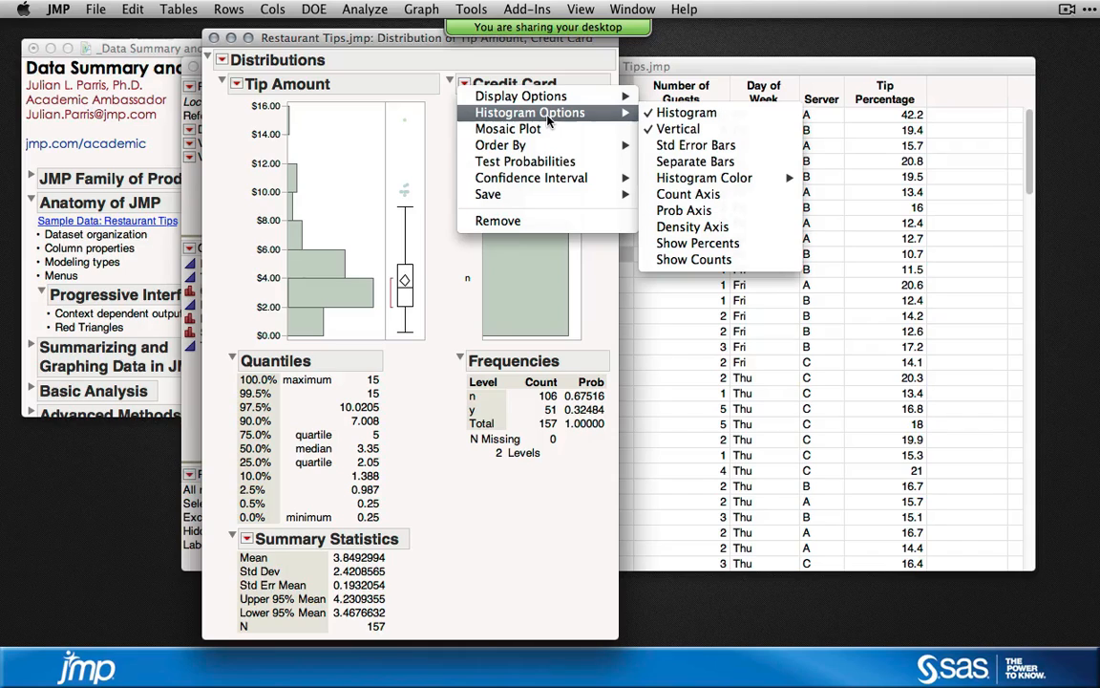
pyautogui.click(453, 253)
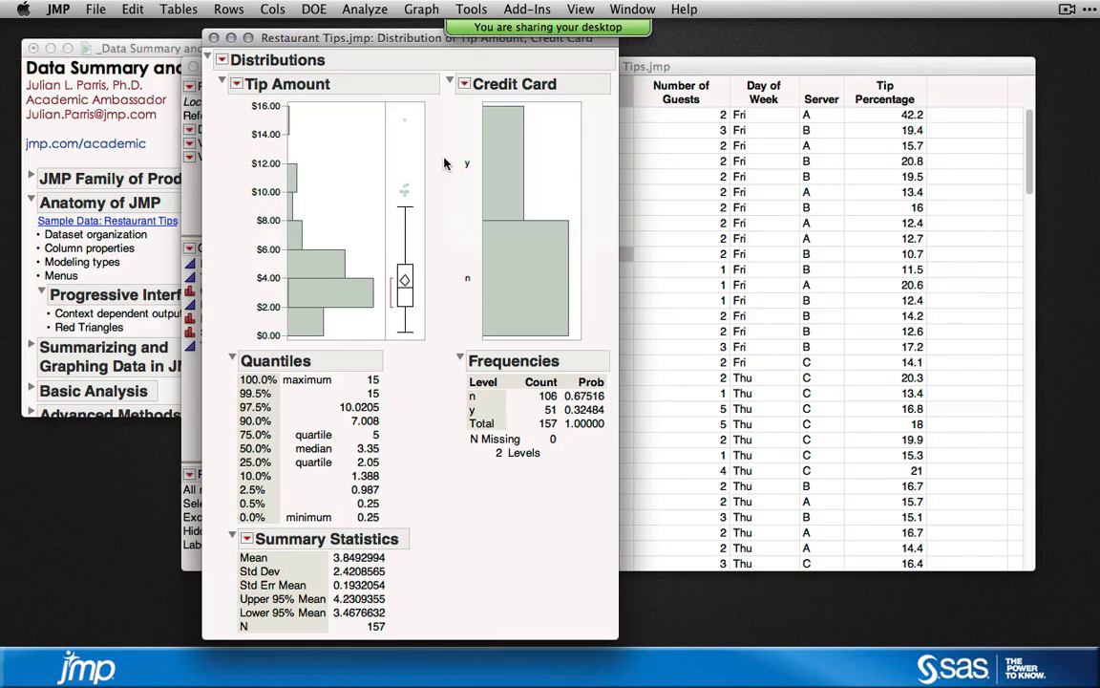
pyautogui.click(236, 84)
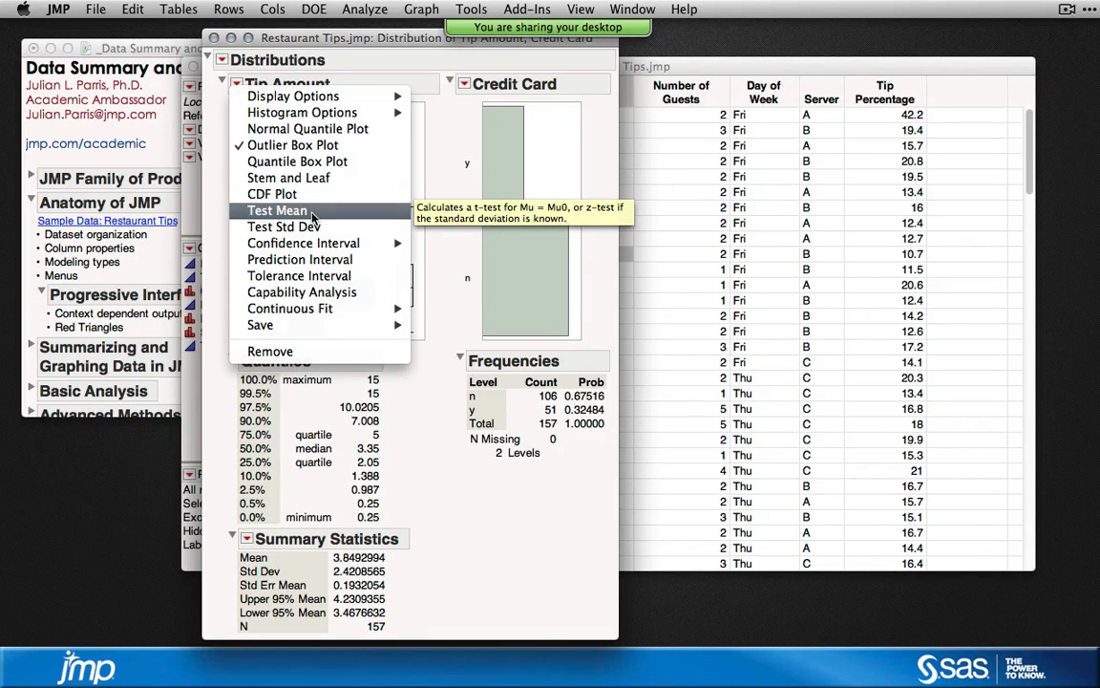
pyautogui.click(220, 214)
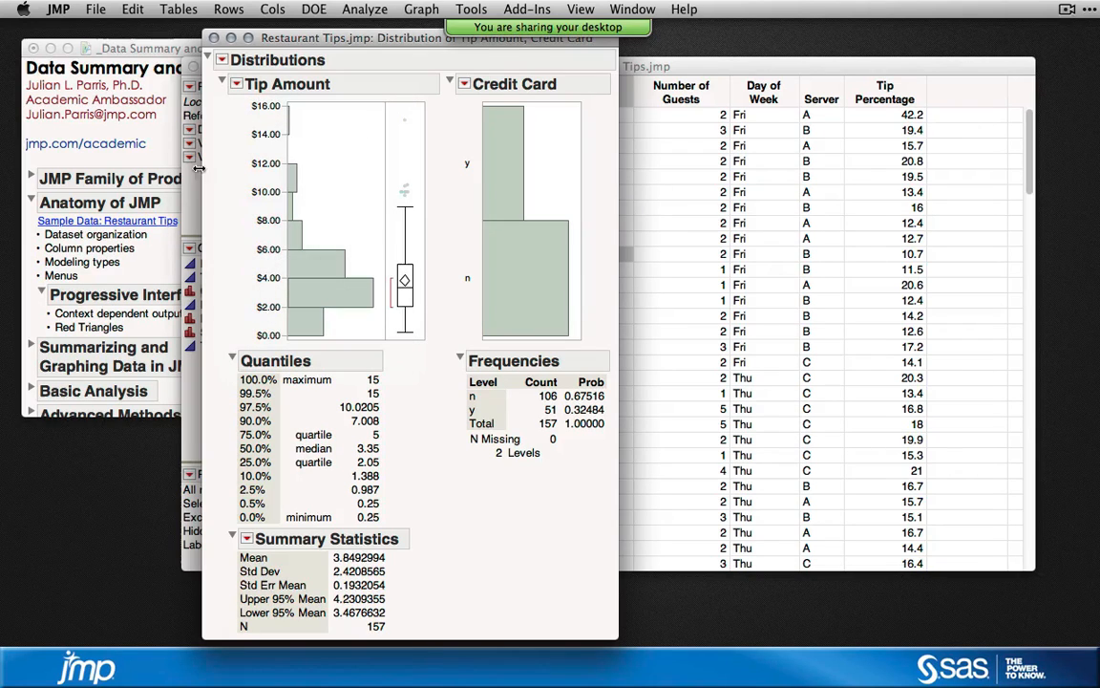
# - Close the Distribution report and look over the available analysis commands without running any
pyautogui.click(214, 37)
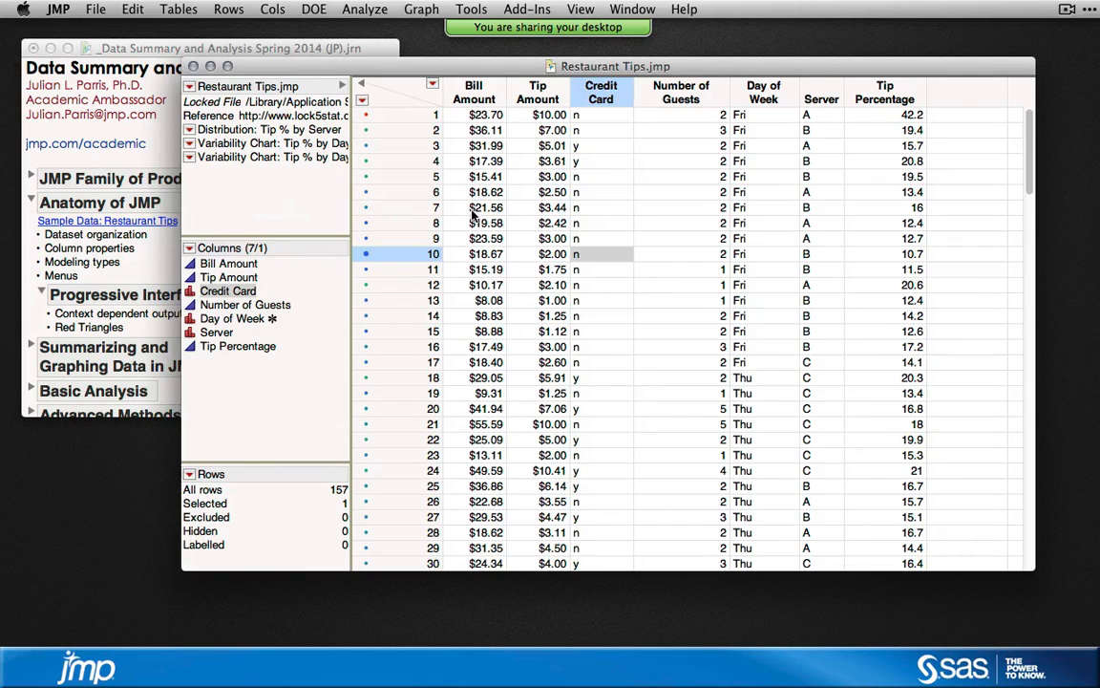
pyautogui.click(369, 12)
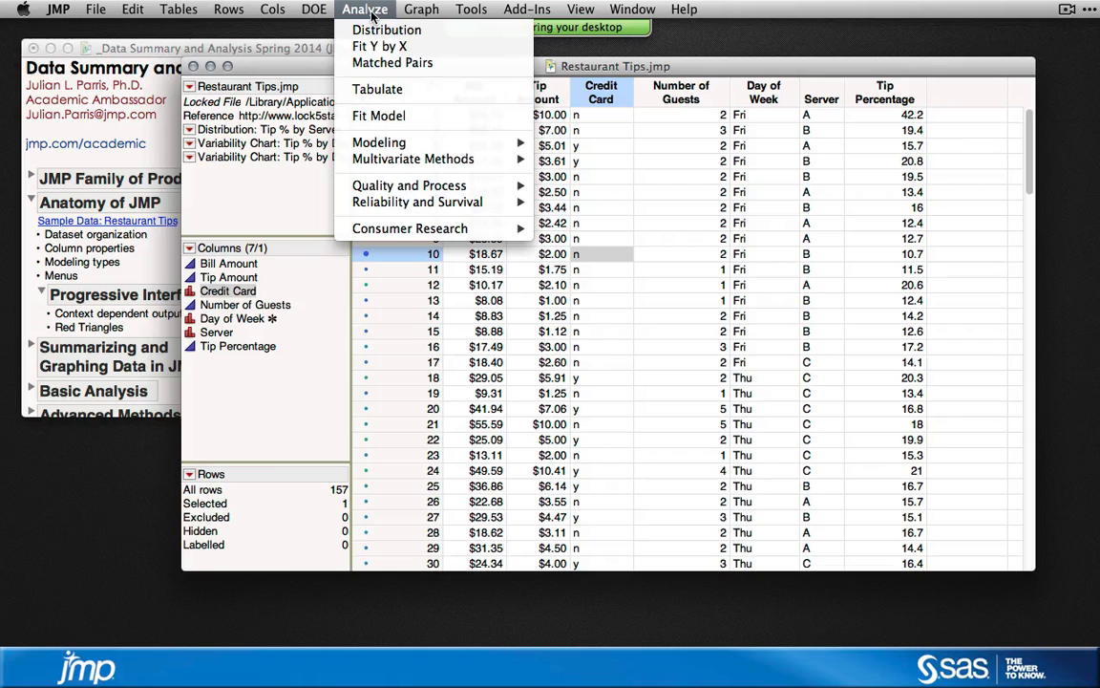
pyautogui.click(371, 16)
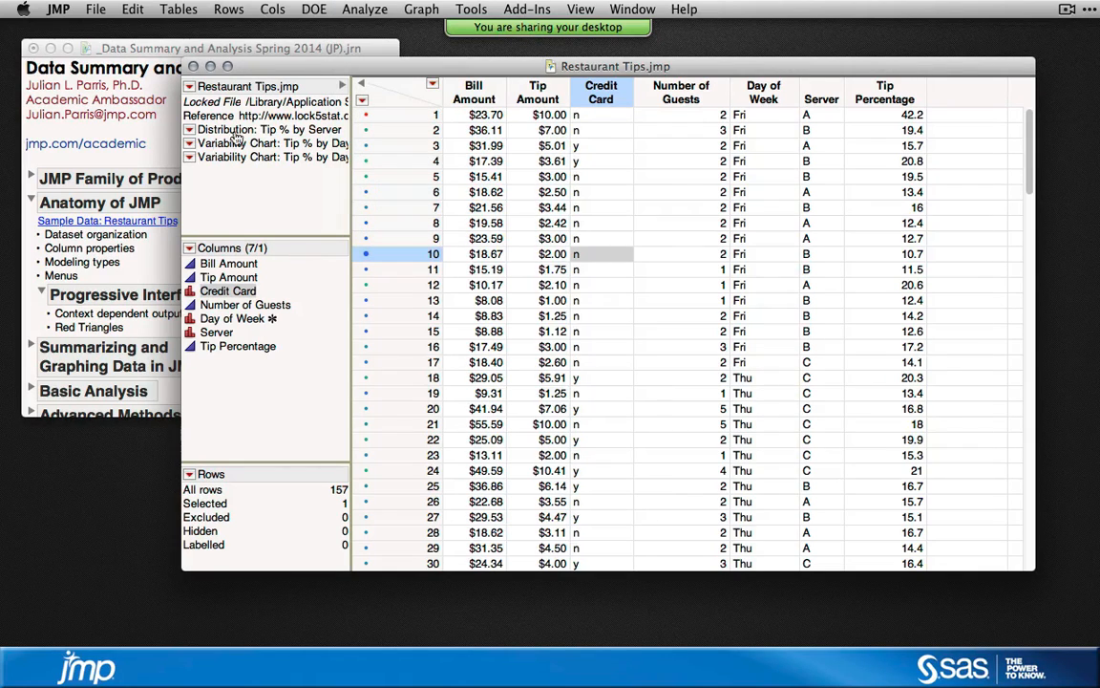
# - In the journal, collapse the Anatomy of JMP topic and expand Summarizing and Graphing Data in JMP
pyautogui.click(125, 158)
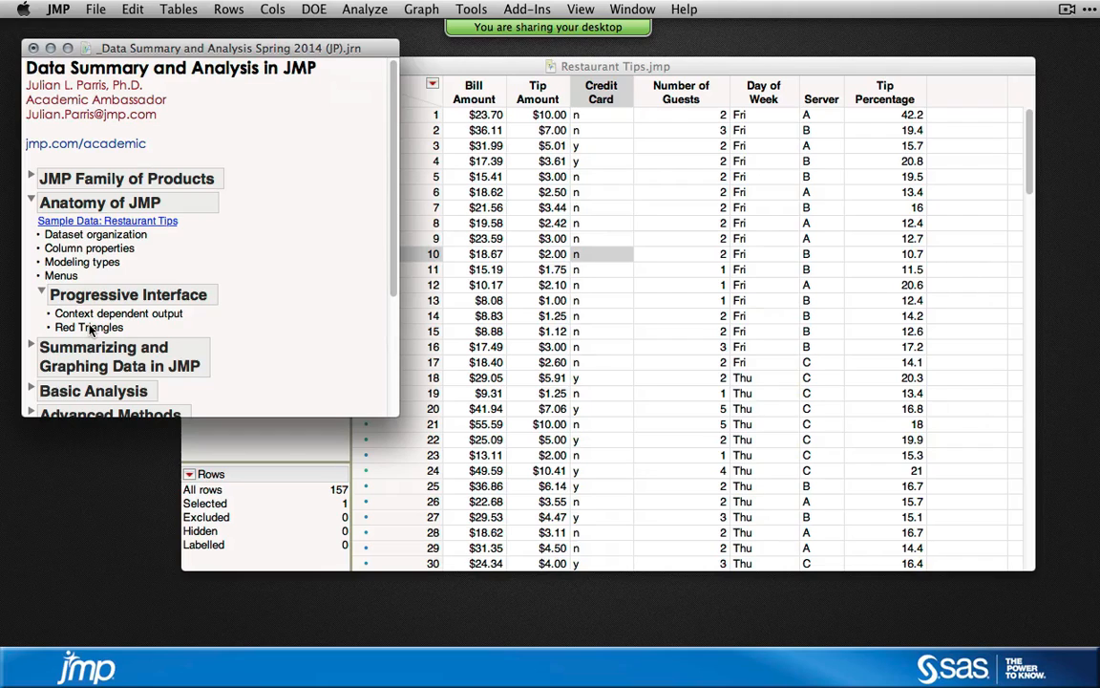
pyautogui.click(33, 203)
pyautogui.click(32, 227)
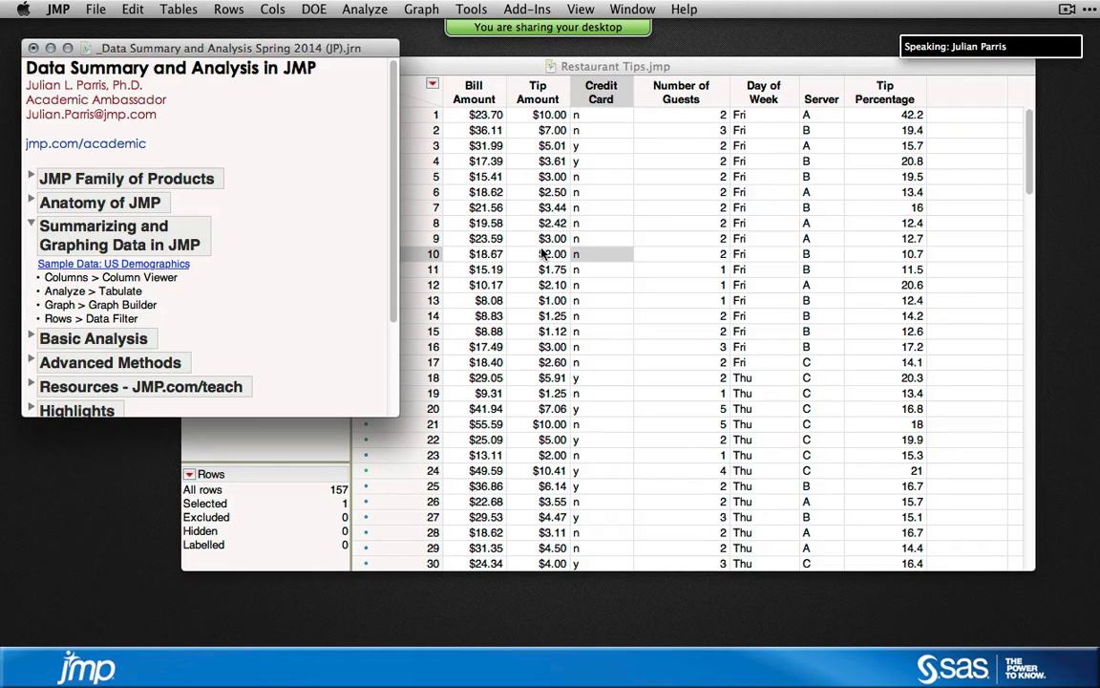
# - Minimize the Restaurant Tips table and shift the journal window slightly
pyautogui.click(487, 229)
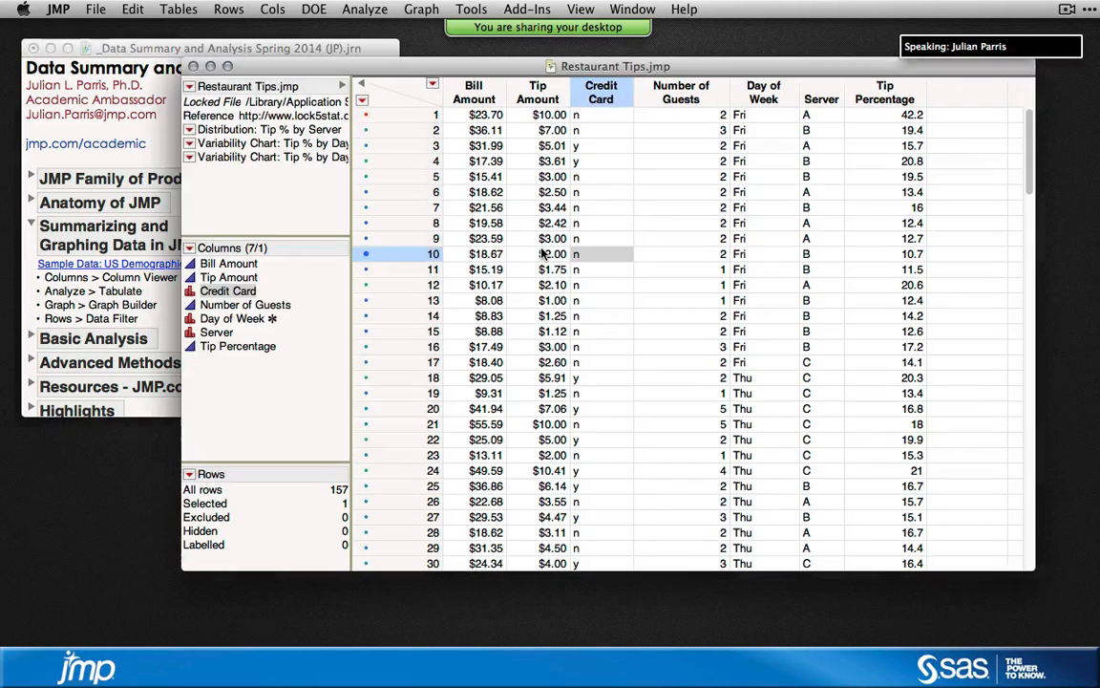
pyautogui.click(210, 66)
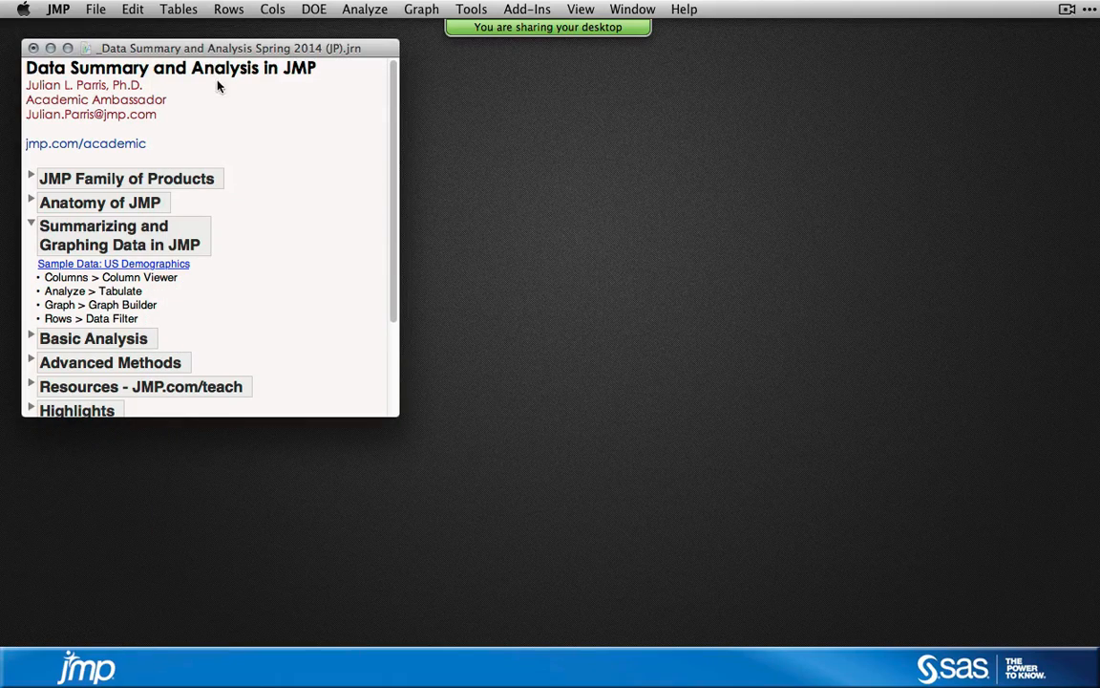
pyautogui.moveTo(233, 46); pyautogui.dragTo(246, 44)
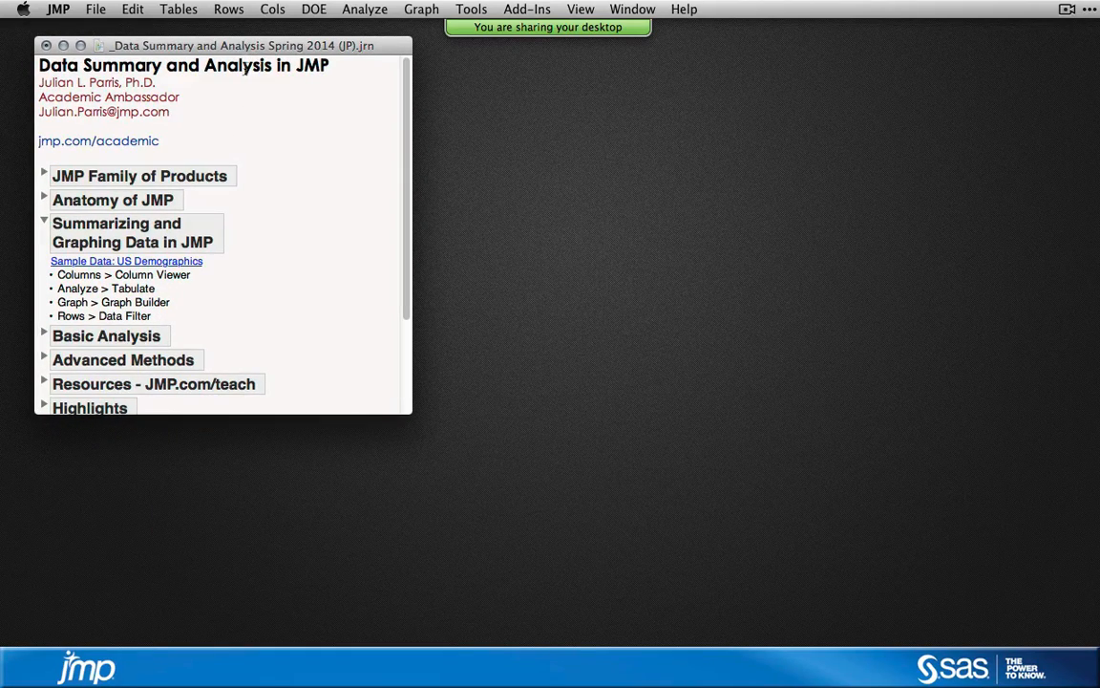
# - Open the US Demographics sample data from the journal, and select the State column and the Alabama row
pyautogui.click(176, 262)
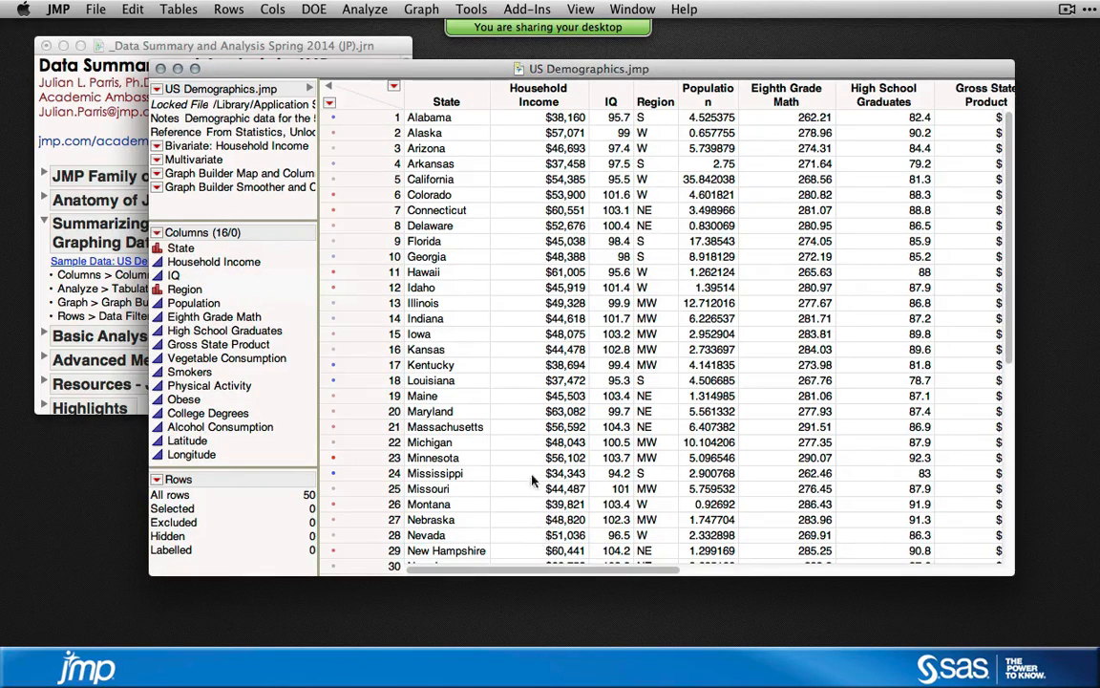
pyautogui.click(448, 101)
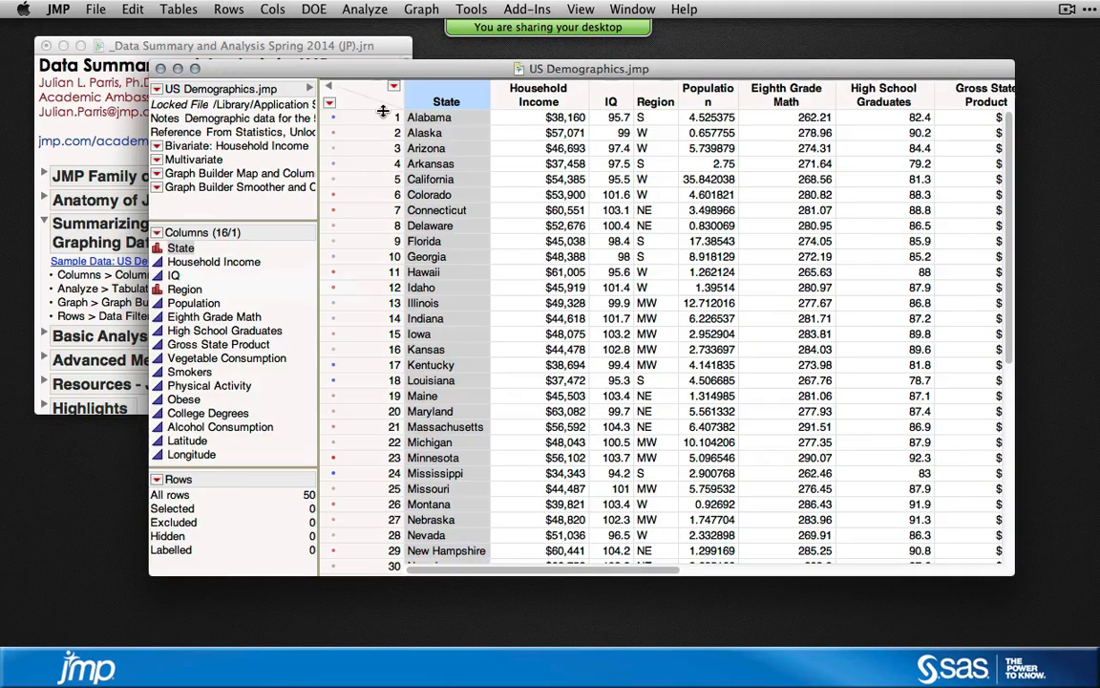
pyautogui.click(340, 115)
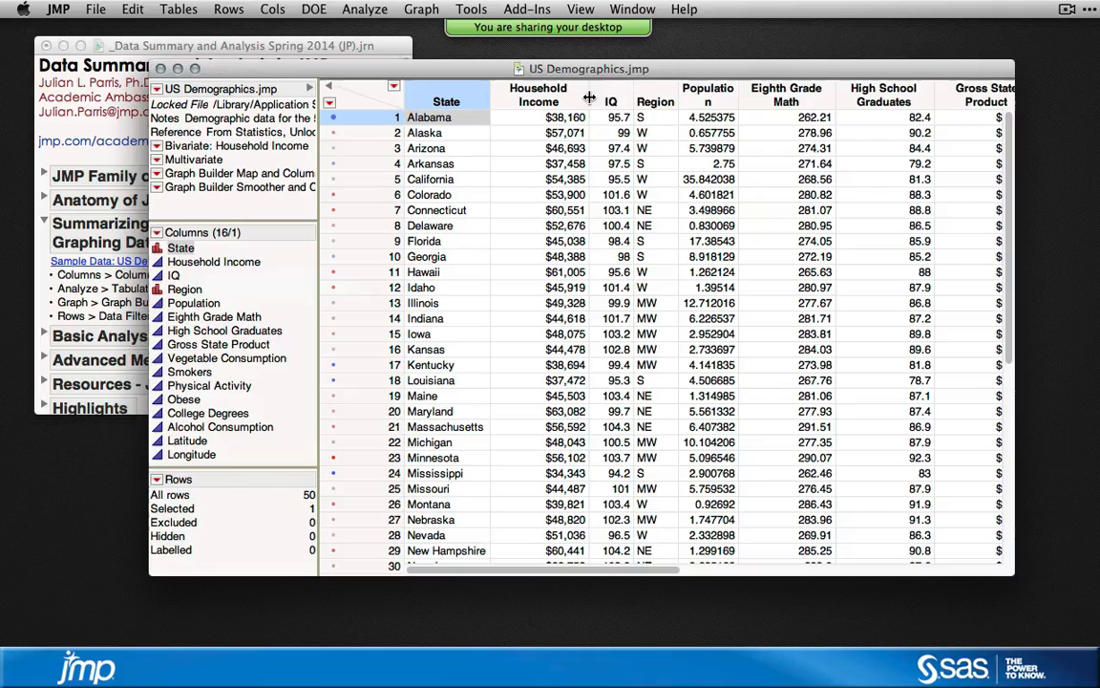
pyautogui.moveTo(631, 577); pyautogui.dragTo(767, 571)
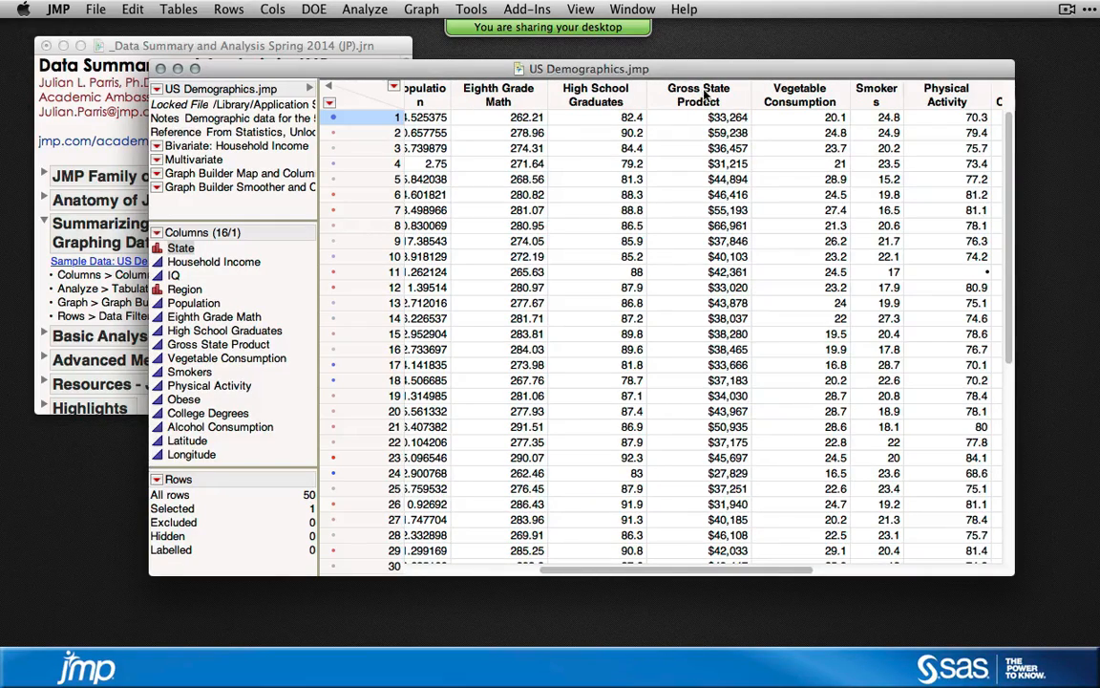
pyautogui.moveTo(752, 571); pyautogui.dragTo(604, 583)
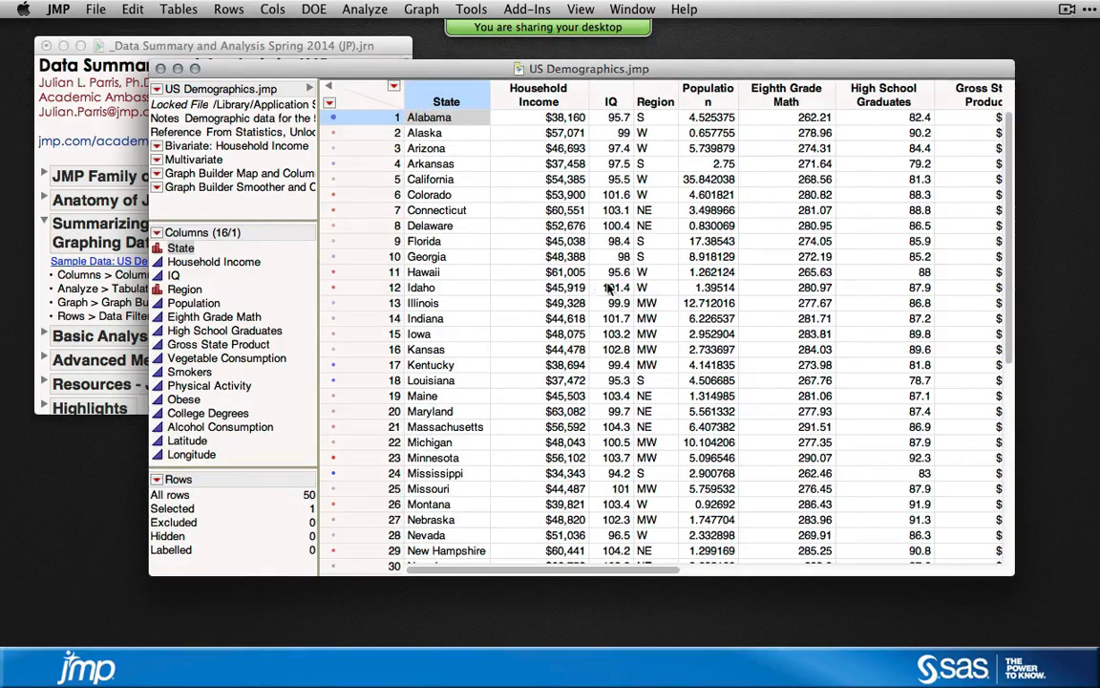
# - Check the journal's Summarizing and Graphing Data topics and bring the US Demographics table back to the front
pyautogui.moveTo(557, 69); pyautogui.dragTo(585, 64)
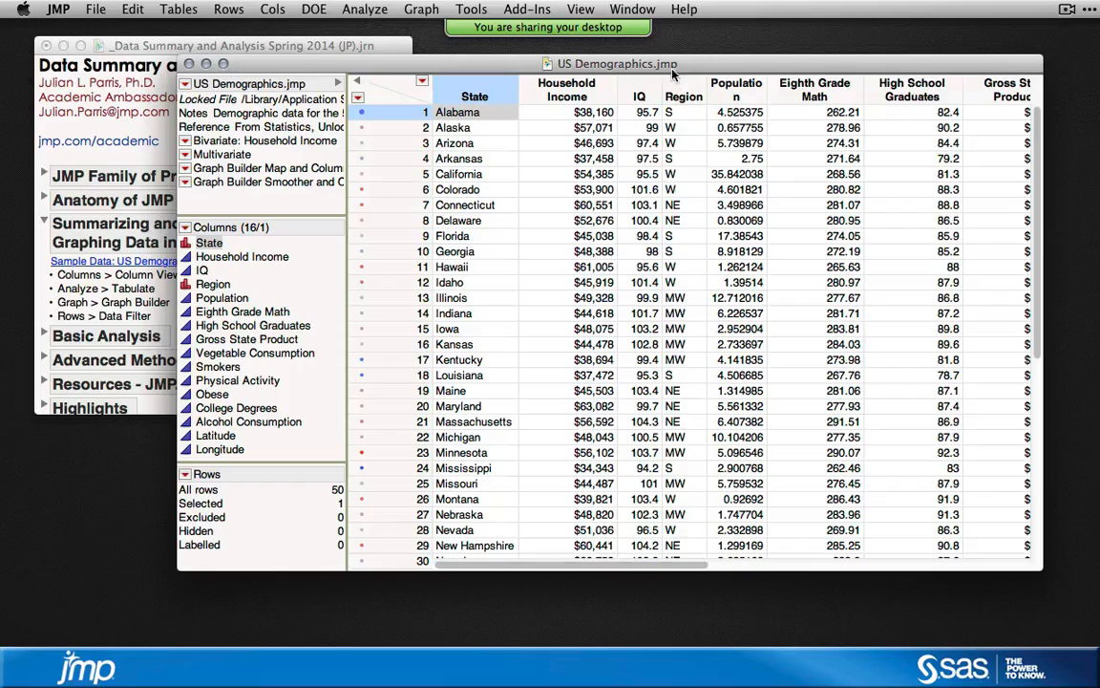
pyautogui.moveTo(674, 66); pyautogui.dragTo(643, 78)
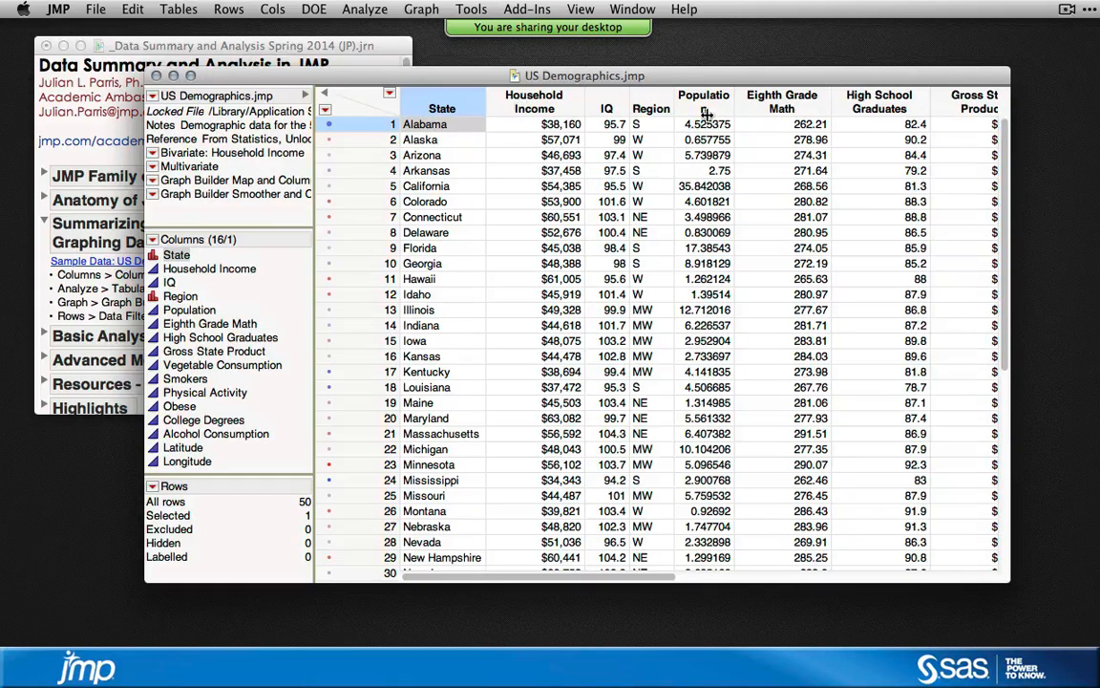
pyautogui.click(89, 254)
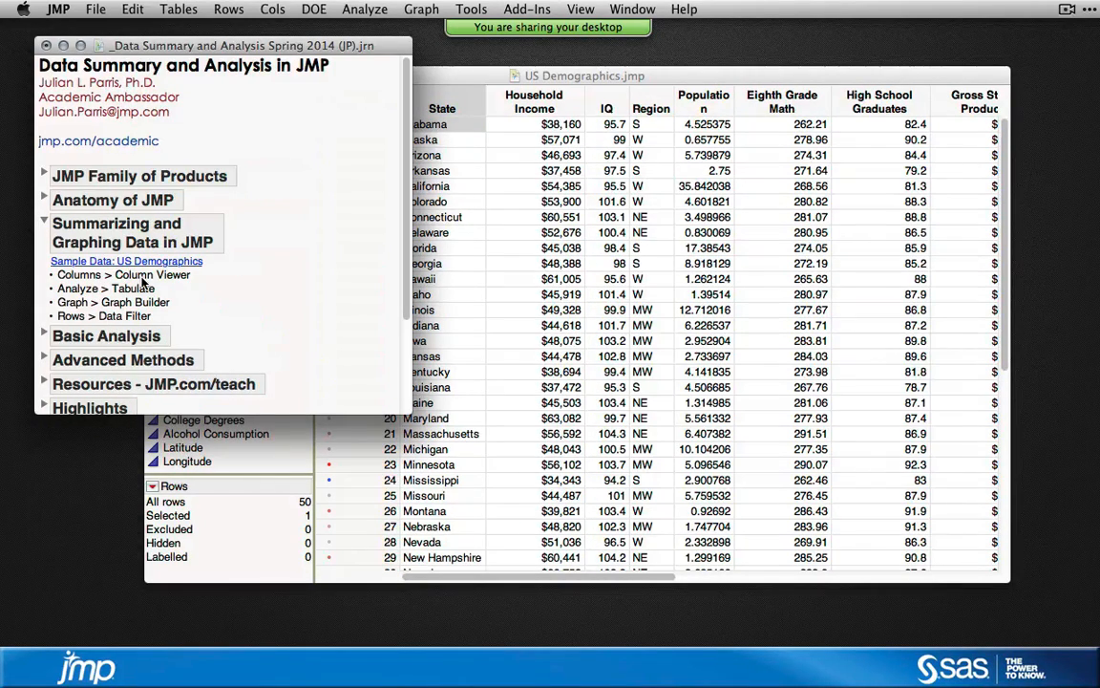
pyautogui.click(484, 75)
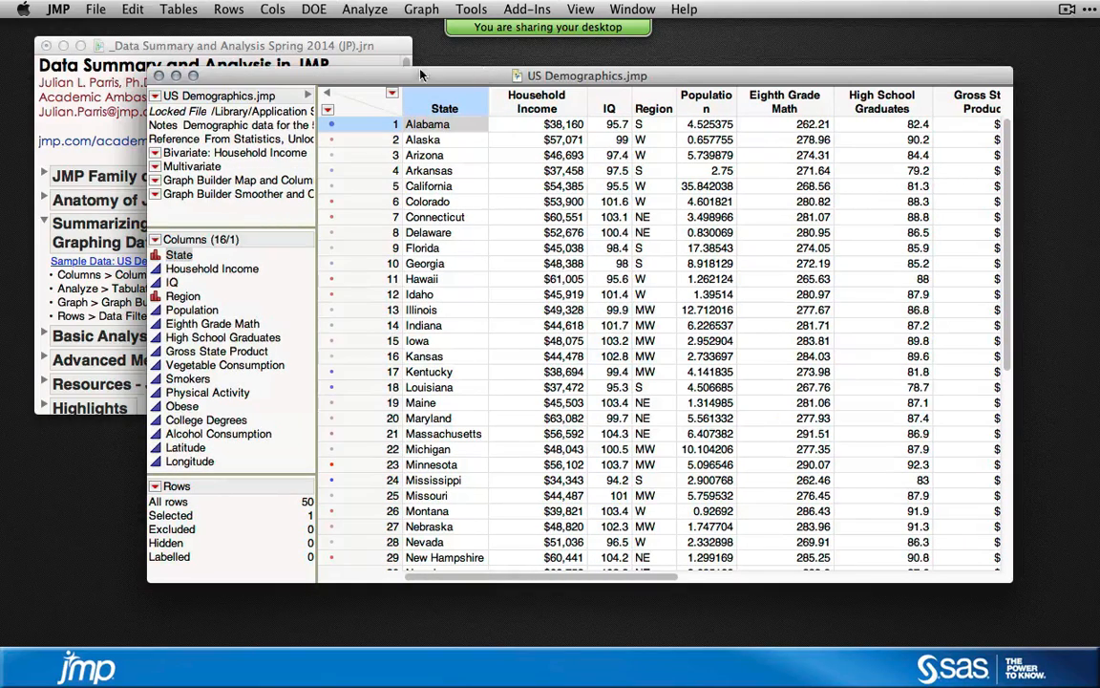
# - Open the Columns Viewer for US Demographics and look over its column filtering options without changing them
pyautogui.click(273, 9)
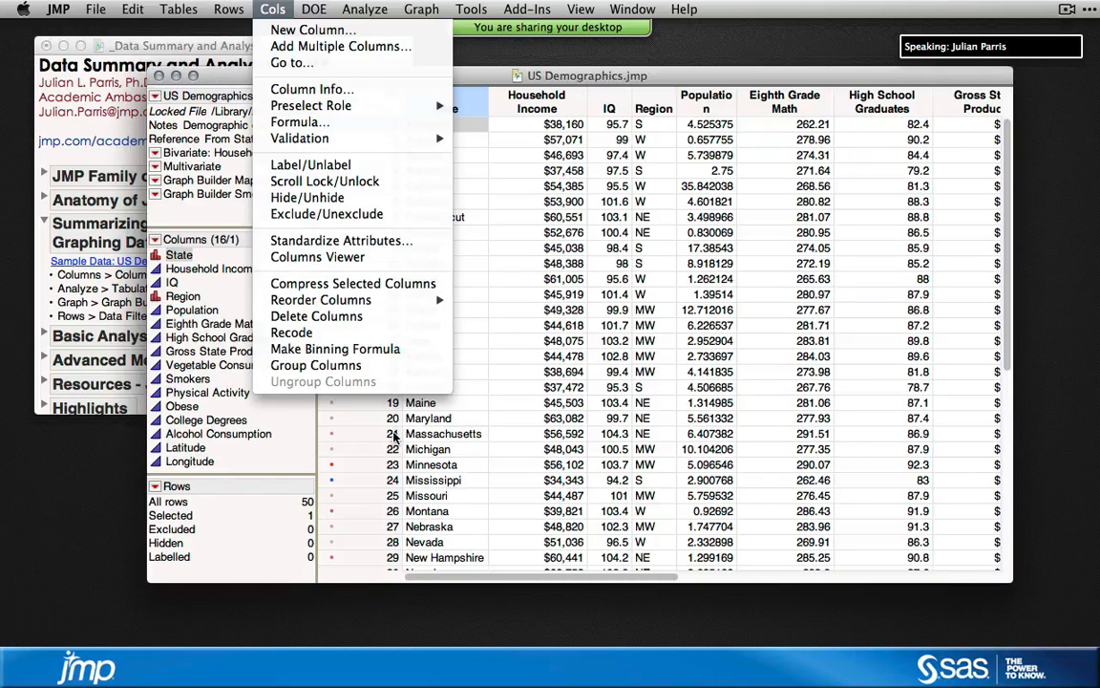
pyautogui.click(358, 258)
pyautogui.moveTo(496, 115); pyautogui.dragTo(493, 74)
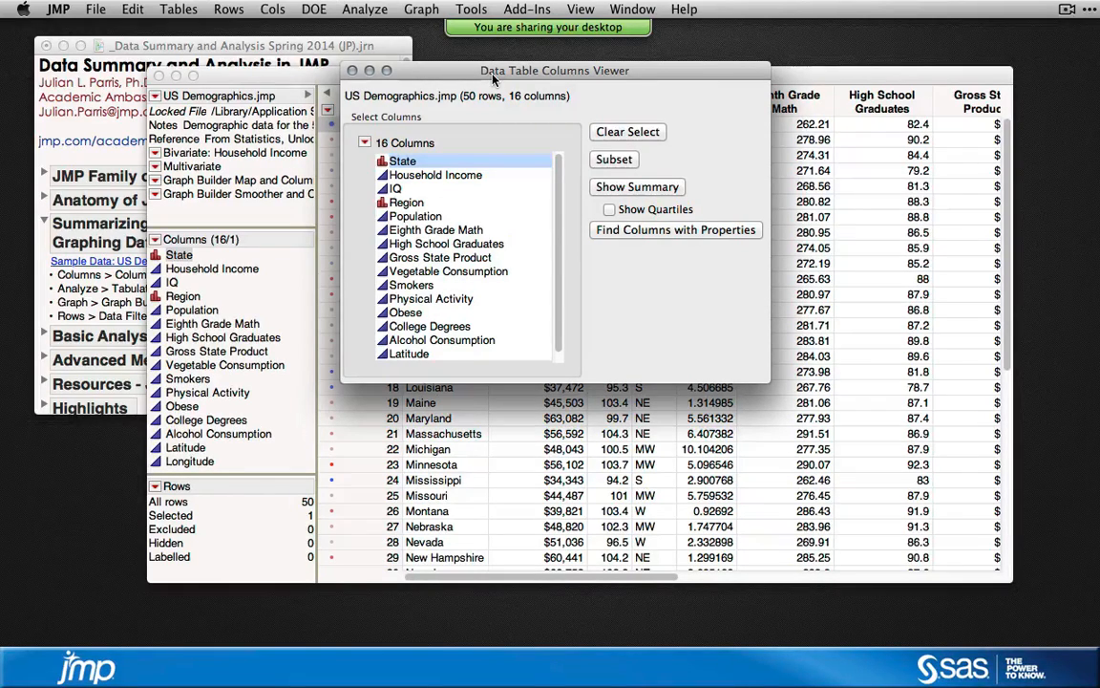
pyautogui.click(365, 144)
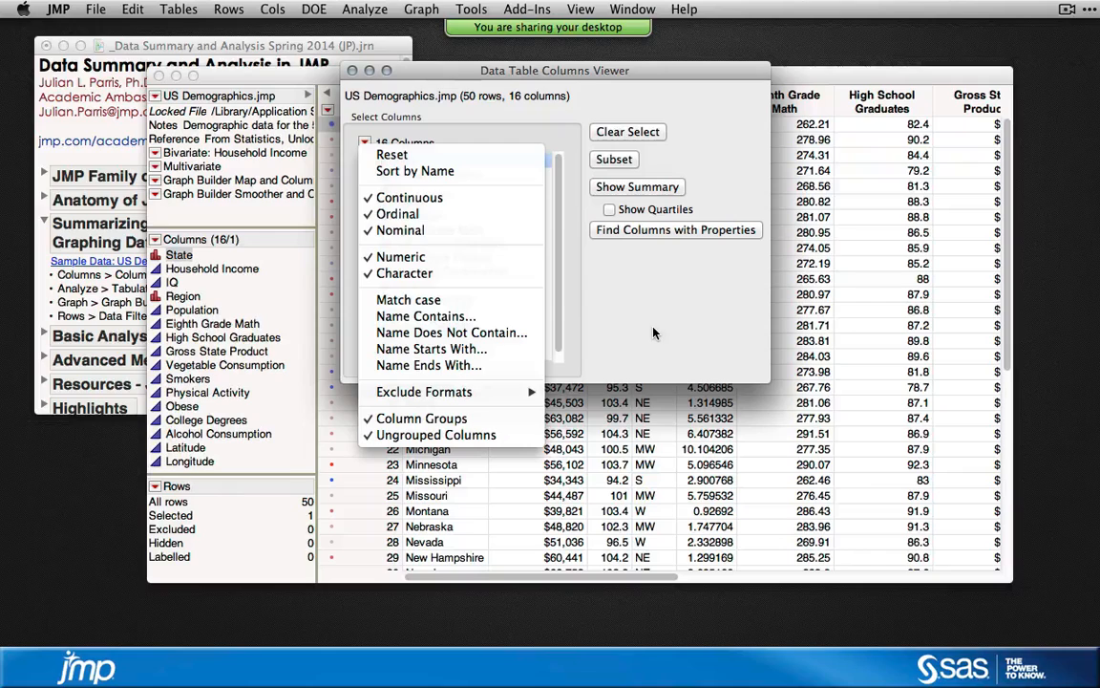
pyautogui.click(587, 293)
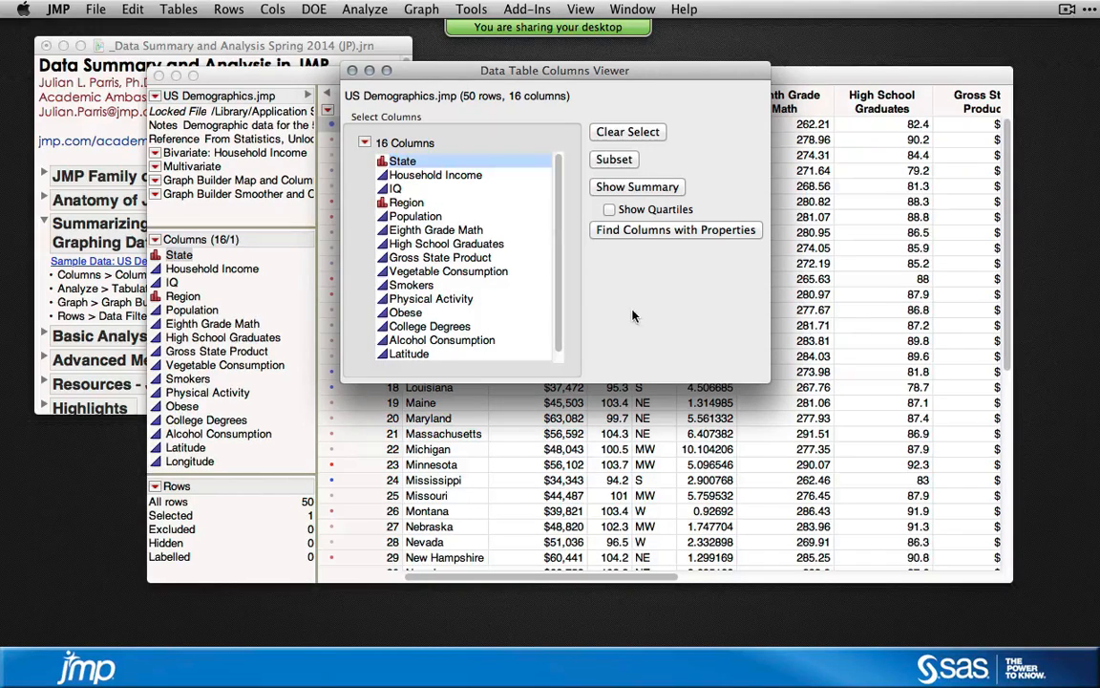
# - Show summary statistics for the columns Population through Alcohol Consumption in the Columns Viewer, and move its window to fit the screen
pyautogui.click(447, 217)
pyautogui.moveTo(447, 219); pyautogui.dragTo(453, 344)
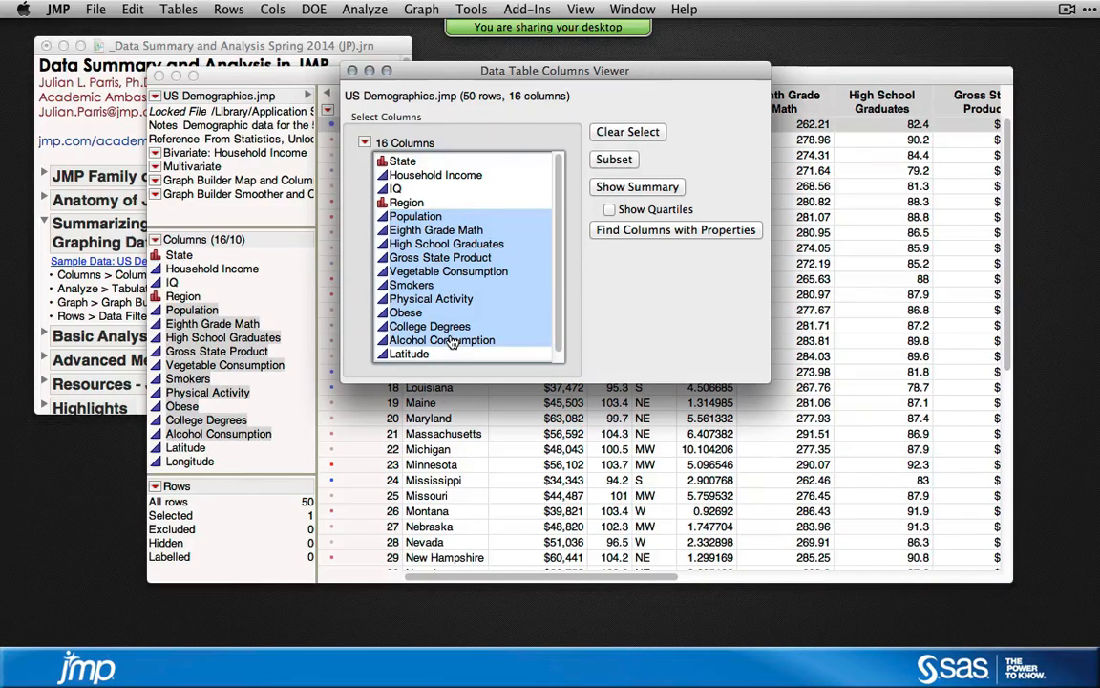
pyautogui.click(635, 189)
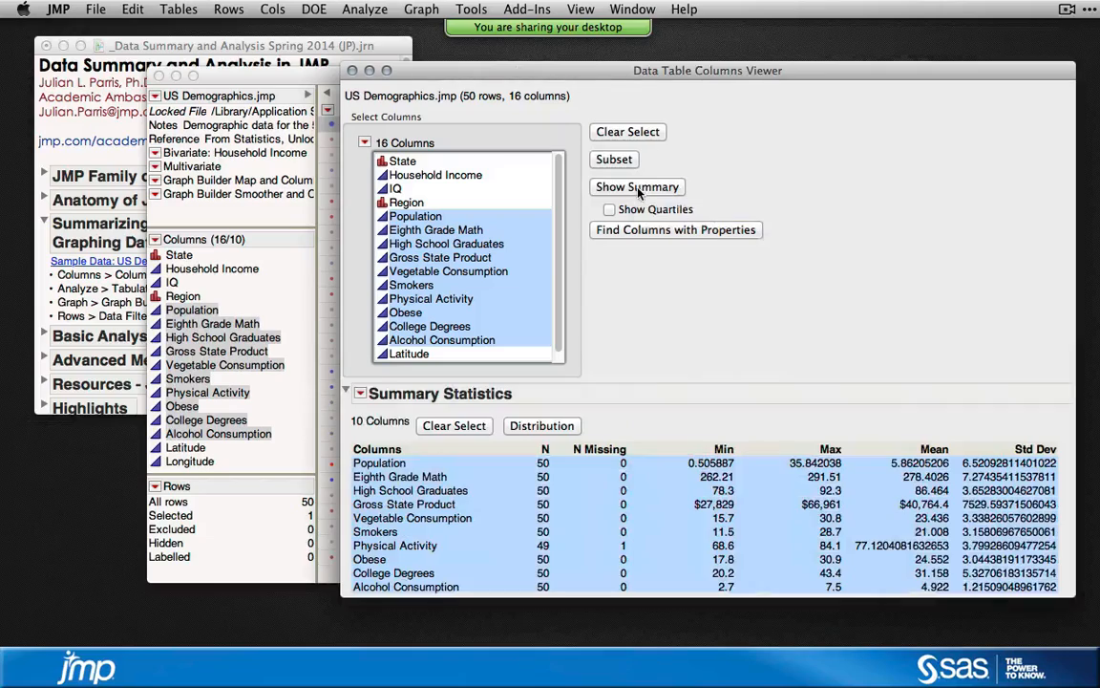
pyautogui.moveTo(658, 71); pyautogui.dragTo(539, 48)
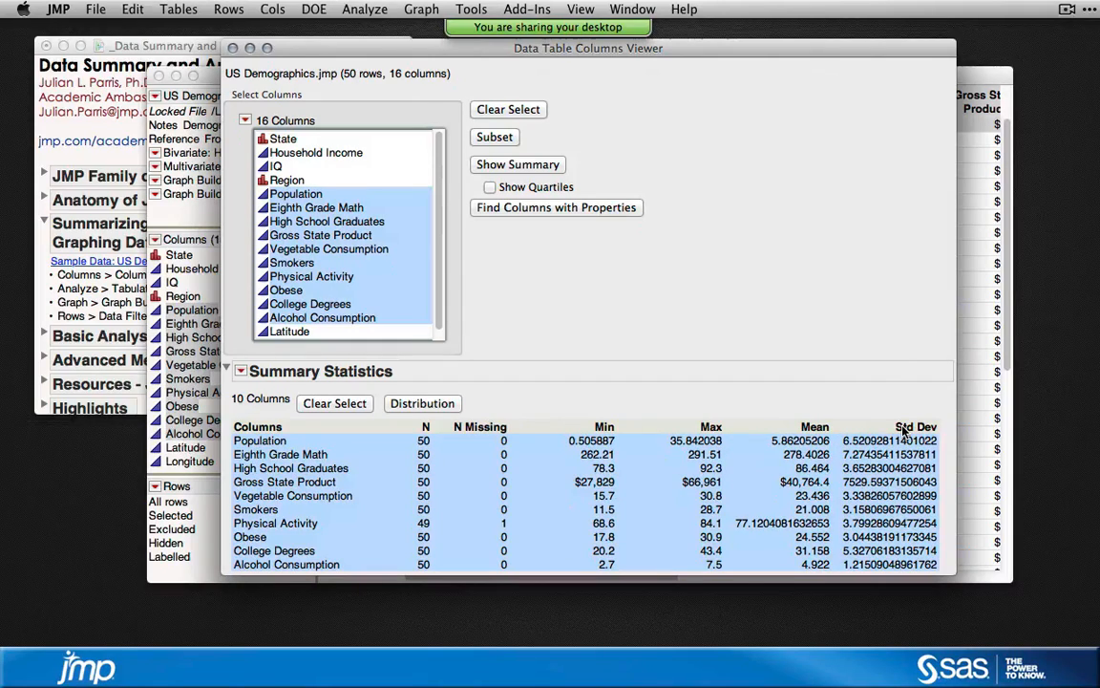
# - Hide the Min and Max columns in the Summary Statistics table of the Columns Viewer
pyautogui.rightClick(769, 470)
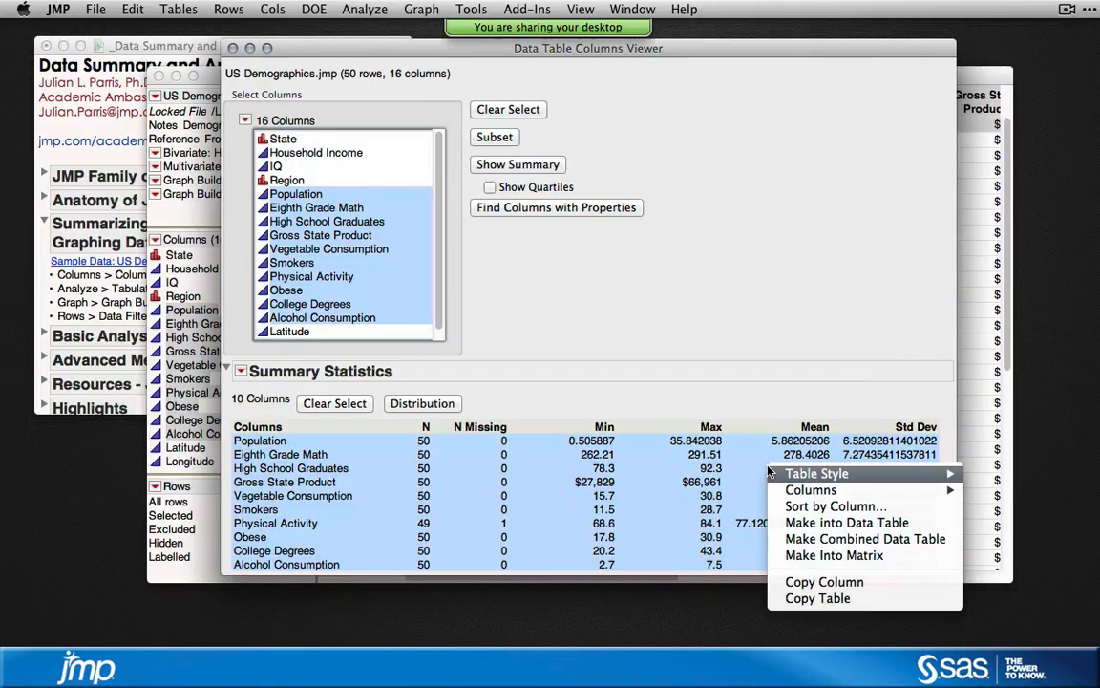
pyautogui.moveTo(800, 492)
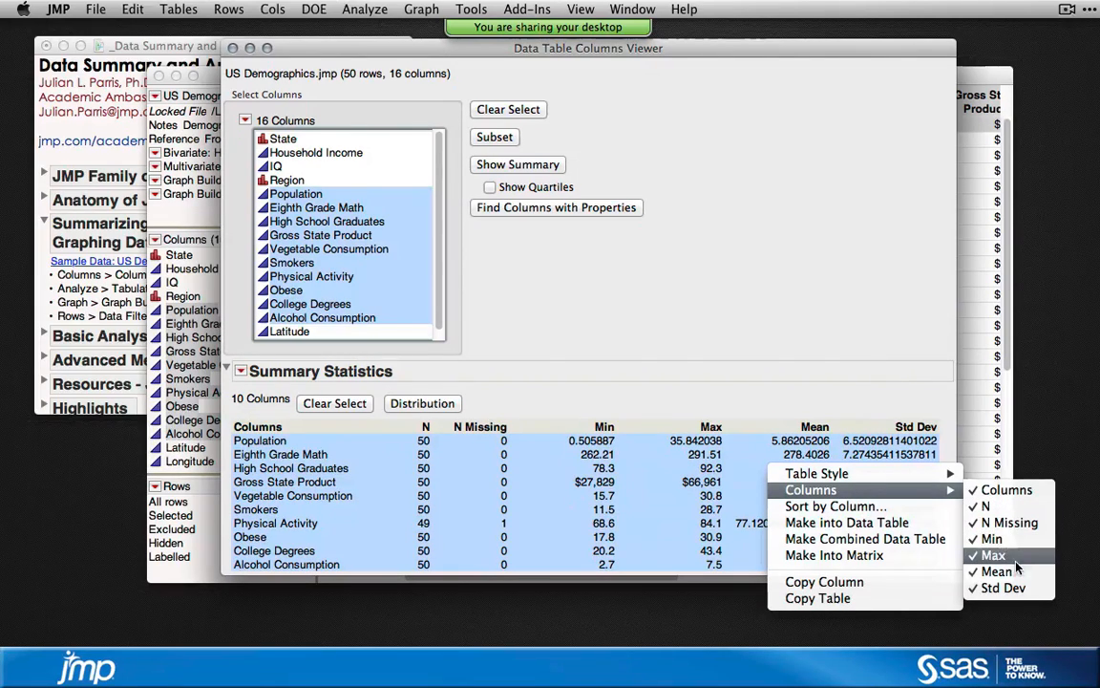
pyautogui.click(993, 539)
pyautogui.rightClick(708, 468)
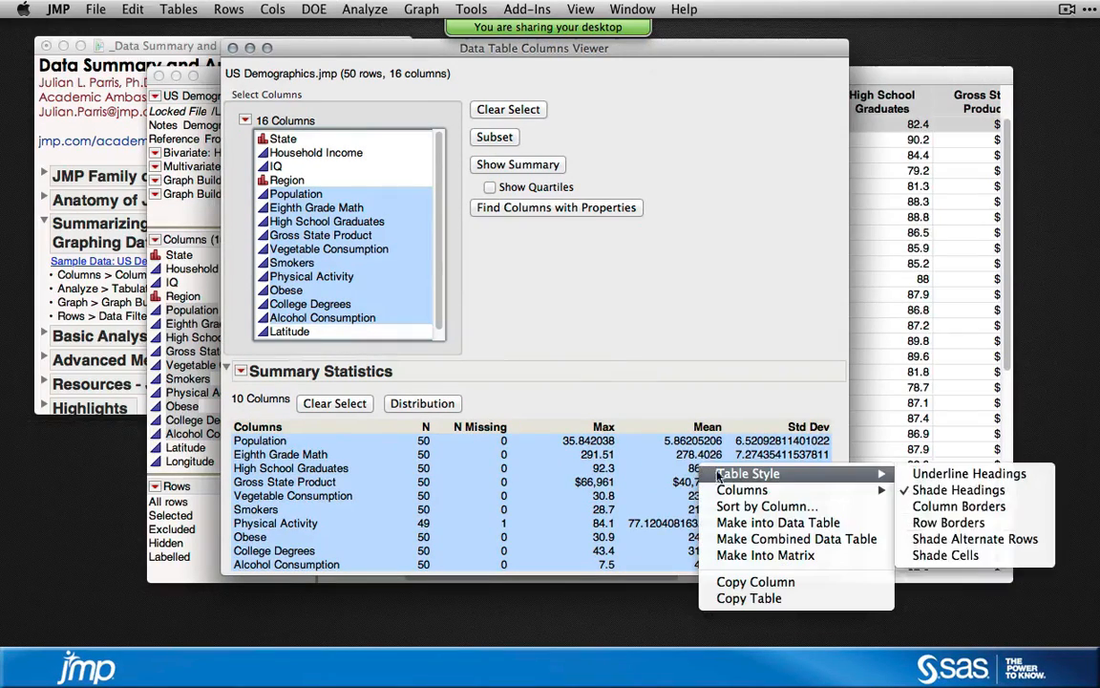
pyautogui.moveTo(747, 492)
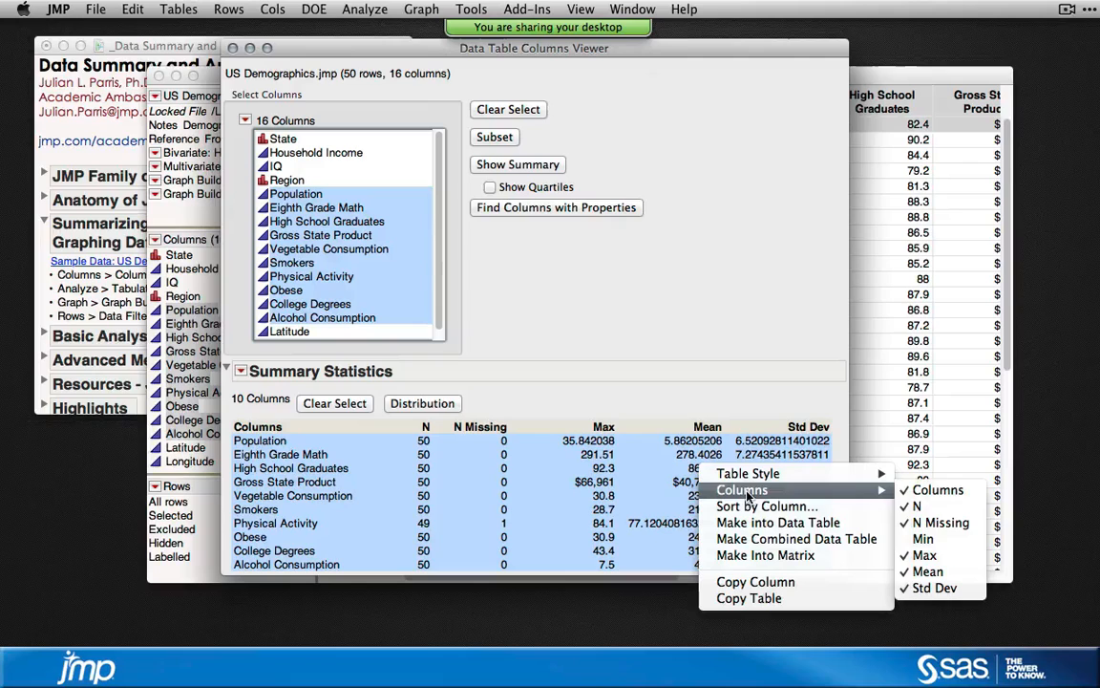
pyautogui.click(927, 556)
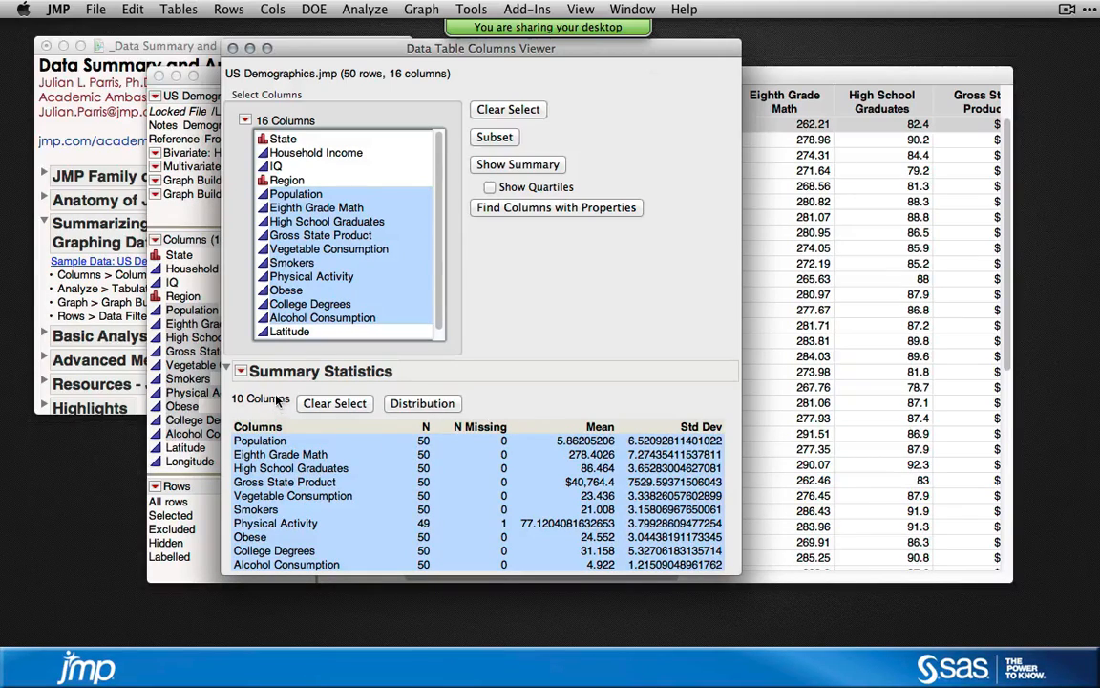
# - Open the summary statistics as a separate data table, select the Max cell for Vegetable Consumption, and close the table without saving
pyautogui.click(241, 374)
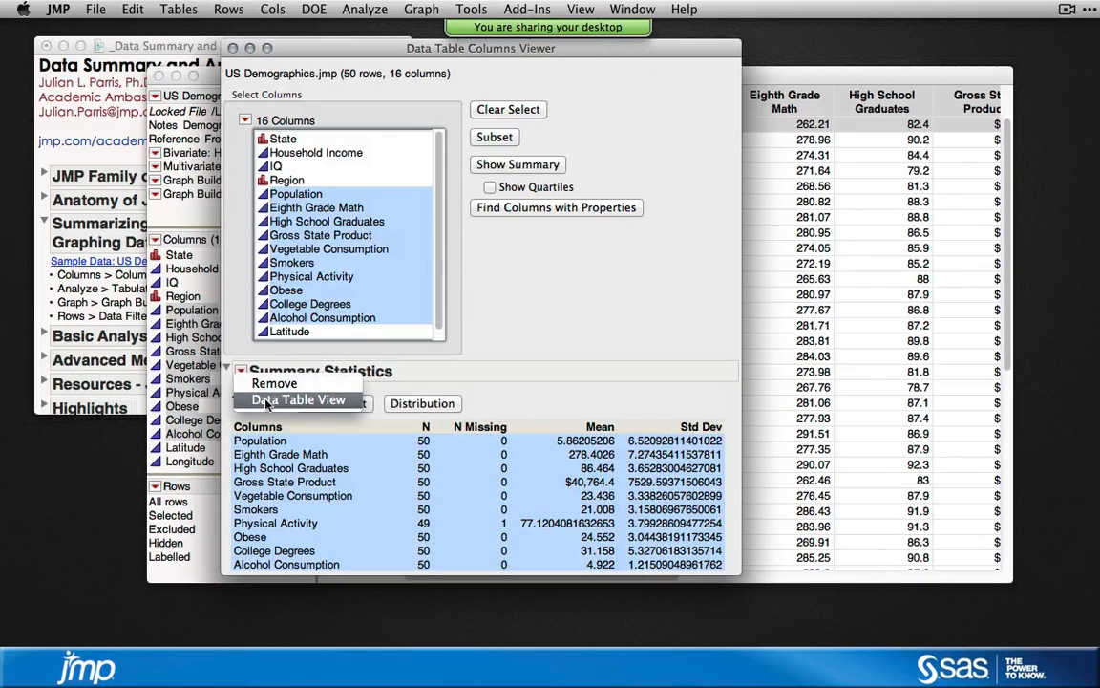
pyautogui.click(319, 405)
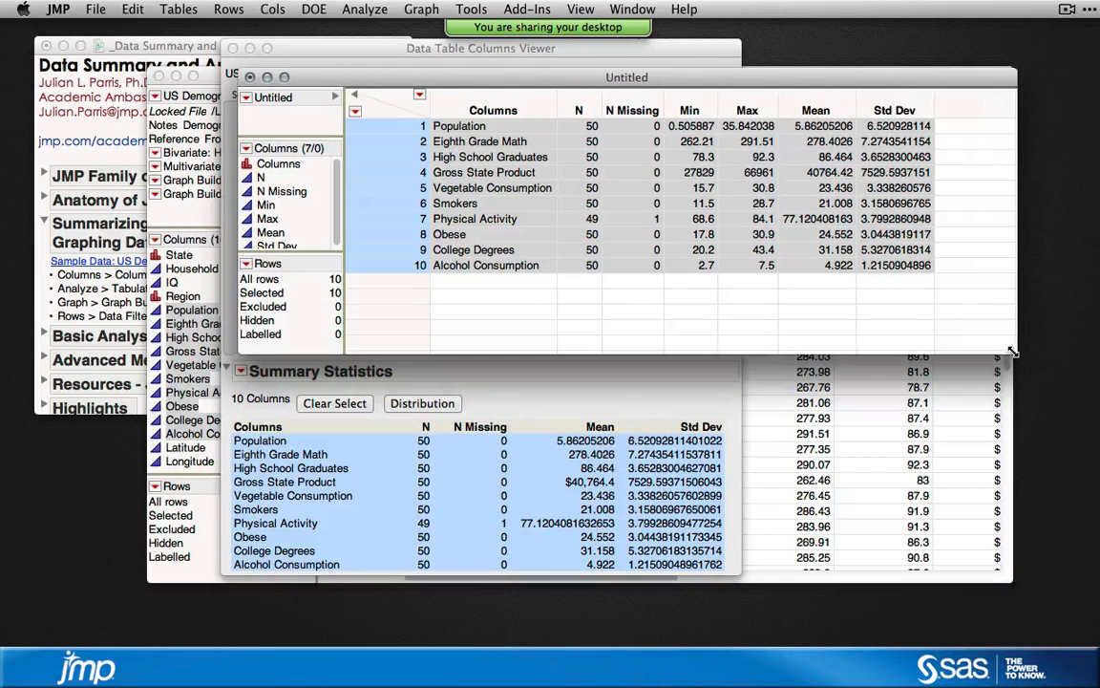
pyautogui.click(764, 189)
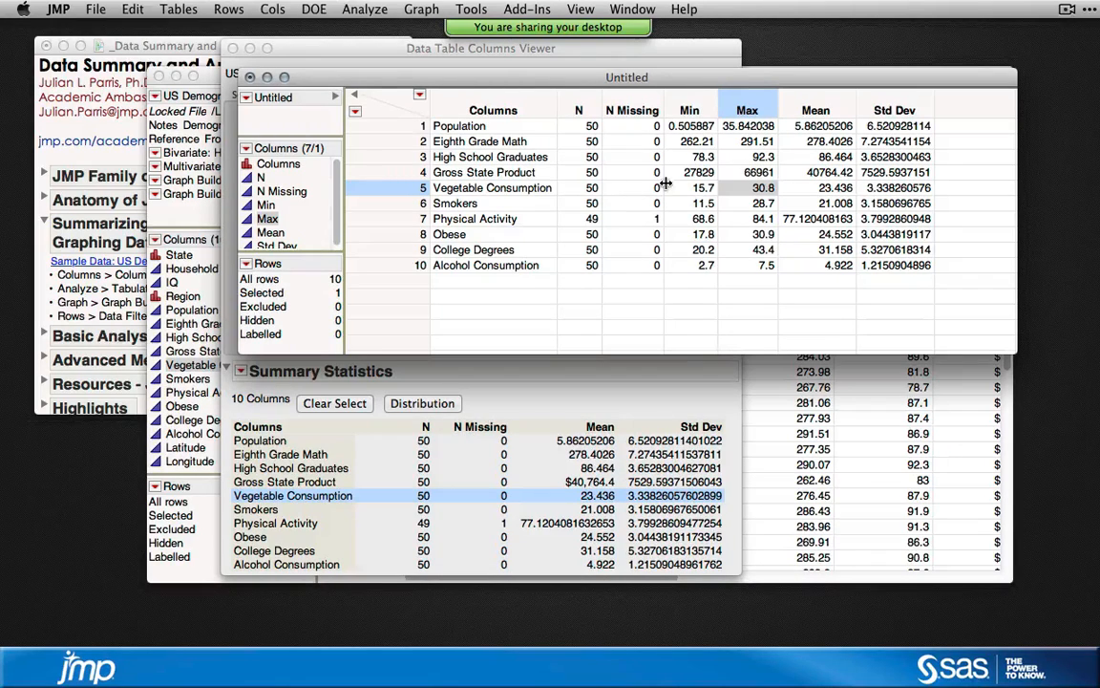
pyautogui.click(250, 77)
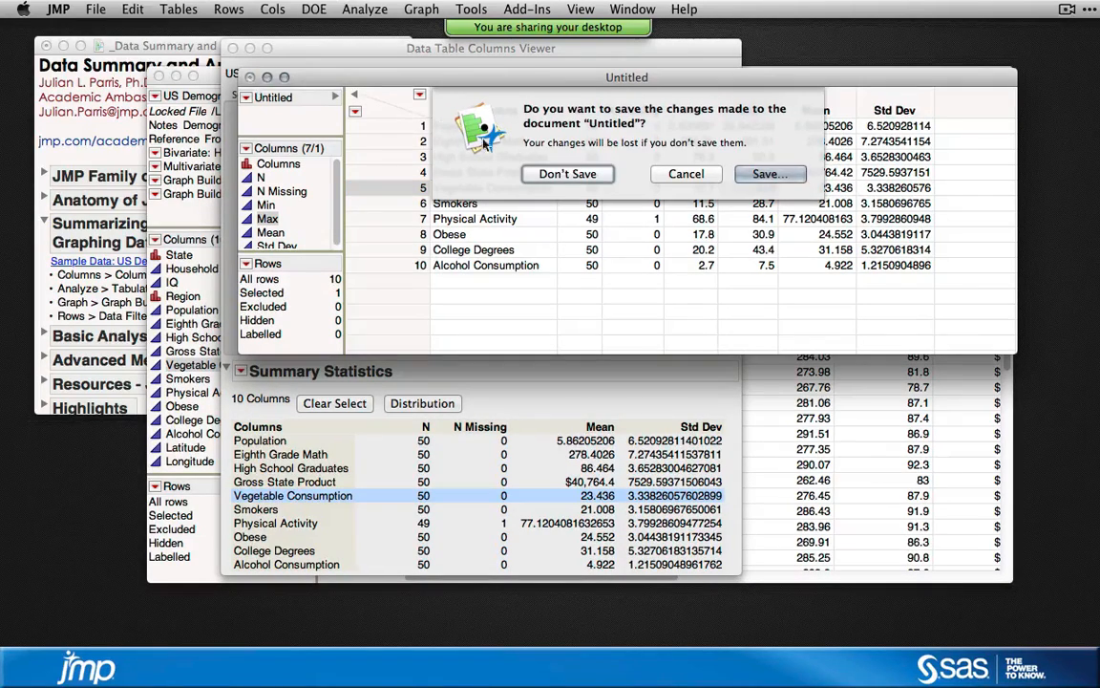
pyautogui.click(541, 175)
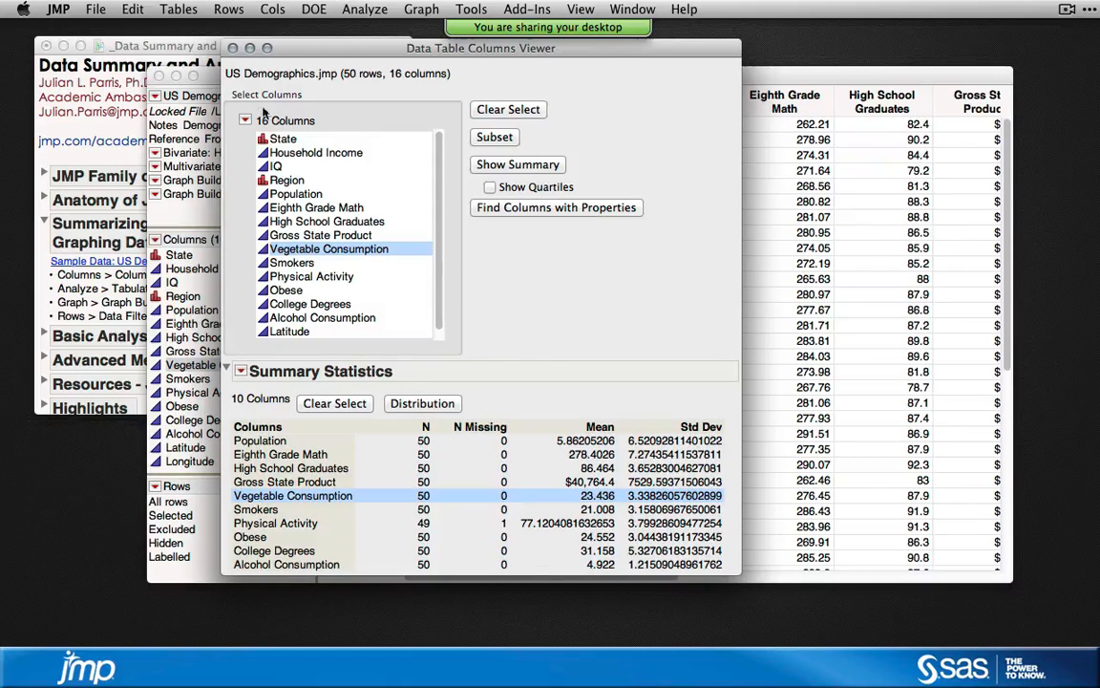
# - Close the Columns Viewer, and check the journal's Summarizing and Graphing topics before returning to the US Demographics table
pyautogui.click(232, 48)
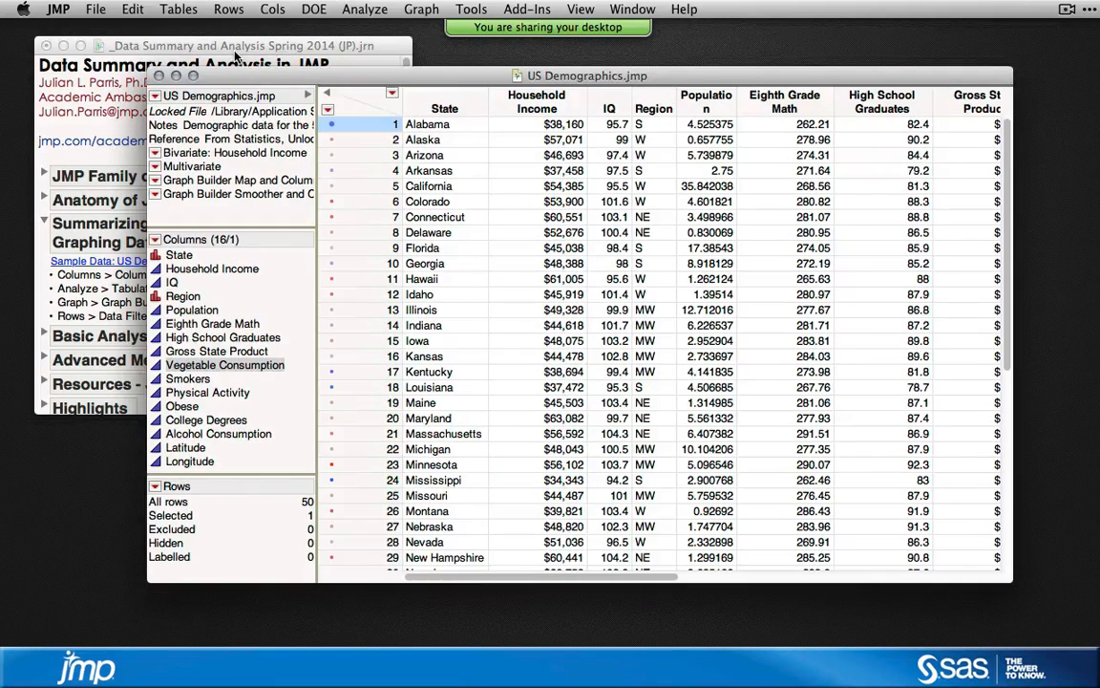
pyautogui.moveTo(229, 74); pyautogui.dragTo(266, 68)
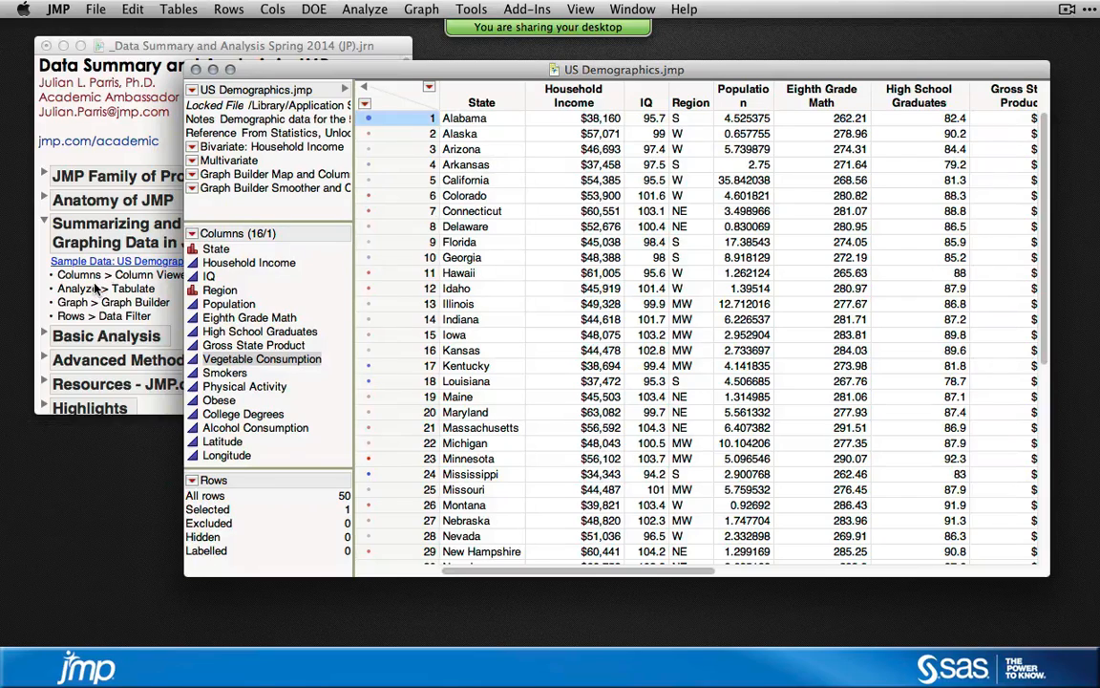
pyautogui.click(95, 288)
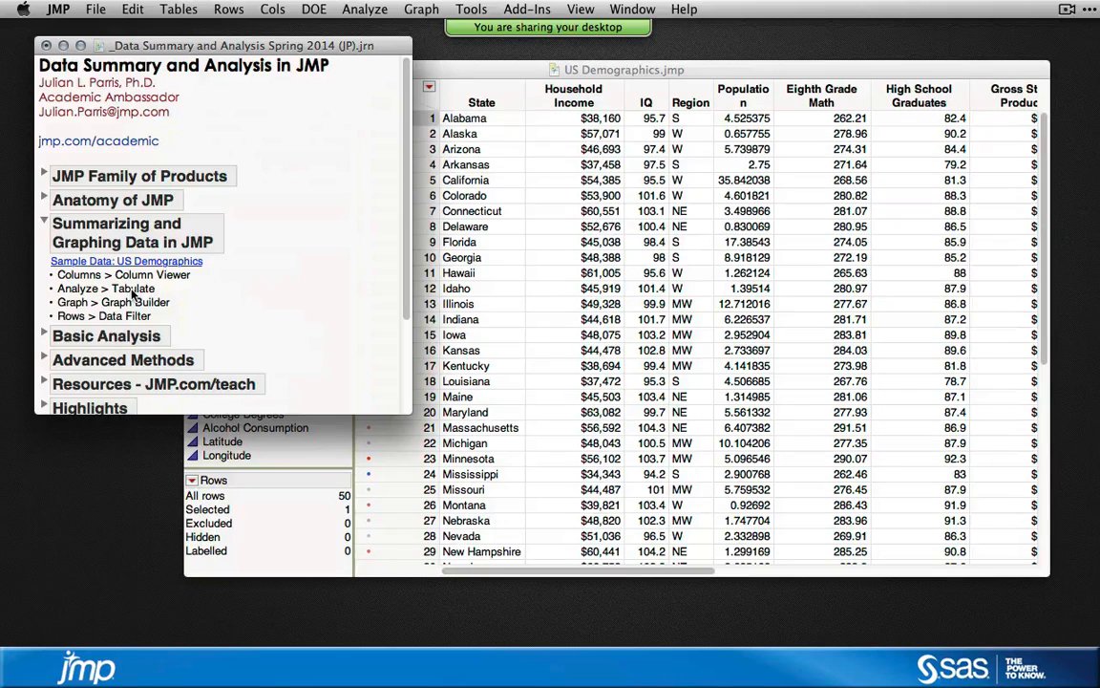
pyautogui.click(169, 12)
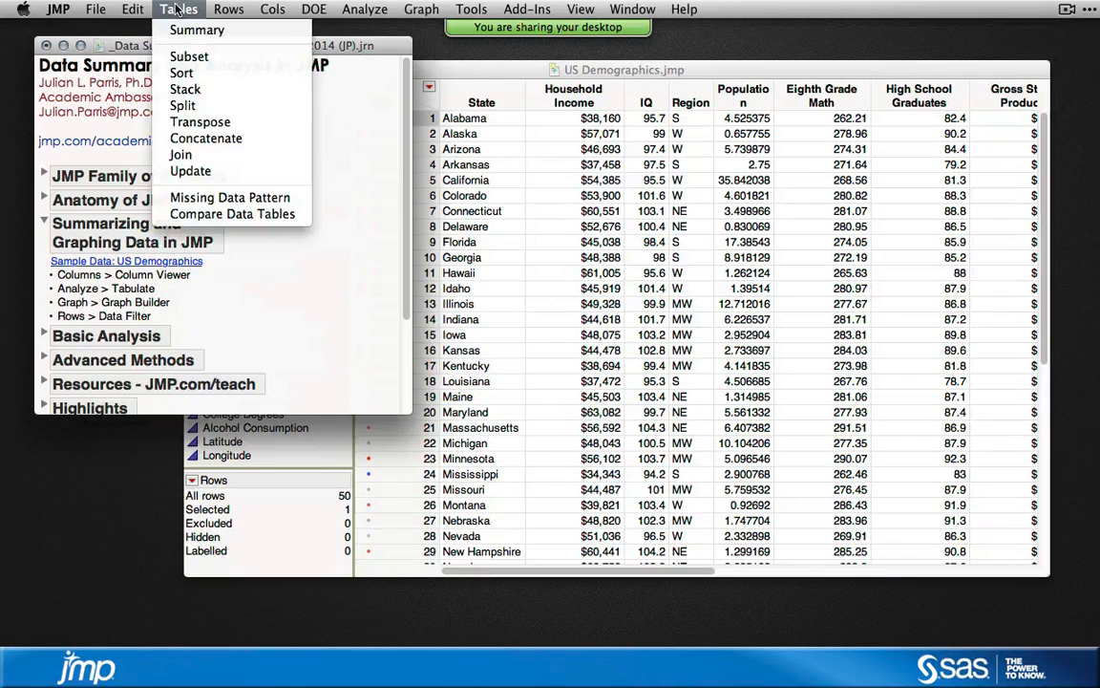
pyautogui.click(160, 295)
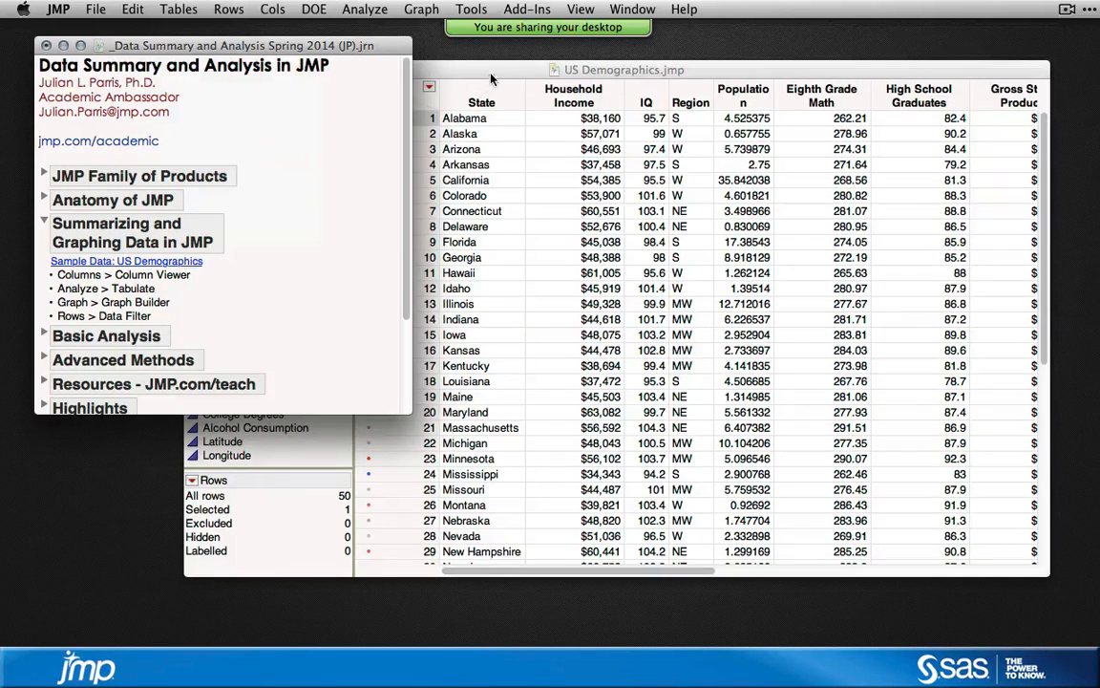
pyautogui.click(444, 69)
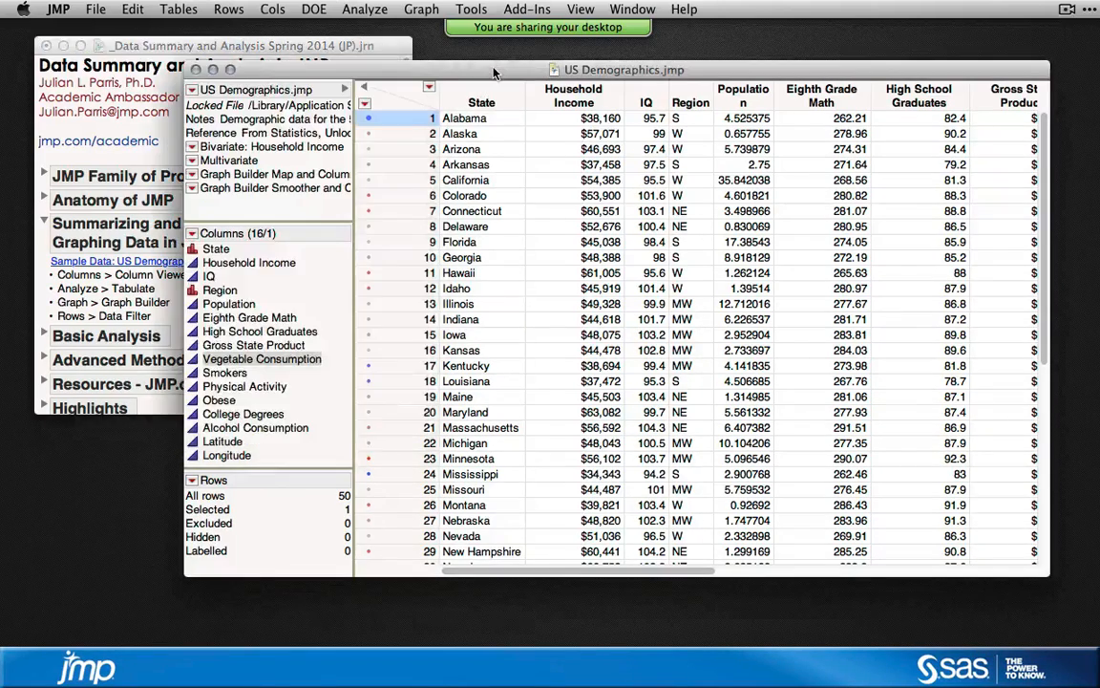
# - Open Tabulate for the US Demographics data and add Region as the row grouping
pyautogui.click(365, 9)
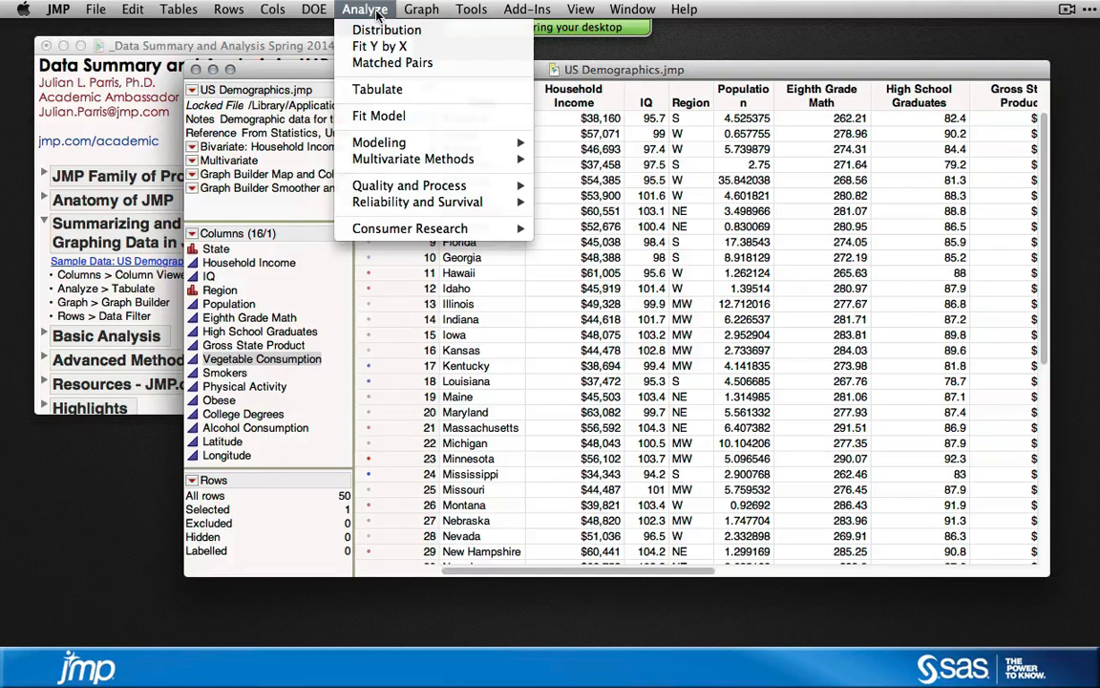
pyautogui.click(378, 89)
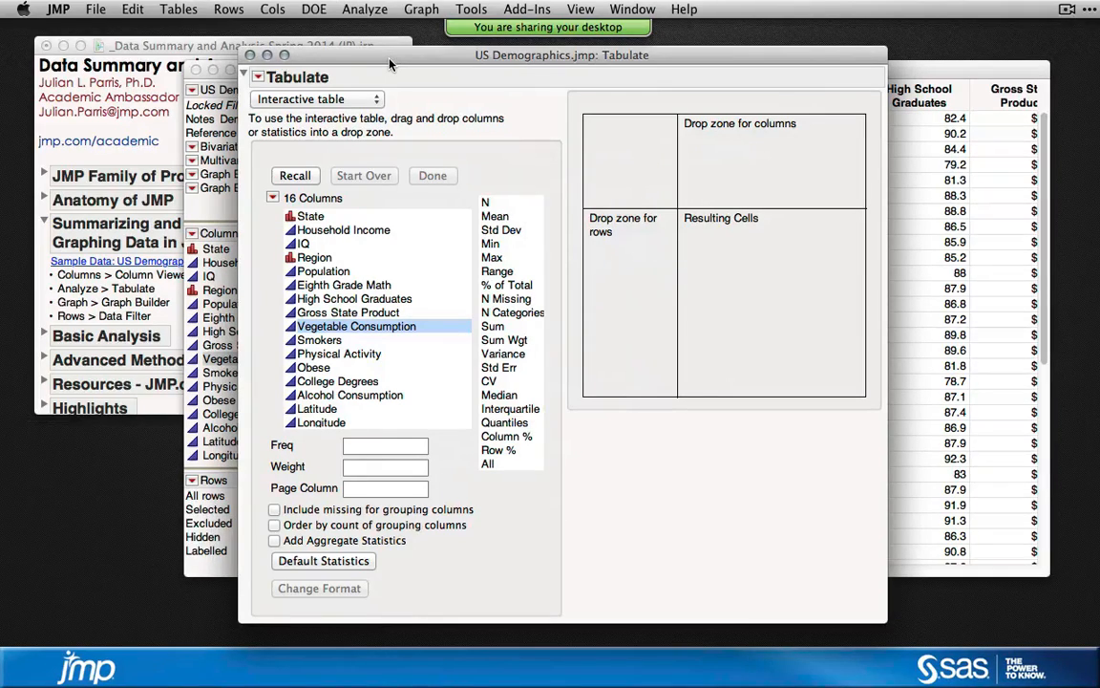
pyautogui.moveTo(390, 64); pyautogui.dragTo(367, 60)
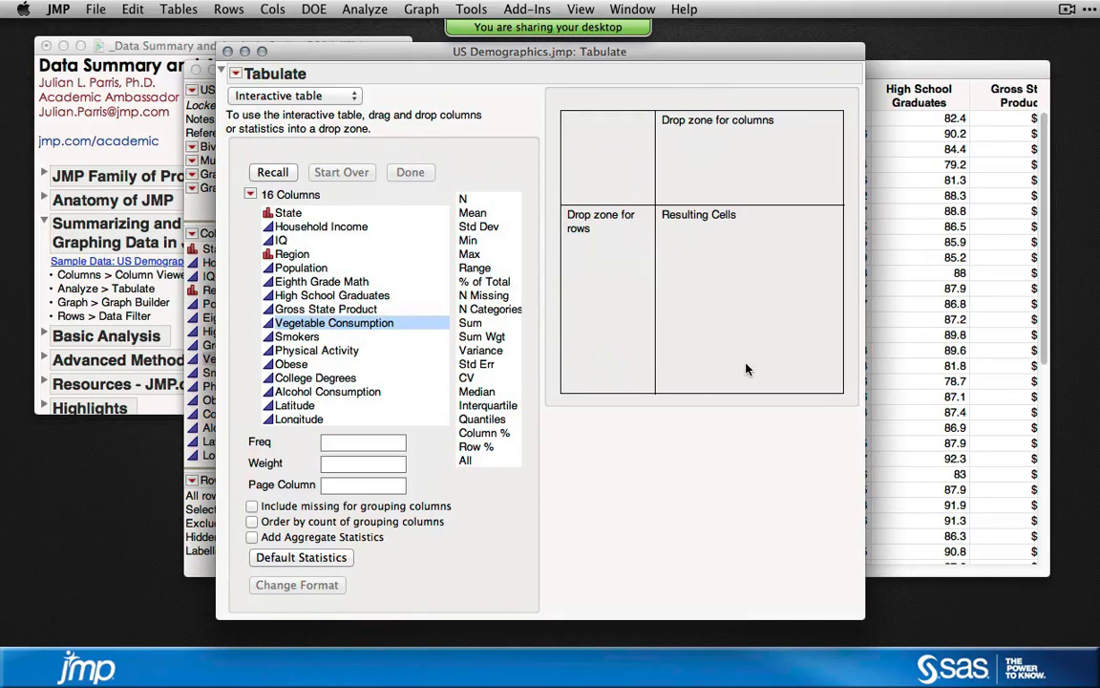
pyautogui.click(283, 259)
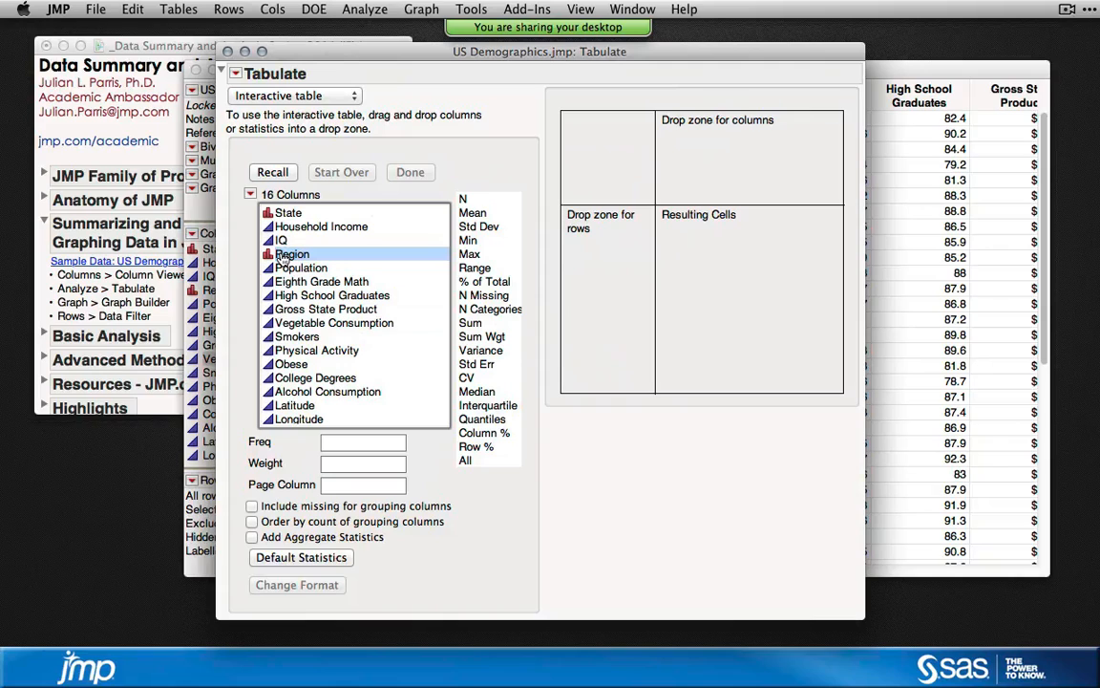
pyautogui.moveTo(284, 256); pyautogui.dragTo(613, 266)
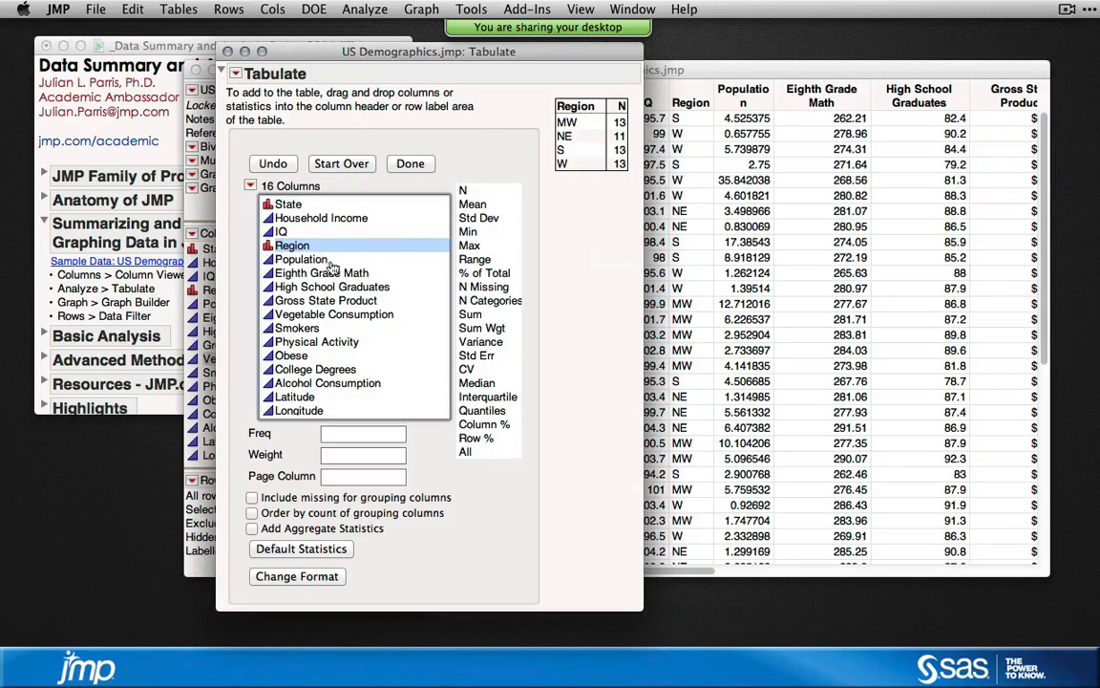
# - Add Alcohol Consumption as the table's column variable and replace its statistic with Mean
pyautogui.click(325, 384)
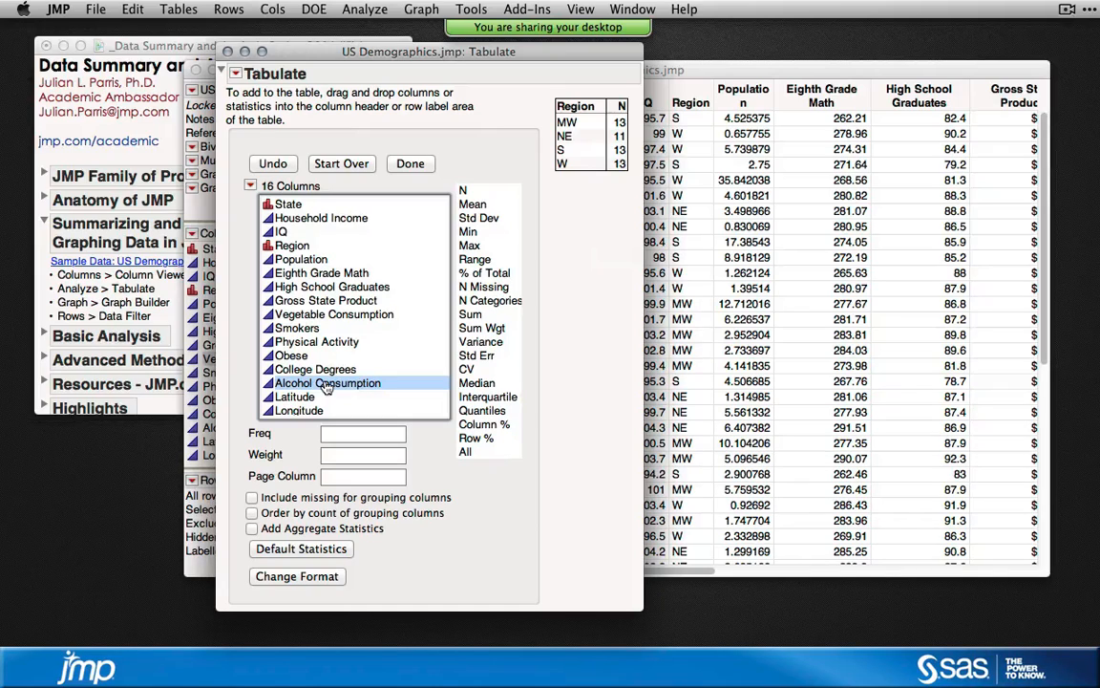
pyautogui.moveTo(326, 384); pyautogui.dragTo(619, 110)
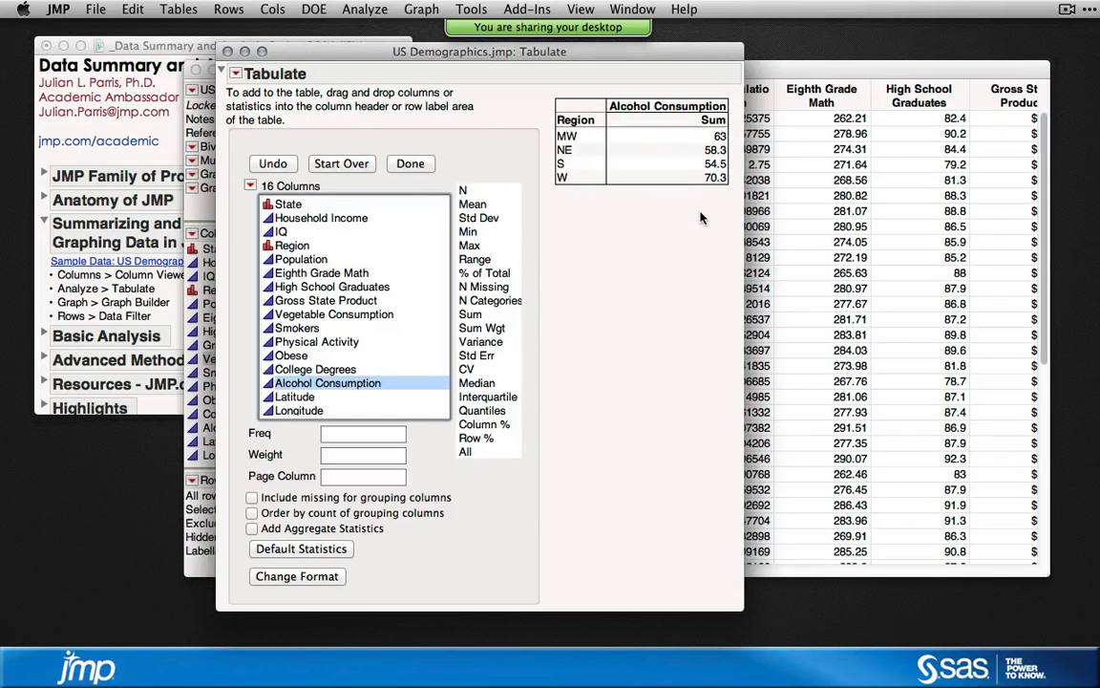
pyautogui.click(473, 206)
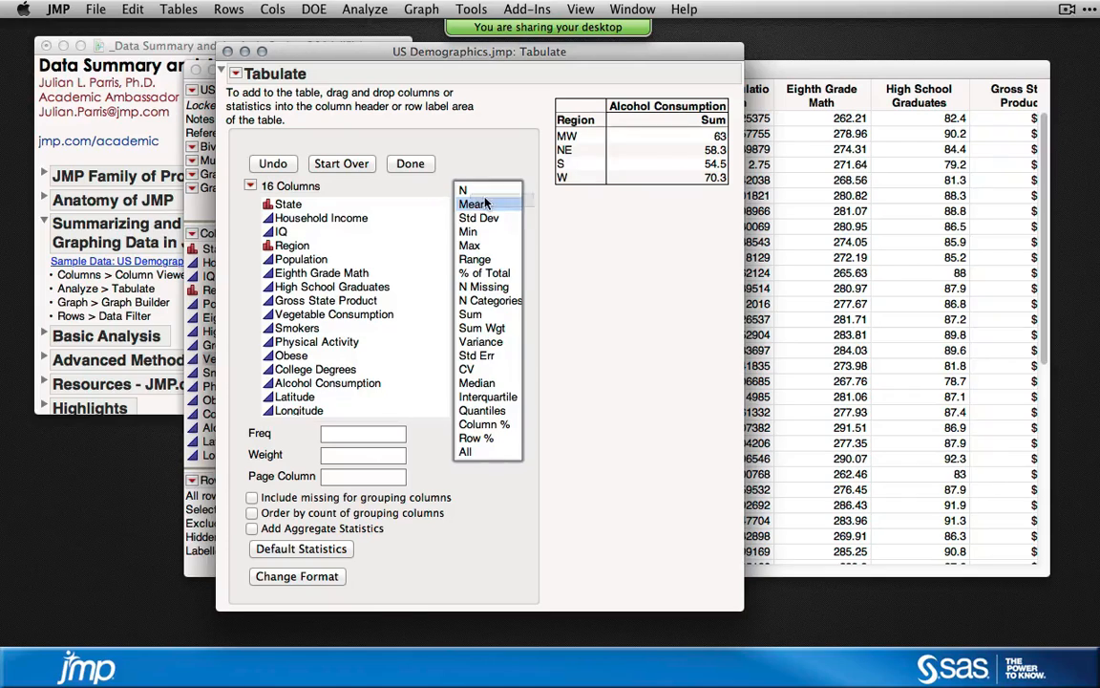
pyautogui.moveTo(471, 206); pyautogui.dragTo(712, 121)
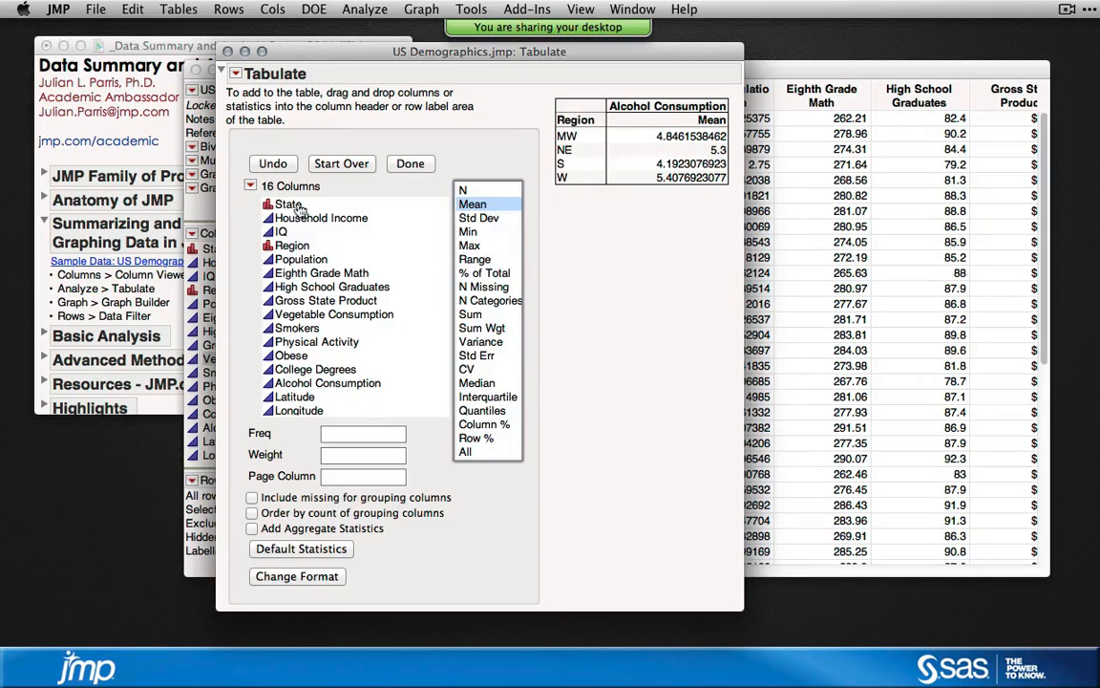
# - Make the tabulated mean Alcohol Consumption by Region into a data table, and close that table without saving
pyautogui.moveTo(285, 204); pyautogui.dragTo(360, 185)
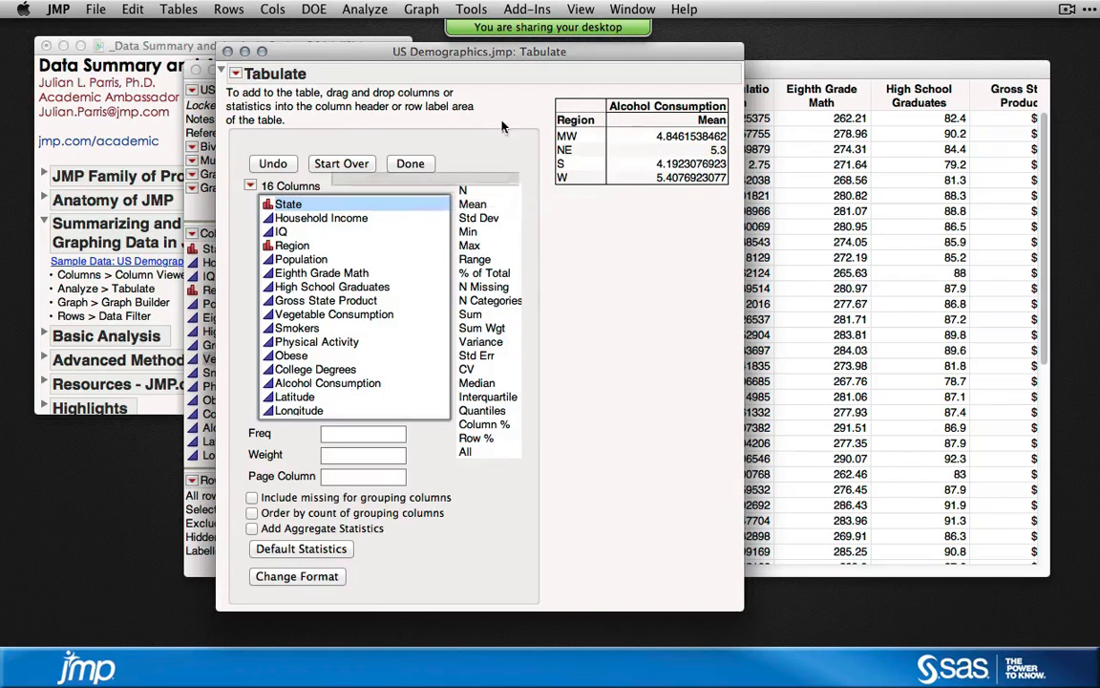
pyautogui.moveTo(473, 58); pyautogui.dragTo(503, 55)
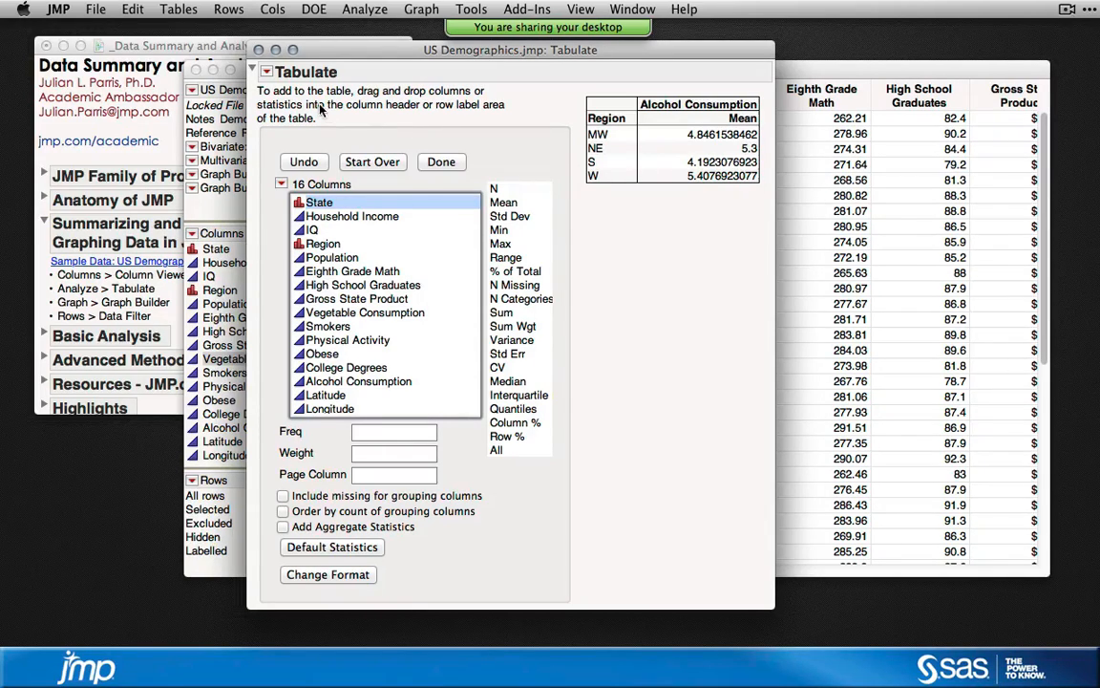
pyautogui.click(267, 74)
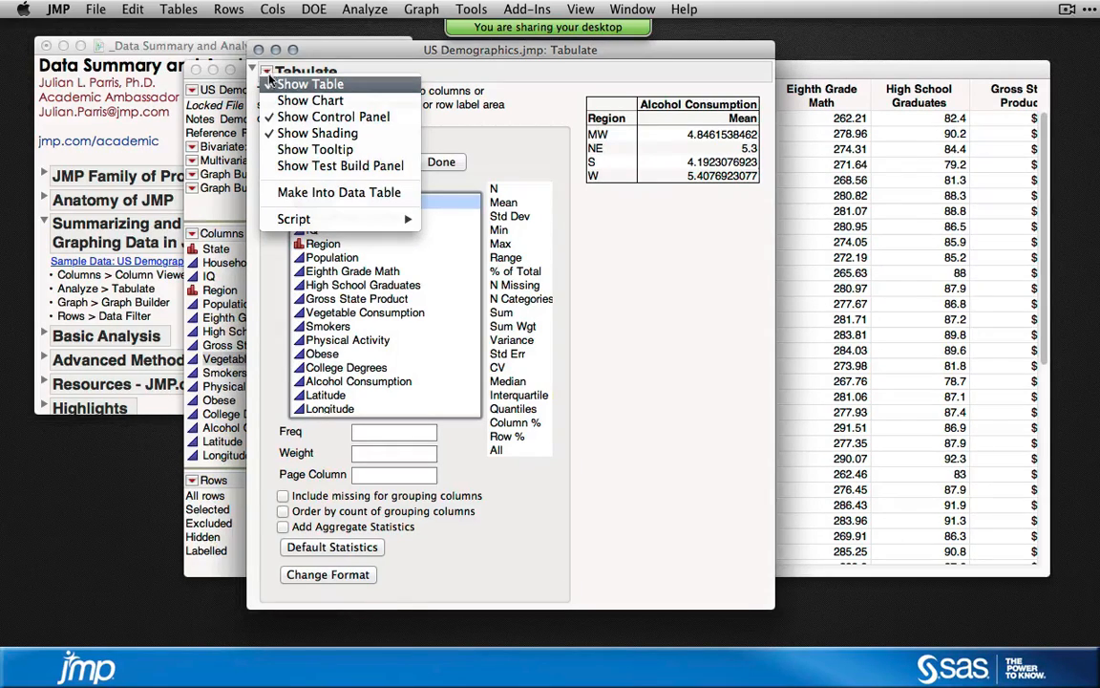
pyautogui.click(320, 194)
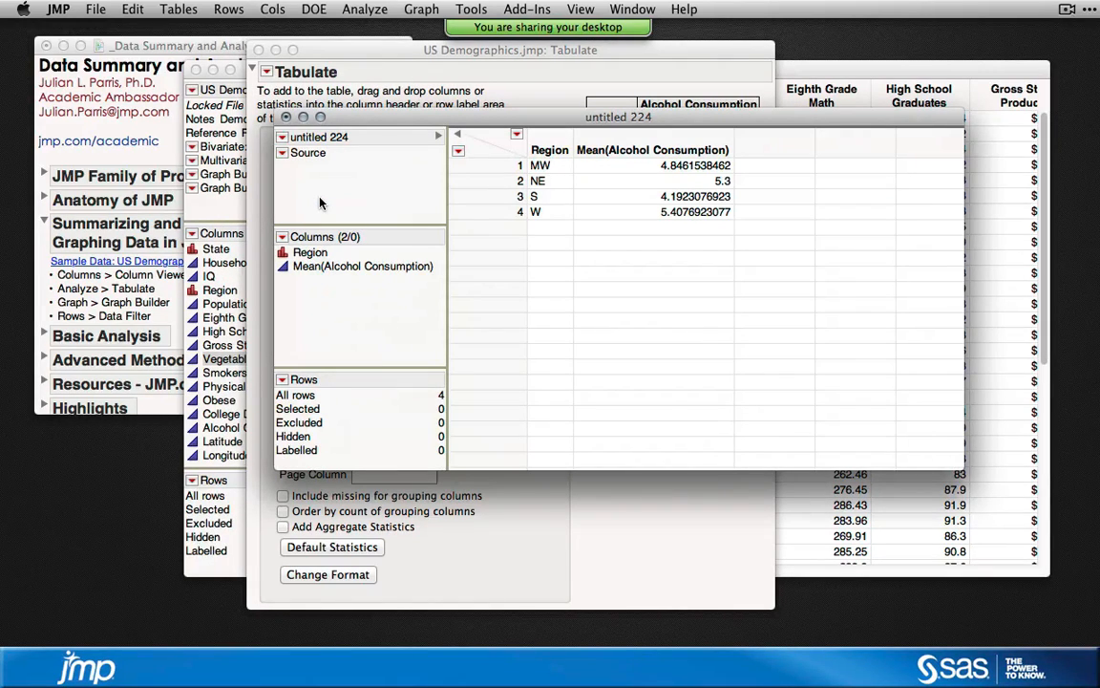
pyautogui.moveTo(661, 127); pyautogui.dragTo(675, 206)
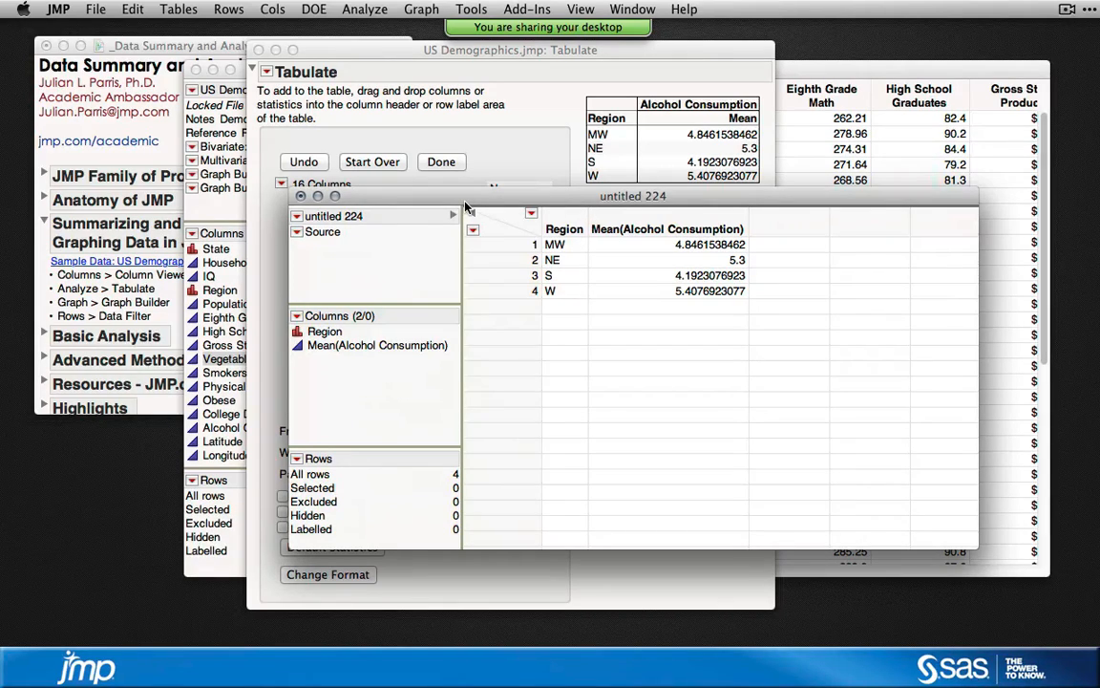
pyautogui.click(301, 196)
pyautogui.click(564, 292)
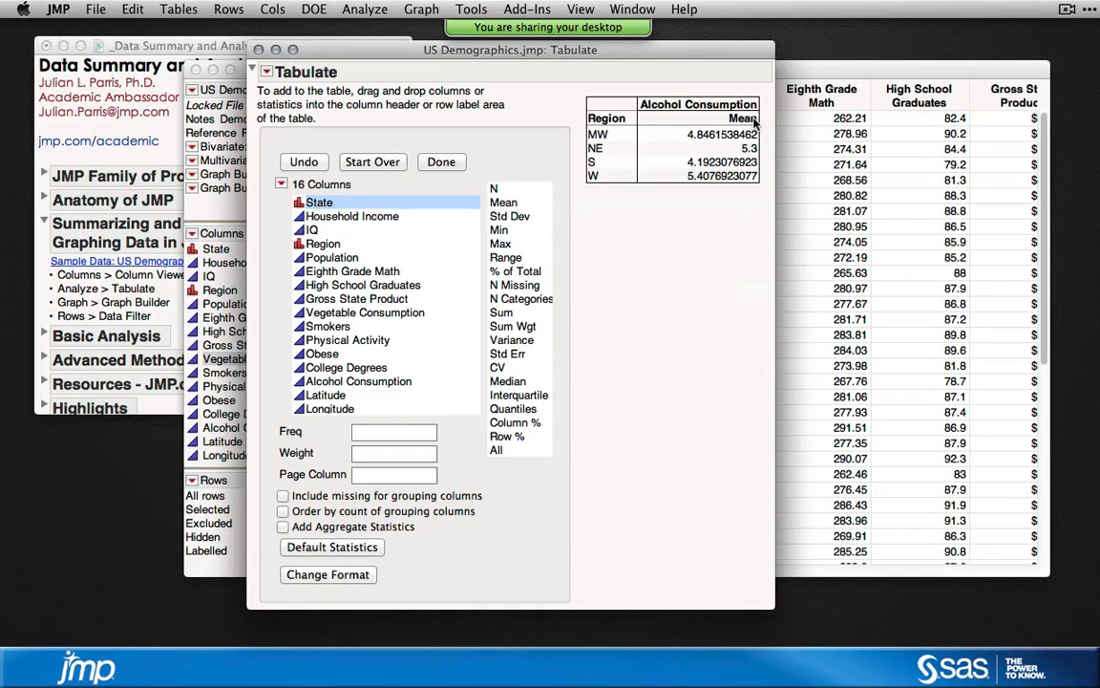
# - Add Std Dev beside Mean in the tabulation, and add College Degrees as a second variable next to Alcohol Consumption
pyautogui.click(516, 219)
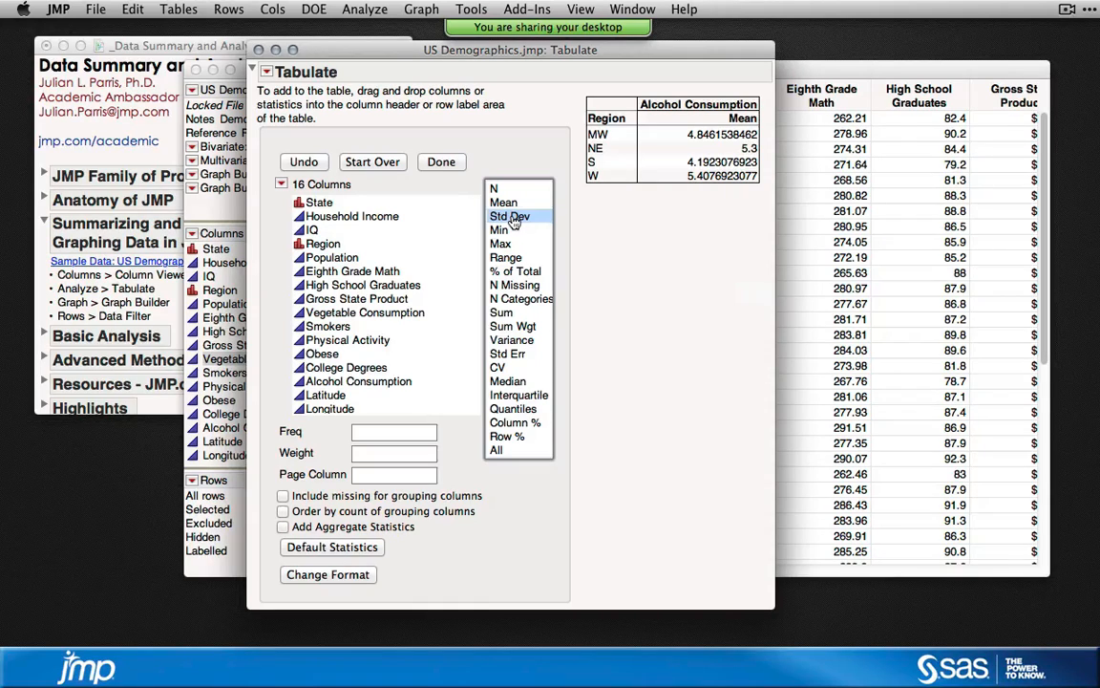
pyautogui.moveTo(514, 221); pyautogui.dragTo(761, 127)
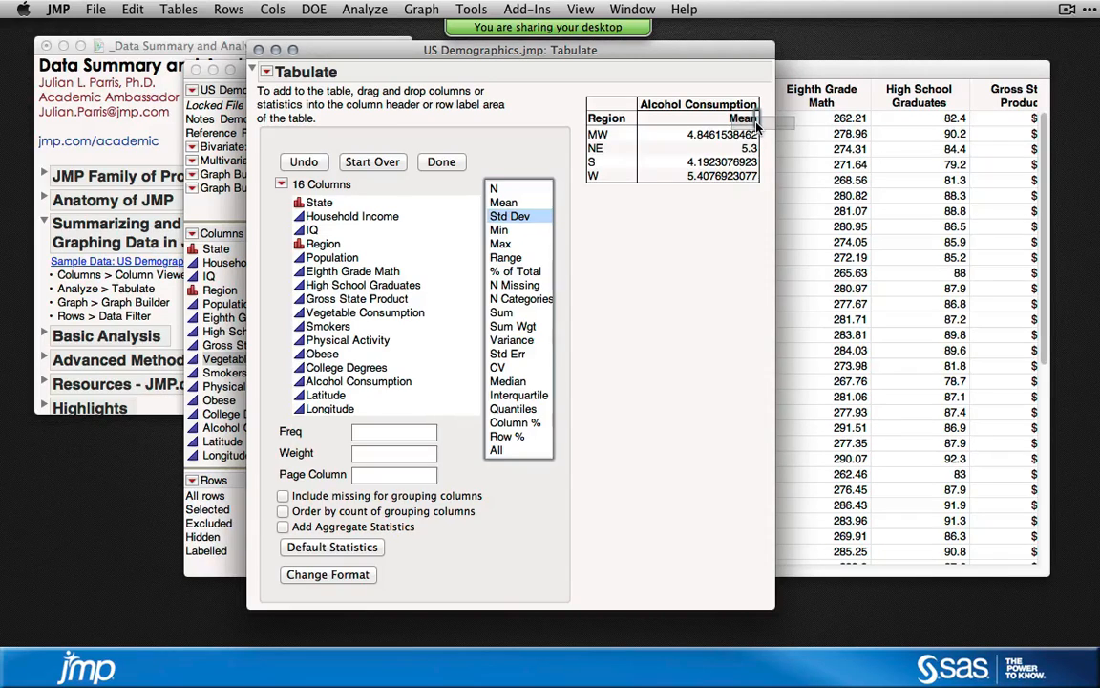
pyautogui.moveTo(757, 124); pyautogui.dragTo(760, 125)
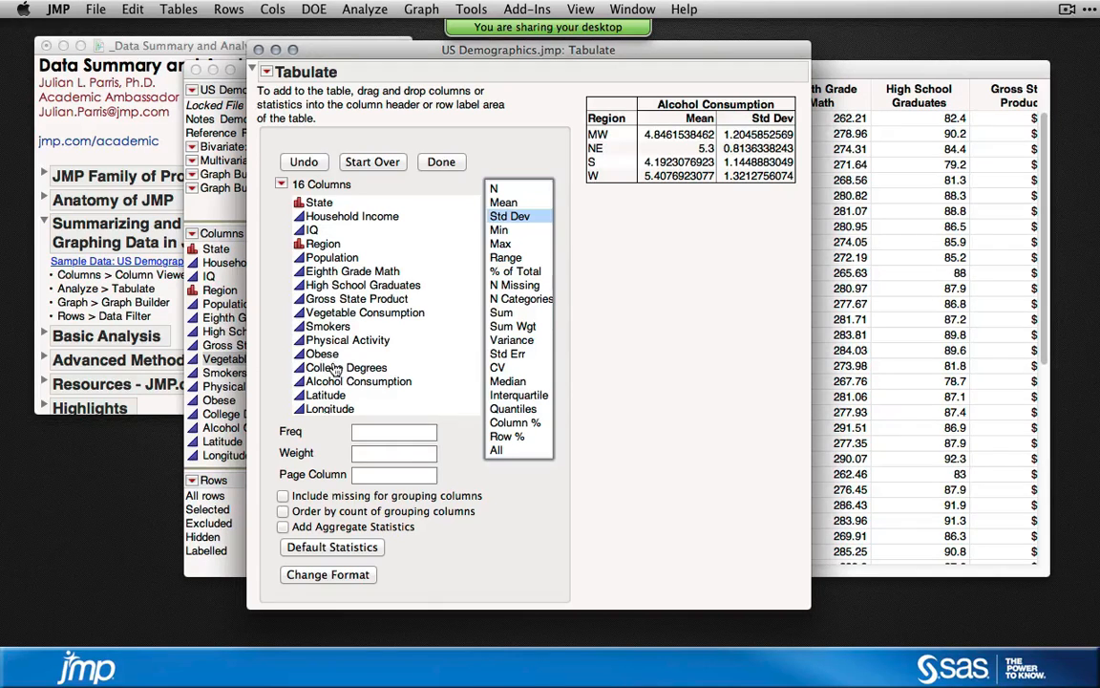
pyautogui.moveTo(340, 372); pyautogui.dragTo(793, 105)
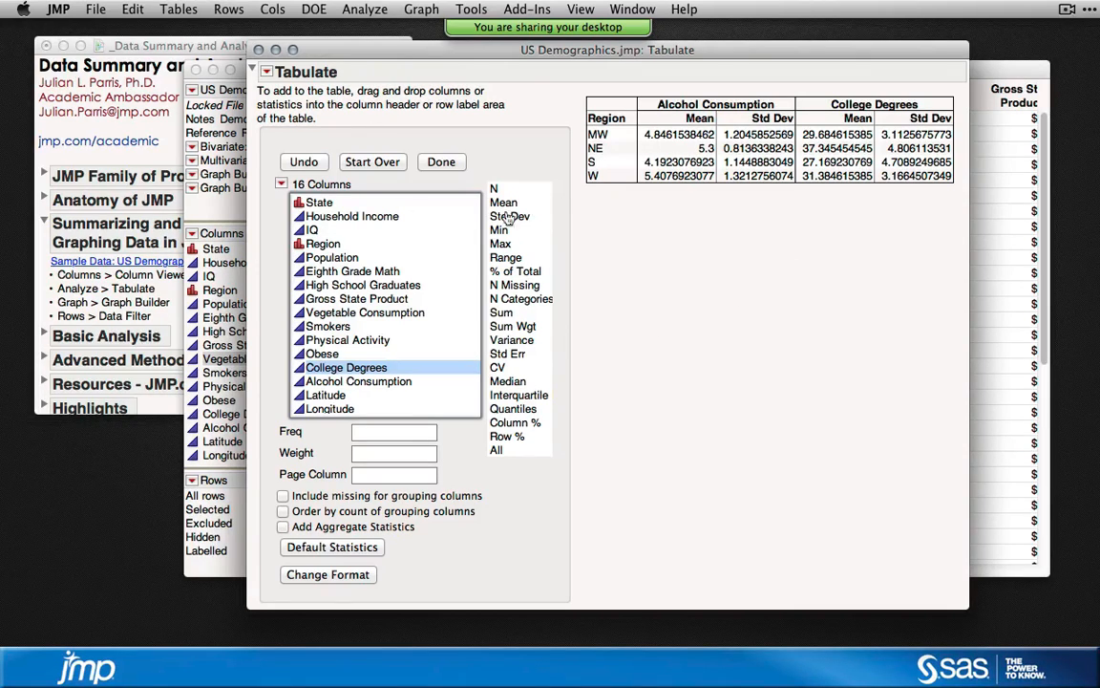
# - Undo adding College Degrees to the tabulation, try it in place of Alcohol Consumption, and undo that replacement
pyautogui.click(306, 165)
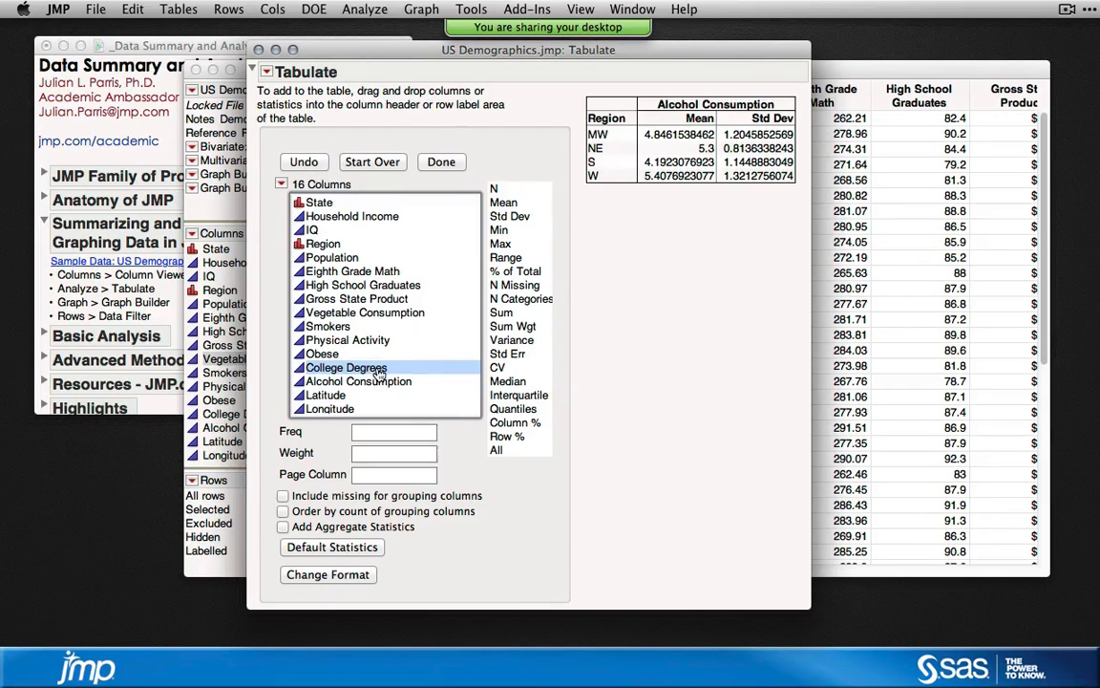
pyautogui.moveTo(380, 374); pyautogui.dragTo(778, 108)
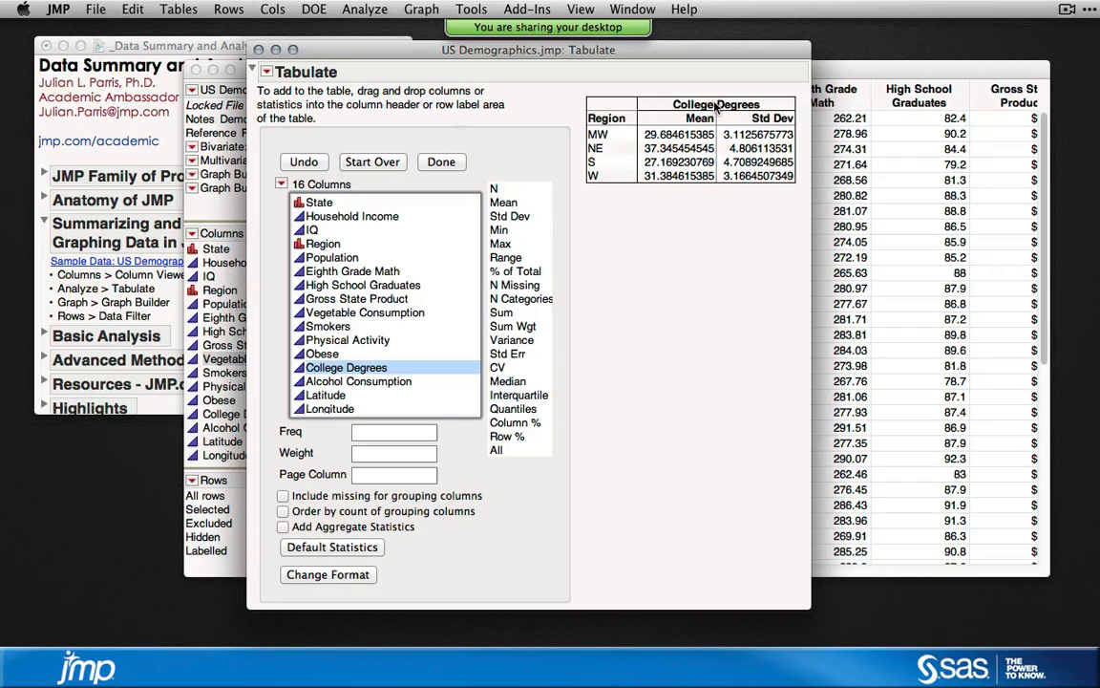
pyautogui.click(316, 163)
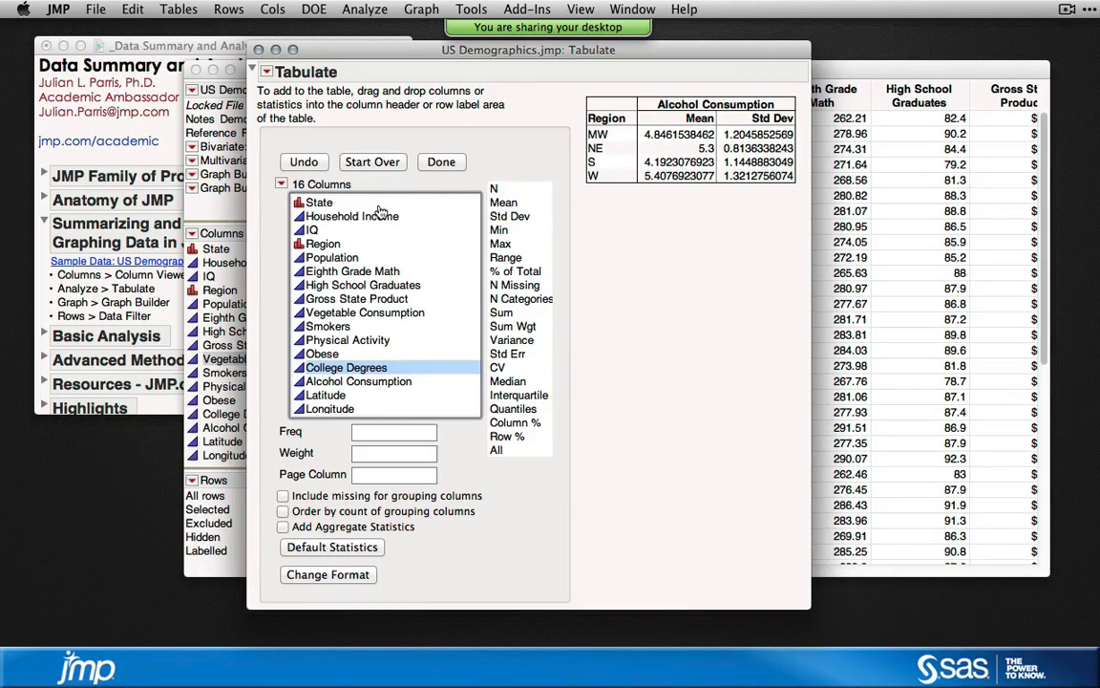
# - Close the Tabulate window and open Graph Builder for the US Demographics data
pyautogui.click(259, 50)
pyautogui.moveTo(322, 72); pyautogui.dragTo(339, 66)
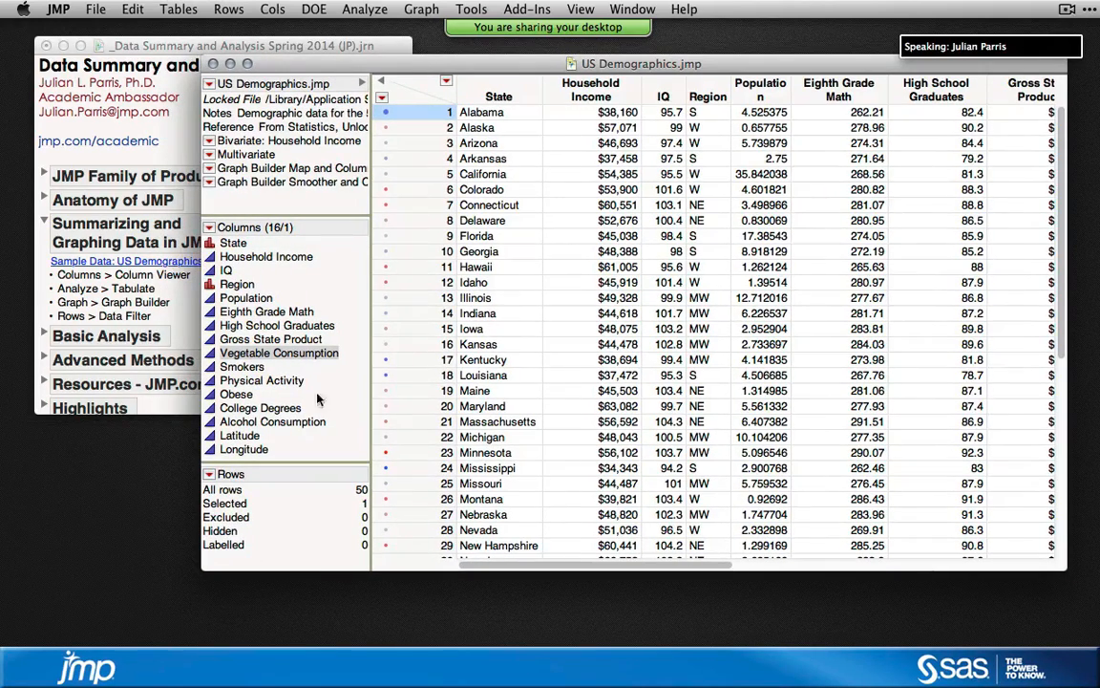
pyautogui.click(84, 275)
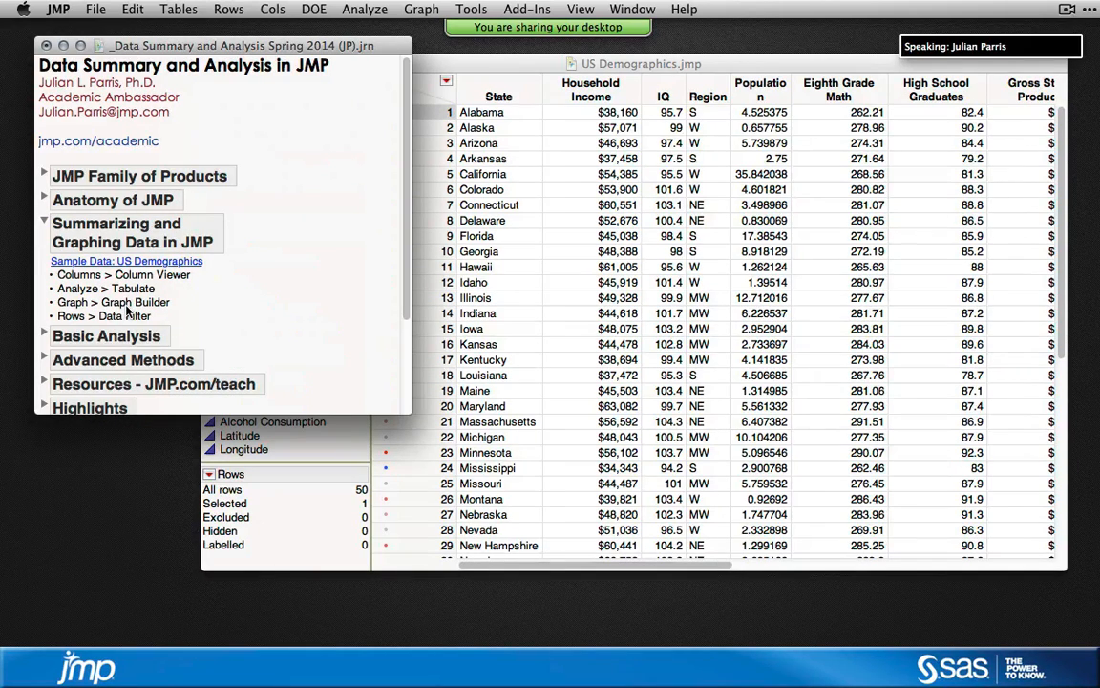
pyautogui.click(426, 280)
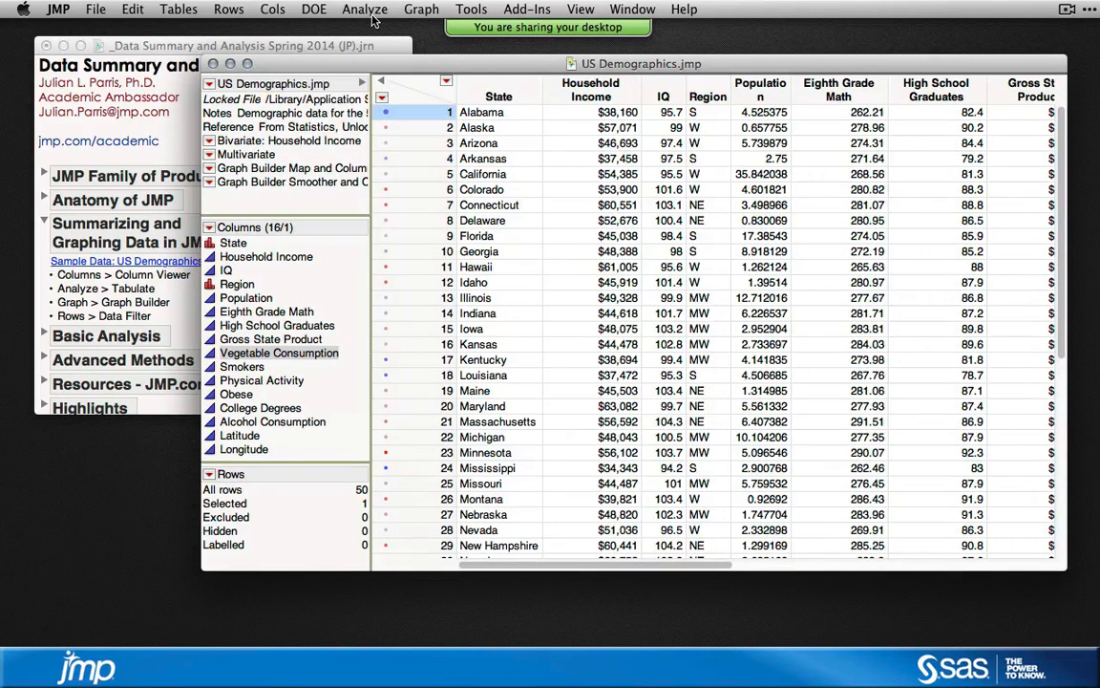
pyautogui.click(423, 10)
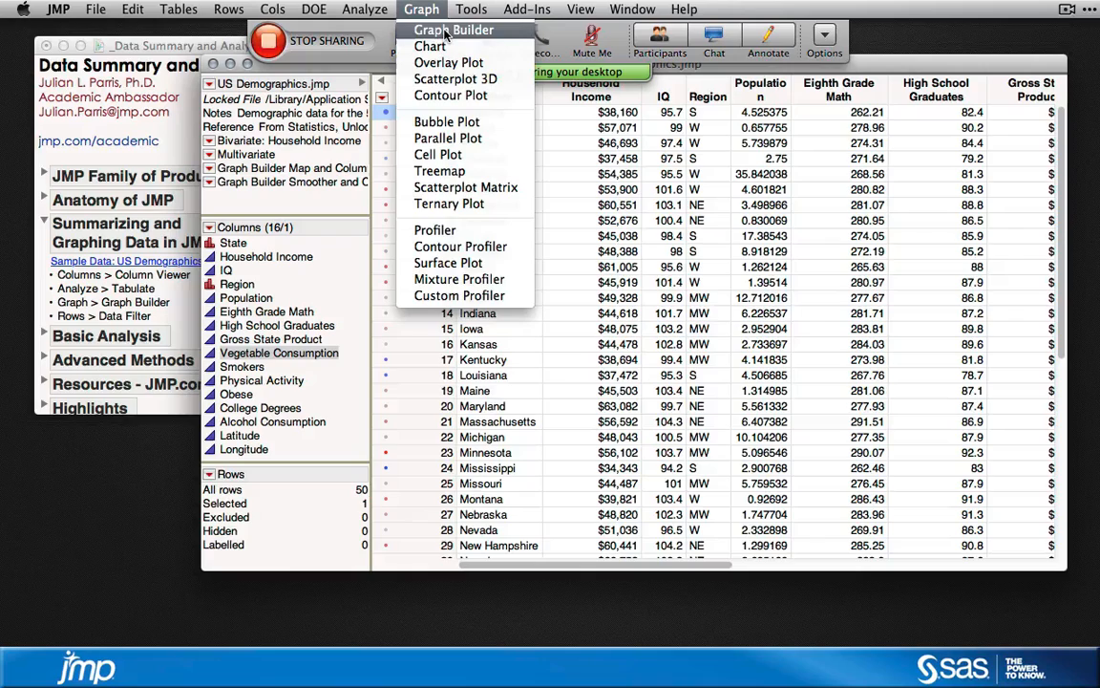
pyautogui.click(445, 32)
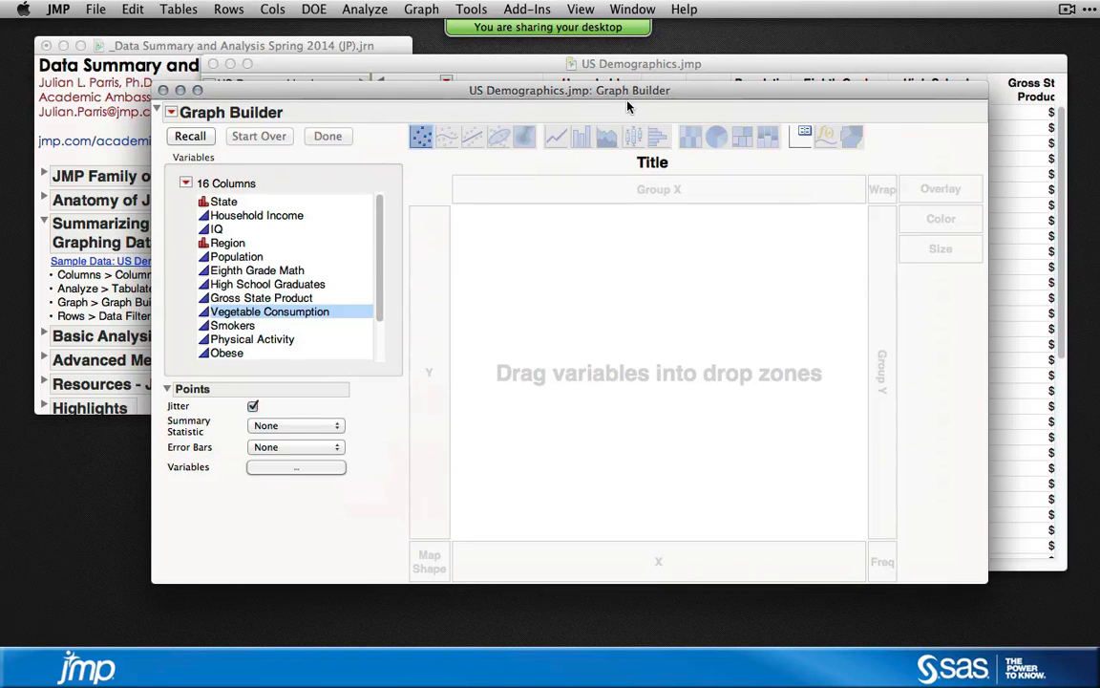
pyautogui.moveTo(630, 95); pyautogui.dragTo(635, 78)
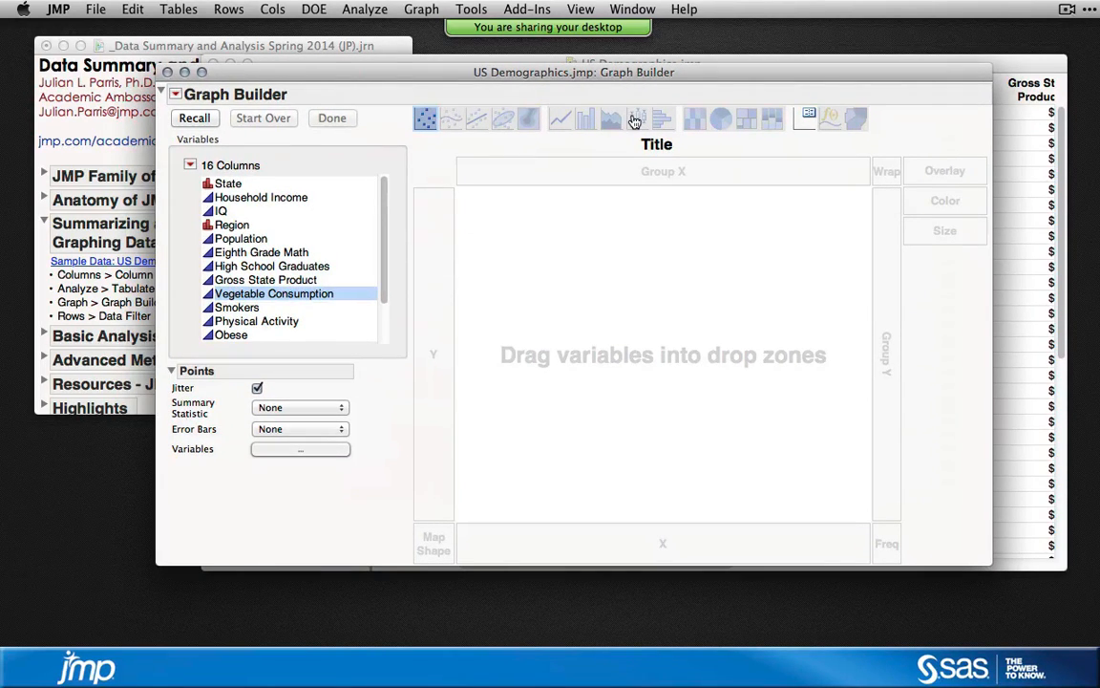
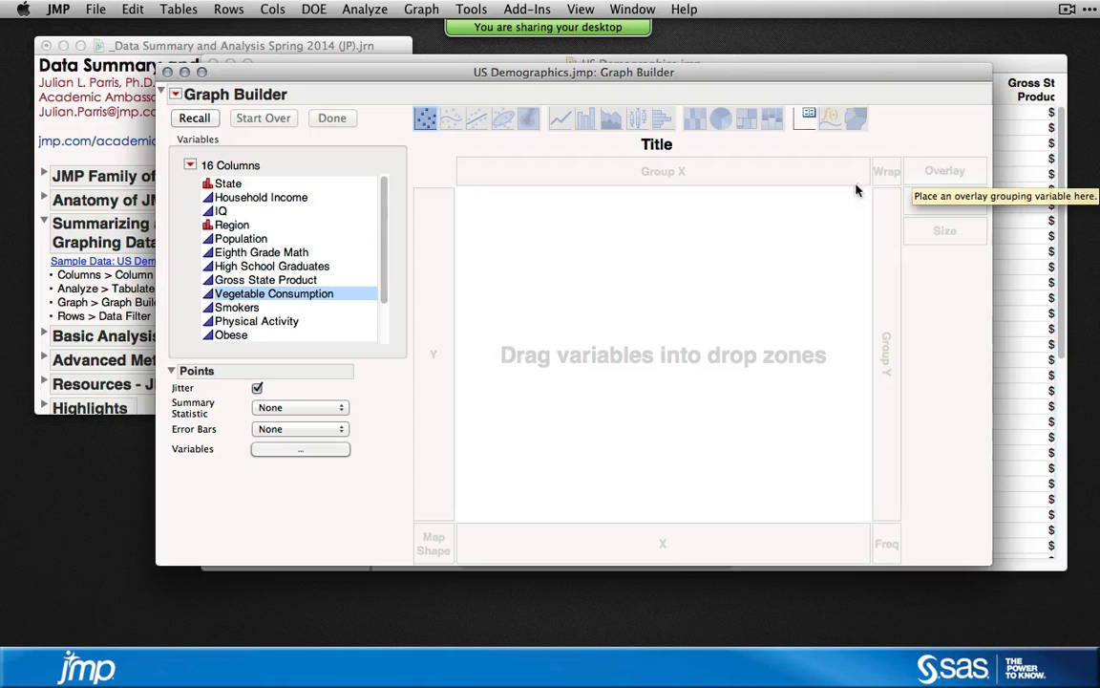
# - Put Alcohol Consumption on the Y axis, display it as a box plot, and place Region on the X axis
pyautogui.scroll(-2, 307, 277)
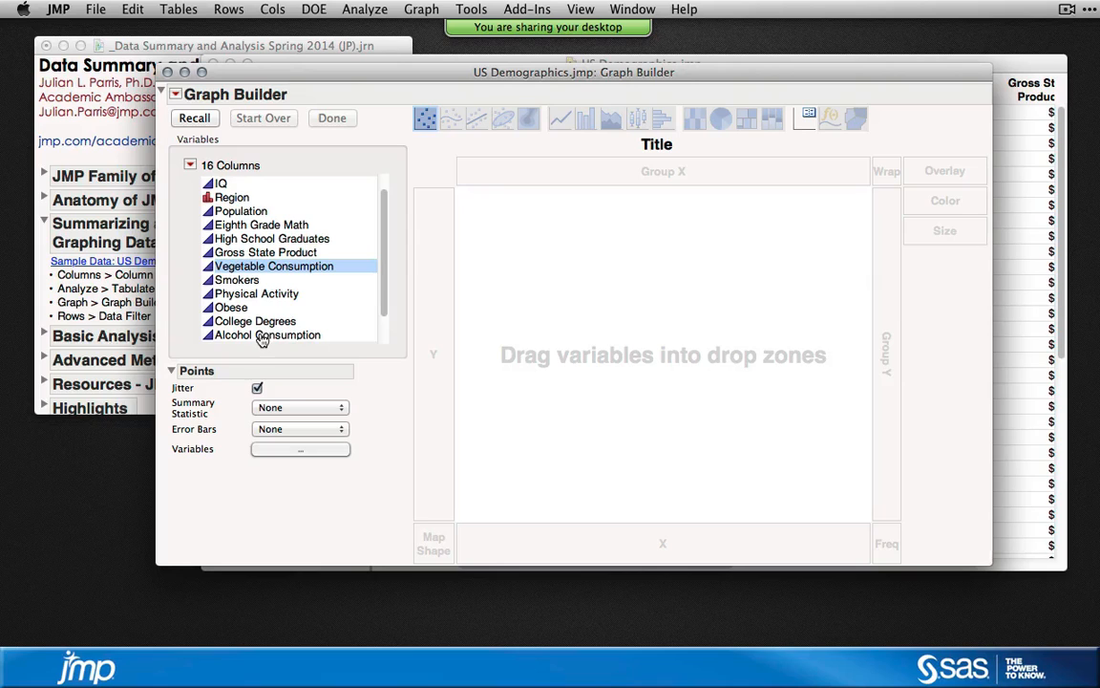
pyautogui.moveTo(267, 336); pyautogui.dragTo(442, 331)
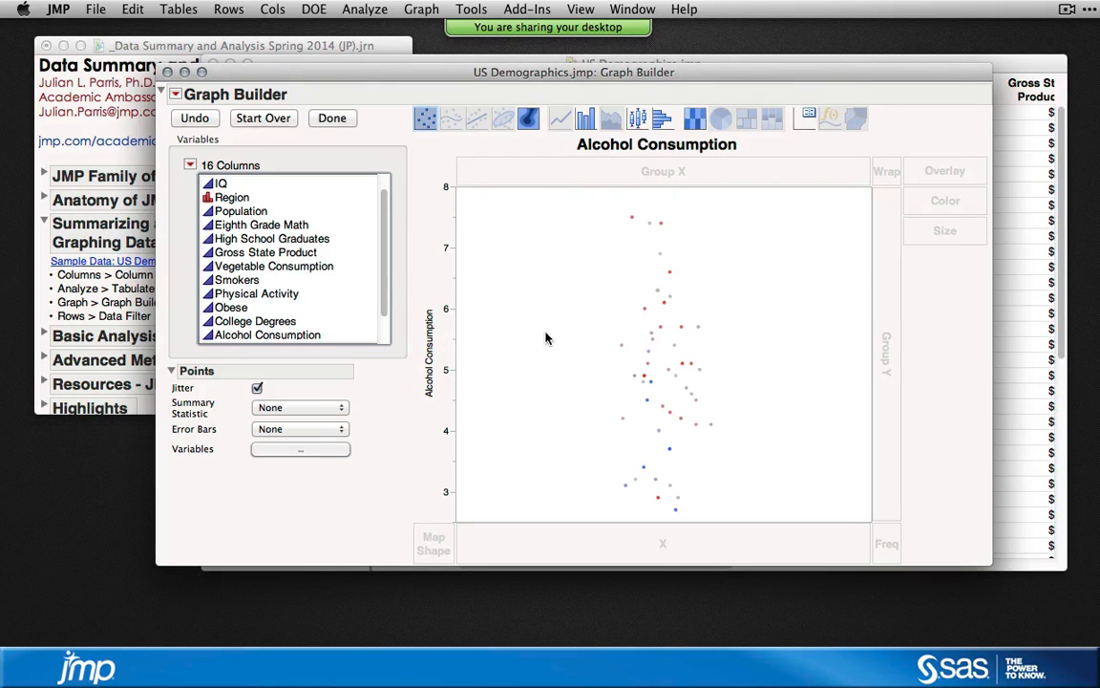
pyautogui.moveTo(700, 332)
pyautogui.moveTo(630, 221)
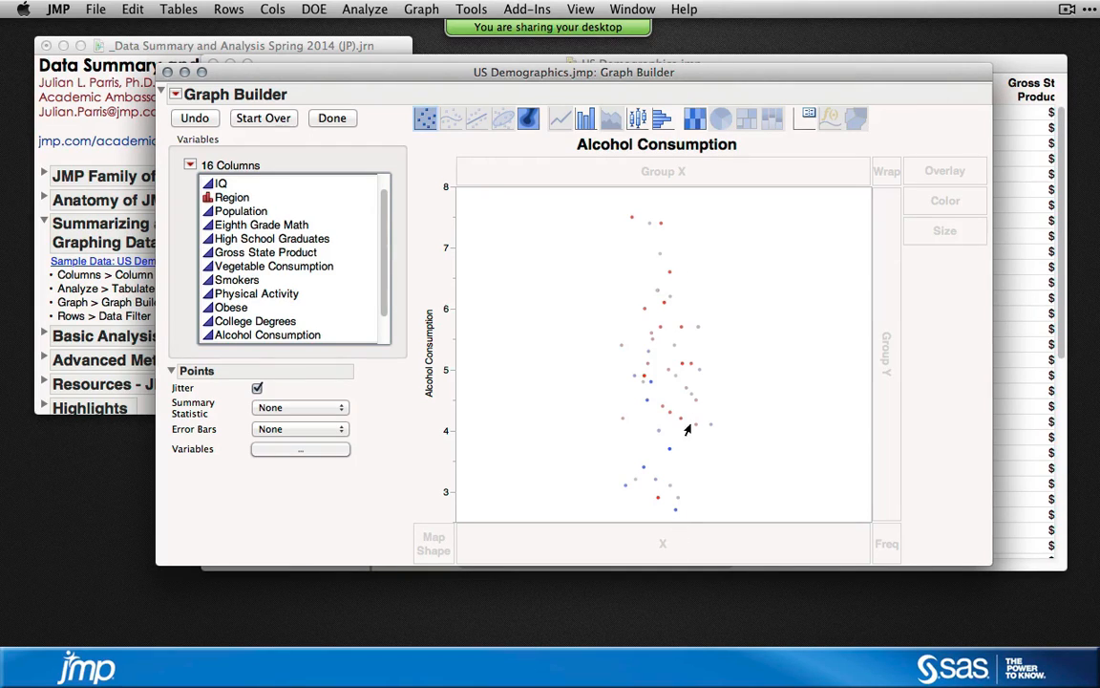
pyautogui.click(640, 122)
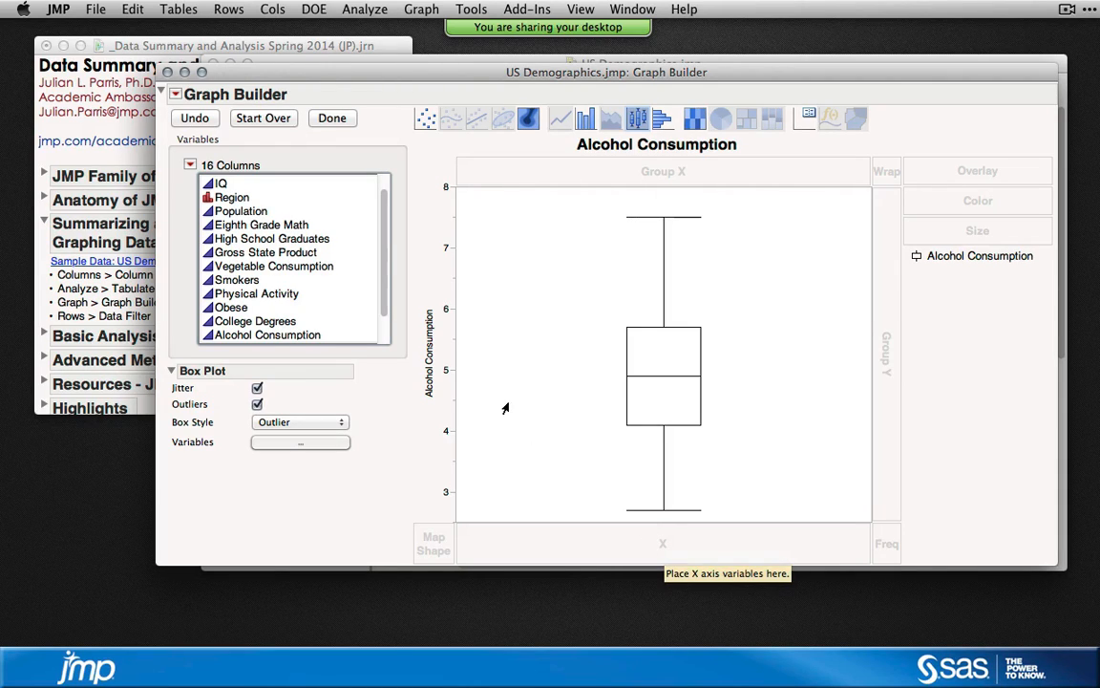
pyautogui.click(234, 198)
pyautogui.moveTo(234, 198); pyautogui.dragTo(657, 546)
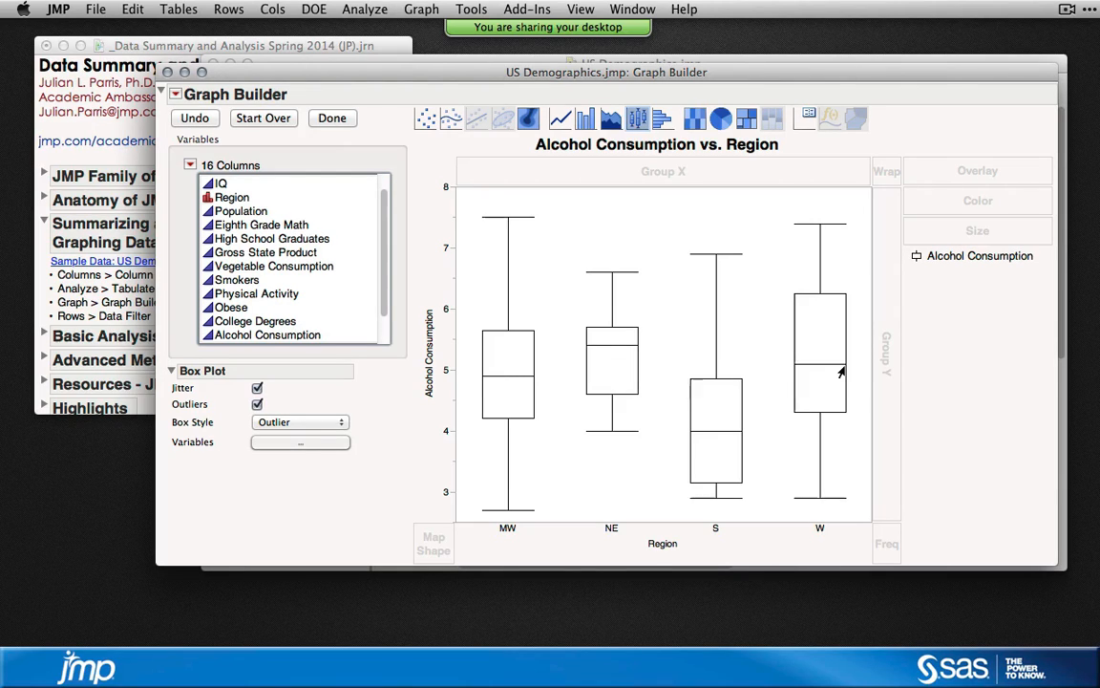
# - Switch the Alcohol Consumption by Region graph to Contour violin plots and overlay the Points element on them
pyautogui.click(527, 118)
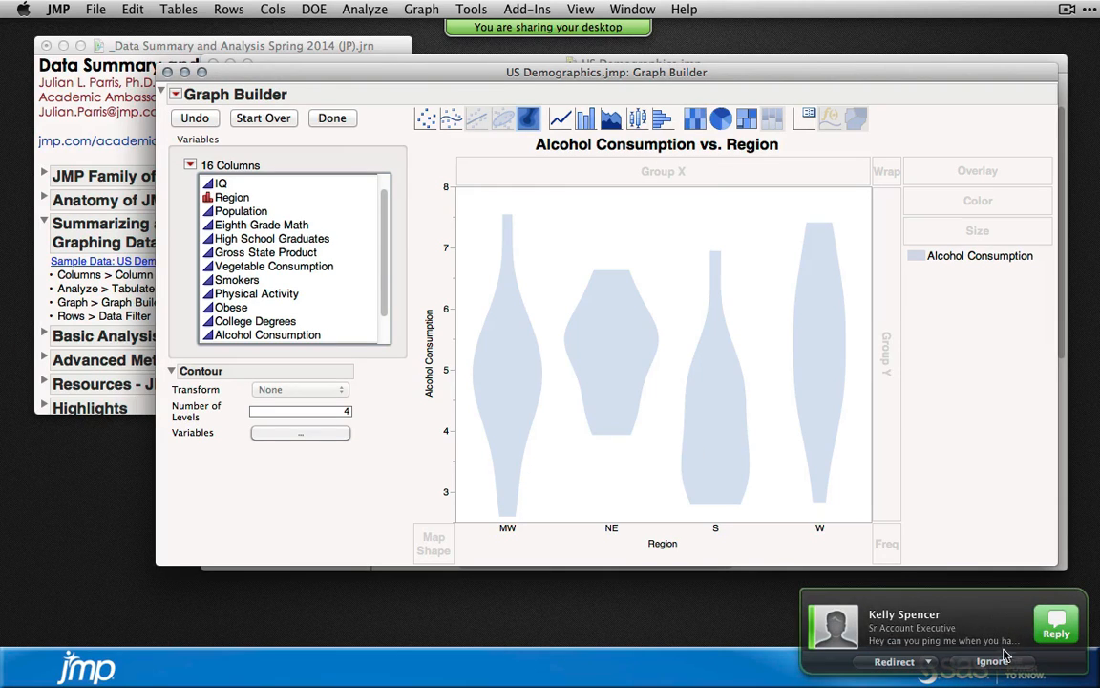
pyautogui.click(1003, 657)
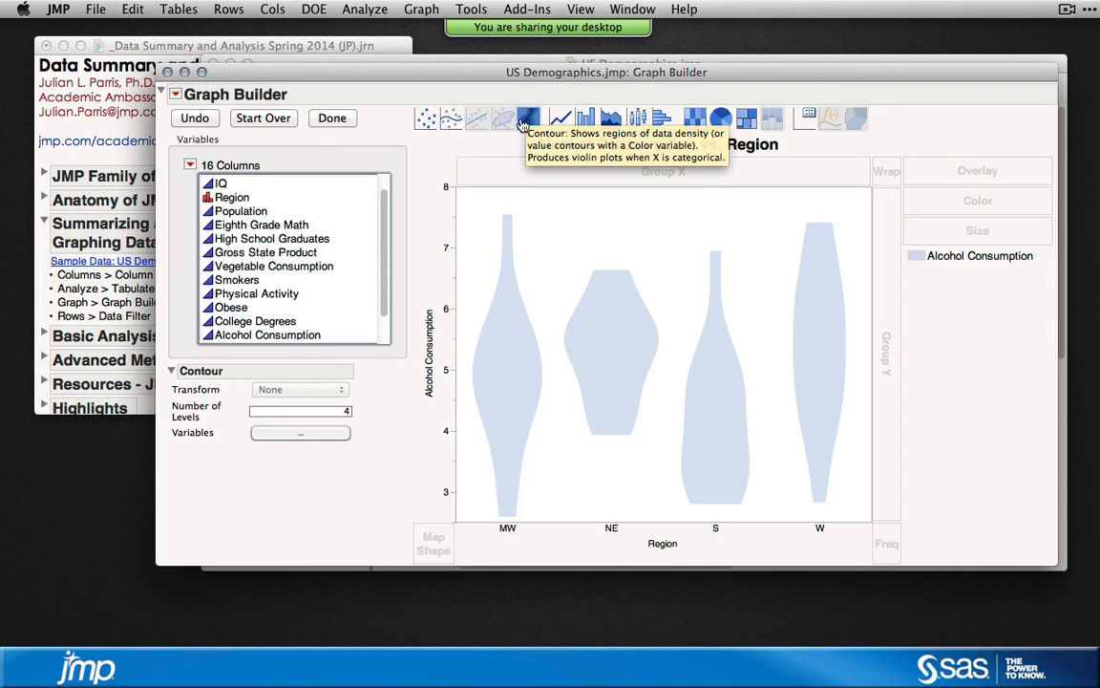
pyautogui.click(426, 122)
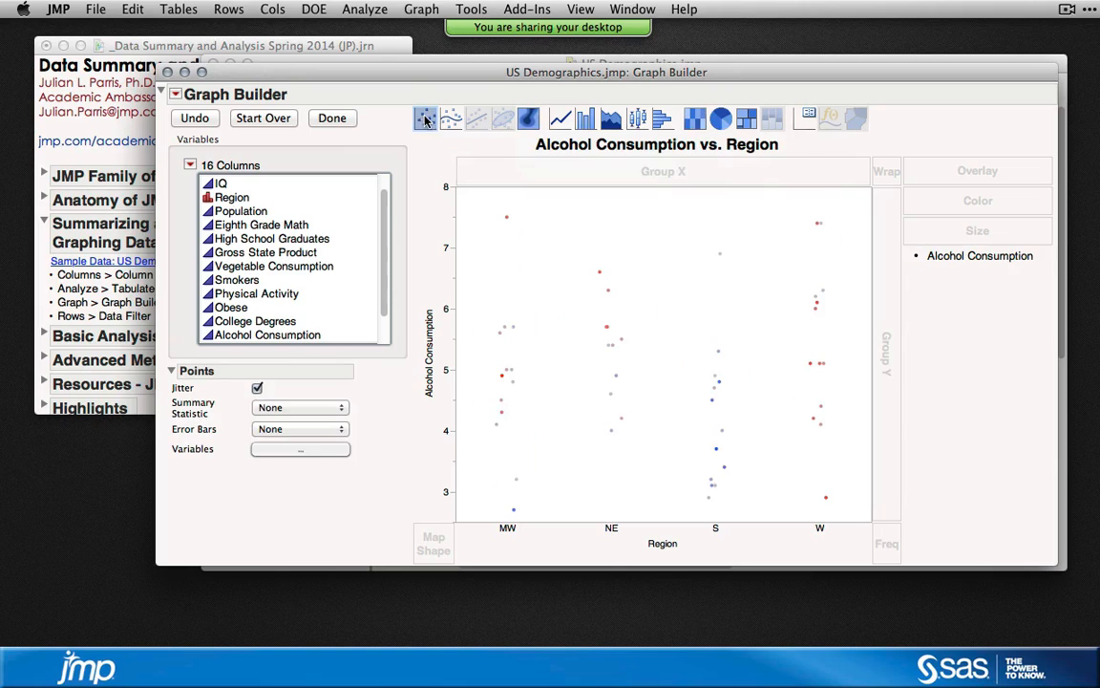
pyautogui.click(526, 122)
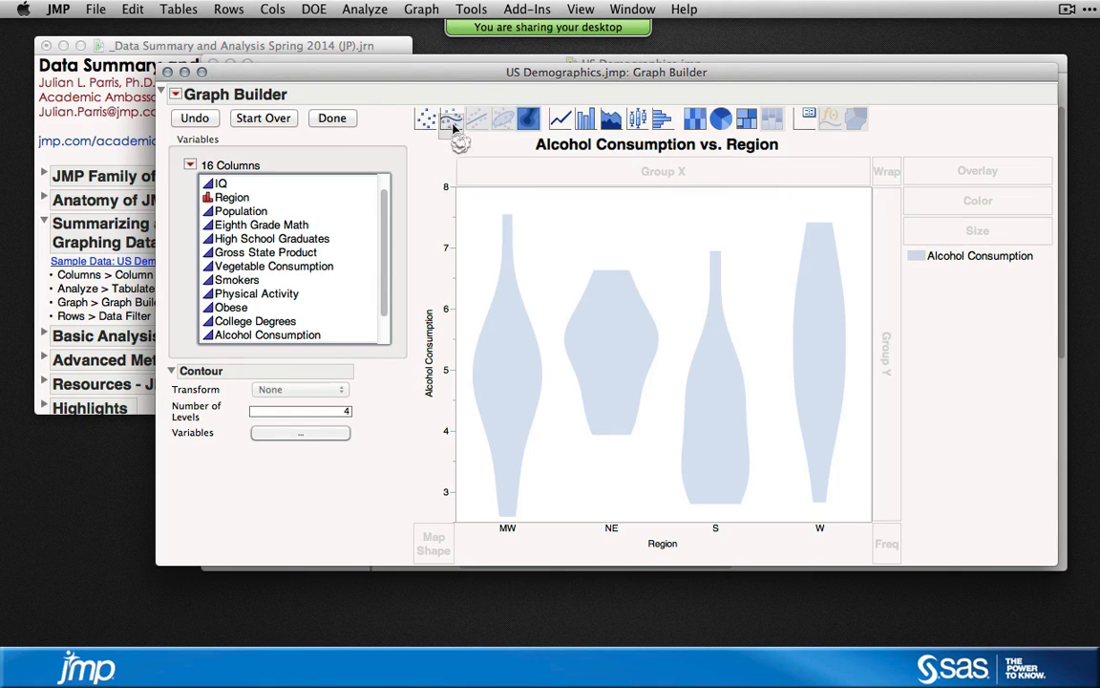
pyautogui.moveTo(524, 201); pyautogui.dragTo(648, 318)
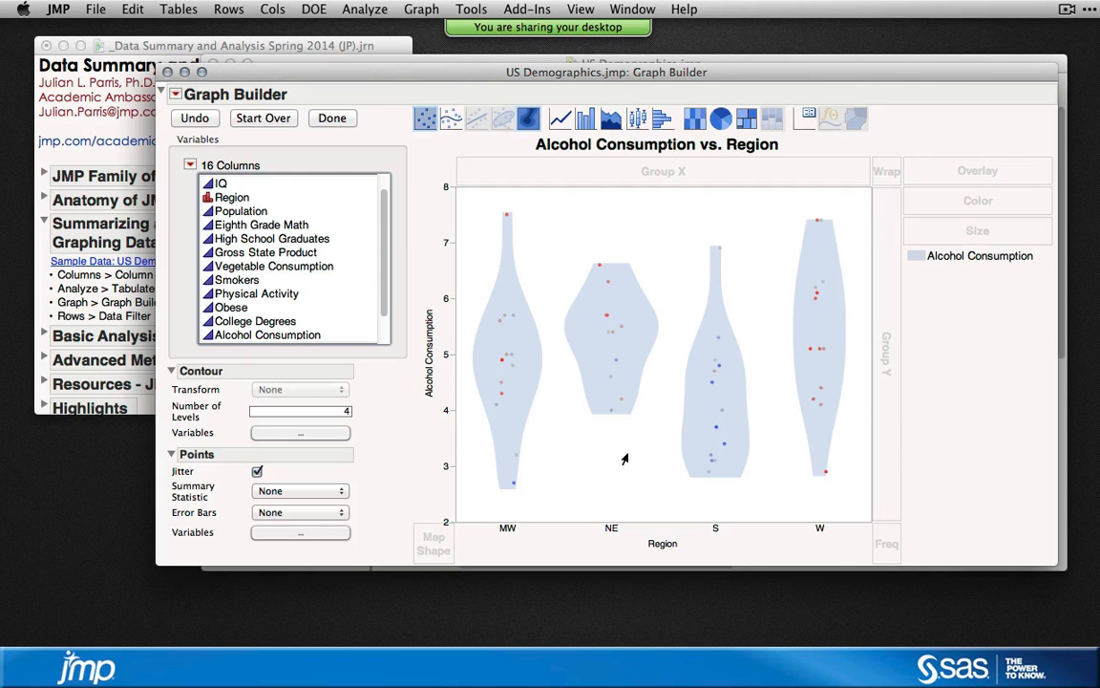
pyautogui.click(498, 213)
pyautogui.moveTo(493, 213); pyautogui.dragTo(530, 259)
pyautogui.moveTo(505, 221)
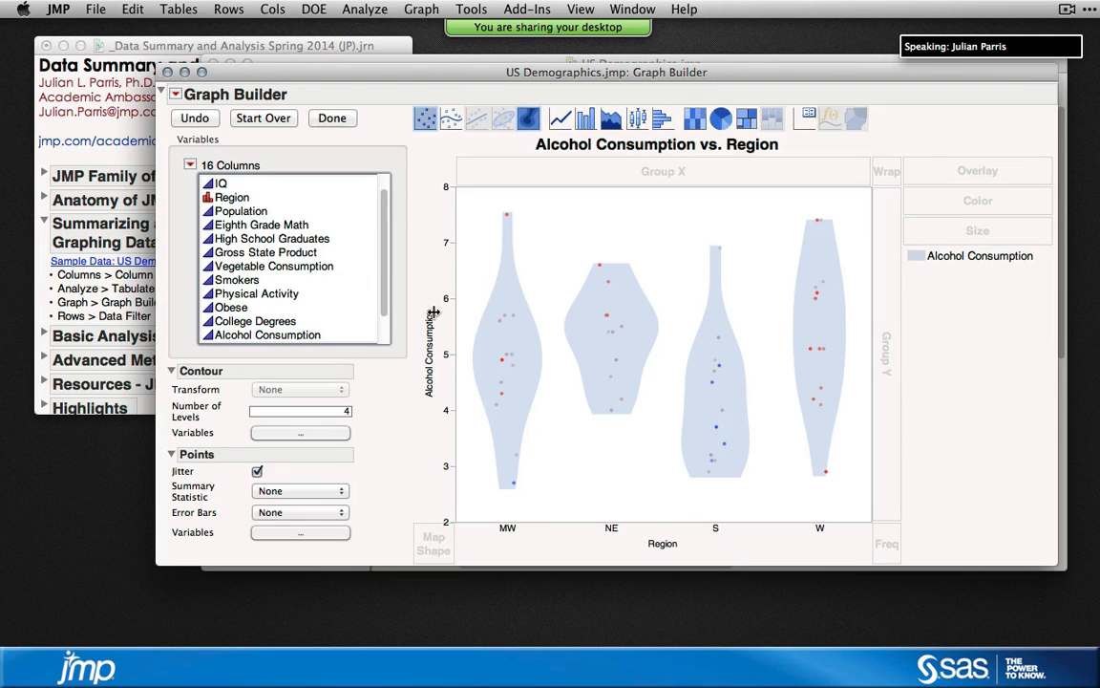
# - Start the graph over, plot Alcohol Consumption on Y against Smokers on X, and raise the smoother's Lambda to its maximum
pyautogui.click(272, 122)
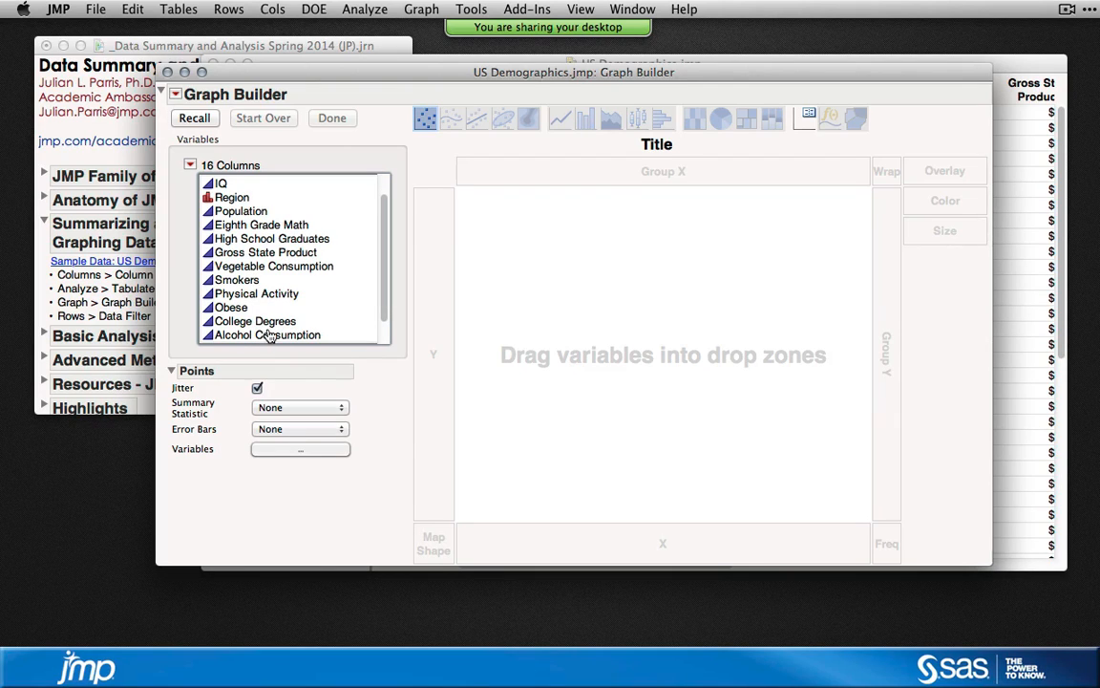
pyautogui.moveTo(259, 335); pyautogui.dragTo(429, 349)
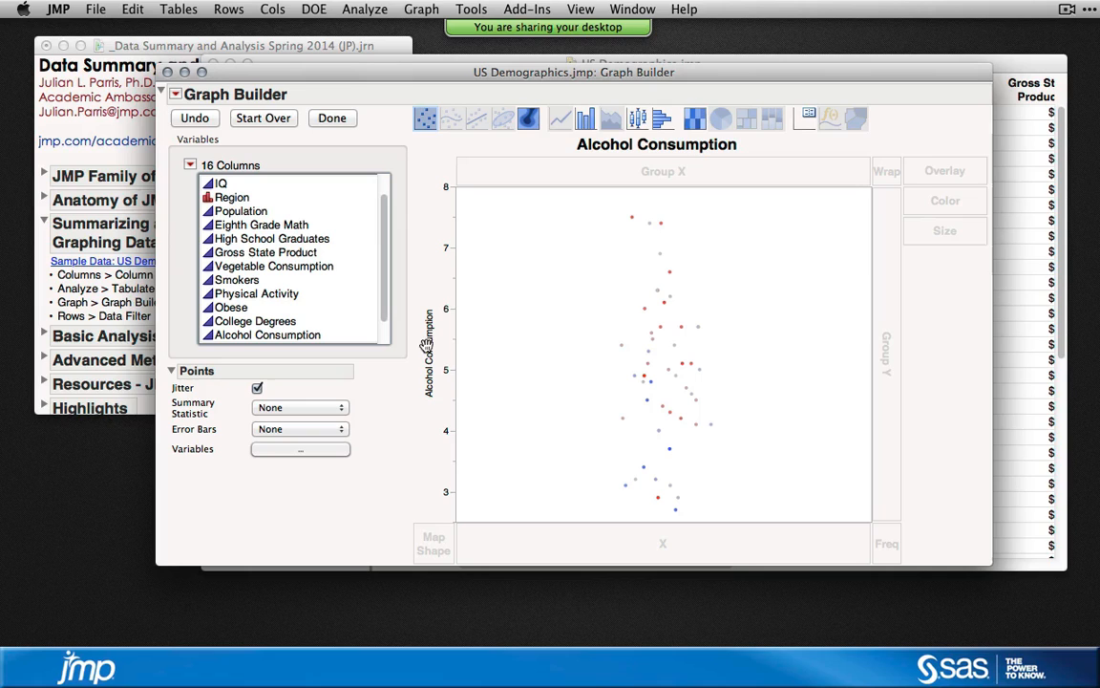
pyautogui.click(245, 281)
pyautogui.moveTo(246, 284); pyautogui.dragTo(659, 546)
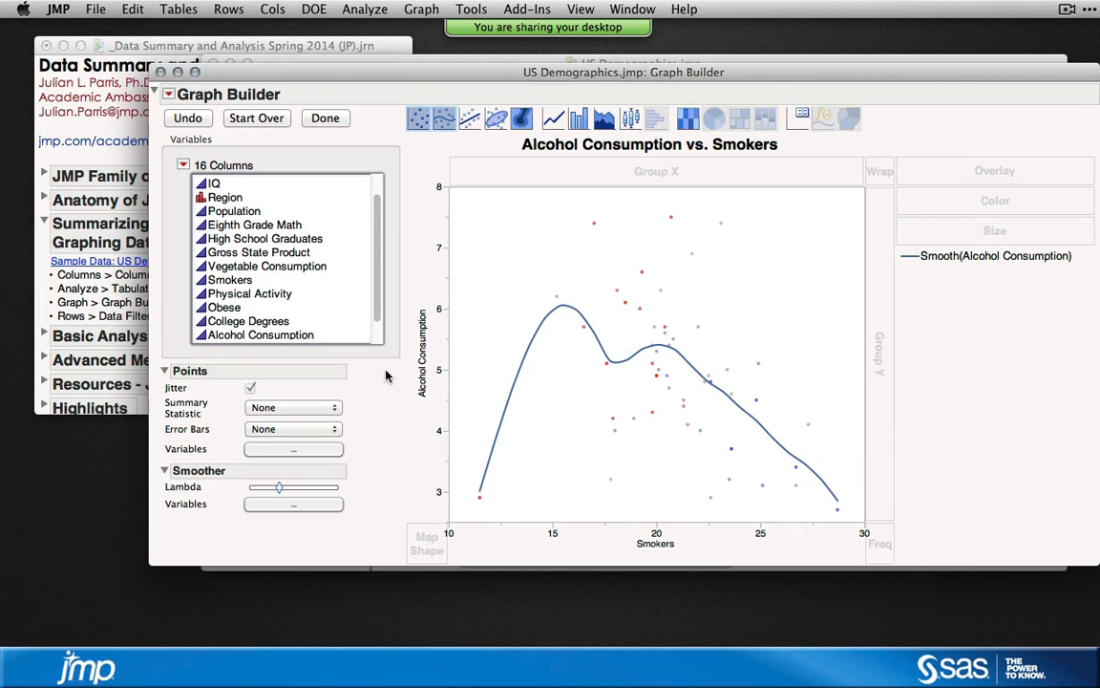
pyautogui.moveTo(481, 503)
pyautogui.moveTo(281, 494); pyautogui.dragTo(345, 509)
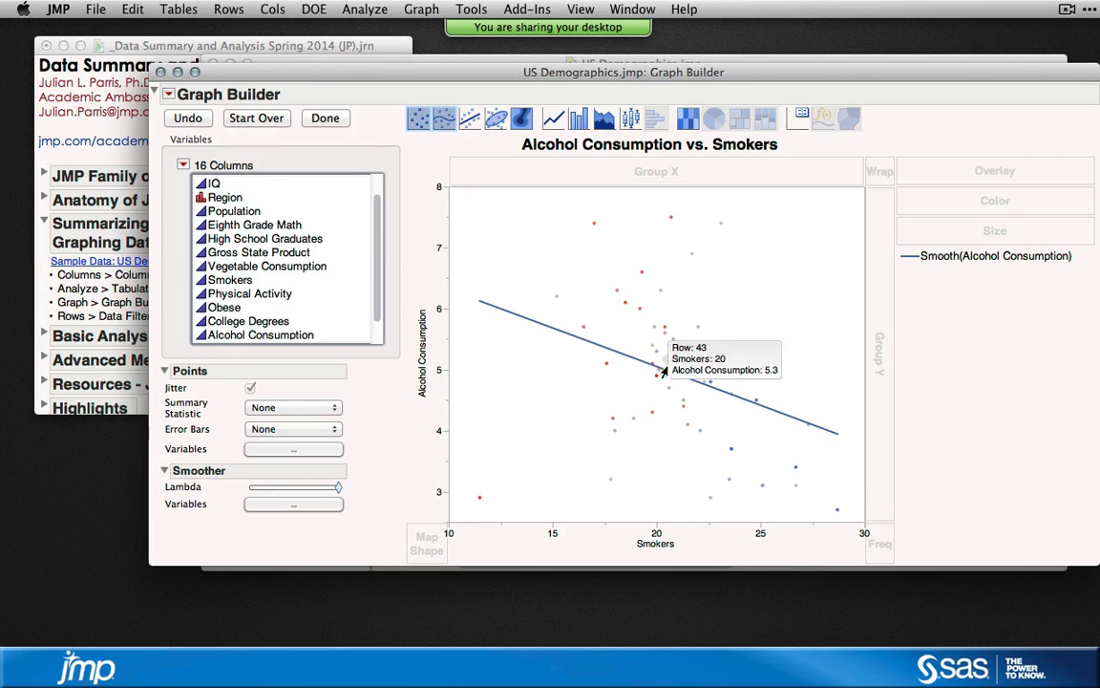
# - Replace the smoother with a Line of Fit and display its equation, root mean square error and R²
pyautogui.click(469, 121)
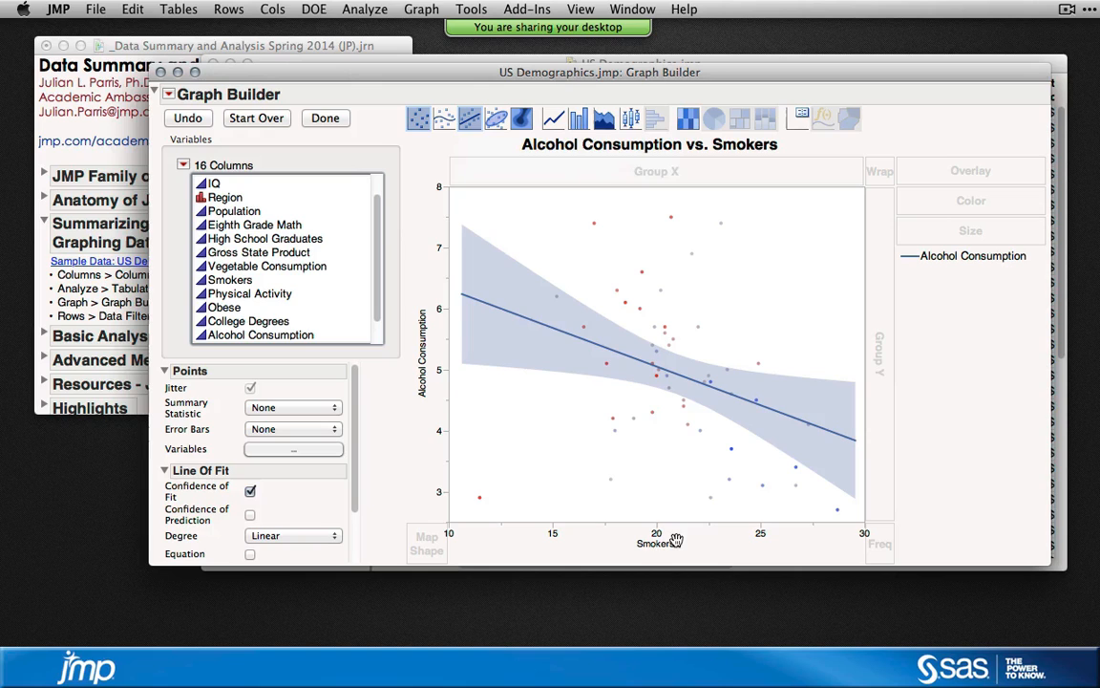
pyautogui.click(334, 429)
pyautogui.click(315, 429)
pyautogui.scroll(-3, 355, 466)
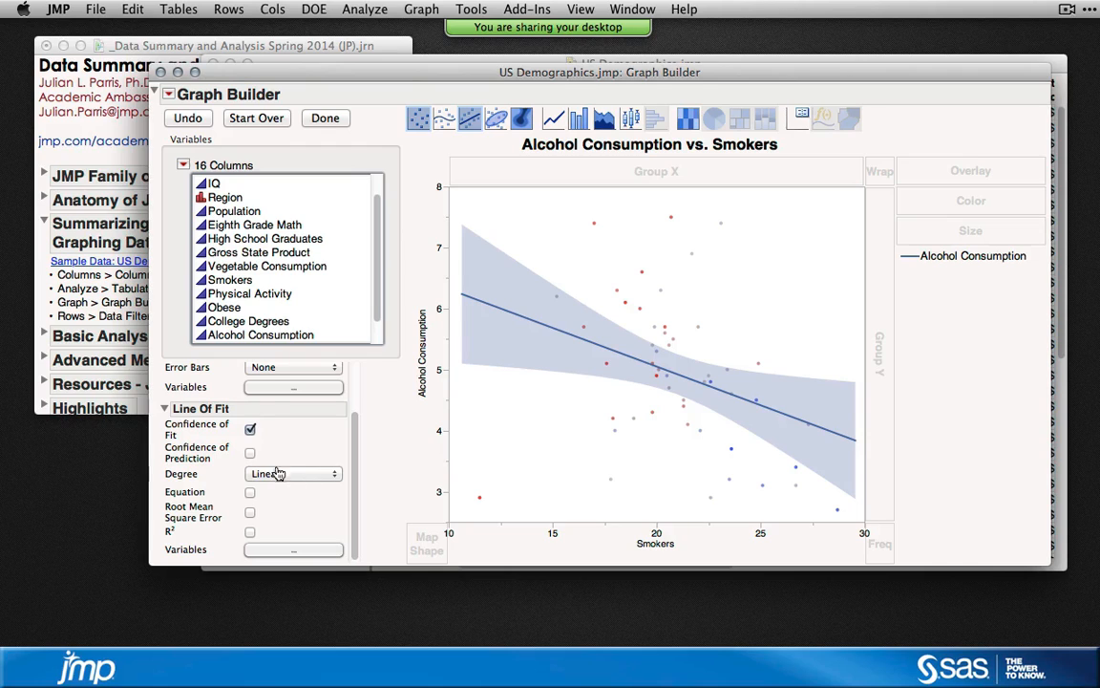
pyautogui.click(251, 493)
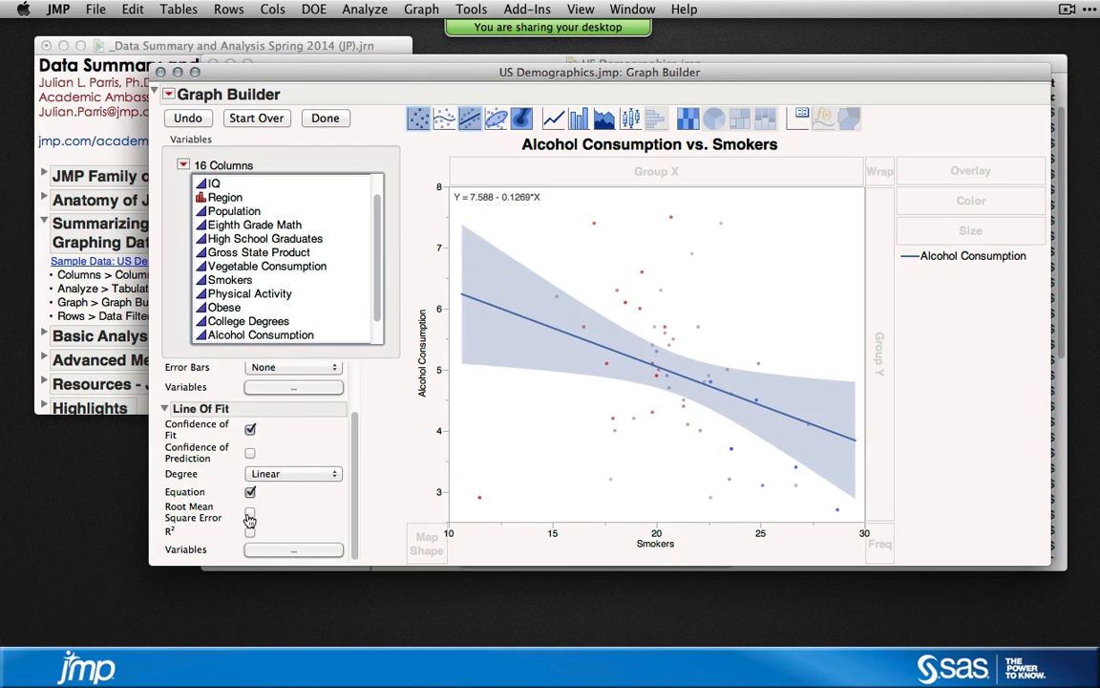
pyautogui.click(249, 512)
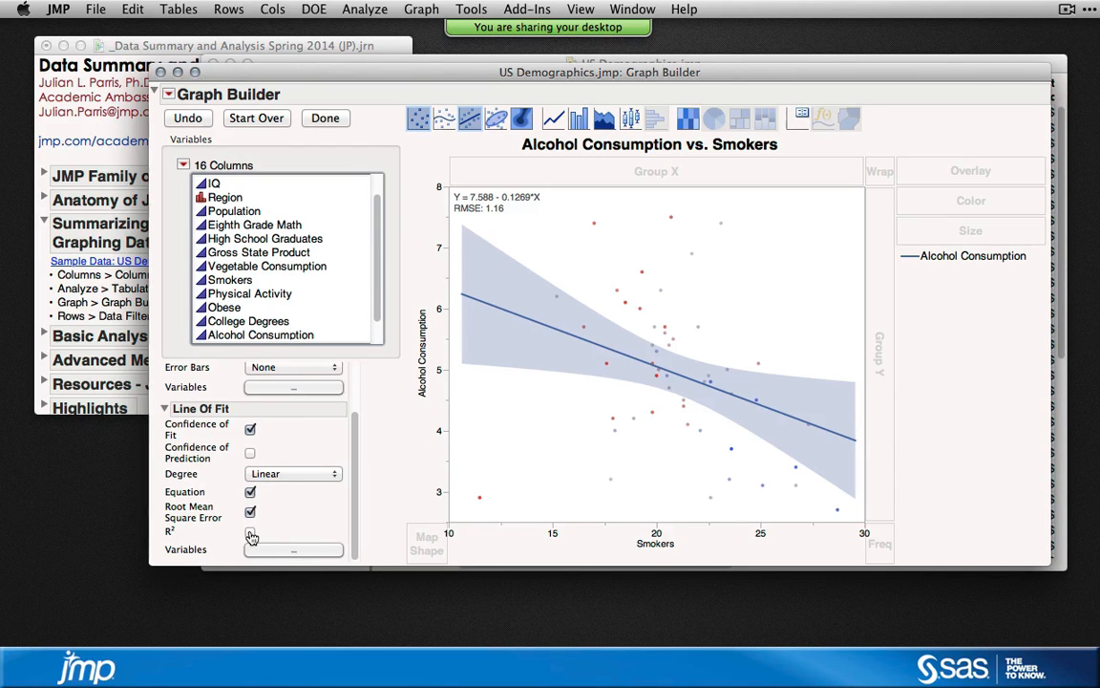
pyautogui.click(251, 533)
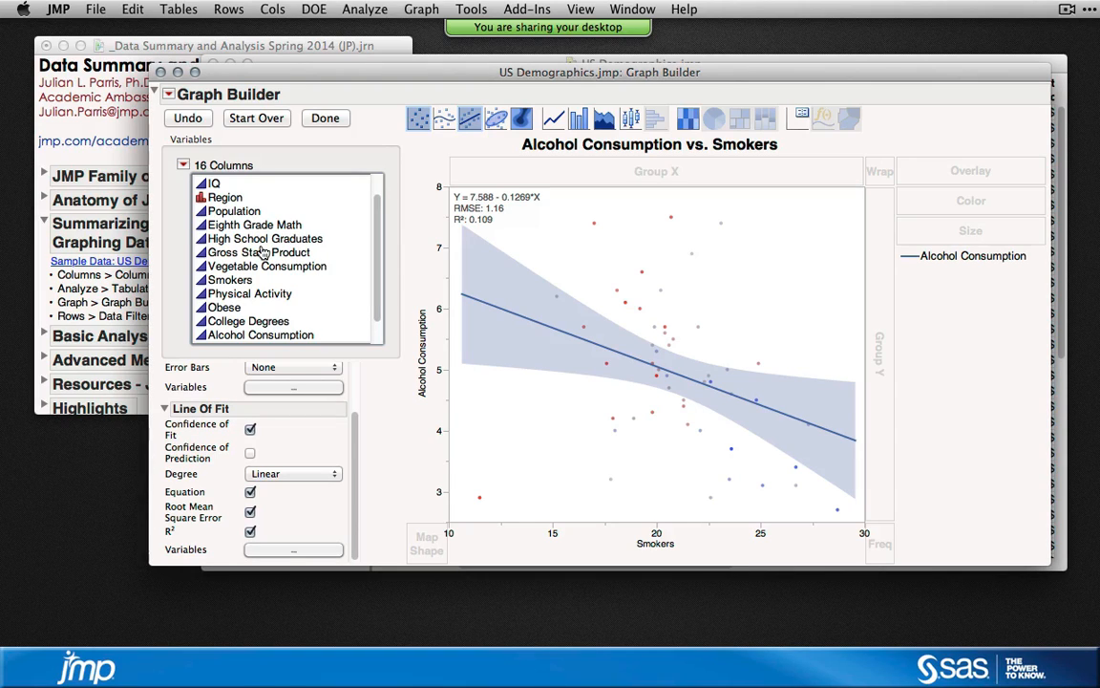
# - Split the graph by Region, trying the Group X and Group Y zones before placing it in Wrap
pyautogui.click(217, 197)
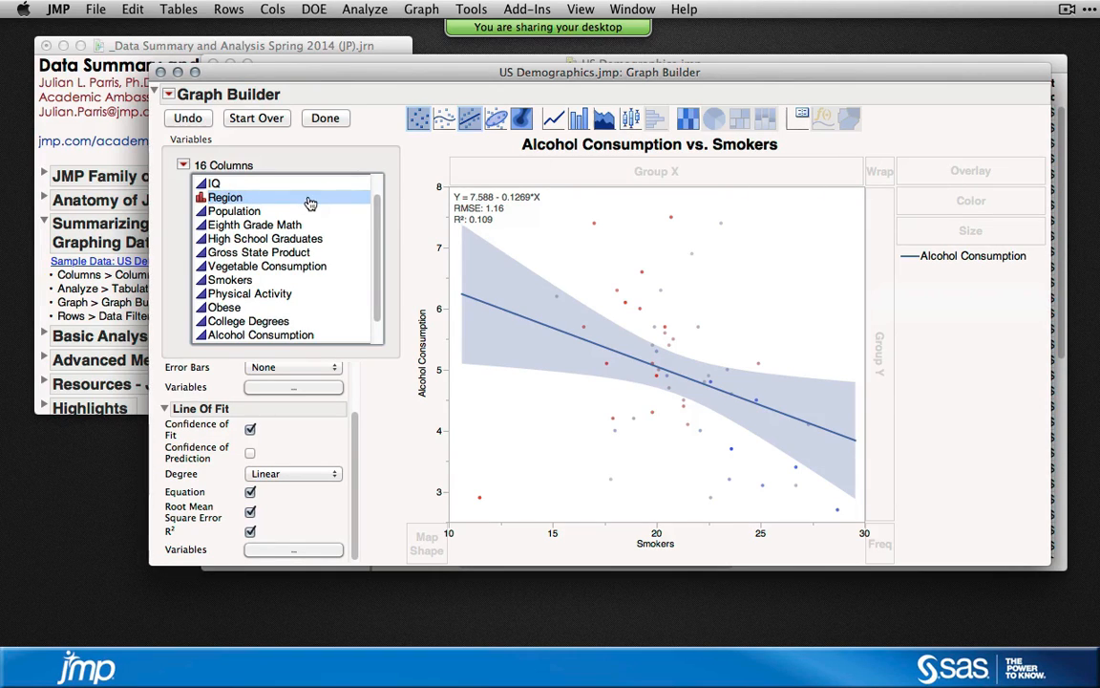
pyautogui.moveTo(308, 202); pyautogui.dragTo(665, 171)
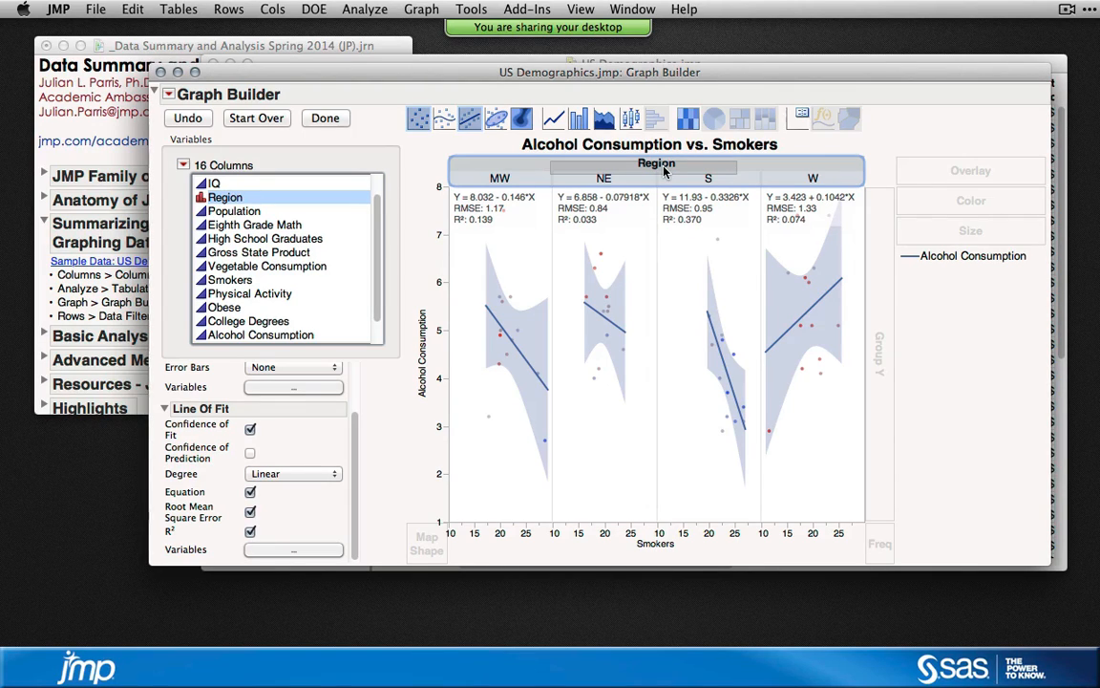
pyautogui.moveTo(666, 171); pyautogui.dragTo(670, 170)
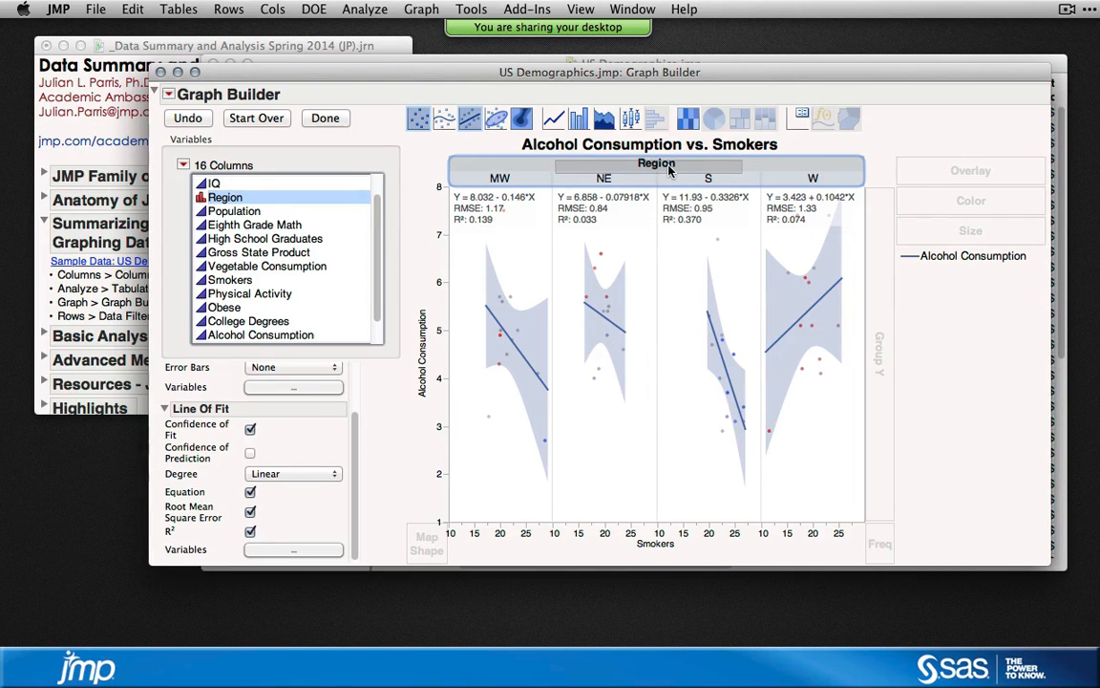
pyautogui.moveTo(670, 170); pyautogui.dragTo(876, 227)
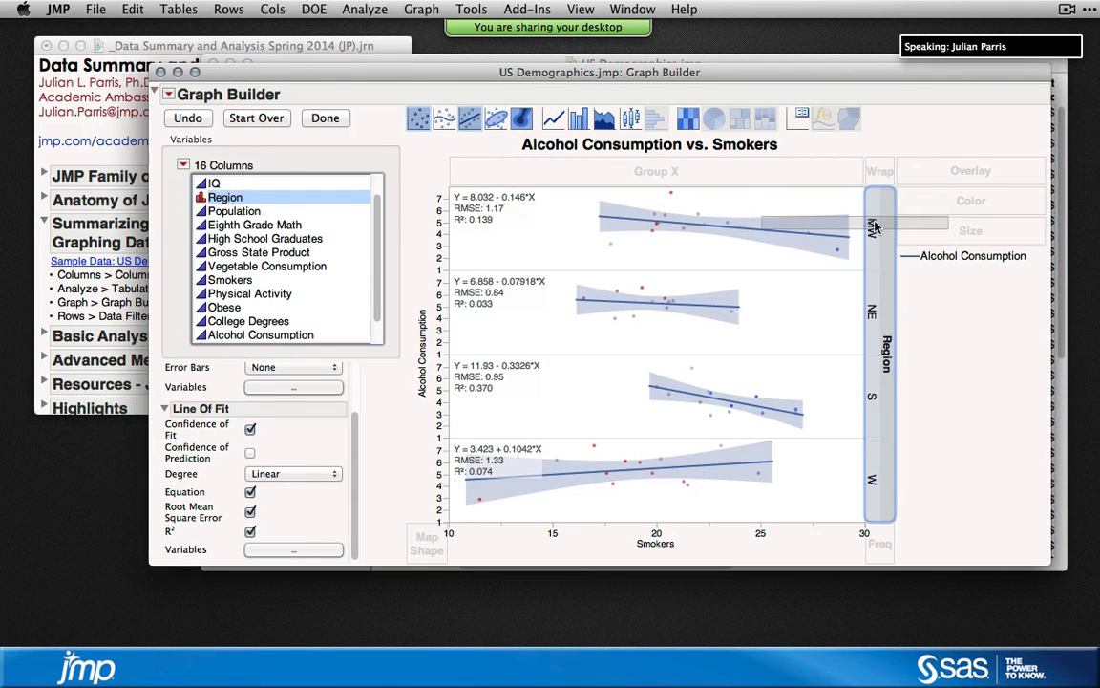
pyautogui.moveTo(875, 225); pyautogui.dragTo(881, 175)
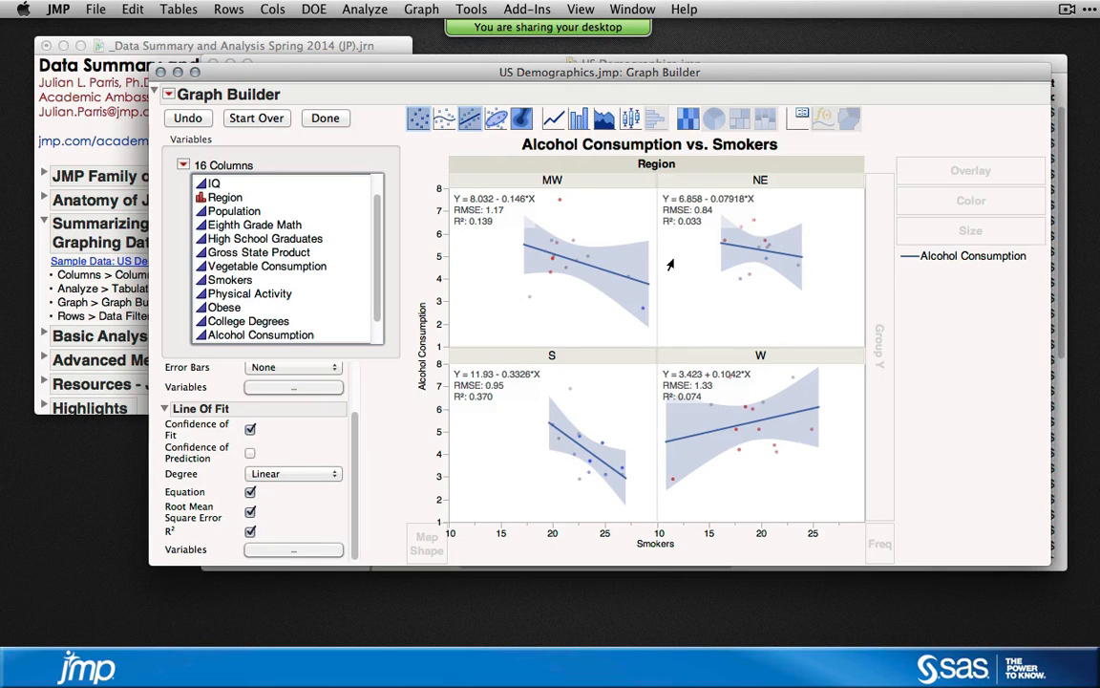
# - Show the wrapped Region panels 1 at a time, and page through them to W and back to MW
pyautogui.rightClick(660, 170)
pyautogui.moveTo(660, 170)
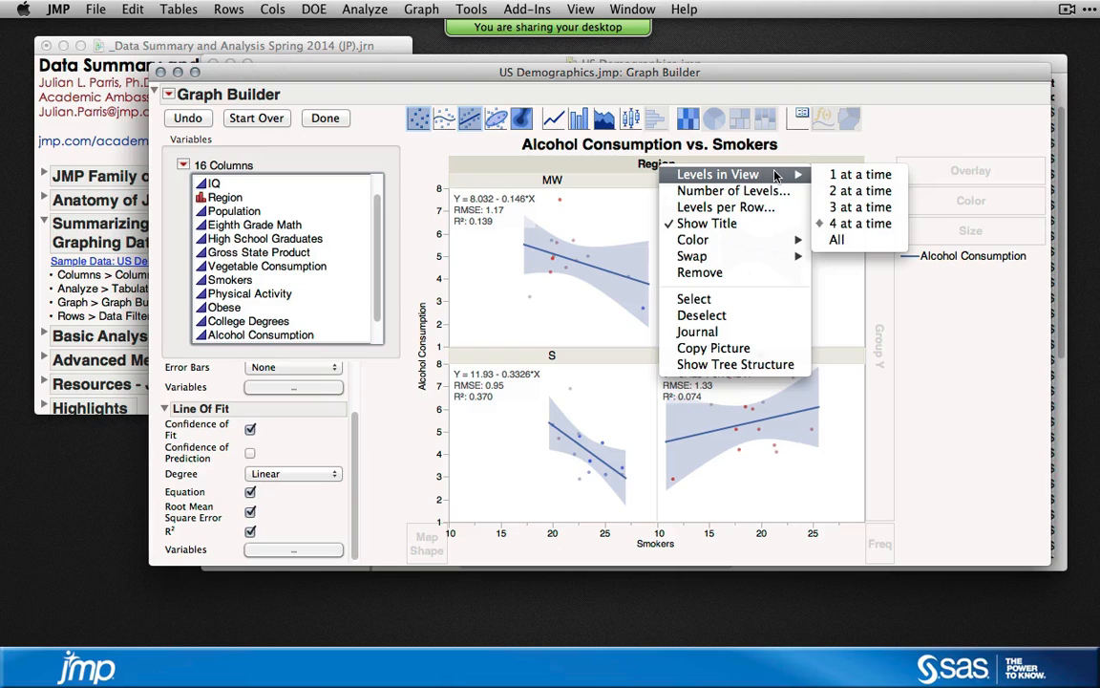
pyautogui.click(850, 178)
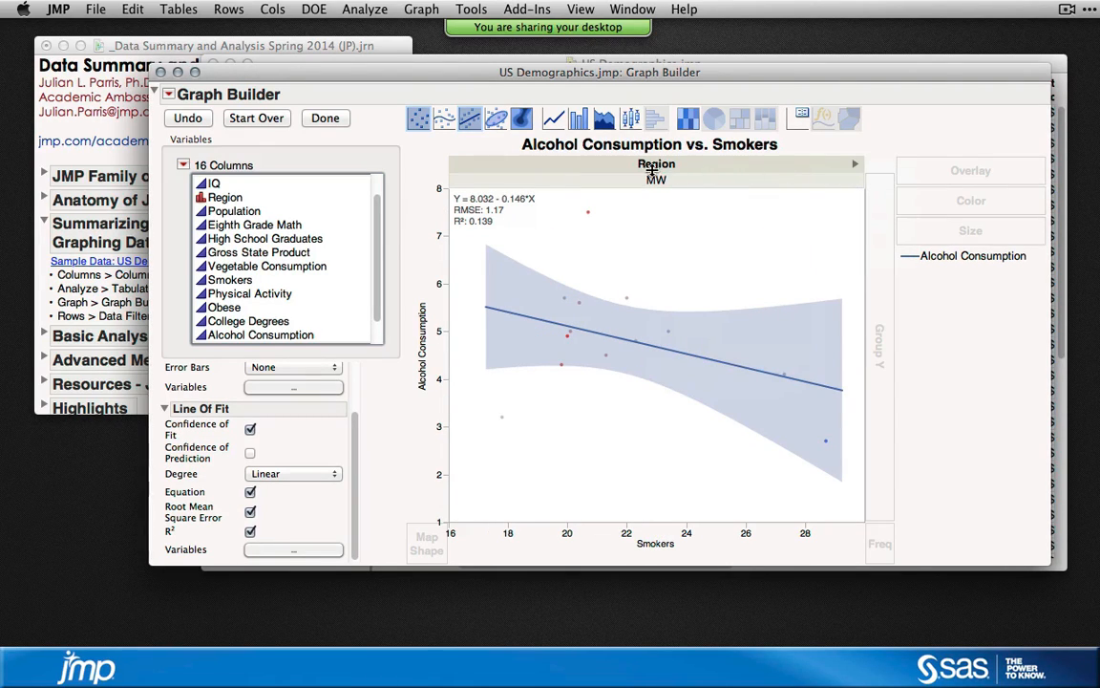
pyautogui.click(856, 166)
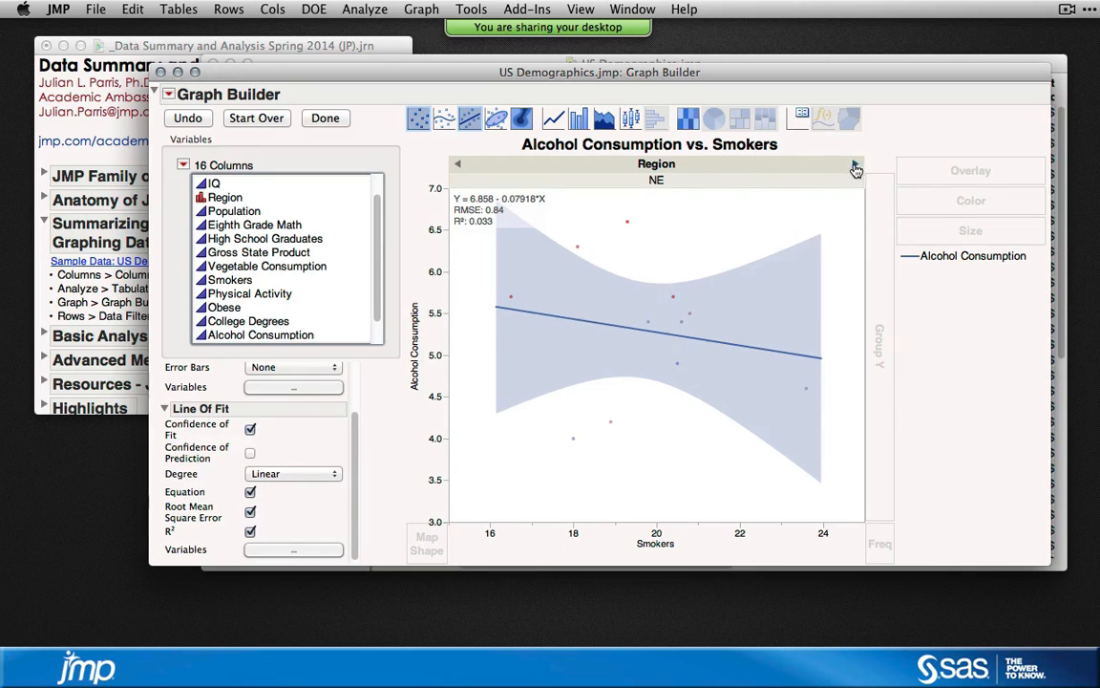
pyautogui.click(856, 166)
pyautogui.click(856, 166)
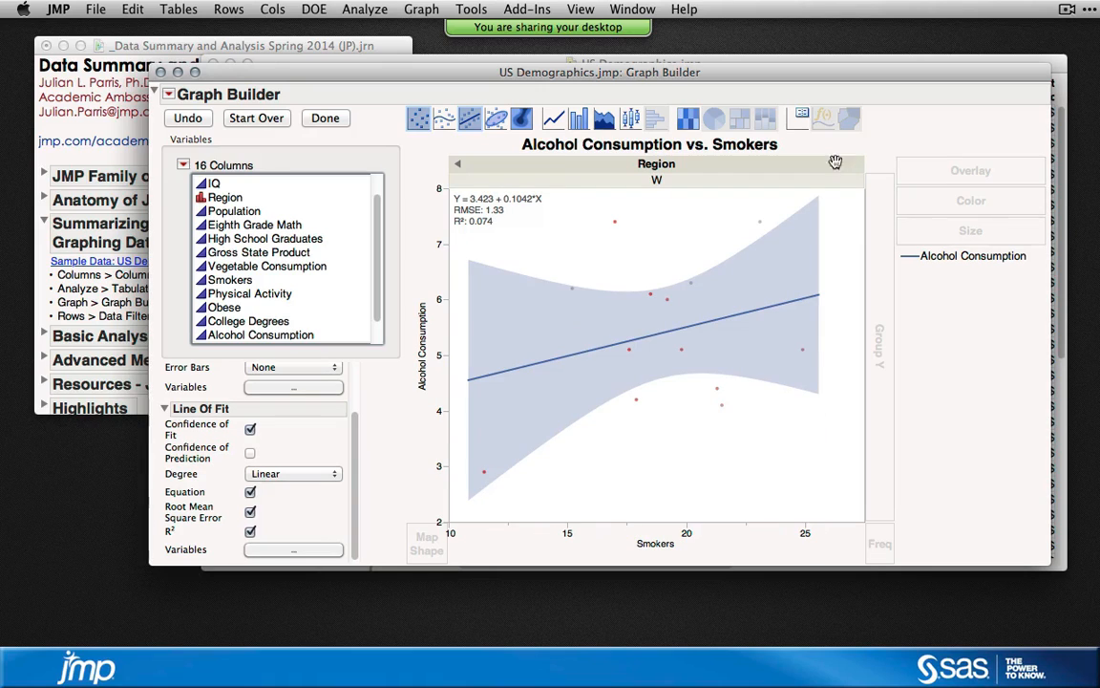
pyautogui.click(460, 165)
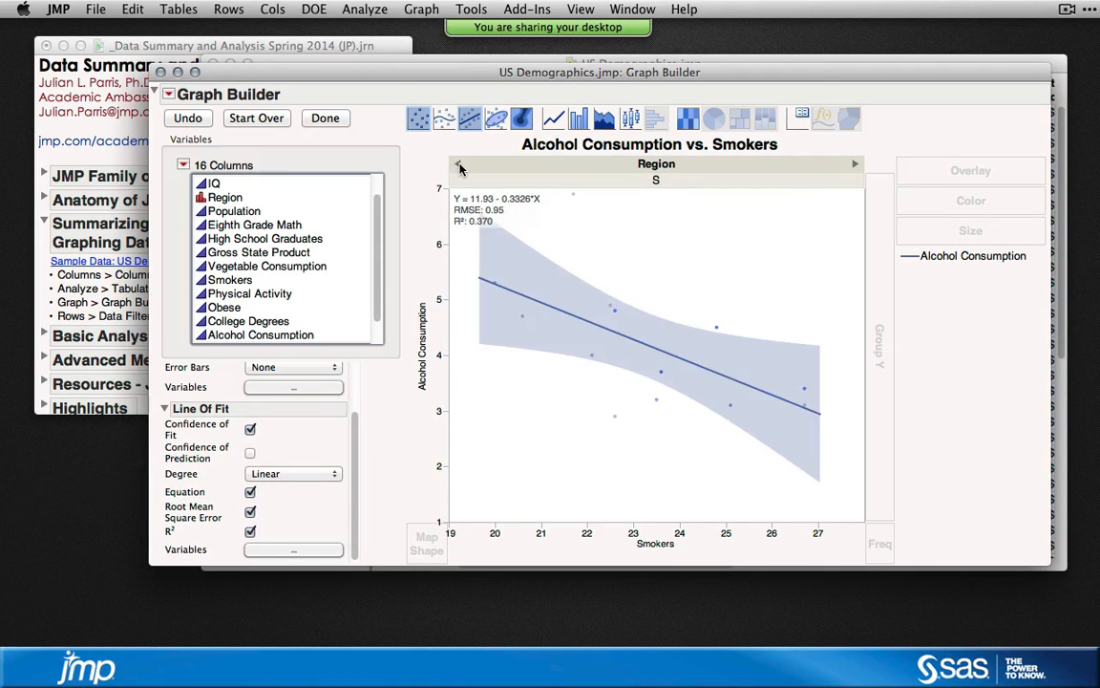
pyautogui.click(459, 166)
pyautogui.click(459, 165)
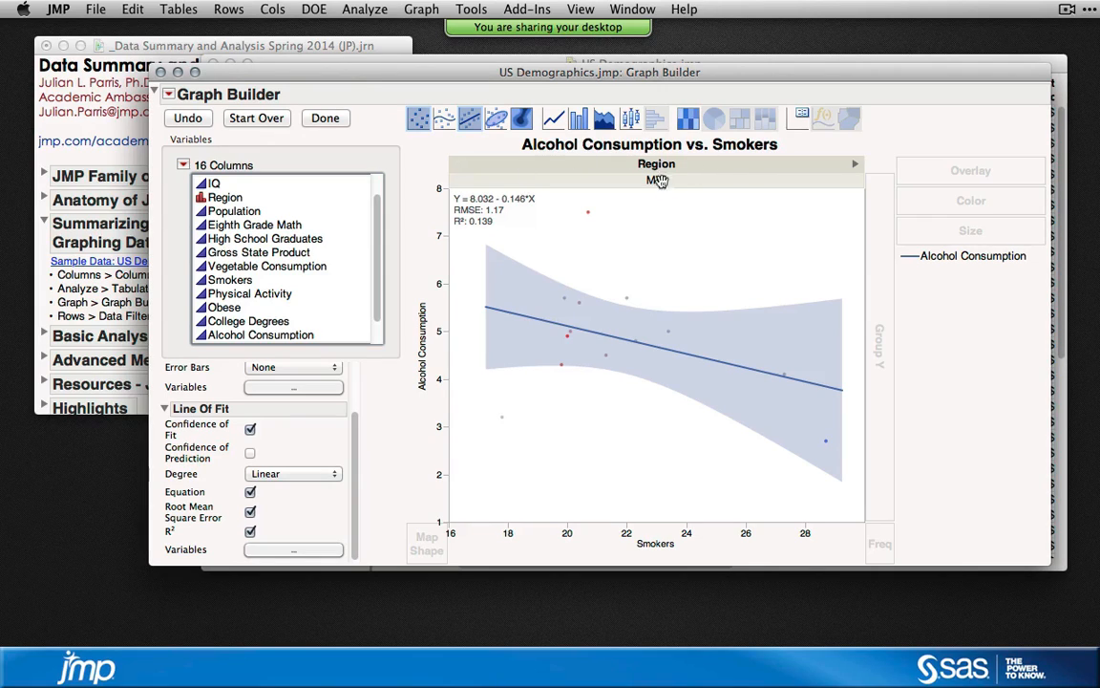
# - Page forward through the Region panels to W, and set the levels in view to 4 at a time
pyautogui.click(855, 166)
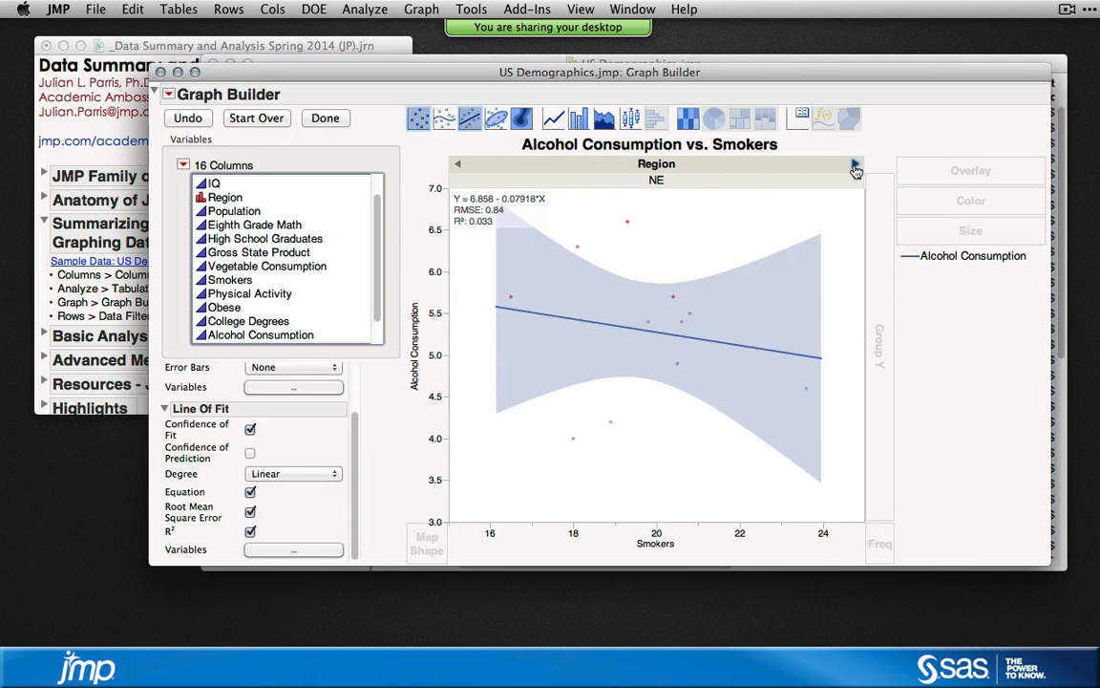
pyautogui.click(856, 168)
pyautogui.click(856, 168)
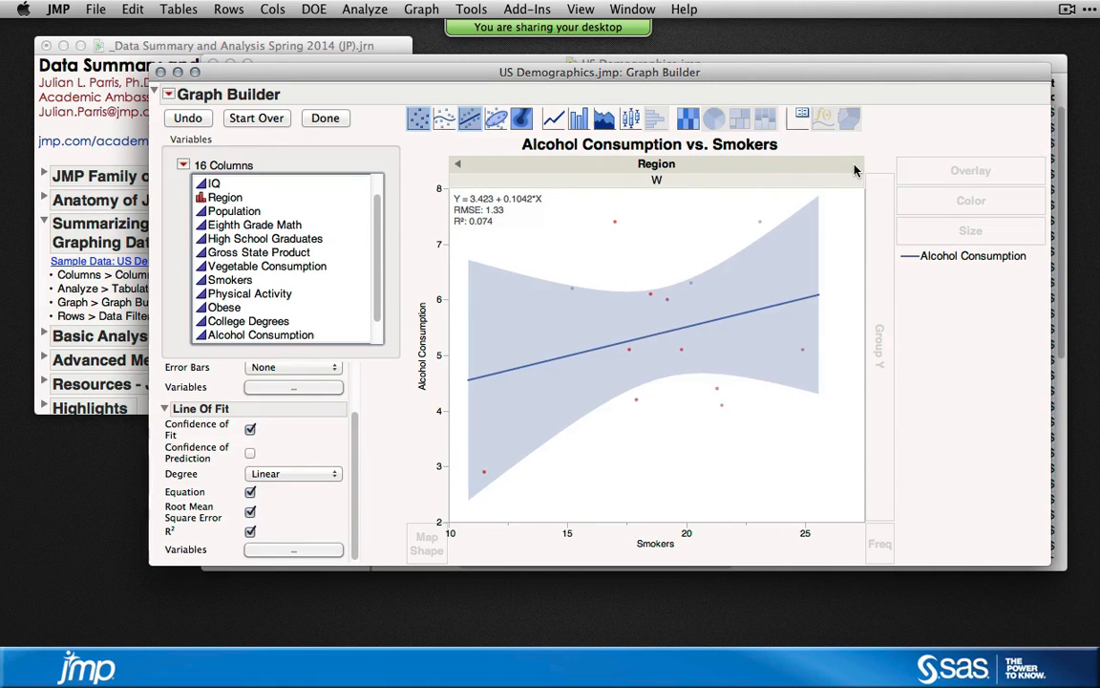
pyautogui.rightClick(688, 164)
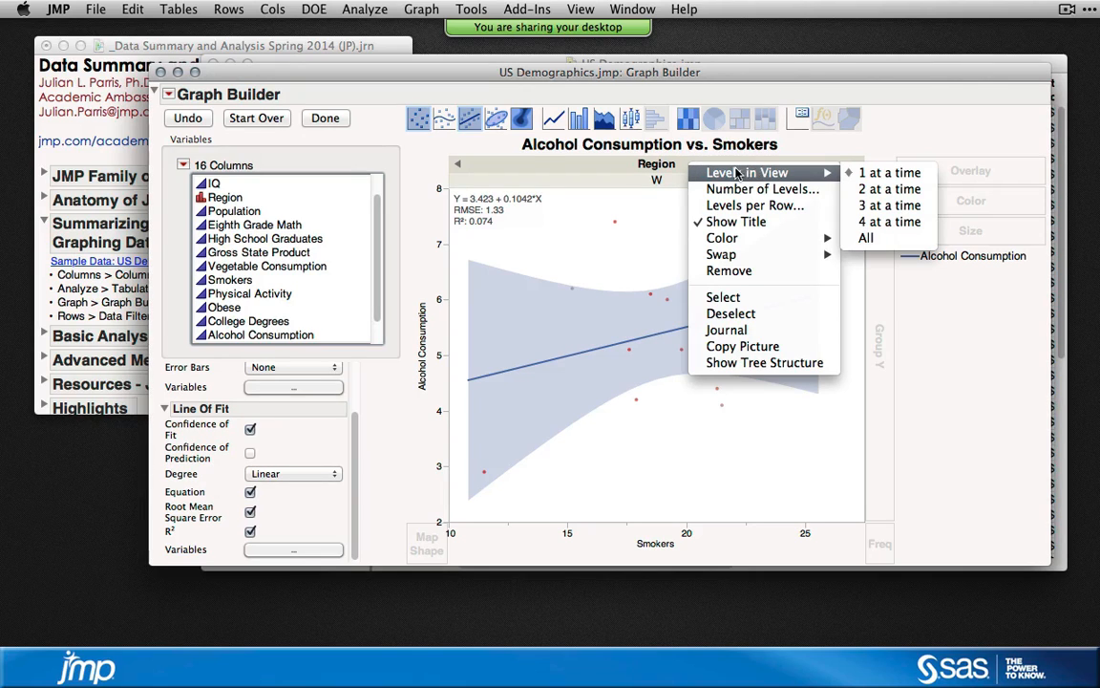
pyautogui.click(880, 222)
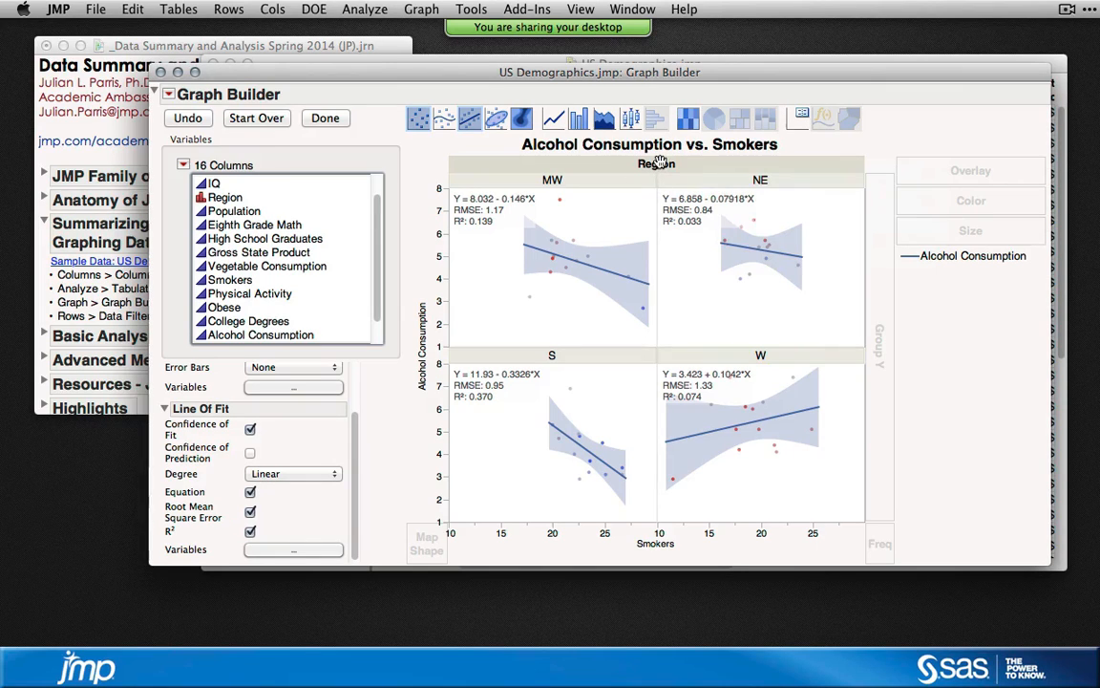
# - Move Region from Wrap to Overlay, and remove the fit's confidence bands, equation, root mean square error and R²
pyautogui.moveTo(597, 160); pyautogui.dragTo(970, 170)
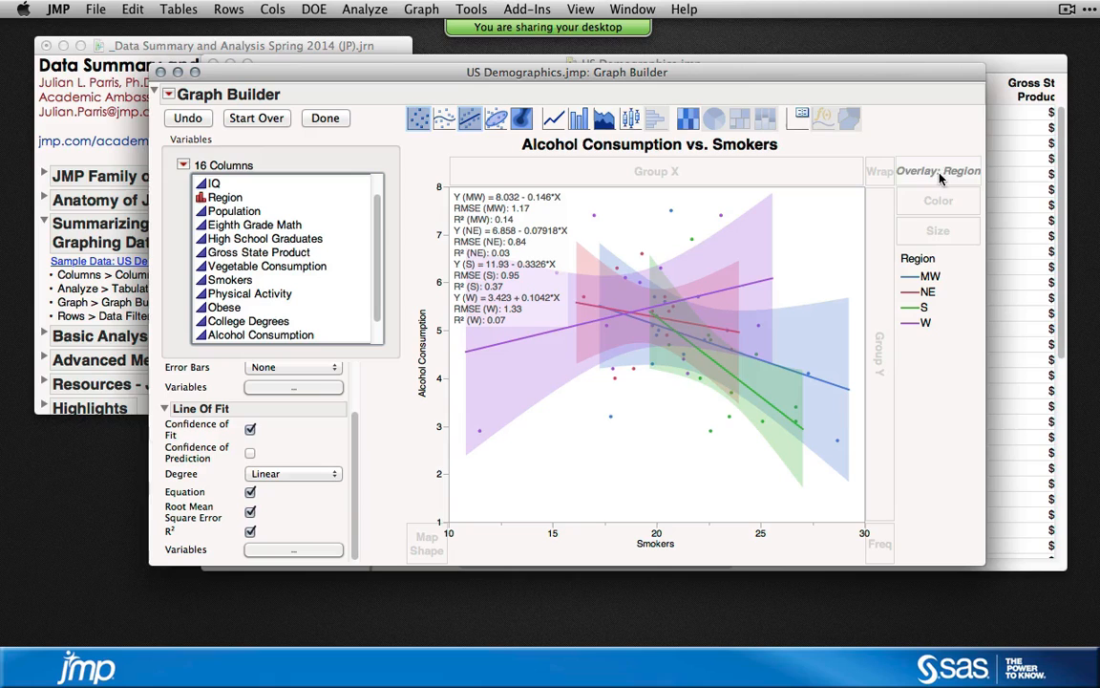
pyautogui.click(251, 430)
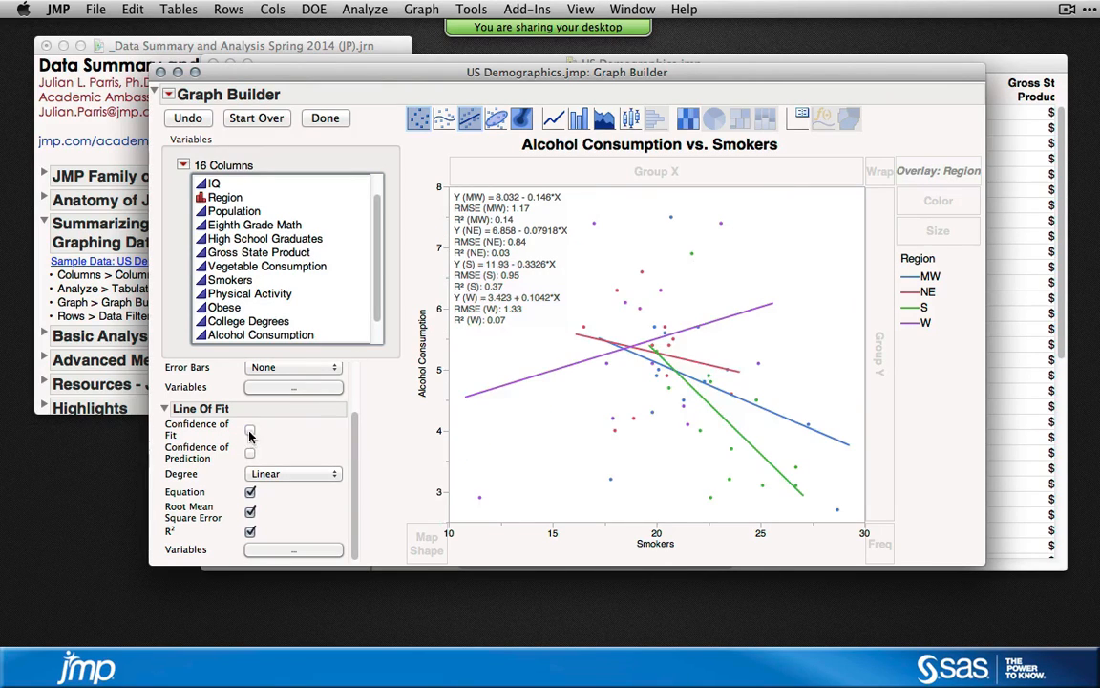
pyautogui.click(252, 493)
pyautogui.click(250, 513)
pyautogui.click(251, 532)
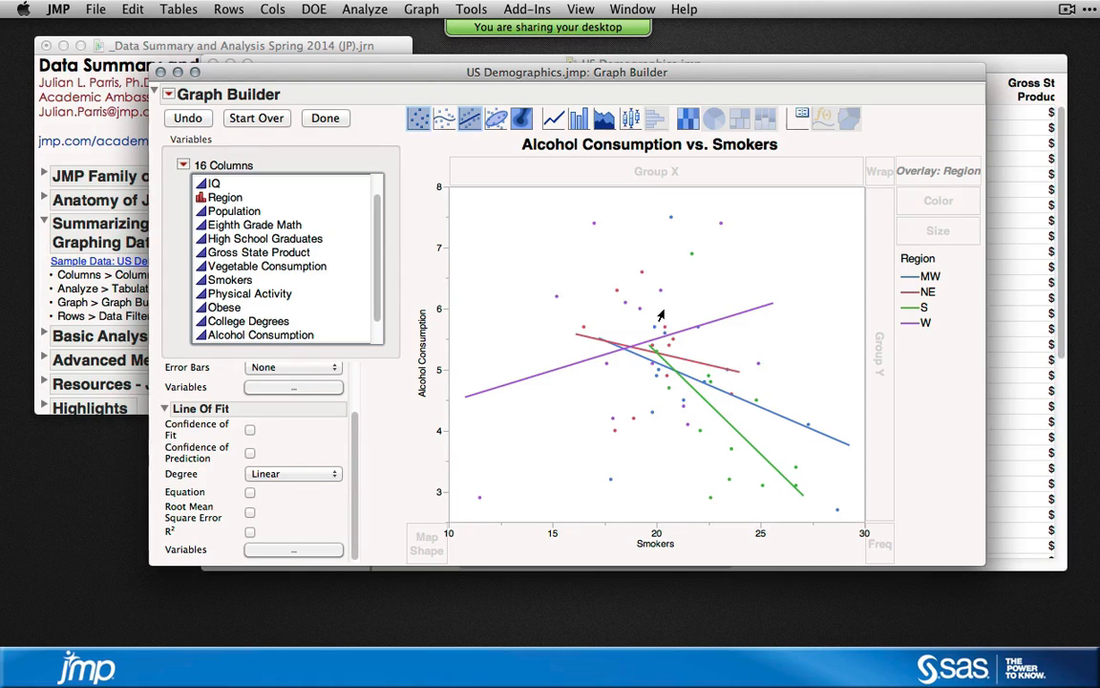
# - Finish the Alcohol Consumption vs. Smokers graph to hide its controls, and close the graph window
pyautogui.moveTo(939, 171)
pyautogui.mouseDown()
pyautogui.moveTo(960, 133)
pyautogui.moveTo(953, 172)
pyautogui.mouseUp()
pyautogui.click(324, 117)
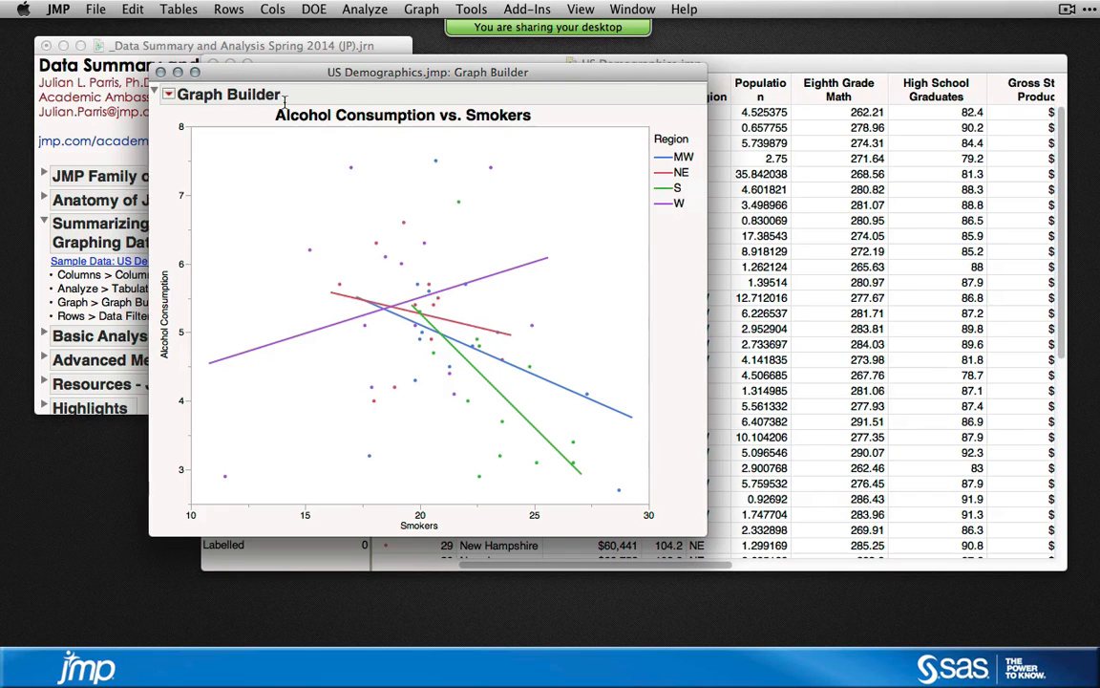
pyautogui.click(160, 72)
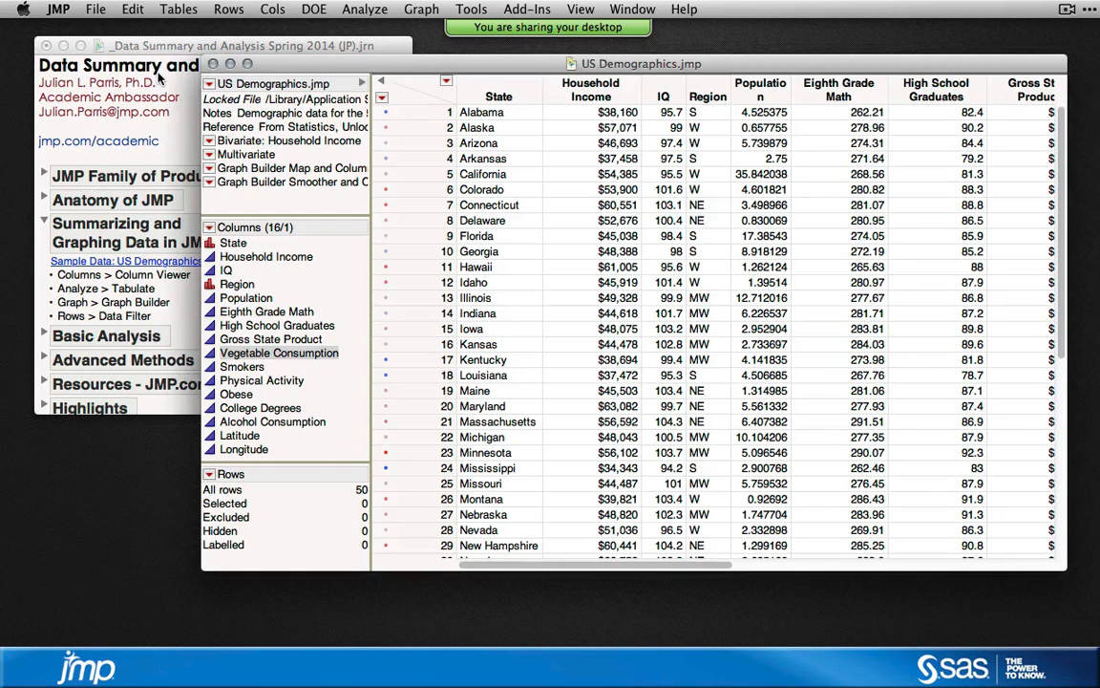
# - Open a Data Filter for the US Demographics table, and position its window so the table's rows stay visible
pyautogui.moveTo(308, 70); pyautogui.dragTo(310, 62)
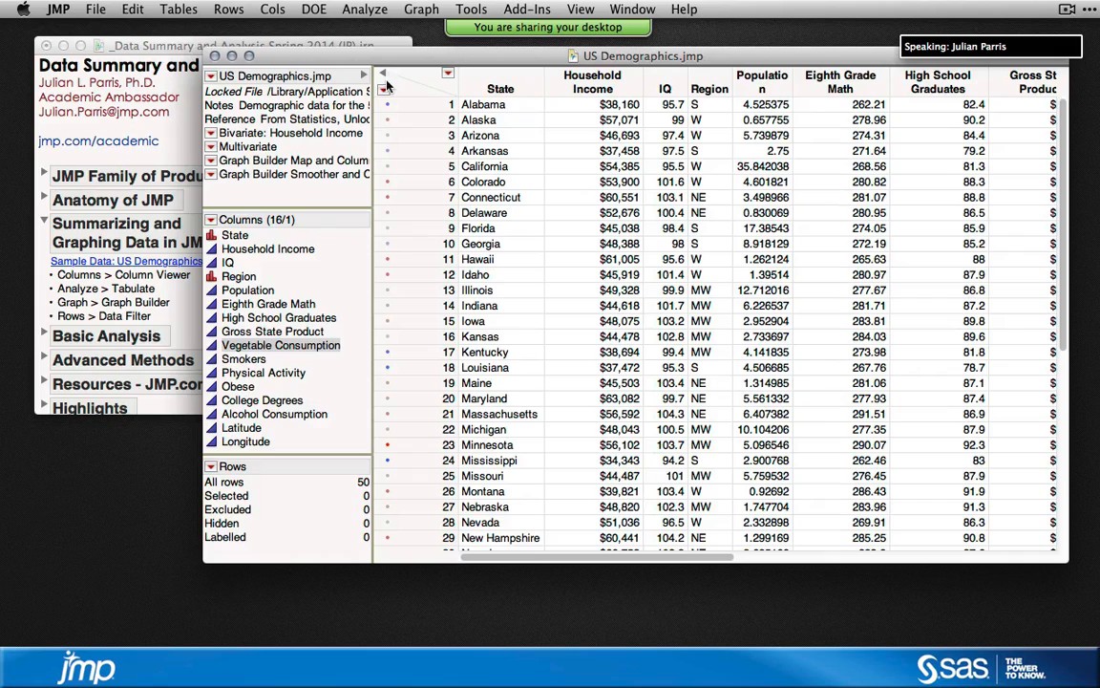
pyautogui.click(185, 296)
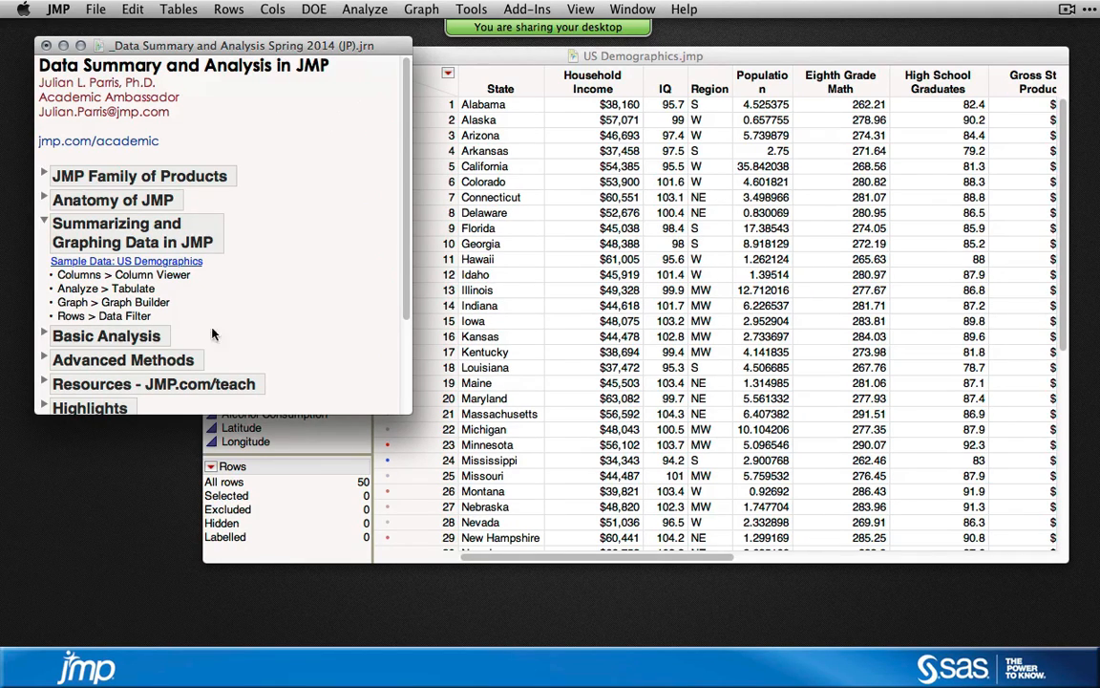
pyautogui.click(594, 337)
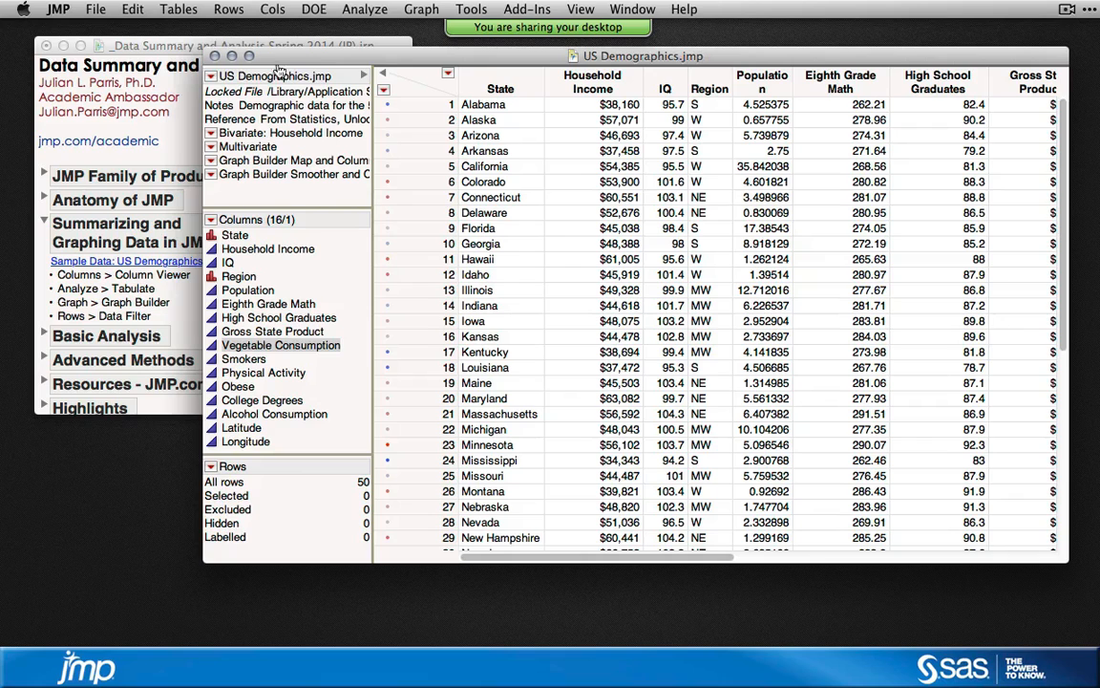
pyautogui.click(232, 10)
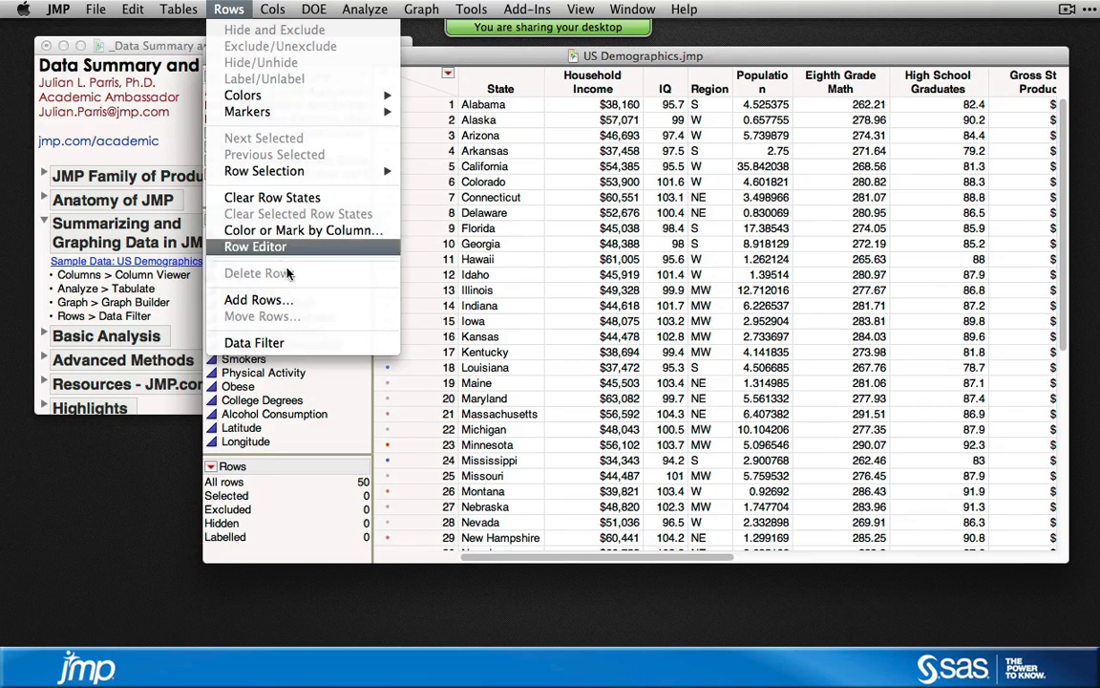
pyautogui.click(304, 342)
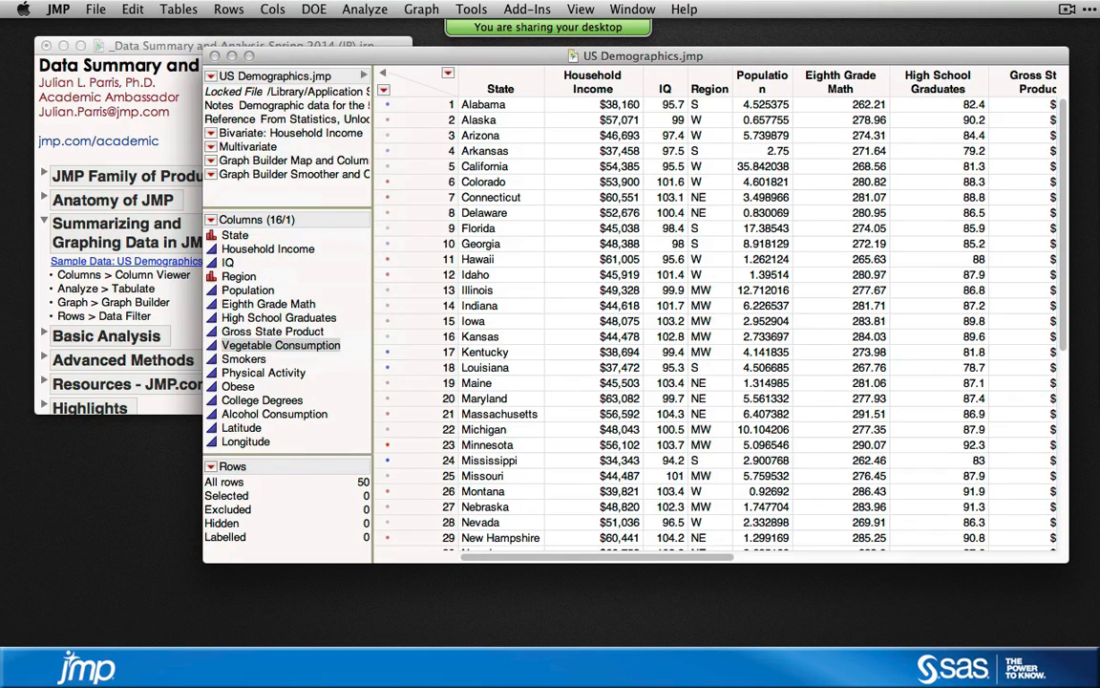
pyautogui.moveTo(312, 147); pyautogui.dragTo(387, 212)
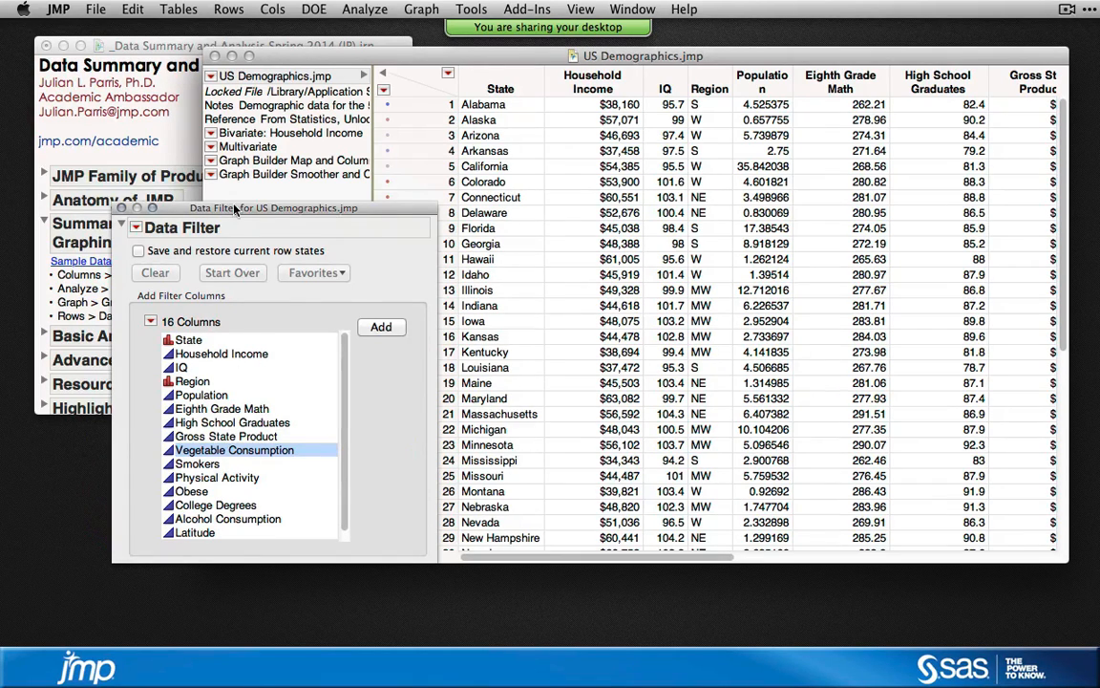
pyautogui.moveTo(205, 208); pyautogui.dragTo(210, 181)
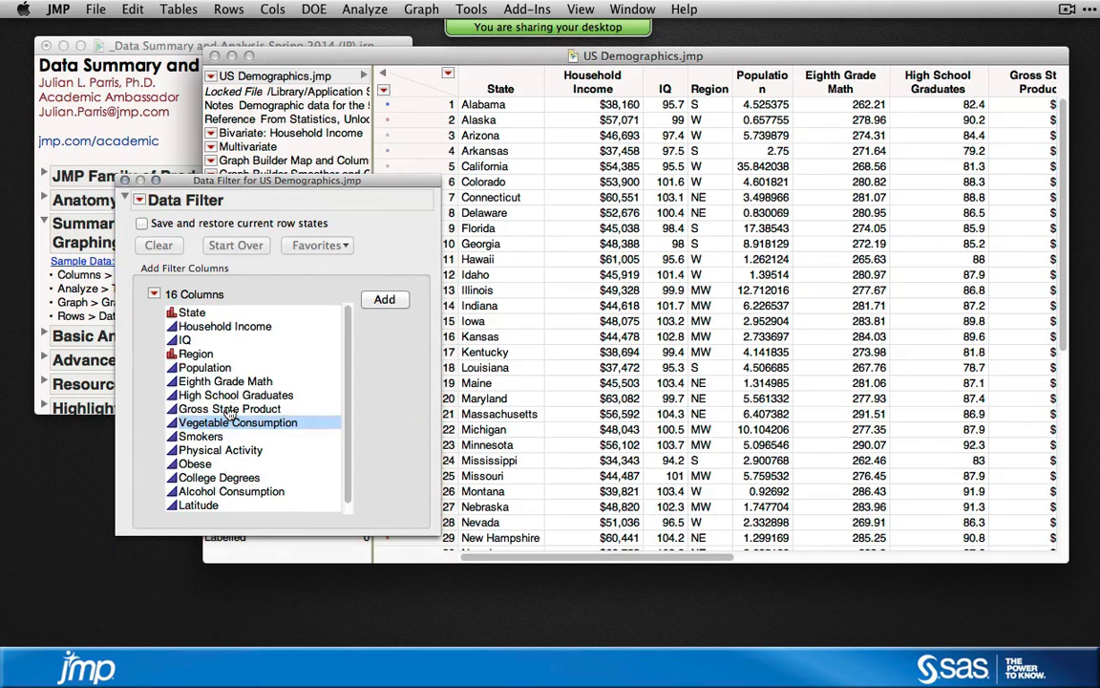
# - Add Region as the filter column and filter for the S region
pyautogui.click(194, 355)
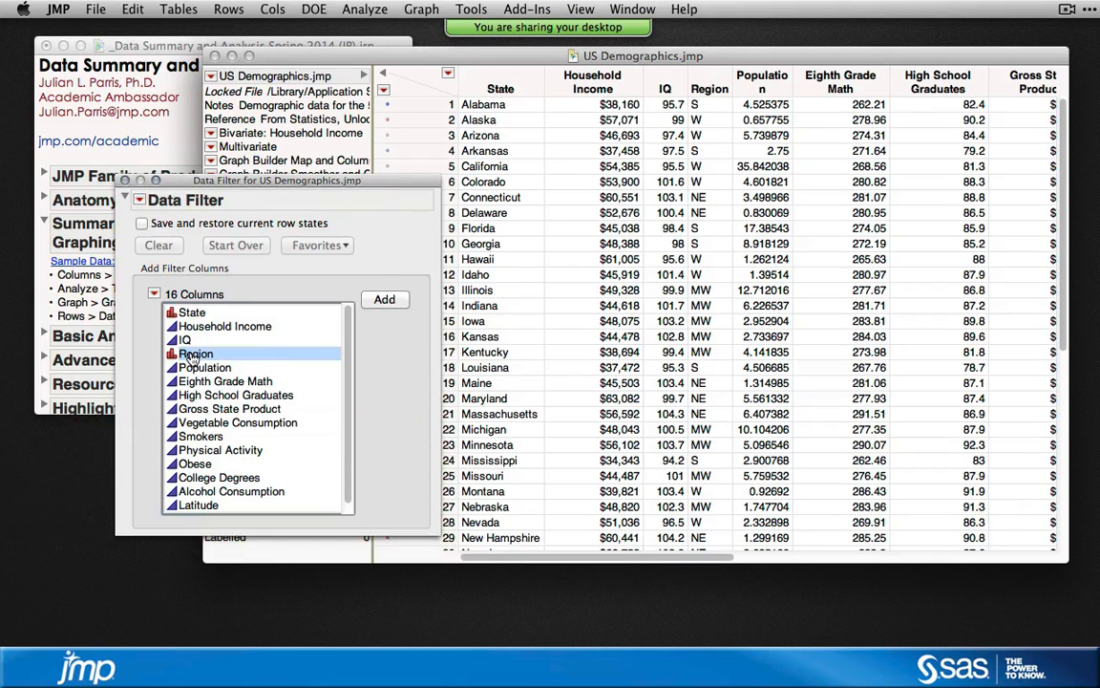
pyautogui.click(384, 299)
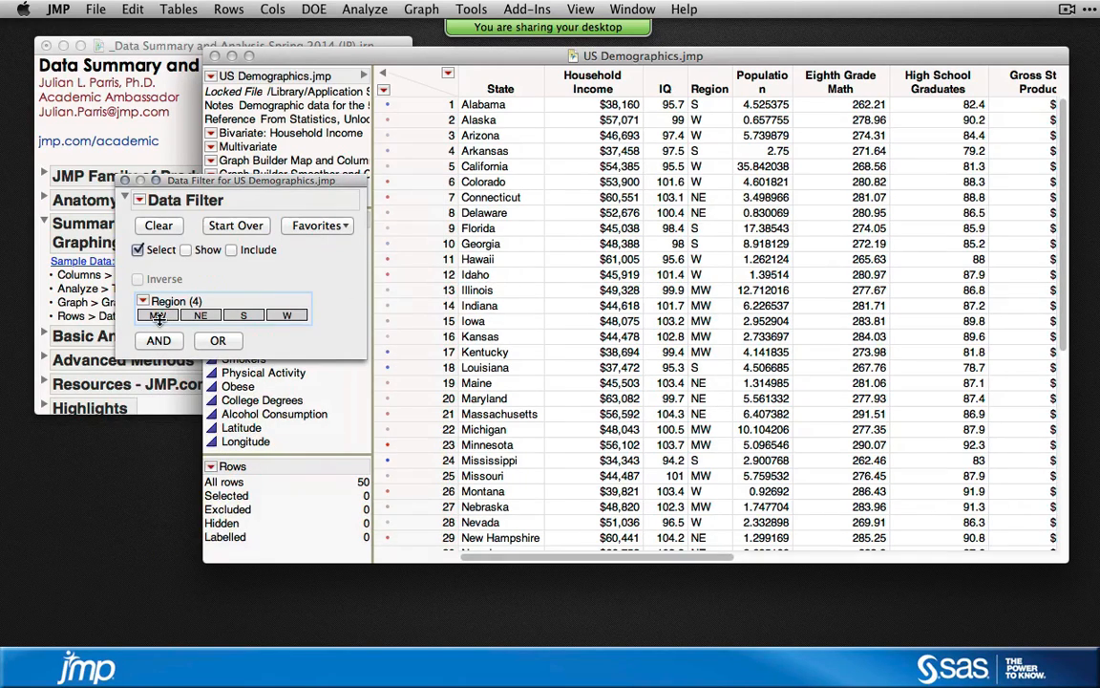
pyautogui.click(244, 316)
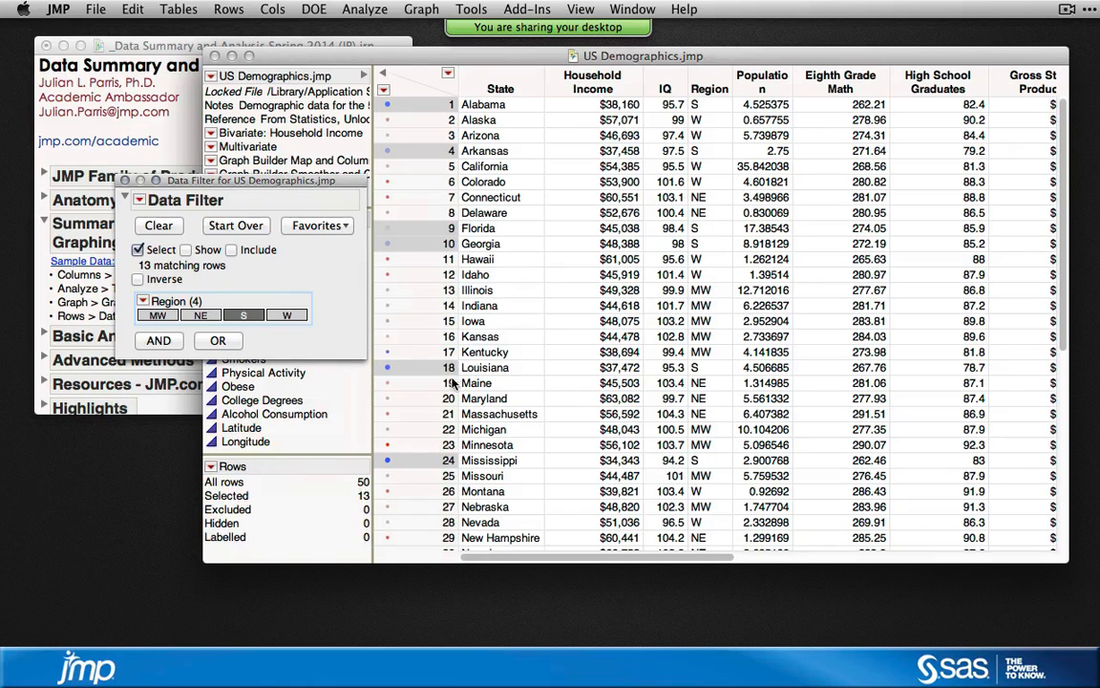
# - Keep Select on and enable Show and Include, so rows outside the S region are hidden and excluded
pyautogui.click(138, 250)
pyautogui.click(138, 250)
pyautogui.click(204, 252)
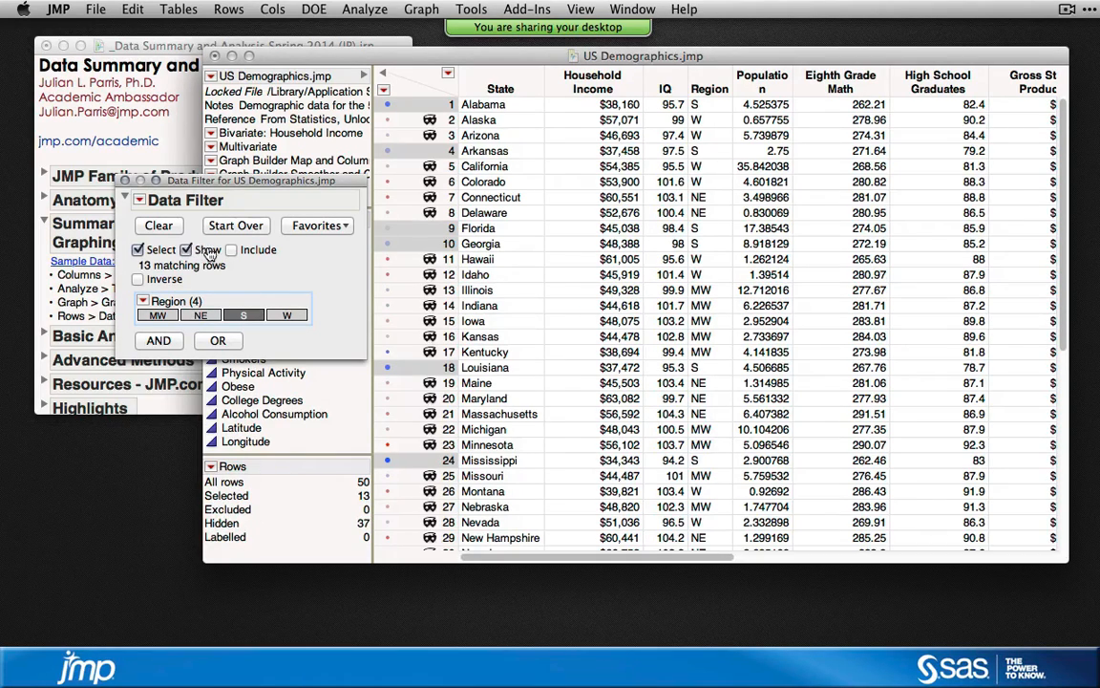
pyautogui.click(248, 251)
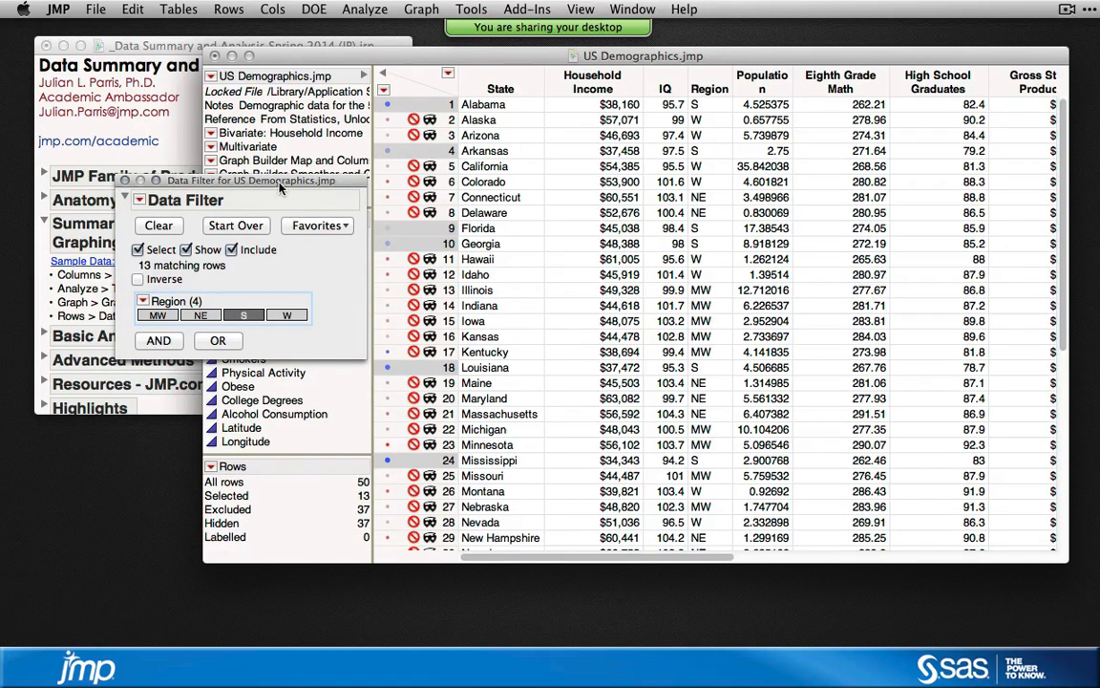
# - Open Graph Builder beside the Data Filter and plot Alcohol Consumption on Y against Smokers on X
pyautogui.moveTo(280, 187); pyautogui.dragTo(241, 183)
pyautogui.click(421, 10)
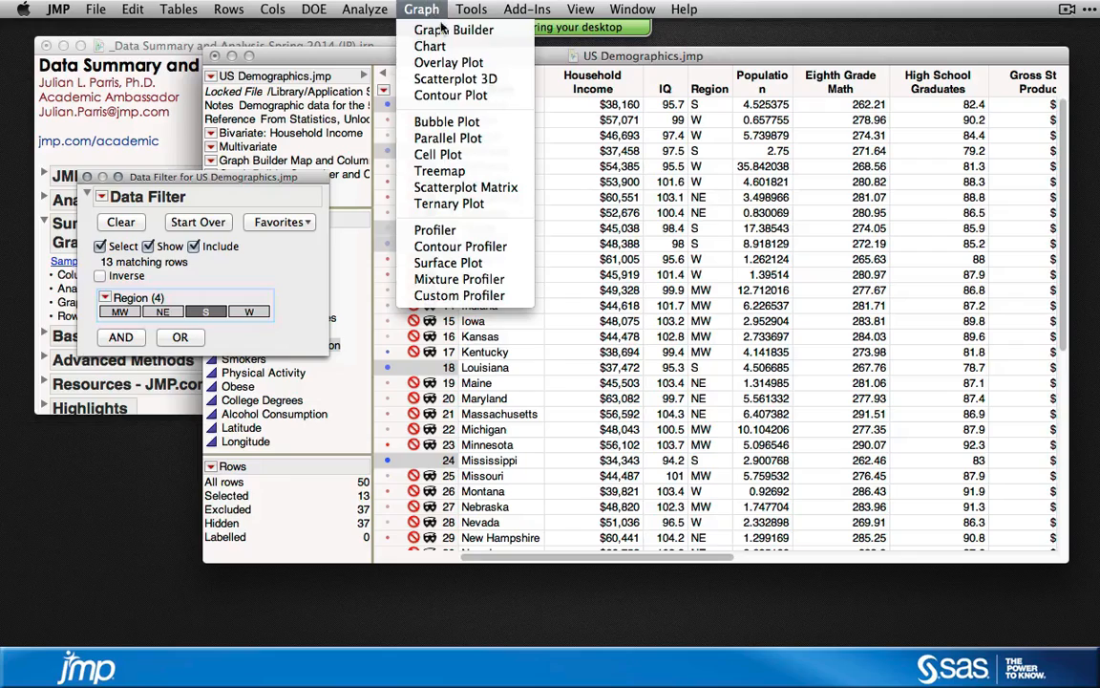
pyautogui.click(454, 30)
pyautogui.moveTo(405, 266); pyautogui.dragTo(735, 81)
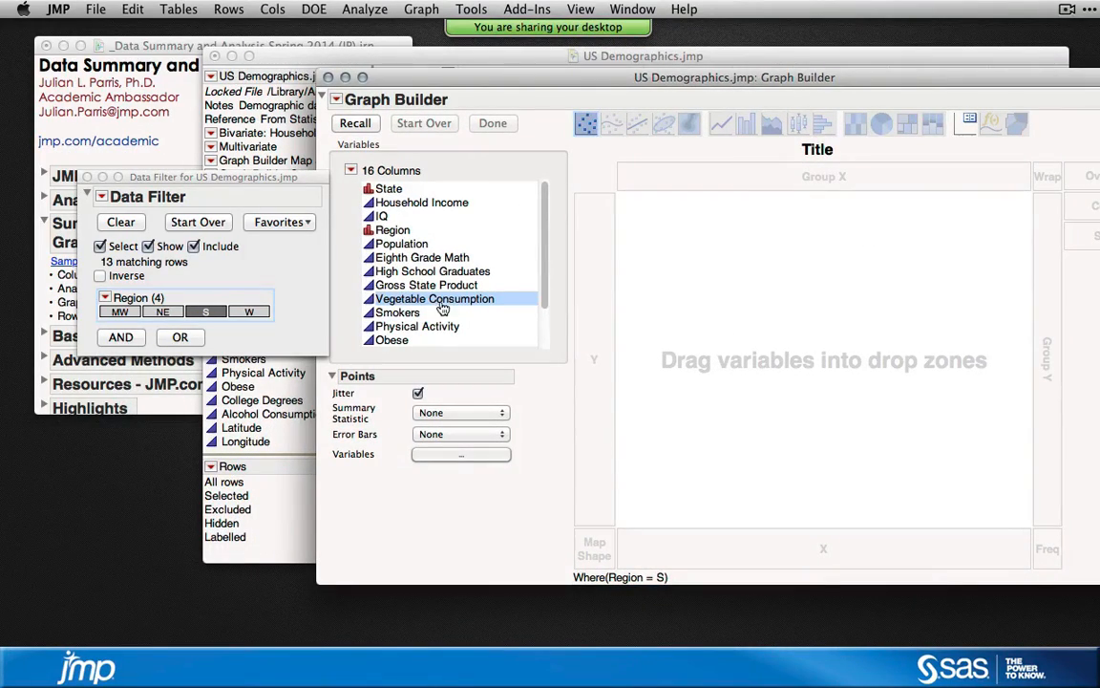
pyautogui.scroll(-2, 389, 291)
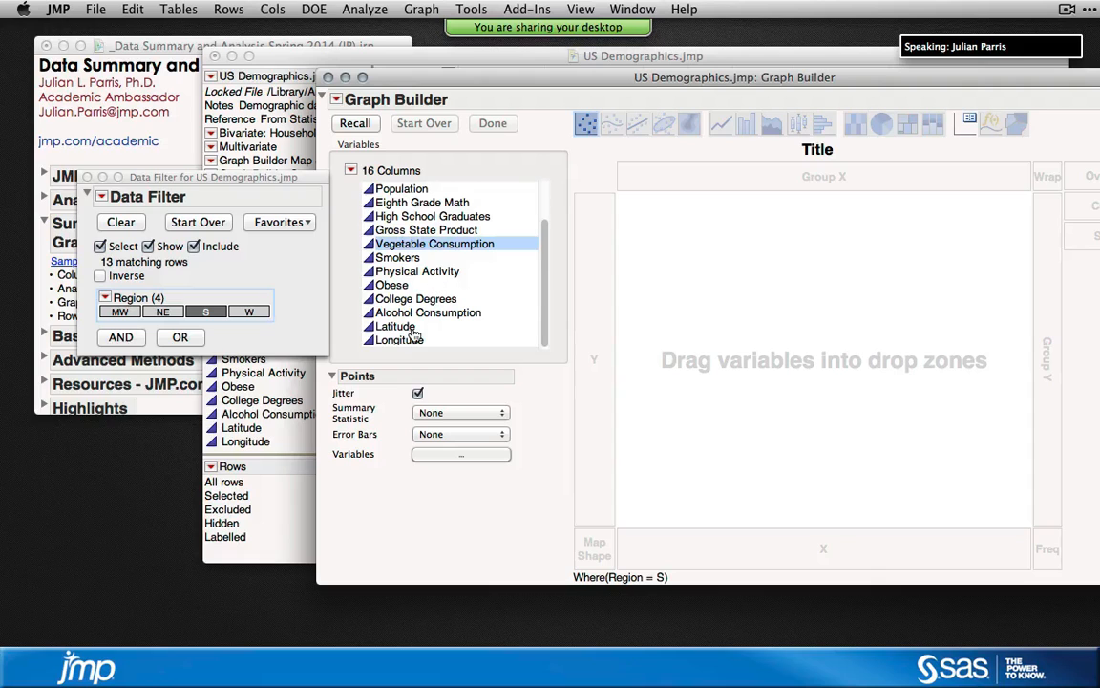
pyautogui.moveTo(428, 312); pyautogui.dragTo(593, 325)
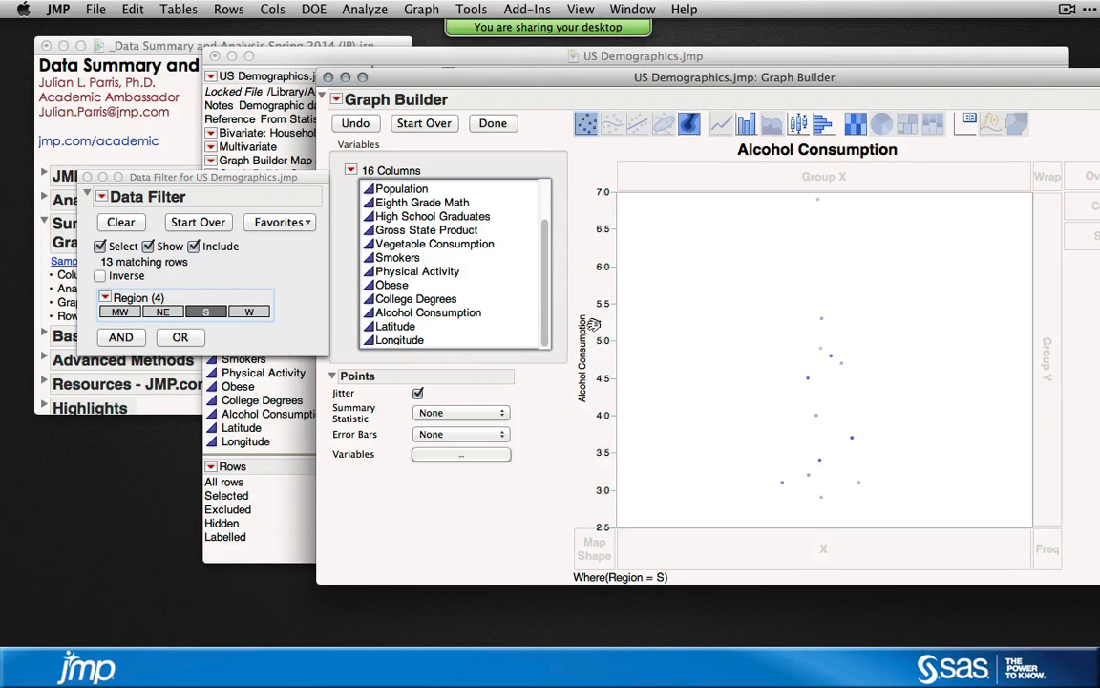
pyautogui.moveTo(398, 257); pyautogui.dragTo(759, 552)
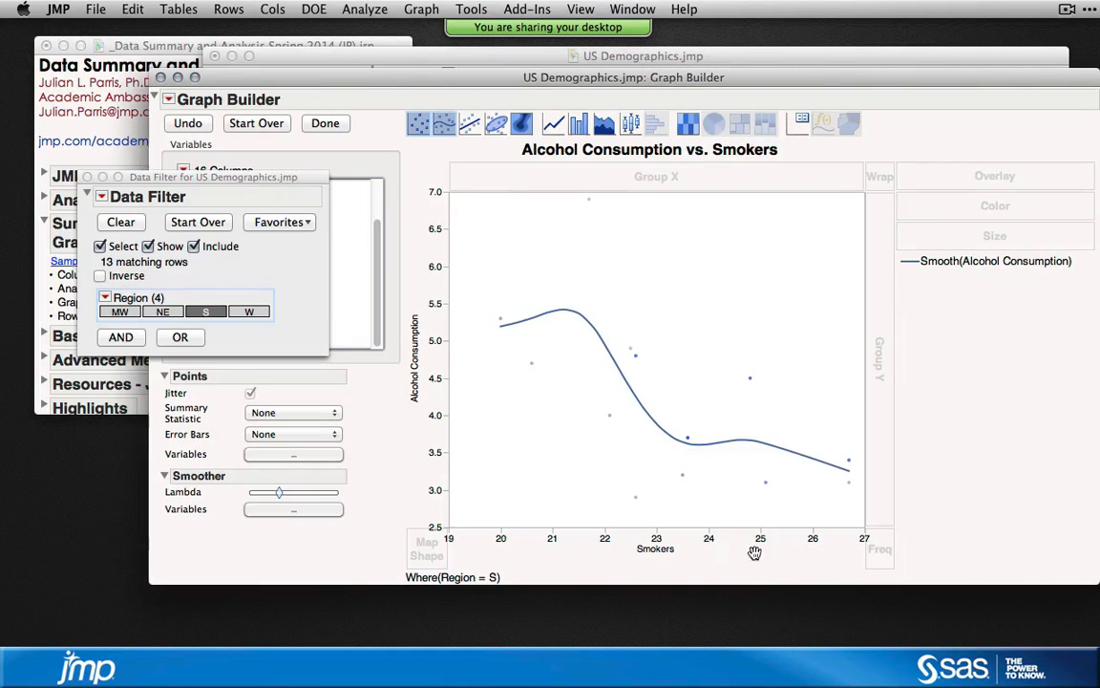
# - Switch the Region filter among NE, MW, S and W to update the graph, ending on NE
pyautogui.click(168, 313)
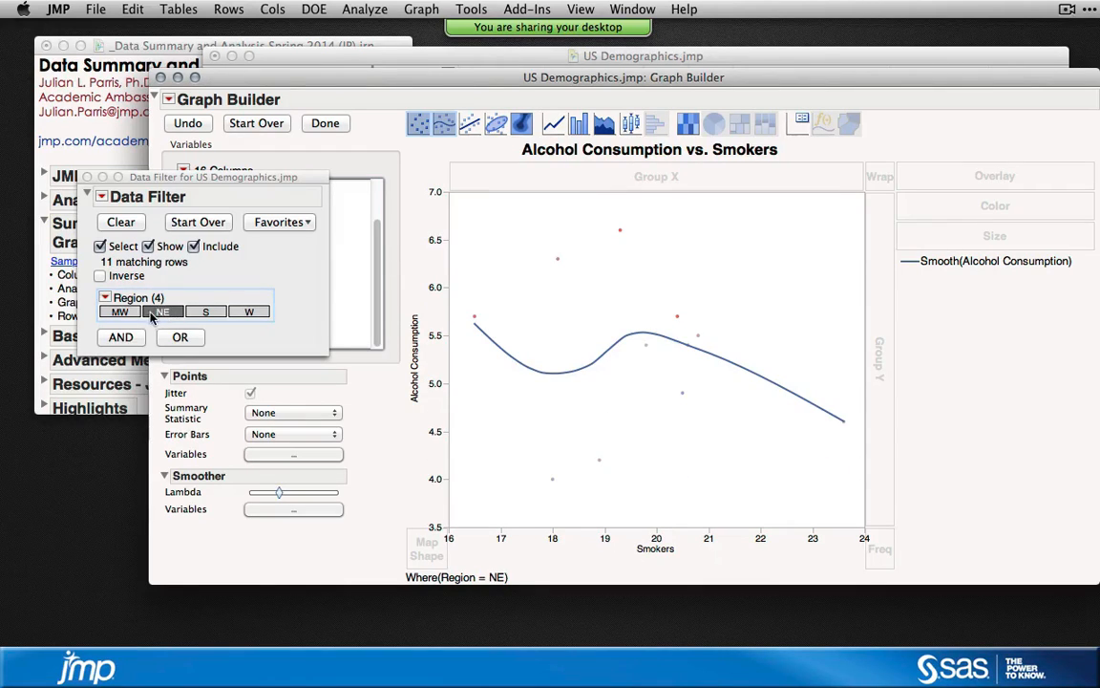
pyautogui.click(120, 312)
pyautogui.click(168, 313)
pyautogui.click(205, 313)
pyautogui.click(246, 313)
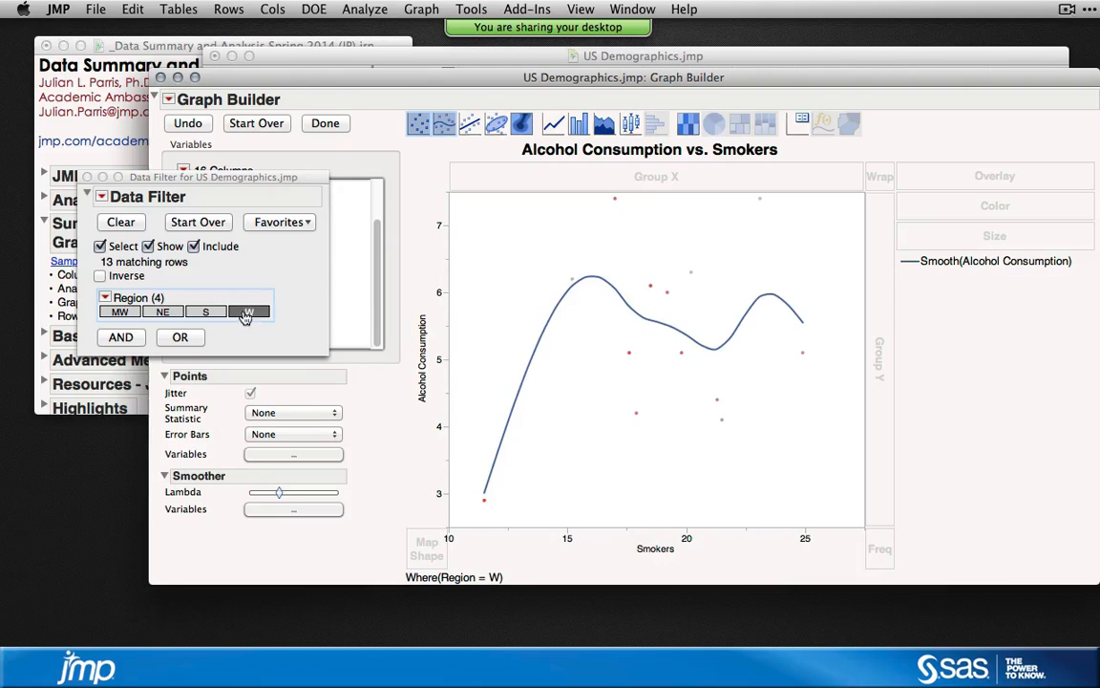
pyautogui.click(204, 312)
pyautogui.click(164, 313)
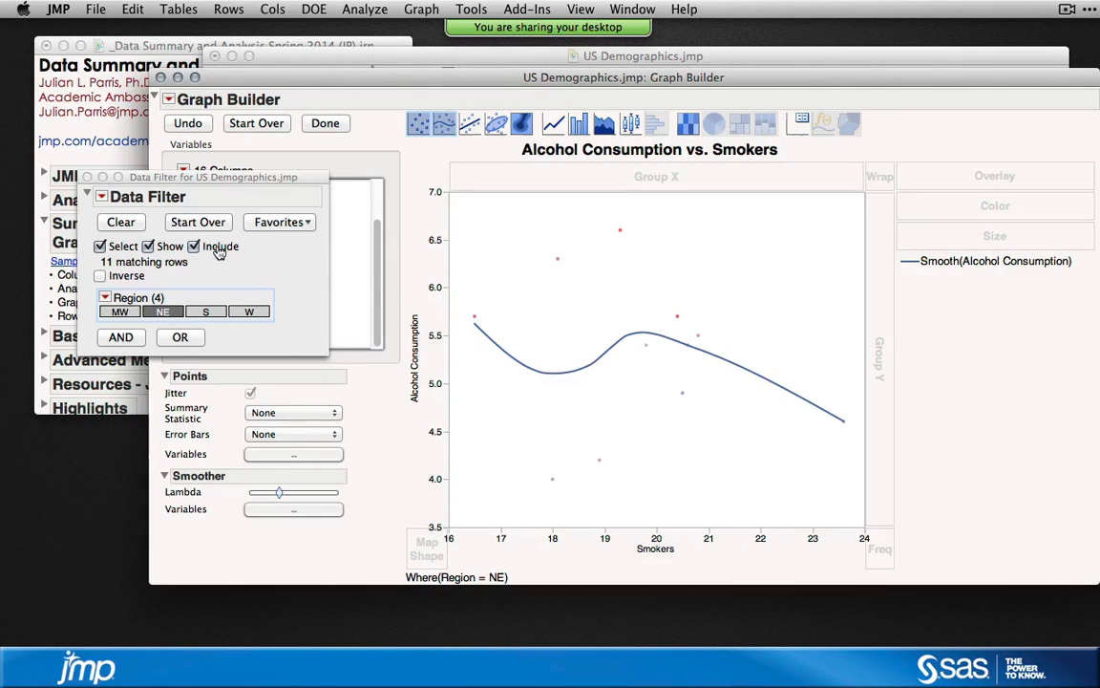
# - Turn off Include in the Data Filter with Show kept on, and reset the selection to the NE region rows
pyautogui.click(219, 247)
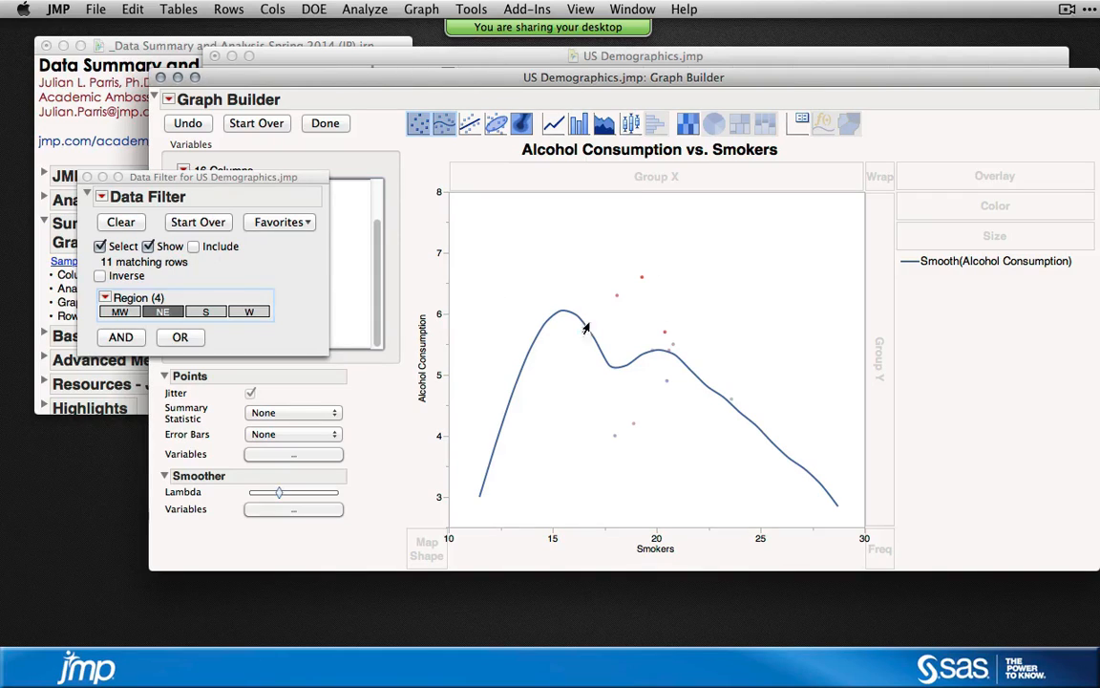
pyautogui.click(618, 271)
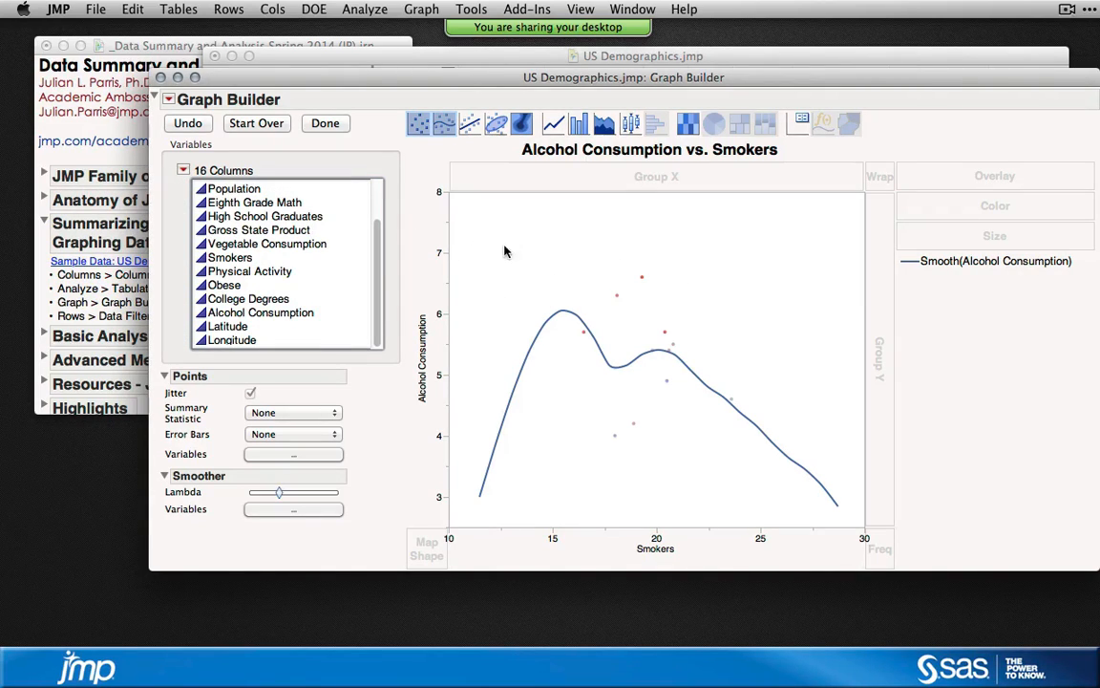
pyautogui.click(179, 10)
pyautogui.moveTo(216, 10)
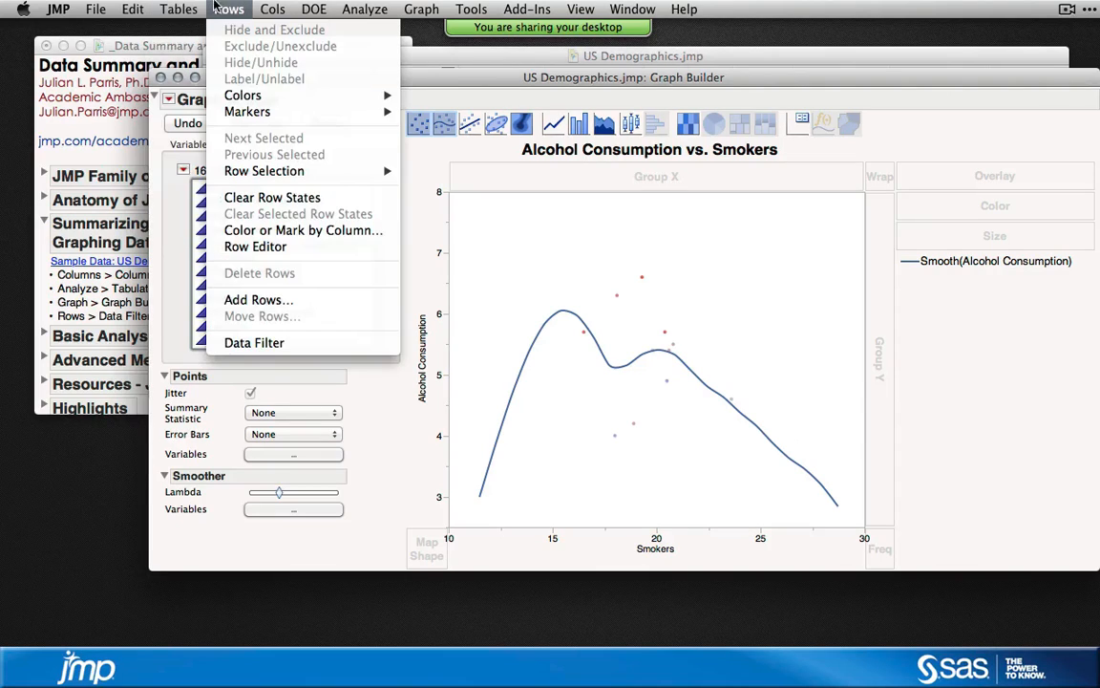
pyautogui.click(256, 343)
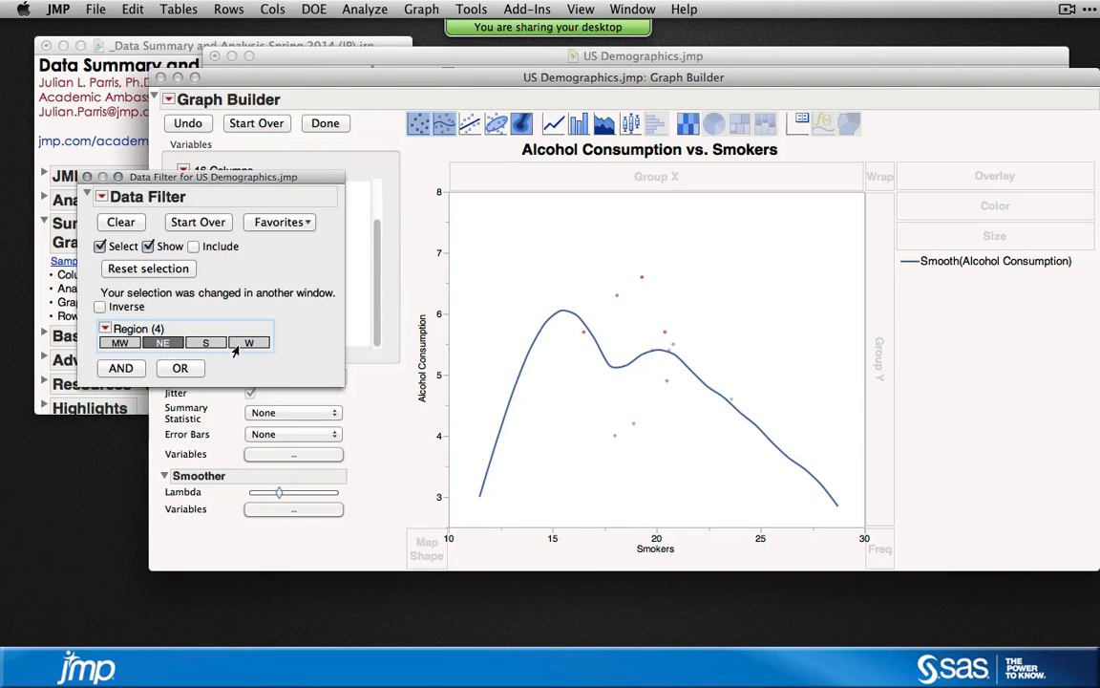
pyautogui.click(150, 245)
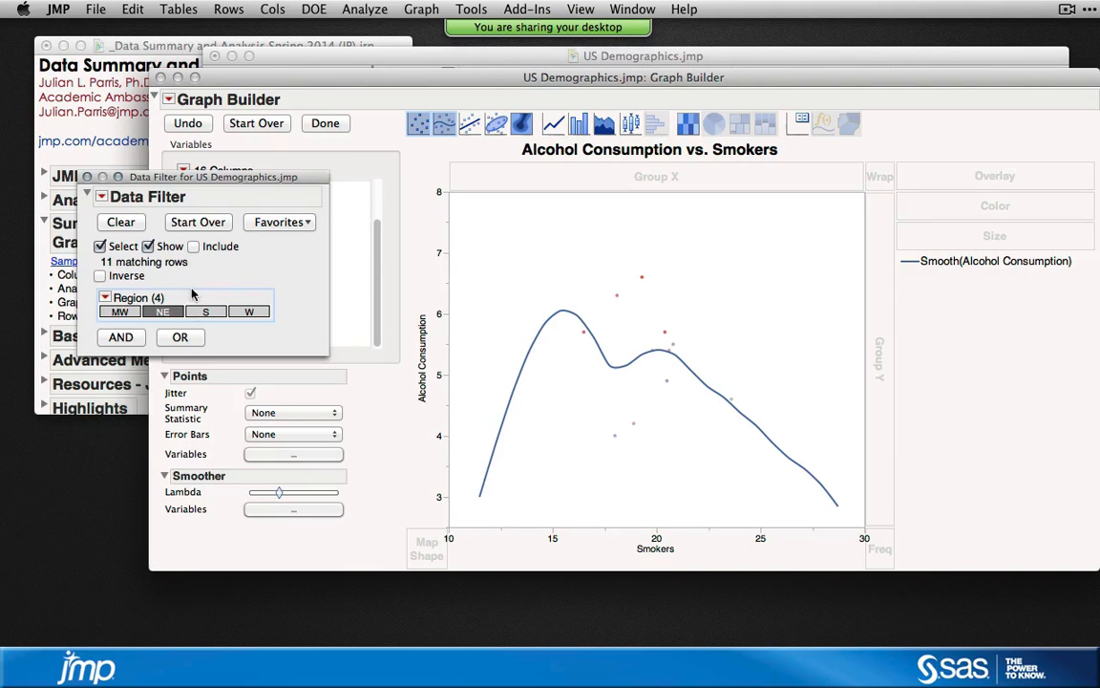
# - Switch the Region filter to W and toggle Show, leaving it off so rows from other regions are not hidden
pyautogui.click(254, 314)
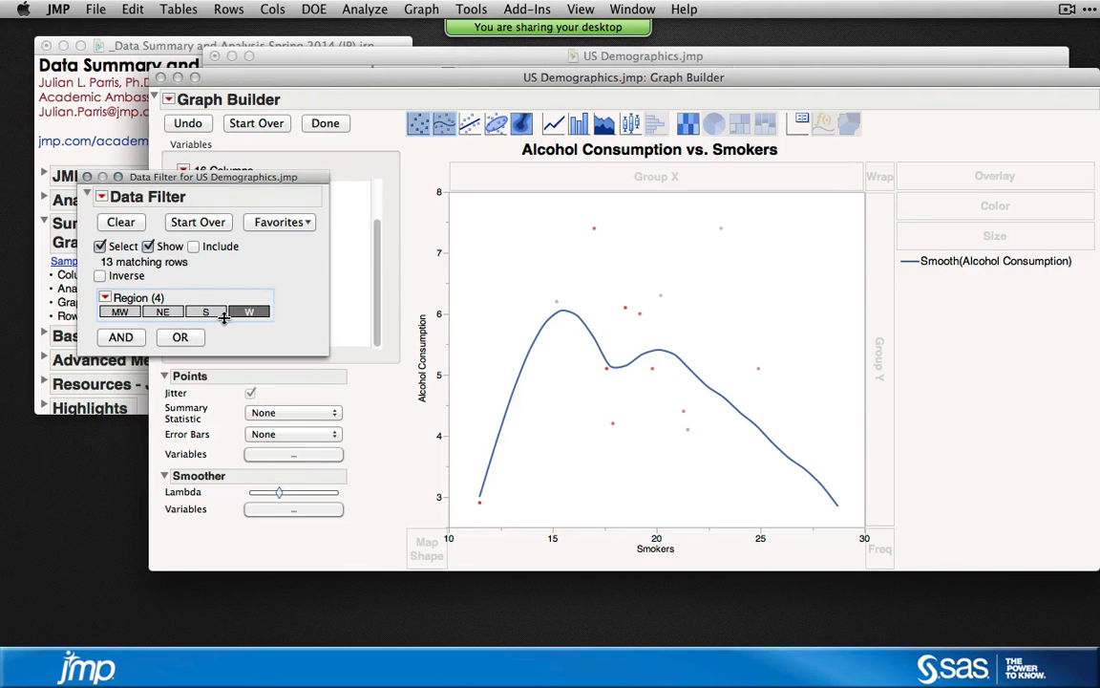
pyautogui.click(148, 246)
pyautogui.click(167, 248)
pyautogui.click(168, 249)
pyautogui.click(163, 248)
pyautogui.click(148, 246)
# - Close the Data Filter and the Graph Builder window, and return to the Data Summary and Analysis journal
pyautogui.click(85, 182)
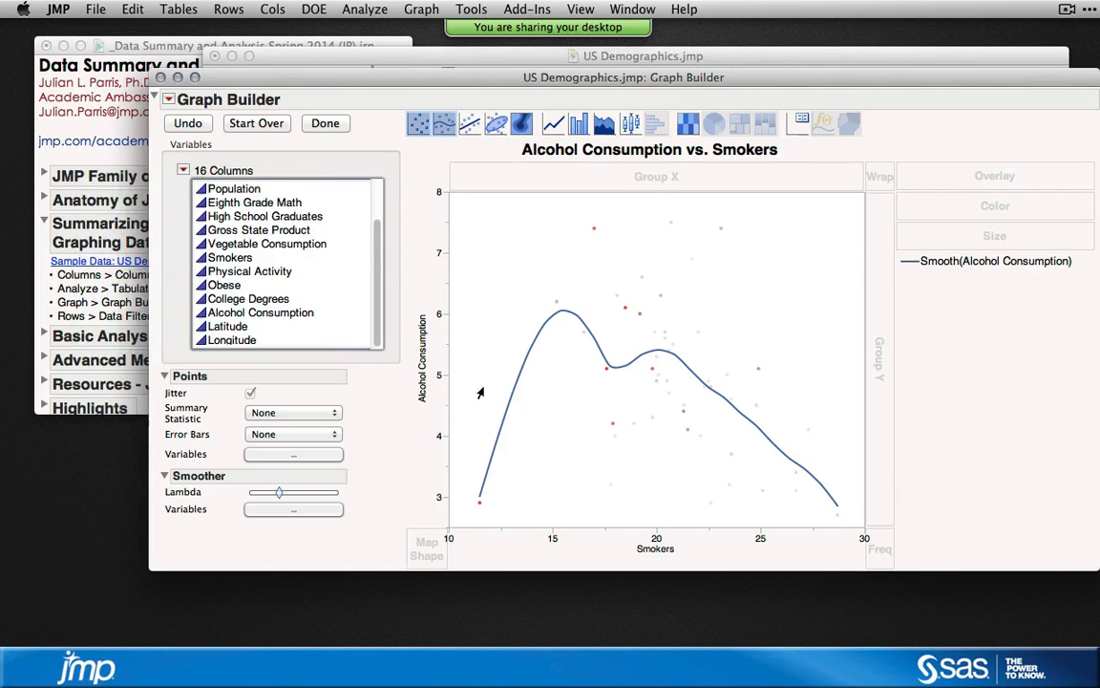
pyautogui.click(160, 77)
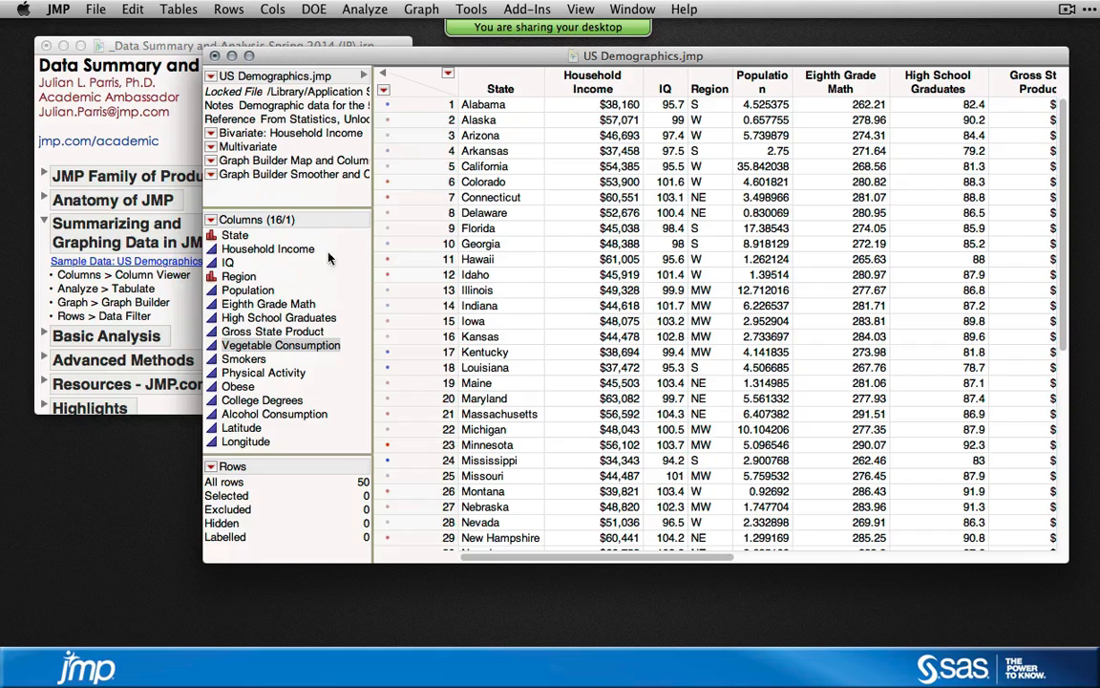
pyautogui.click(136, 321)
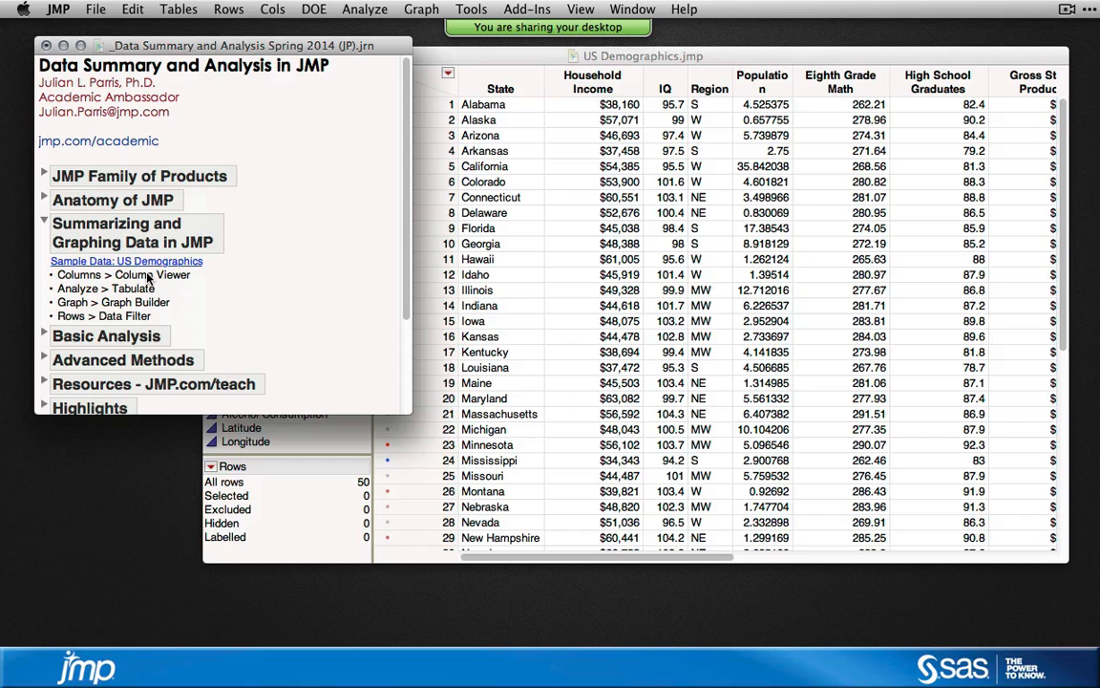
# - Collapse the journal's Summarizing and Graphing Data in JMP section, make the journal window taller, and expand Basic Analysis
pyautogui.click(43, 221)
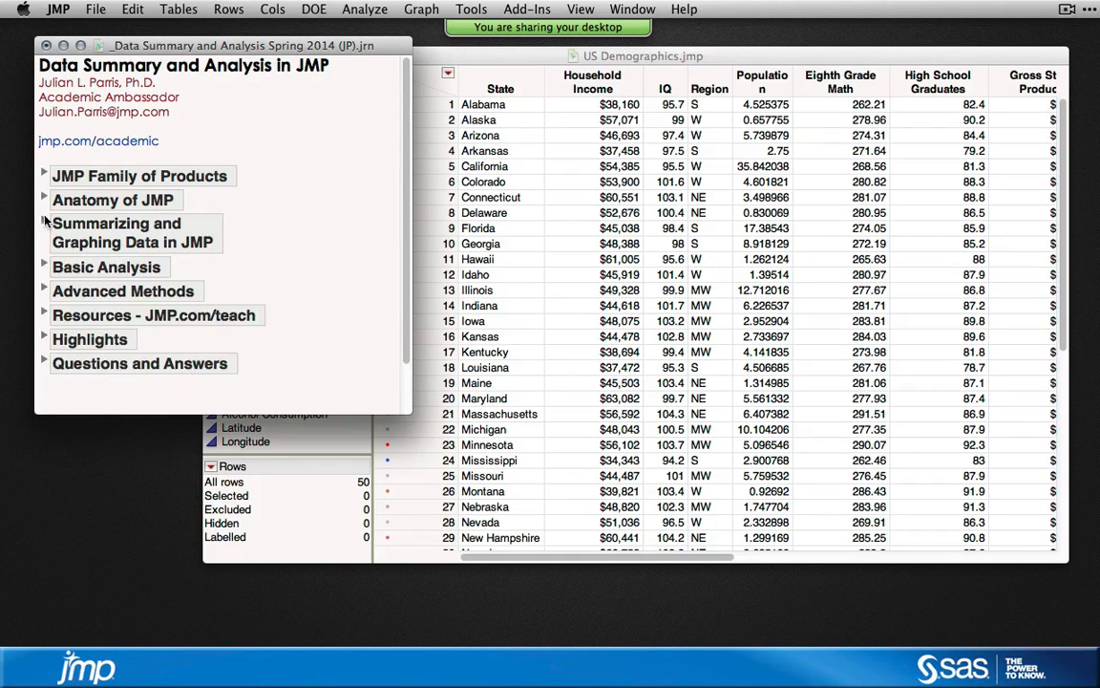
pyautogui.moveTo(415, 410); pyautogui.dragTo(409, 524)
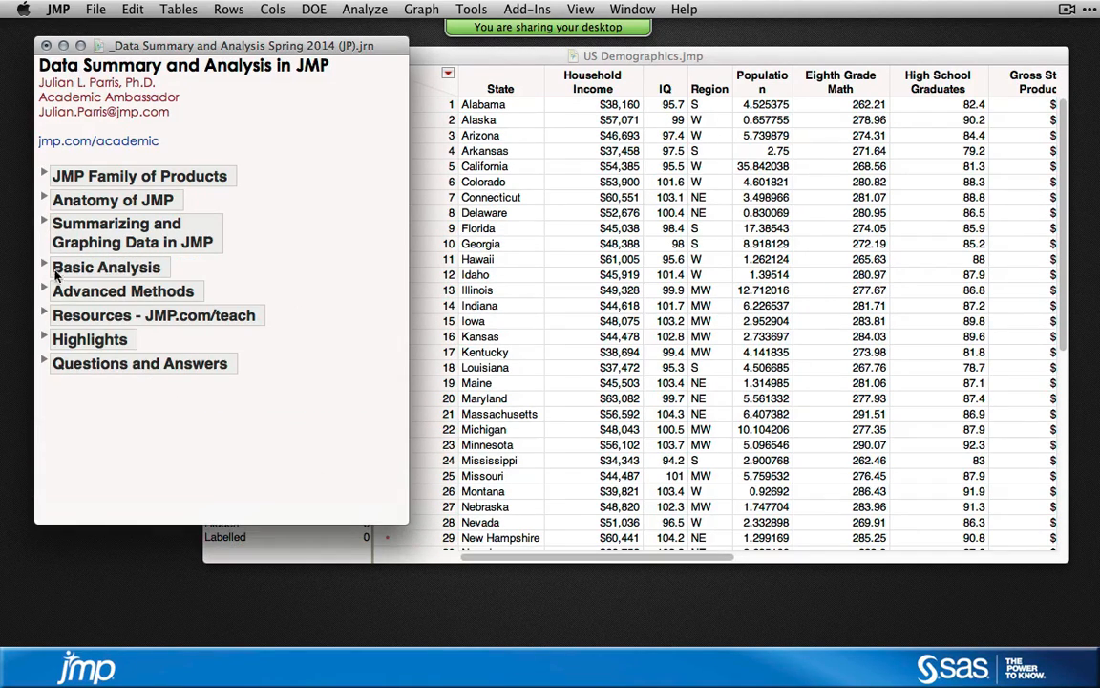
pyautogui.click(43, 267)
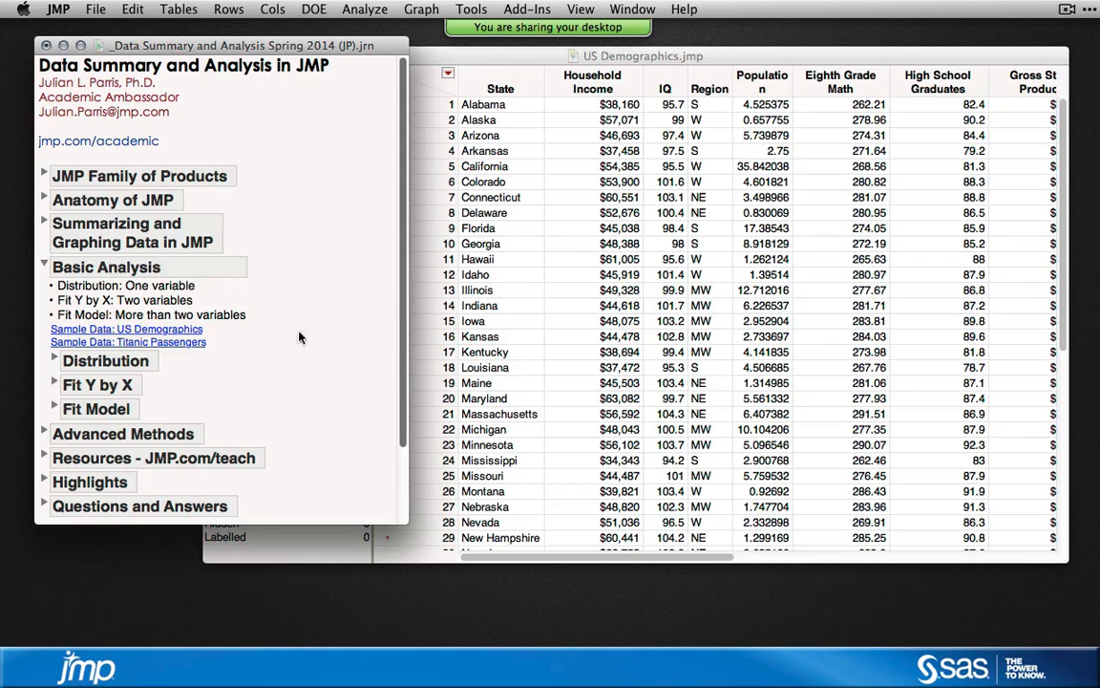
# - Close the US Demographics data table
pyautogui.click(541, 195)
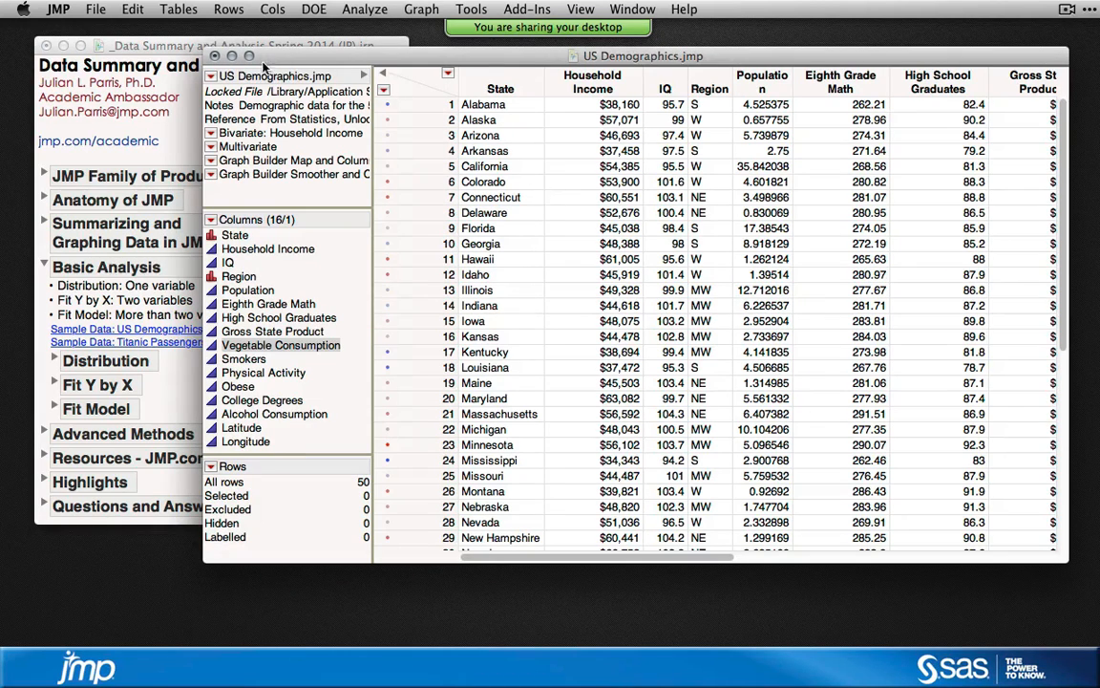
pyautogui.click(215, 55)
pyautogui.click(504, 150)
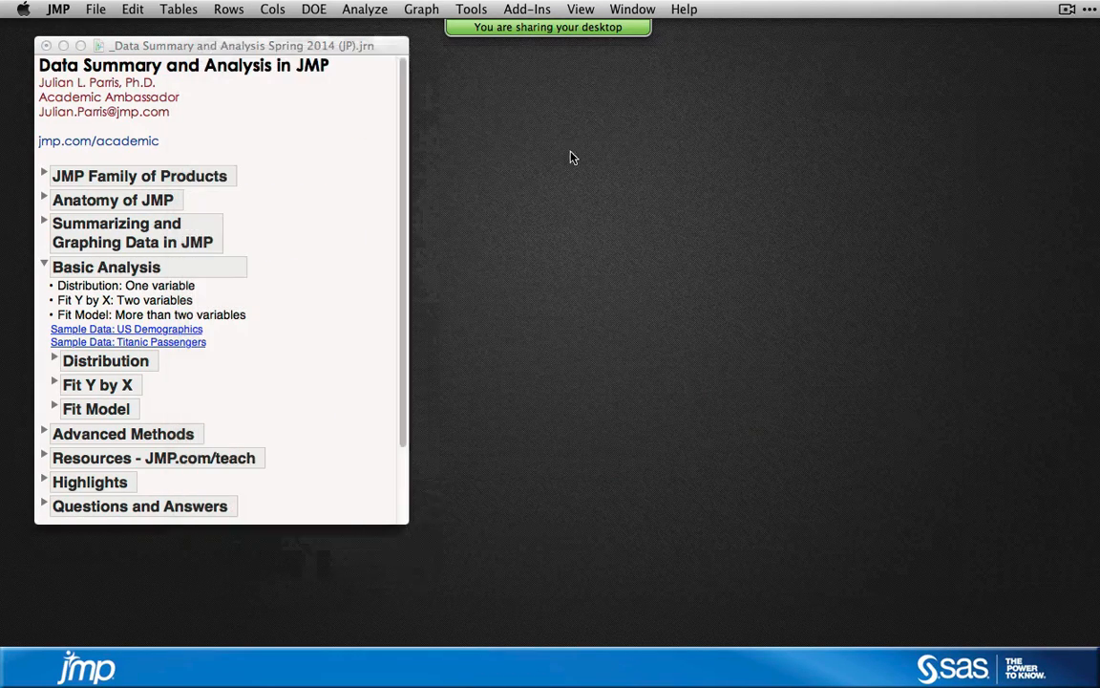
# - Open the Restaurant Tips sample data from the journal's Anatomy of JMP section, and collapse that section again
pyautogui.click(44, 176)
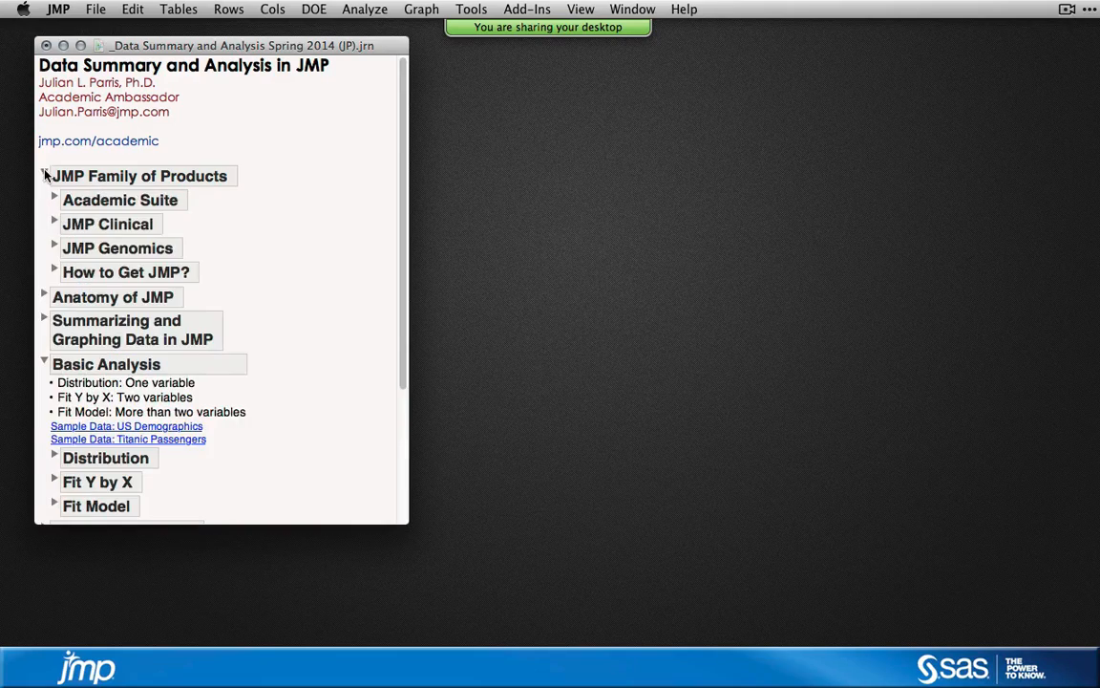
pyautogui.click(44, 175)
pyautogui.click(43, 199)
pyautogui.click(83, 218)
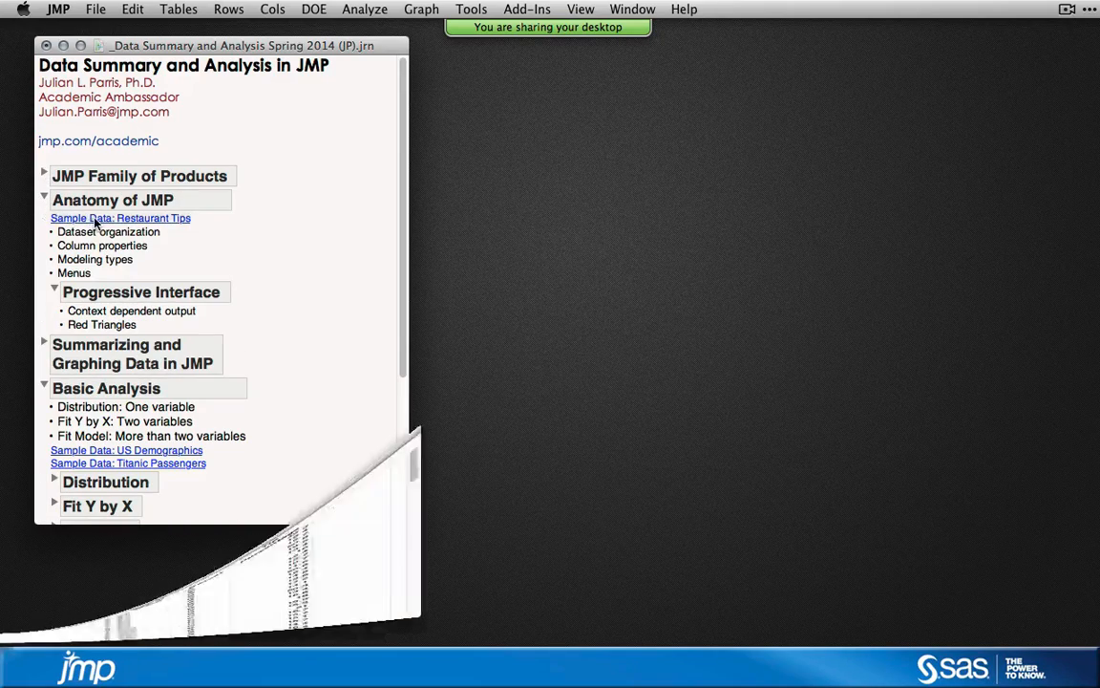
pyautogui.click(43, 180)
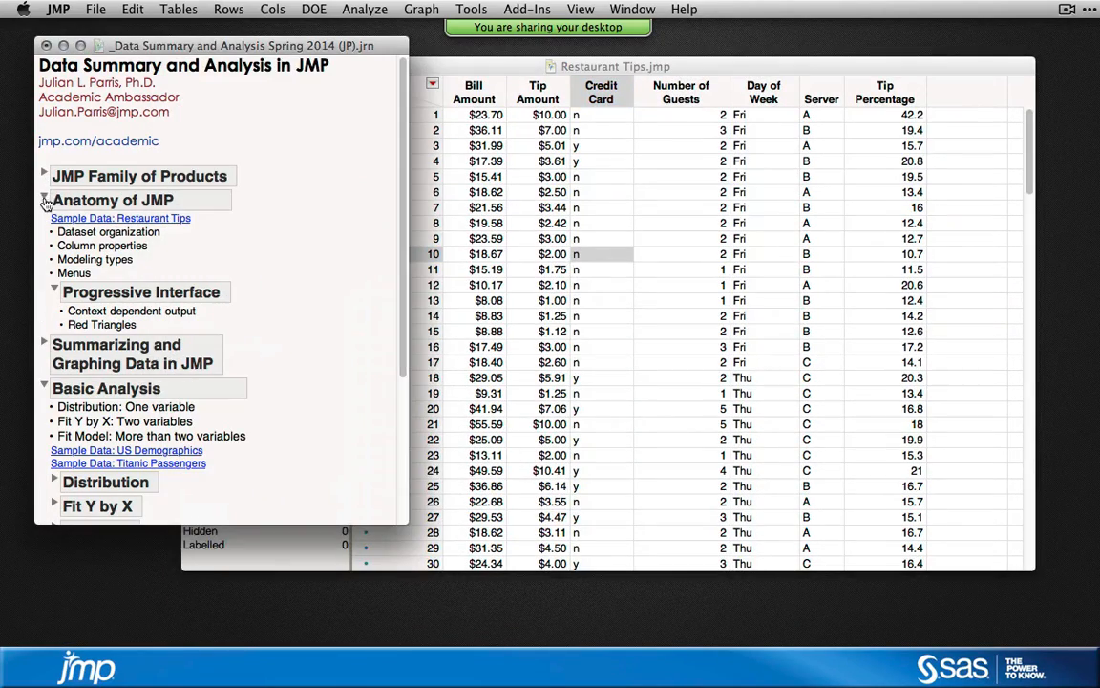
pyautogui.click(43, 200)
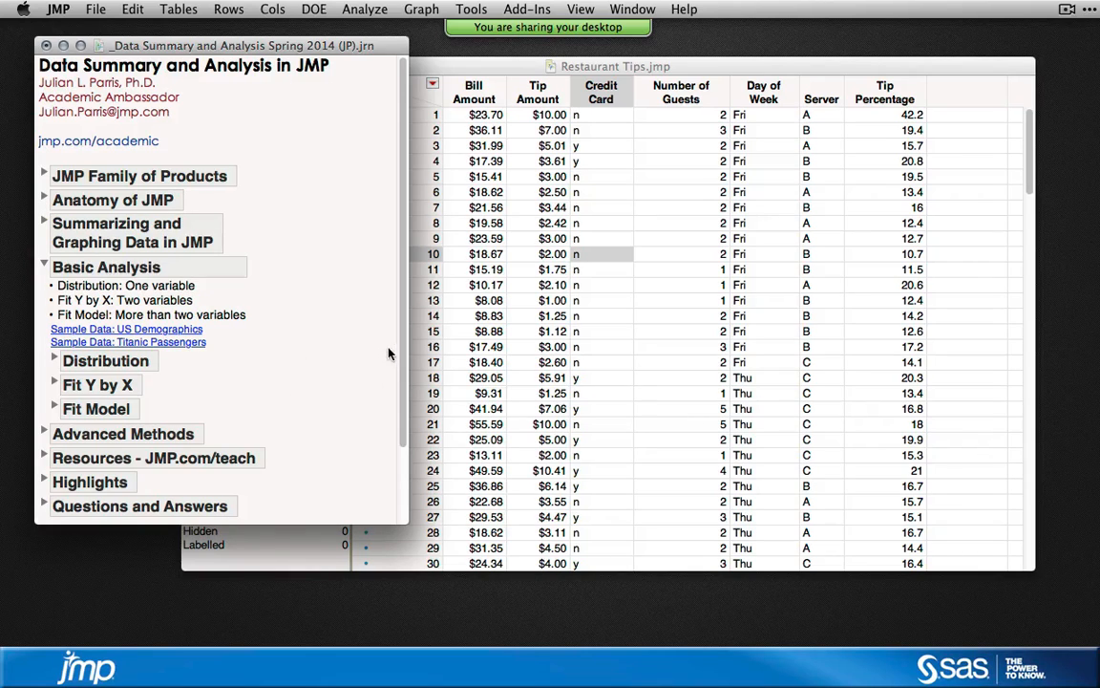
# - Expand the journal's Distribution topic under Basic Analysis, and clear the row and column selections in the Restaurant Tips table
pyautogui.scroll(-3, 287, 315)
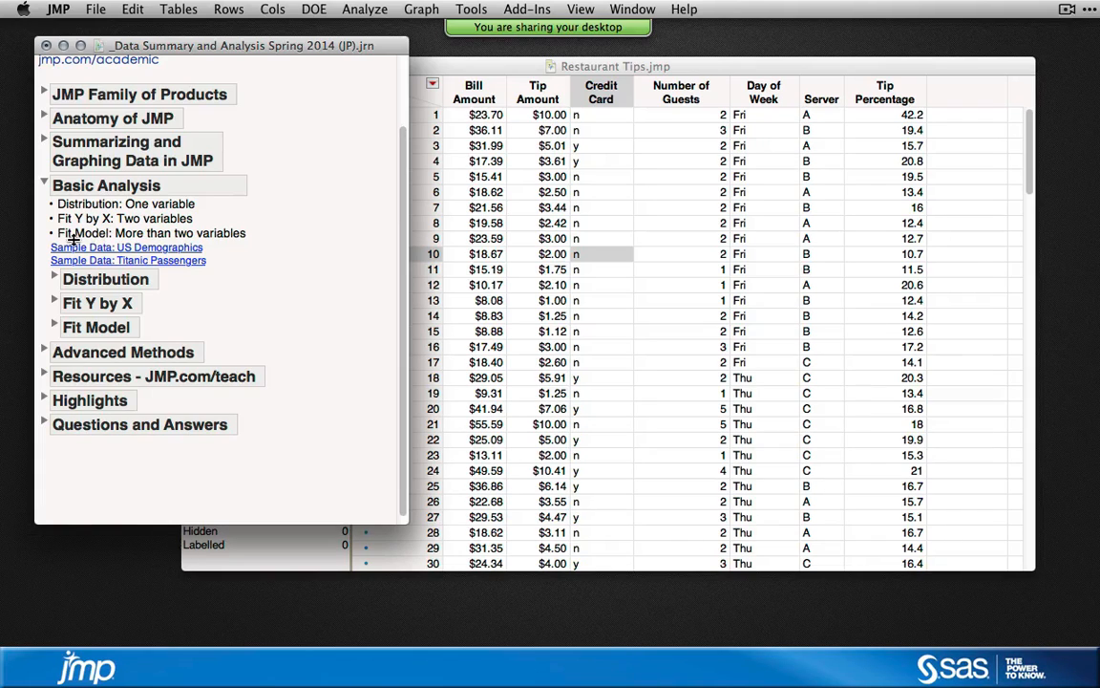
pyautogui.click(54, 280)
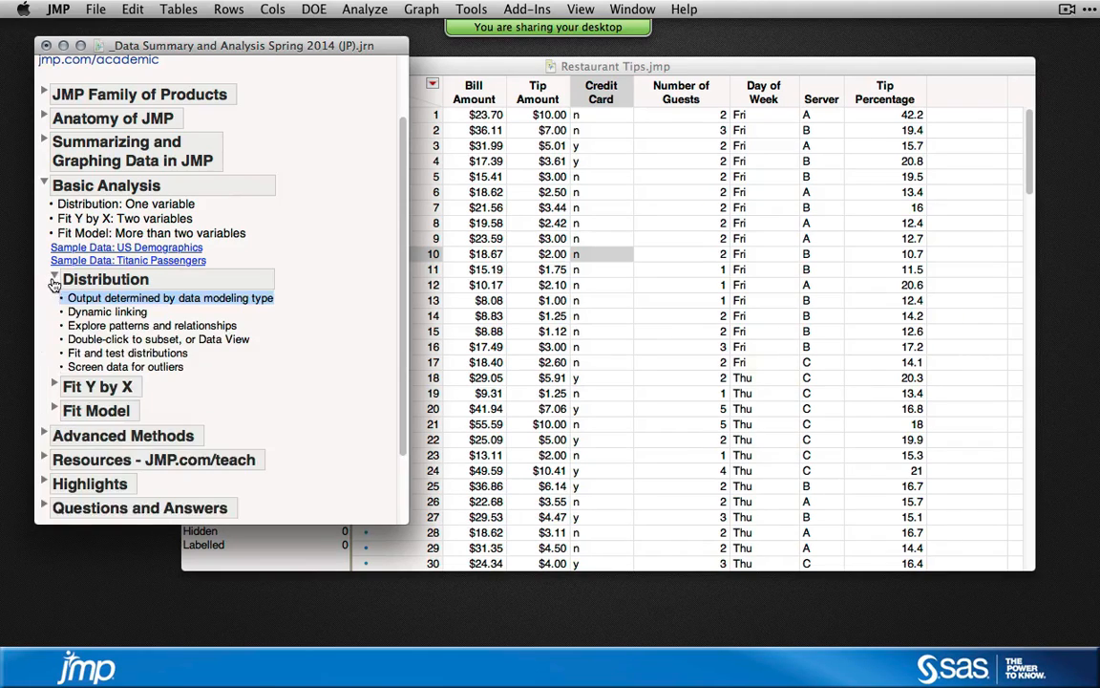
pyautogui.click(549, 323)
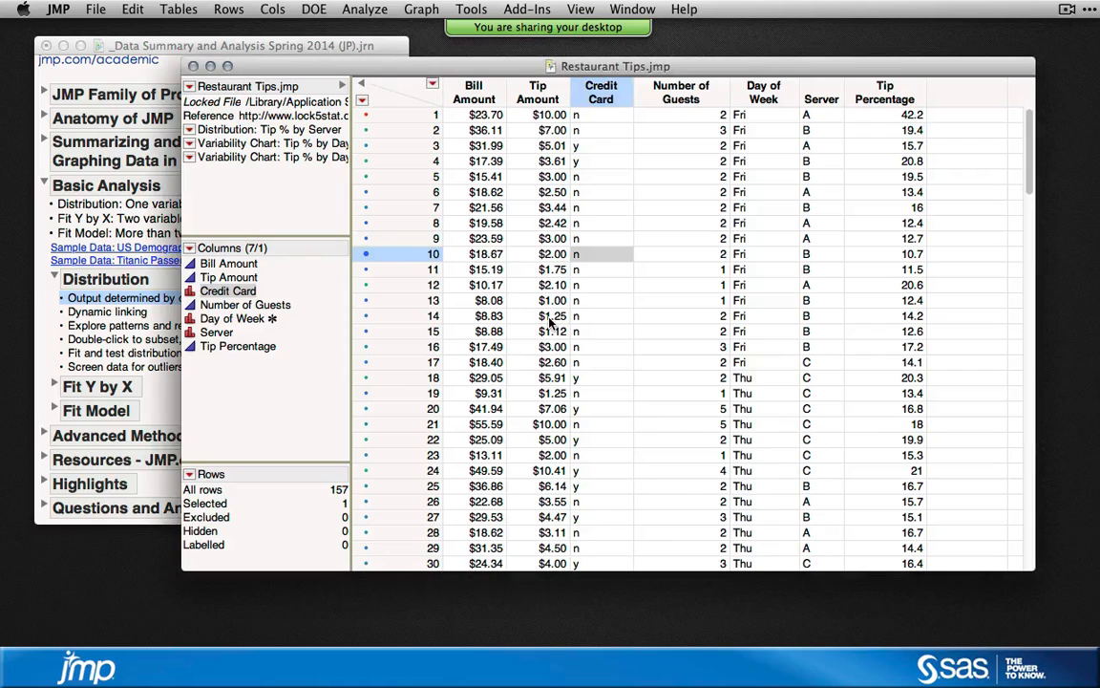
pyautogui.click(405, 99)
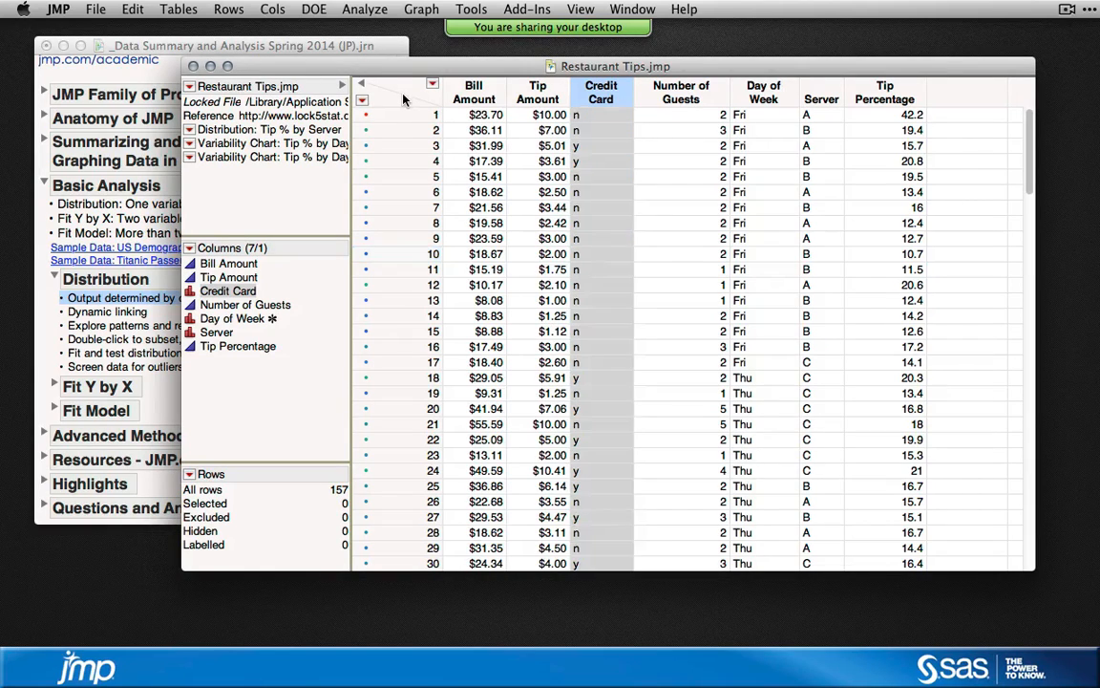
pyautogui.click(409, 91)
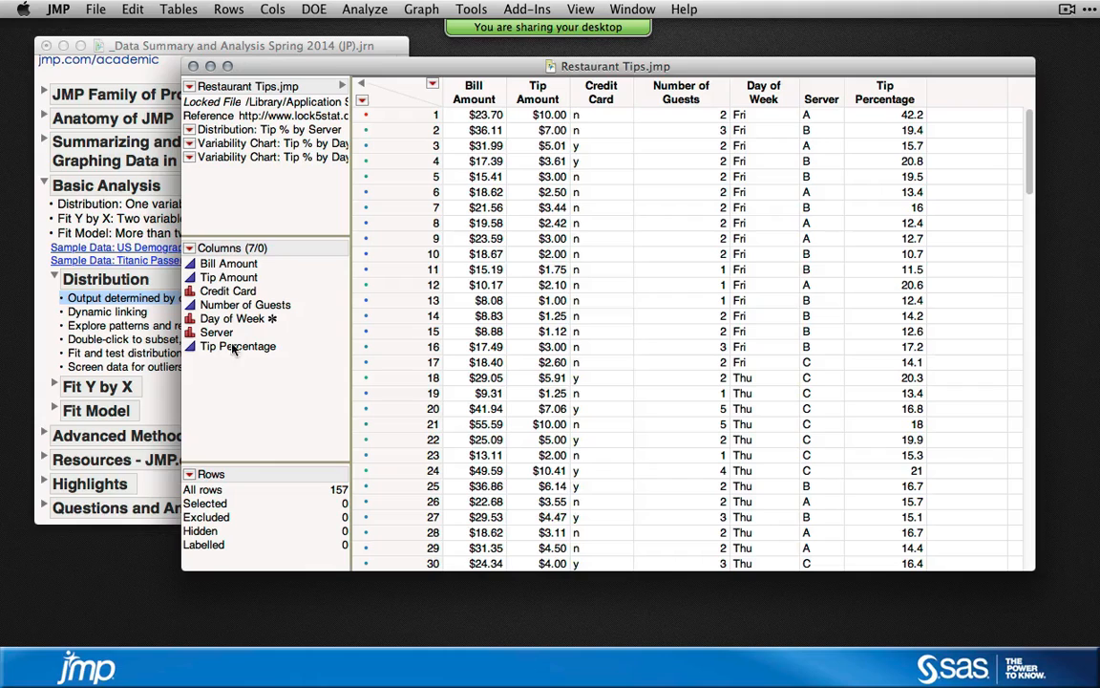
# - Run a Distribution analysis with all seven Restaurant Tips columns, Bill Amount through Tip Percentage, assigned as Y, Columns
pyautogui.click(361, 9)
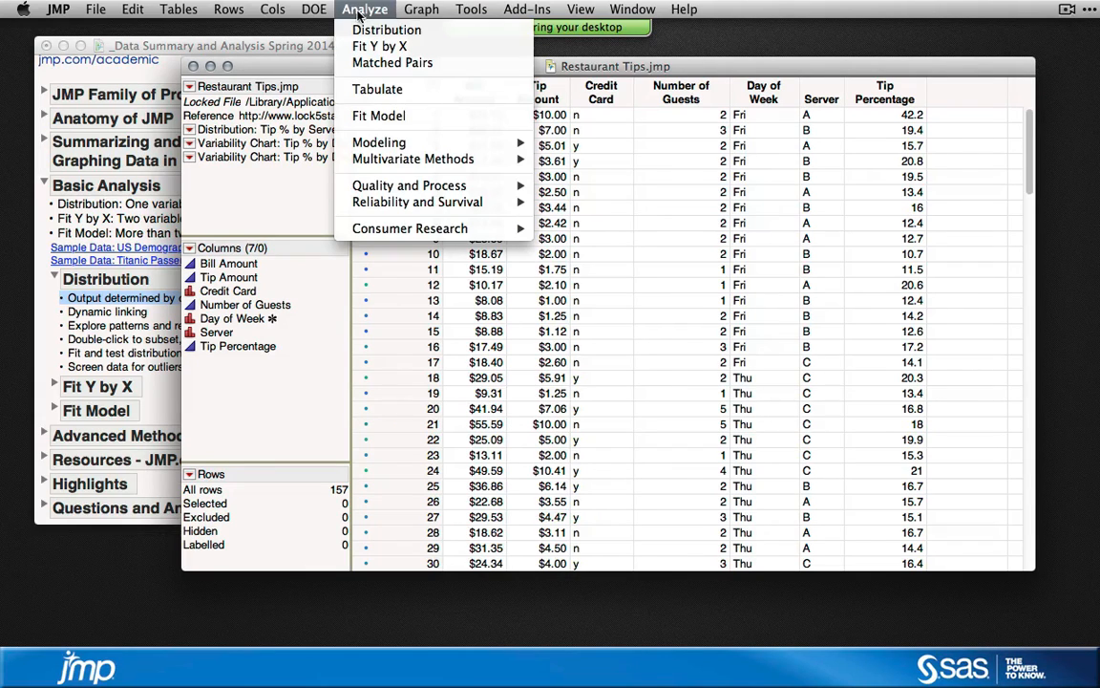
pyautogui.click(336, 29)
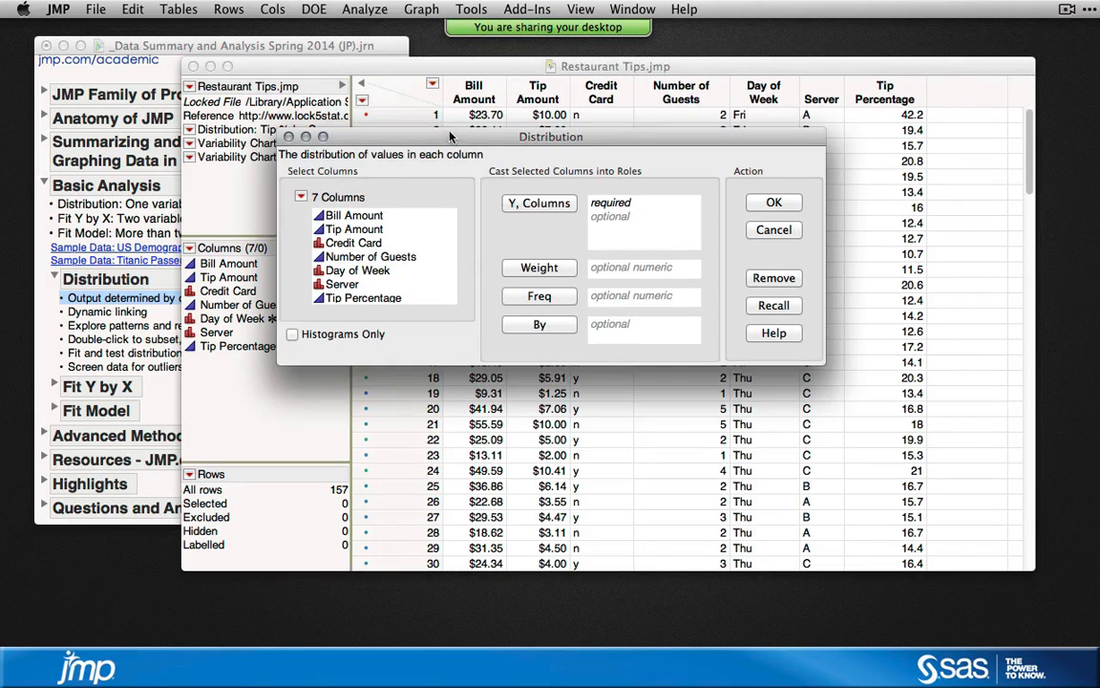
pyautogui.moveTo(449, 136); pyautogui.dragTo(475, 124)
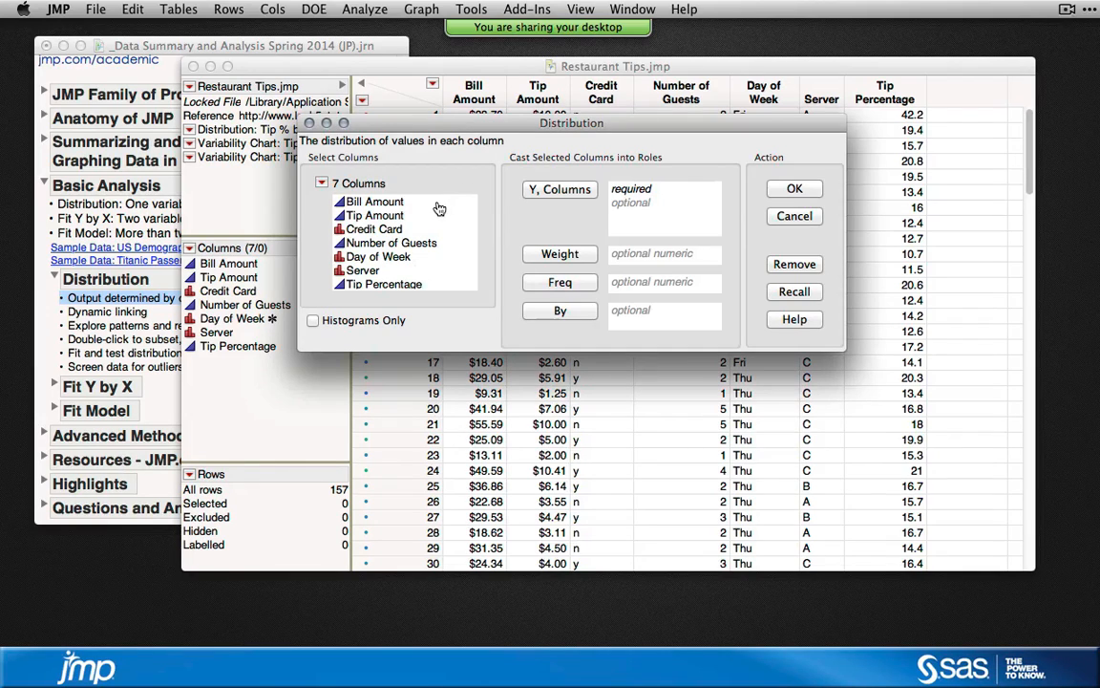
pyautogui.moveTo(382, 200); pyautogui.dragTo(446, 293)
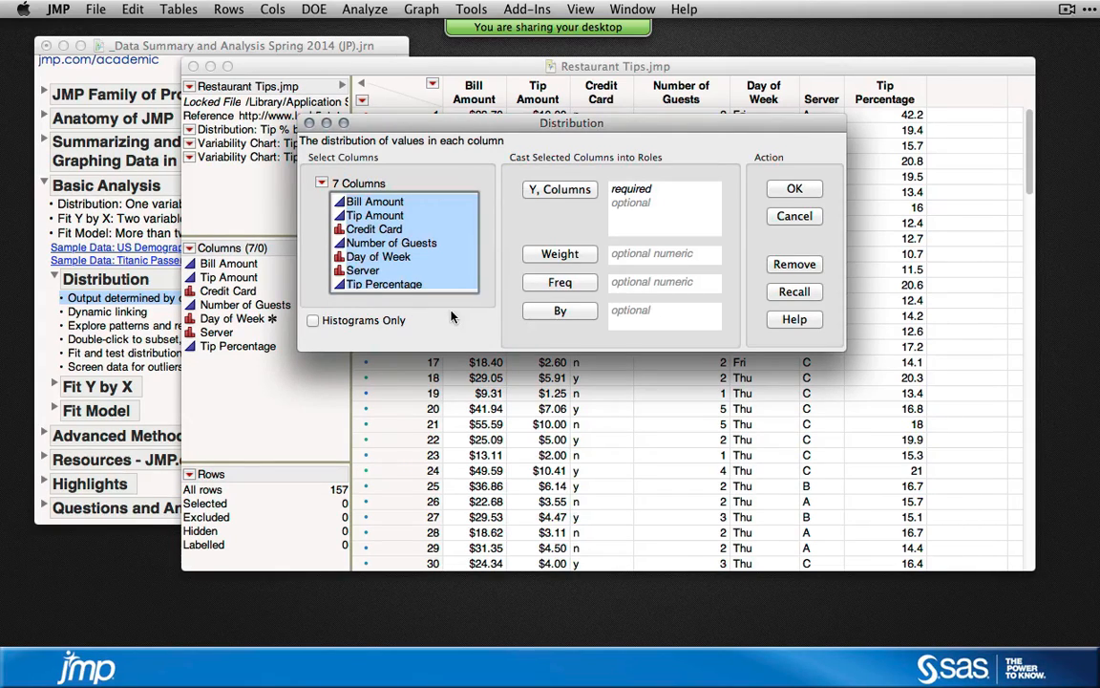
pyautogui.click(567, 194)
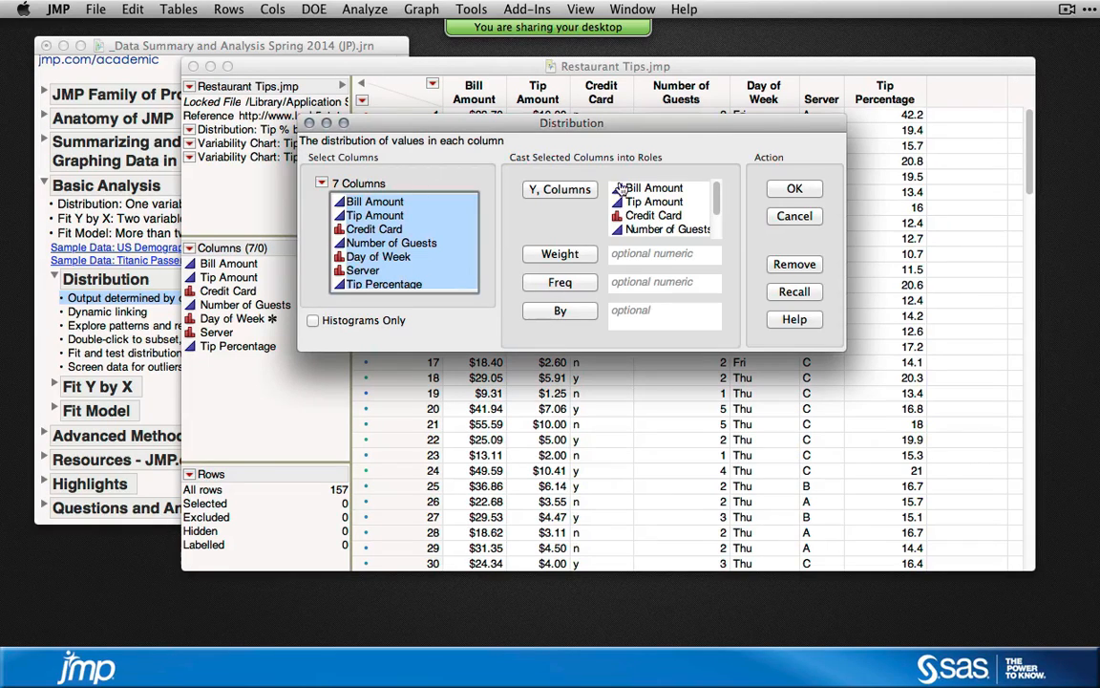
pyautogui.click(795, 188)
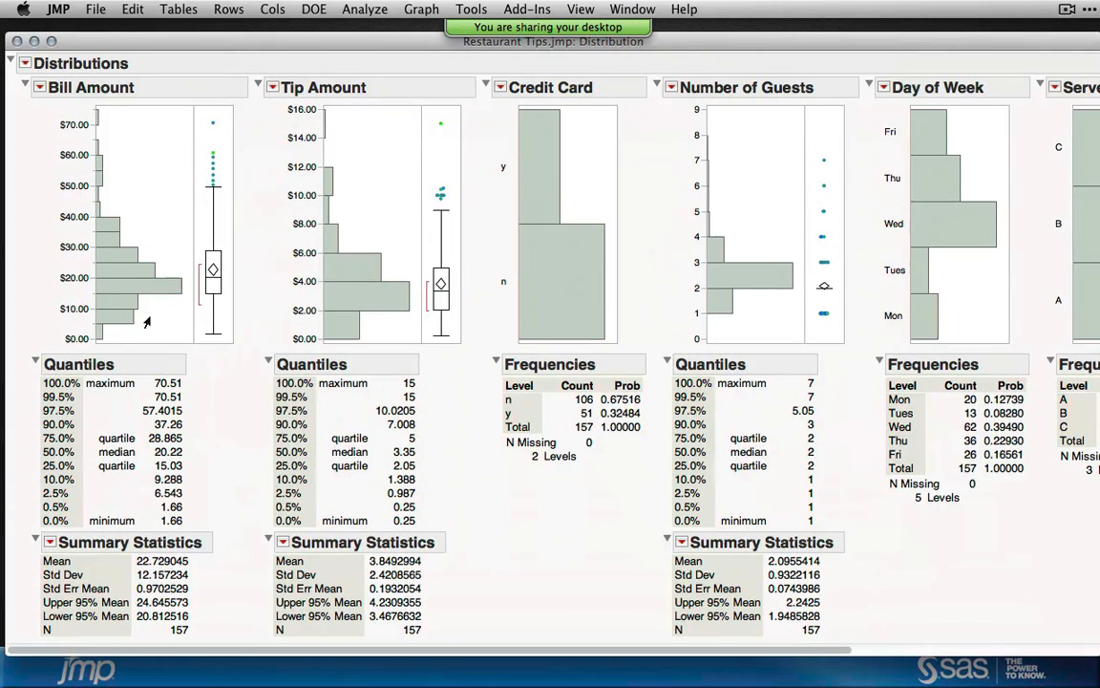
# - Stack the distribution reports vertically with horizontal histograms, and look through the report for each variable
pyautogui.moveTo(552, 648); pyautogui.dragTo(448, 629)
pyautogui.moveTo(177, 44); pyautogui.dragTo(186, 39)
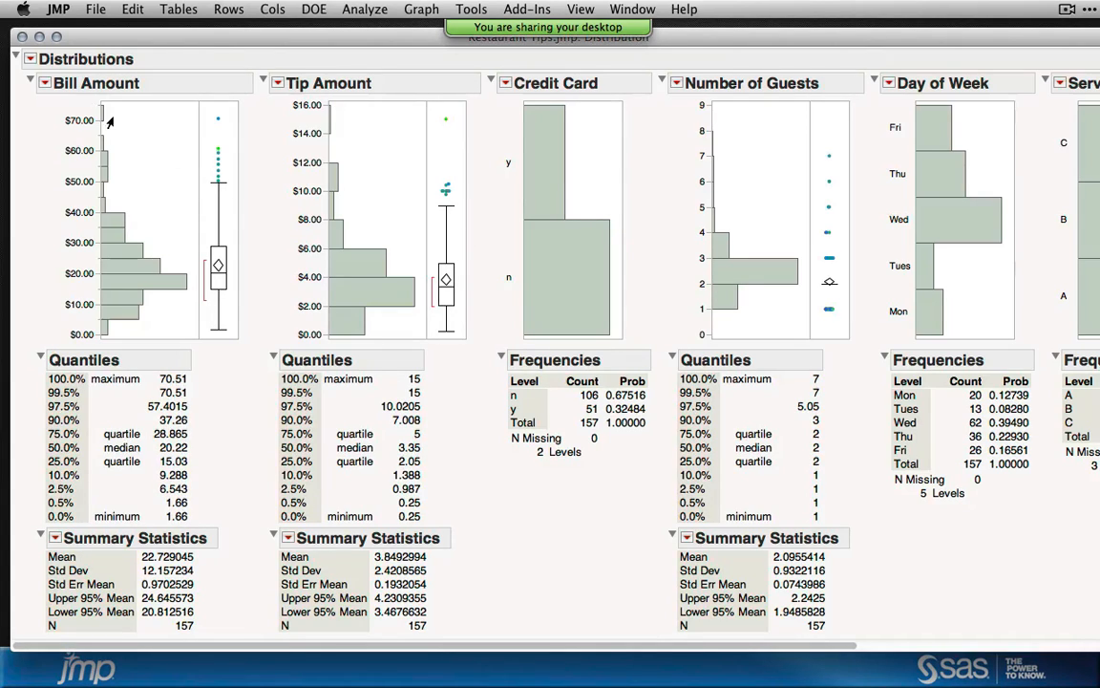
pyautogui.click(29, 60)
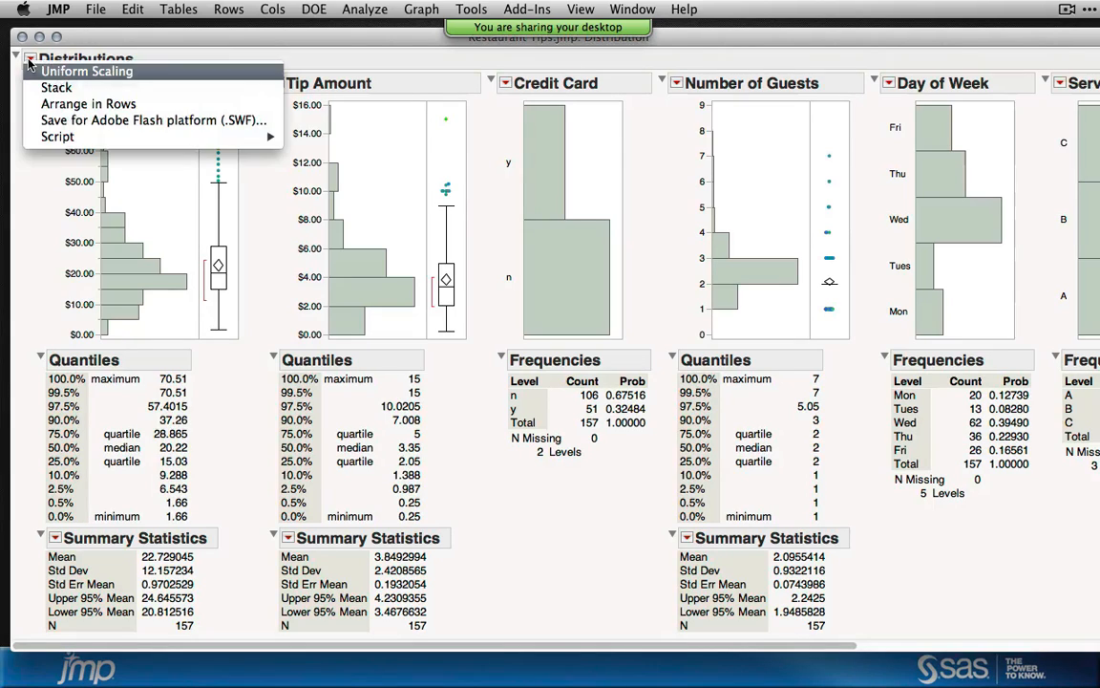
pyautogui.click(45, 88)
pyautogui.moveTo(196, 35); pyautogui.dragTo(347, 34)
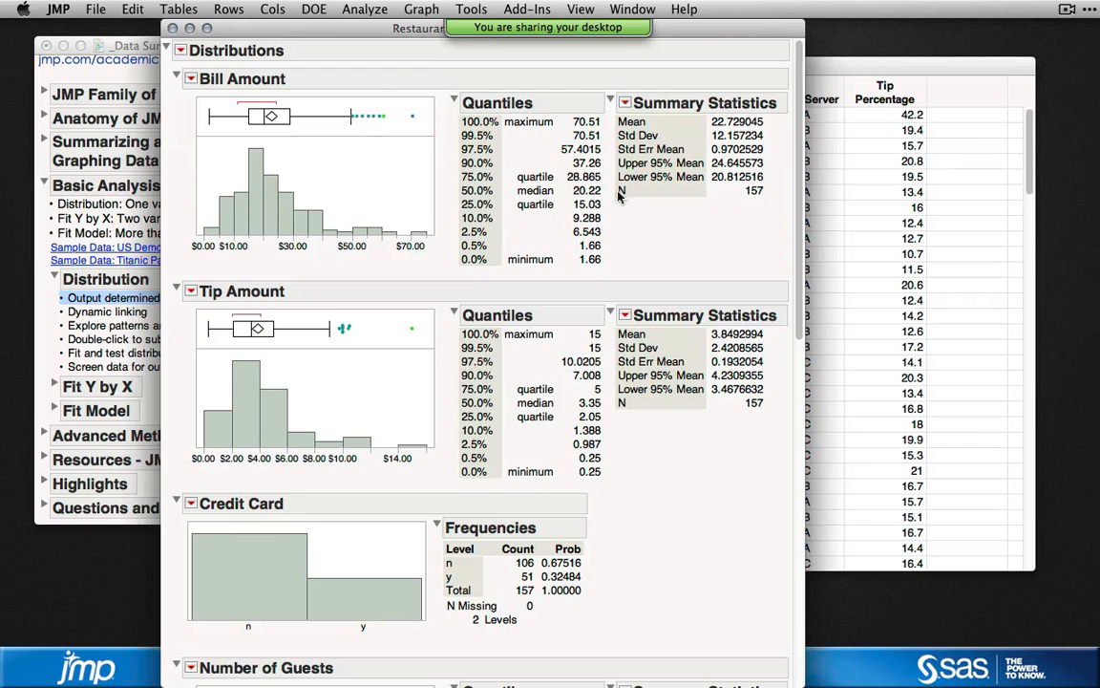
pyautogui.scroll(-1, 801, 129)
pyautogui.scroll(-10, 801, 129)
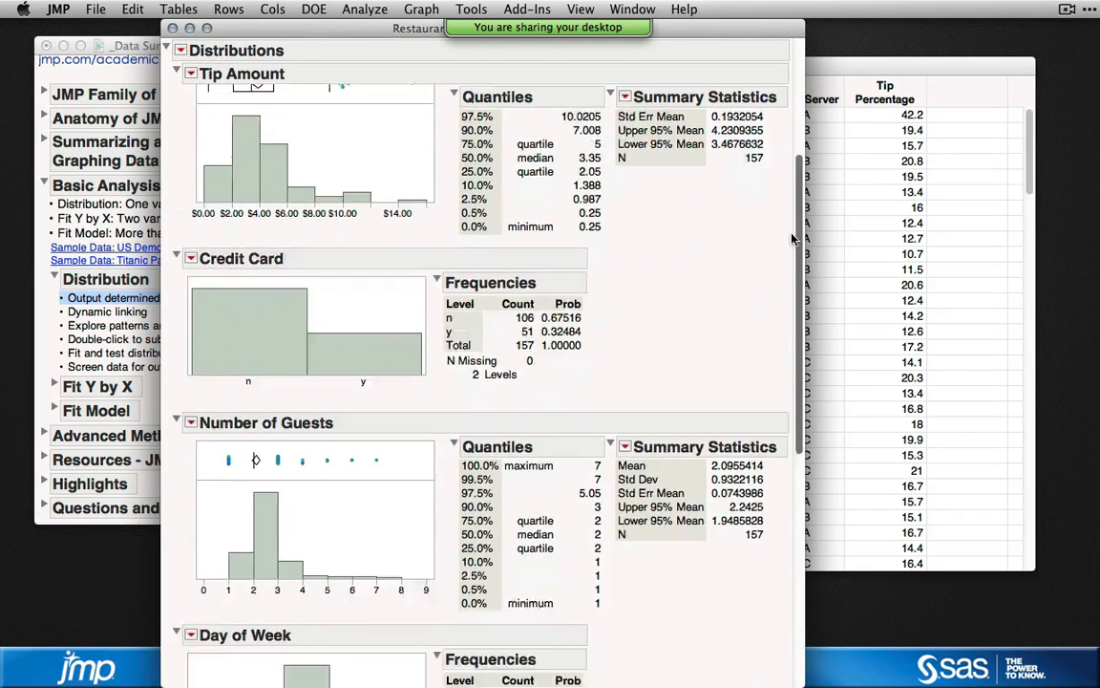
pyautogui.scroll(10, 807, 105)
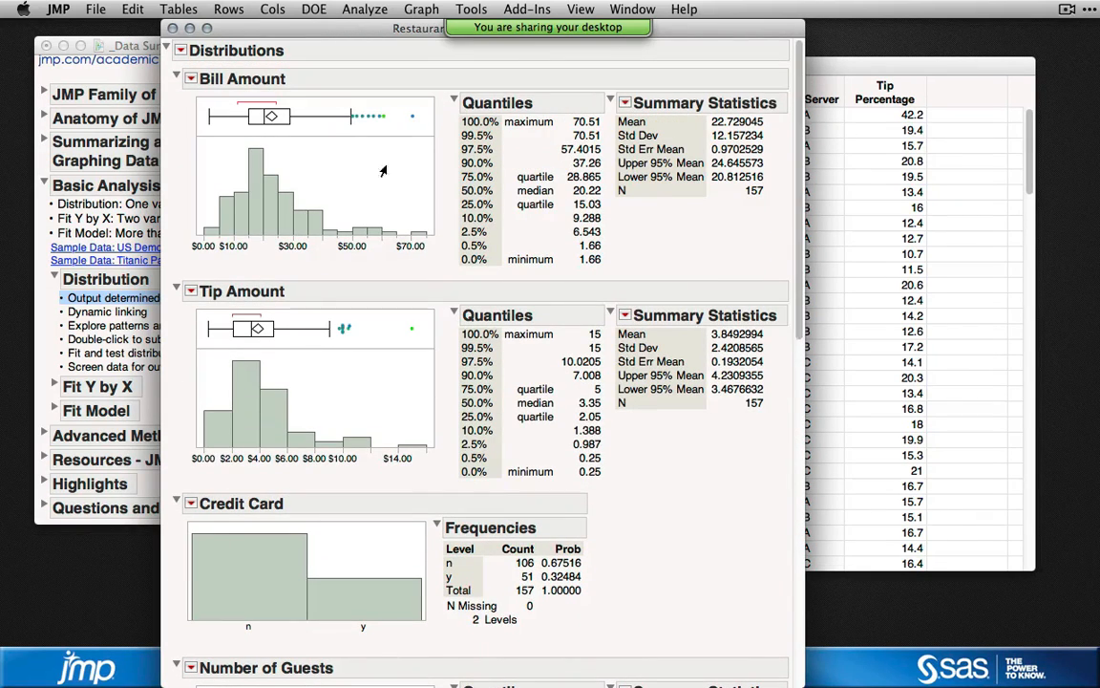
# - Turn off stacking so the distribution reports are laid out side by side
pyautogui.click(181, 49)
pyautogui.click(203, 81)
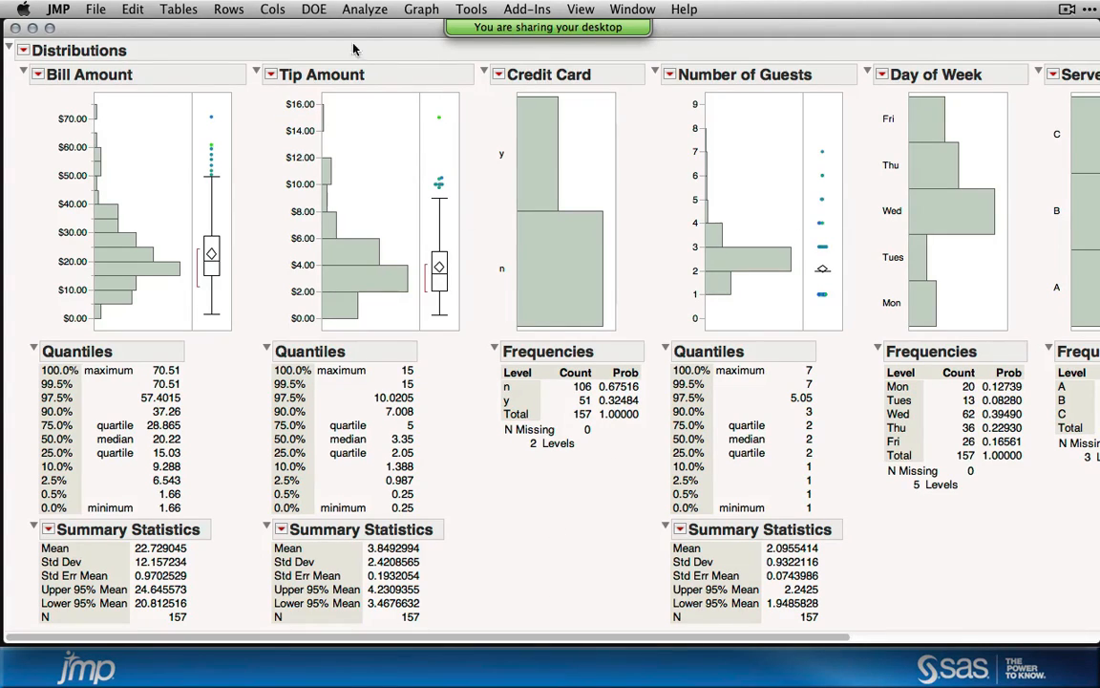
# - Test the mean of Number of Guests against a hypothesized mean of 2, including the Wilcoxon Signed Rank test, and review the results
pyautogui.moveTo(345, 19); pyautogui.dragTo(425, 10)
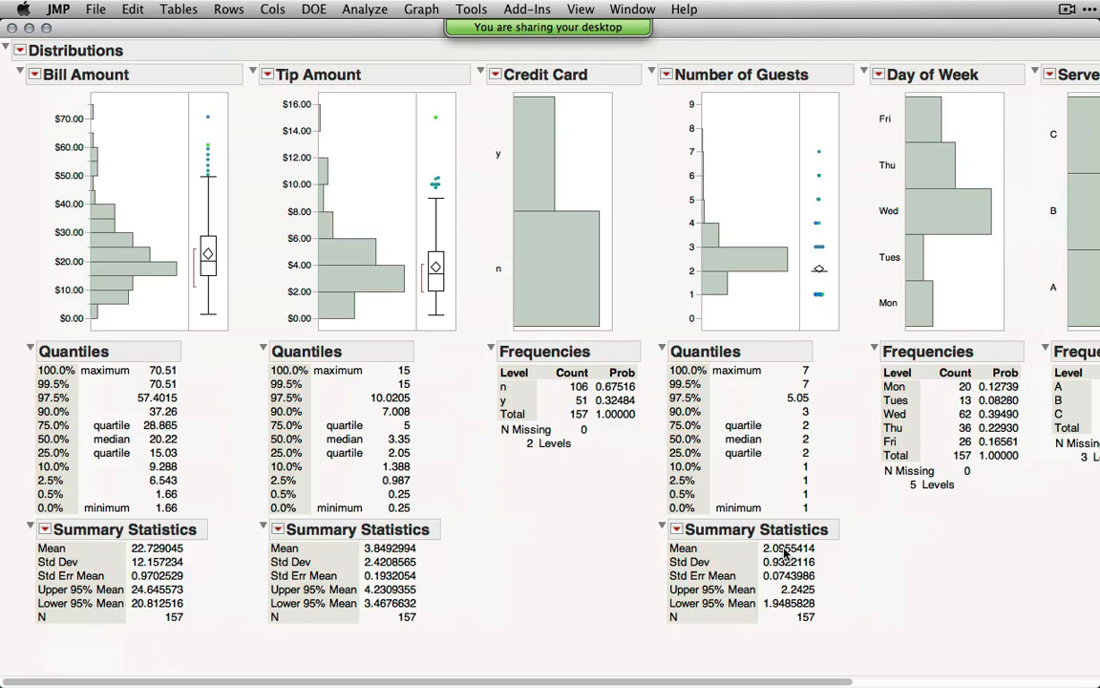
pyautogui.moveTo(786, 553)
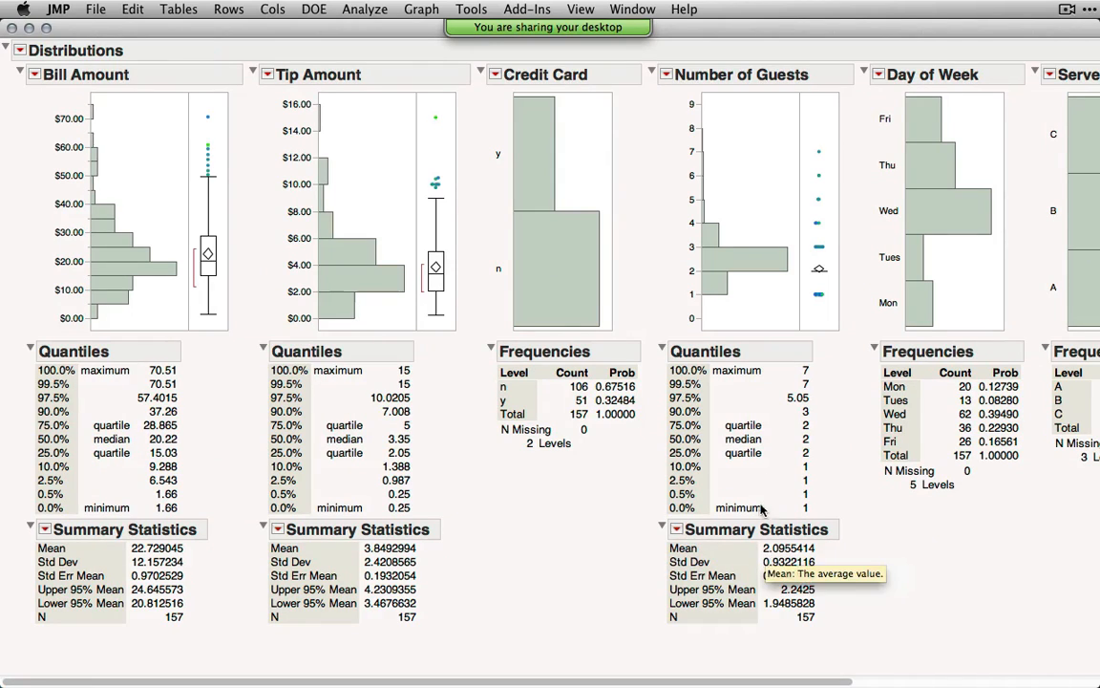
pyautogui.click(667, 77)
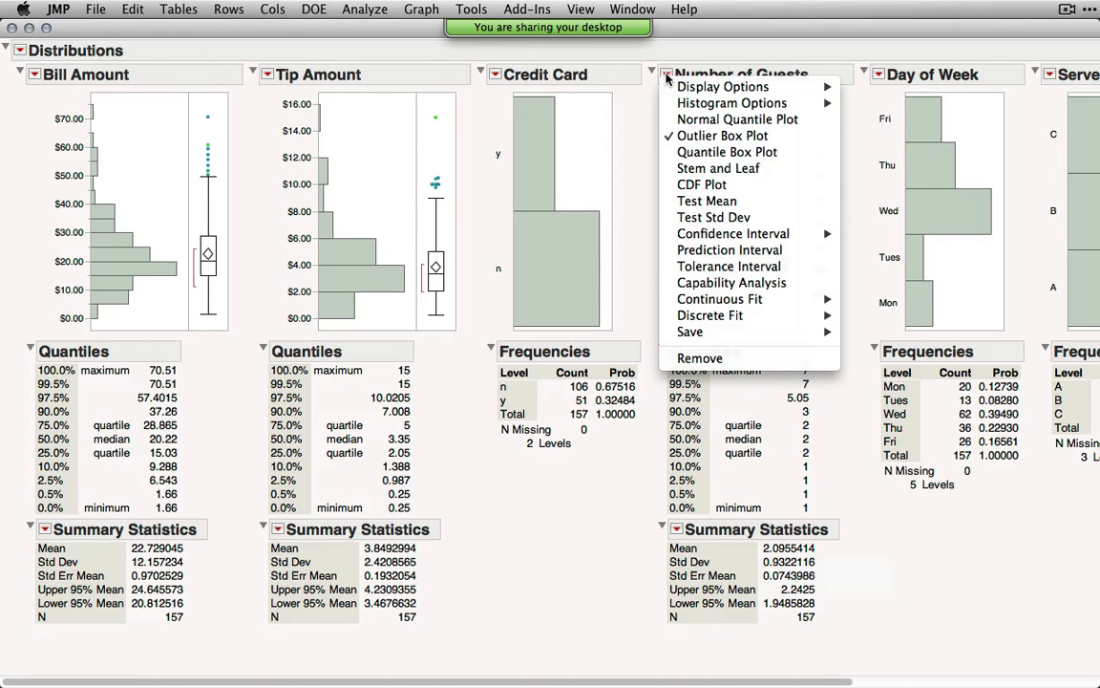
pyautogui.click(695, 202)
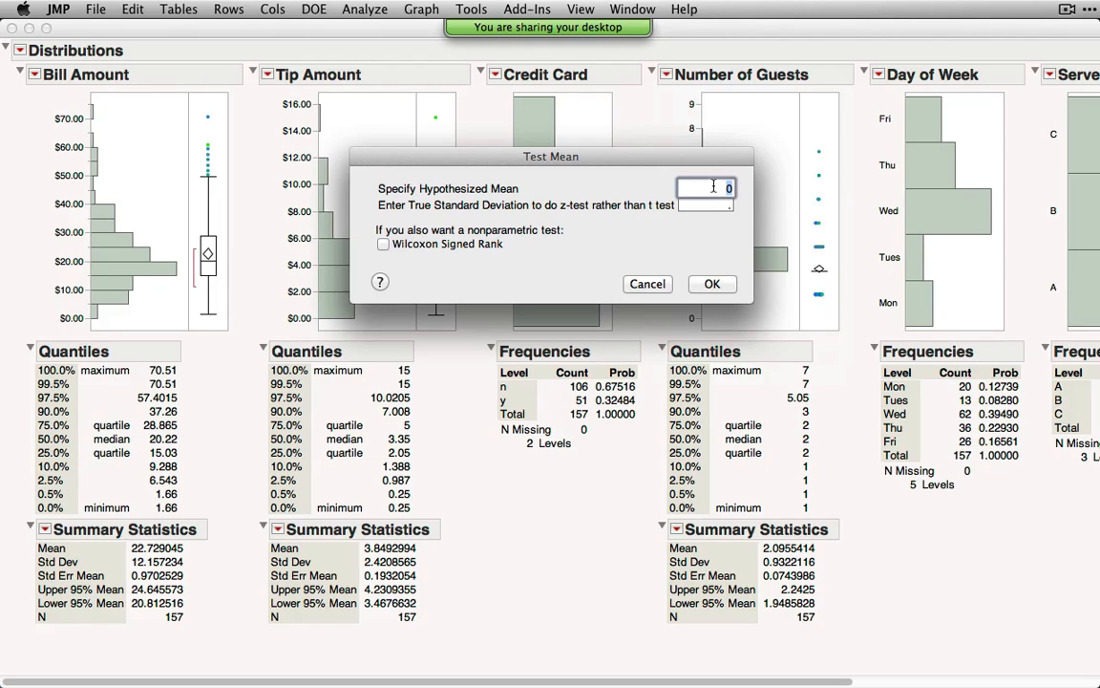
pyautogui.write('2')
pyautogui.click(668, 229)
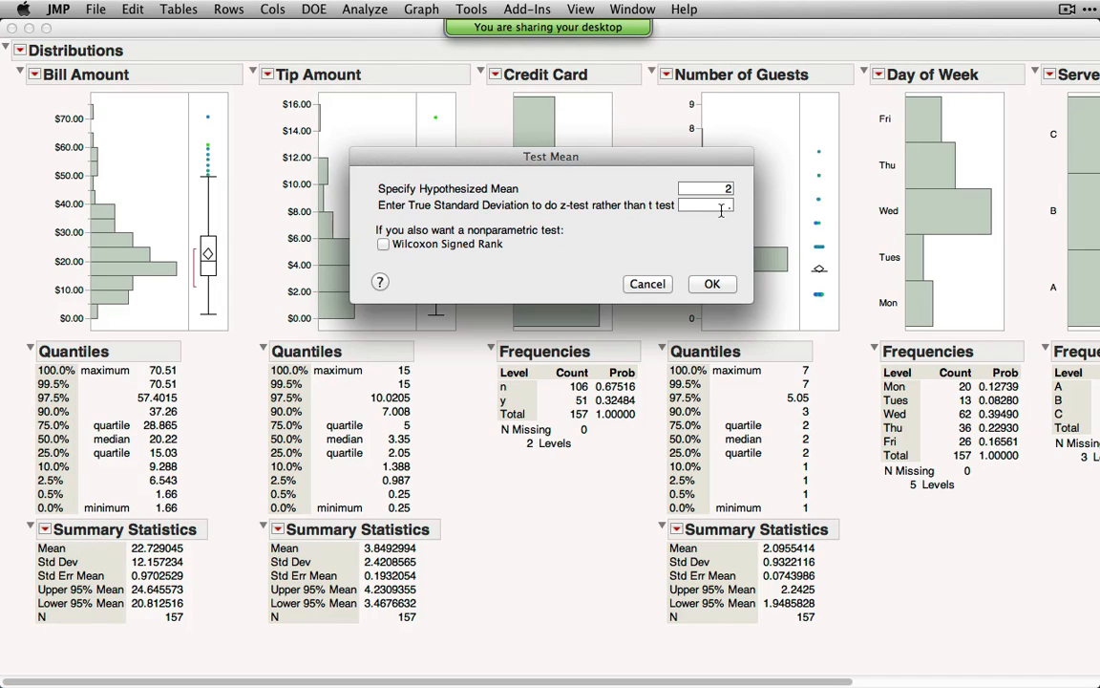
pyautogui.click(435, 248)
pyautogui.click(712, 285)
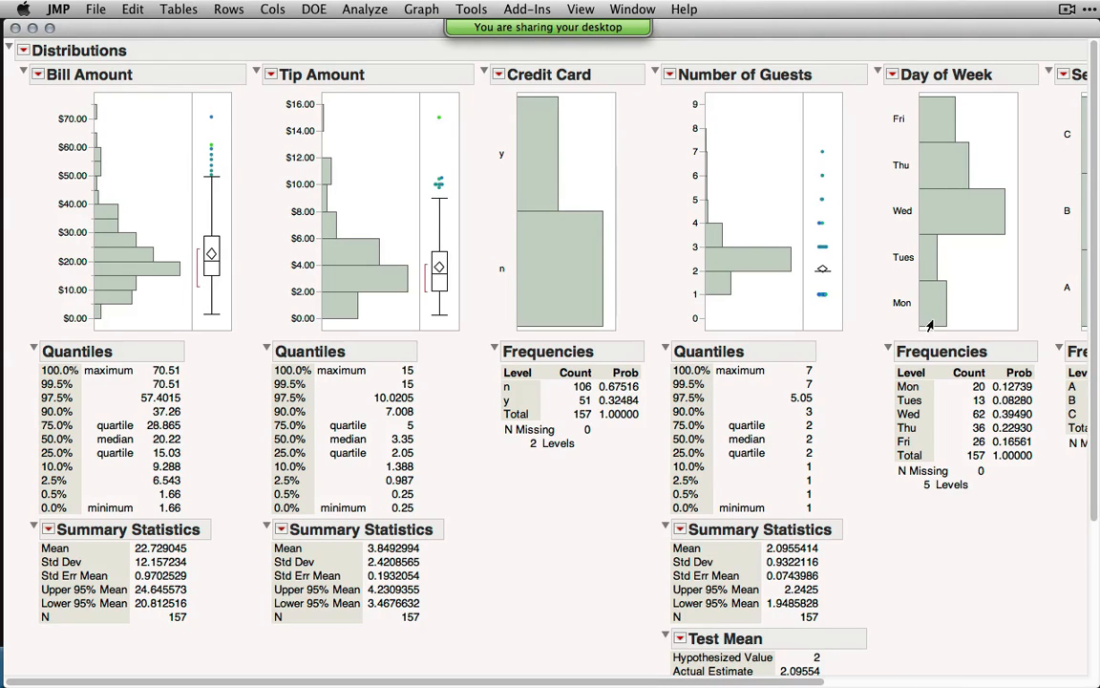
pyautogui.scroll(-3, 907, 315)
pyautogui.scroll(-3, 936, 320)
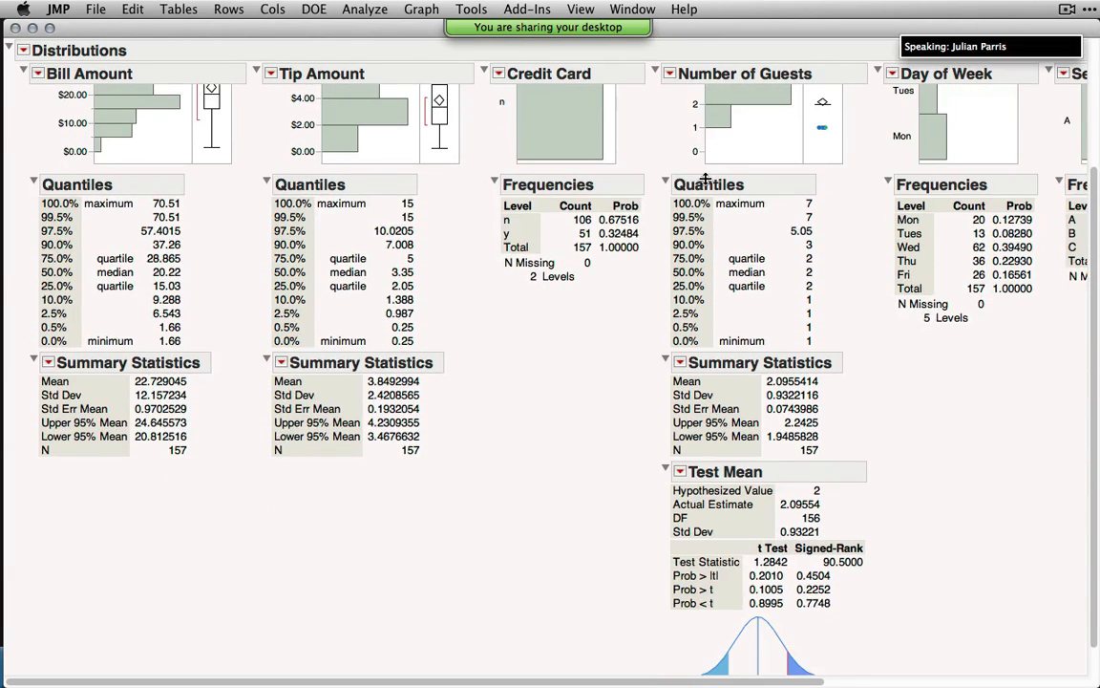
pyautogui.scroll(-1, 781, 407)
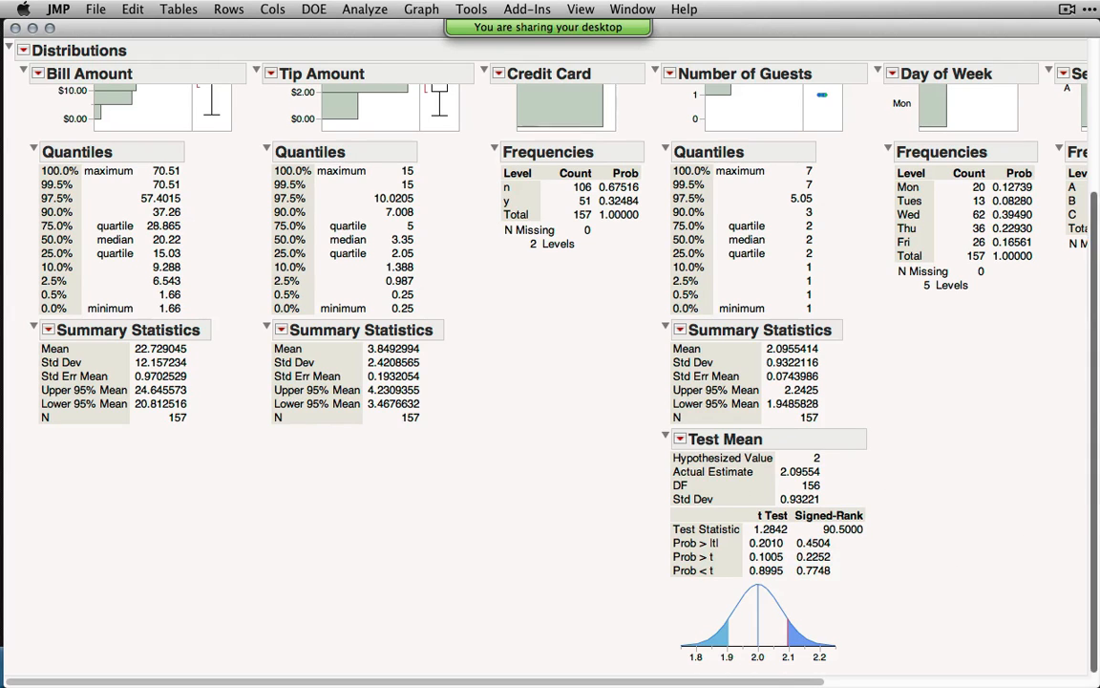
# - Test the Credit Card probabilities against hypothesized values of 0.5 for both n and y, using the two-sided chi-square test
pyautogui.scroll(5, 1086, 521)
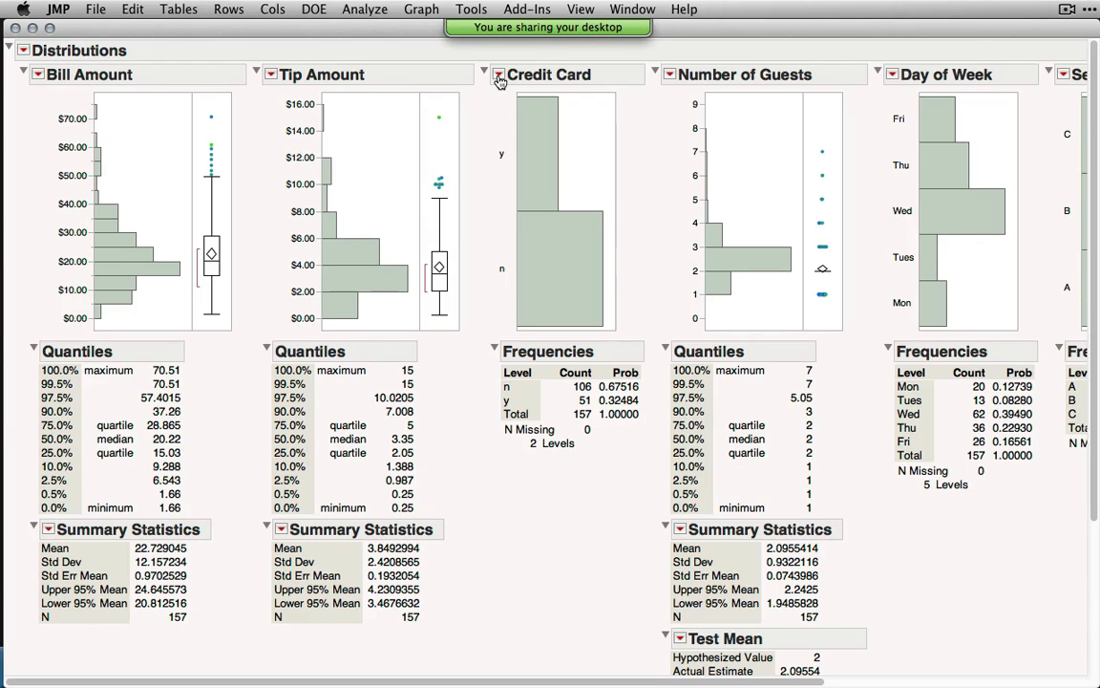
pyautogui.click(499, 77)
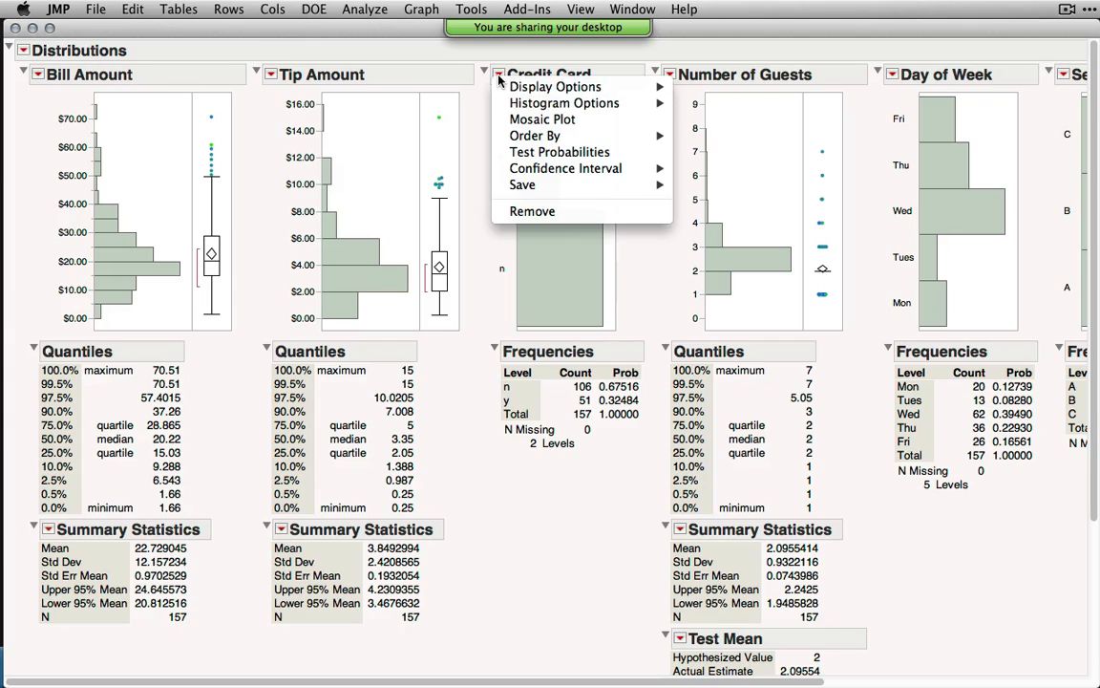
pyautogui.click(536, 154)
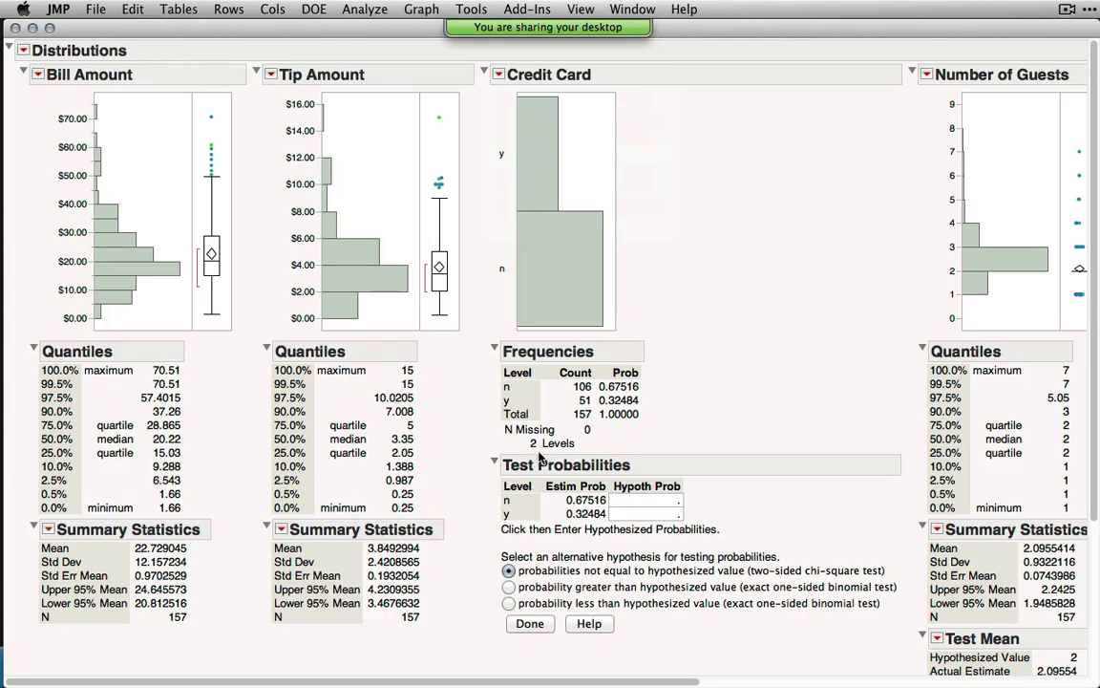
pyautogui.click(652, 499)
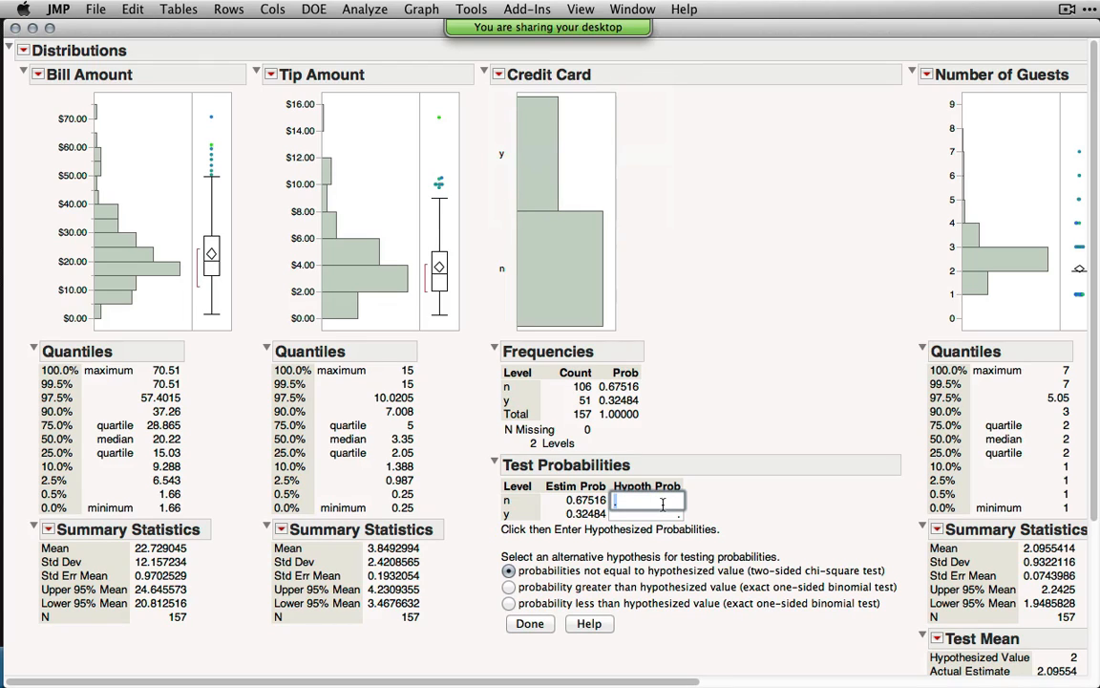
pyautogui.write('.5')
pyautogui.press('Return')
pyautogui.write('.5')
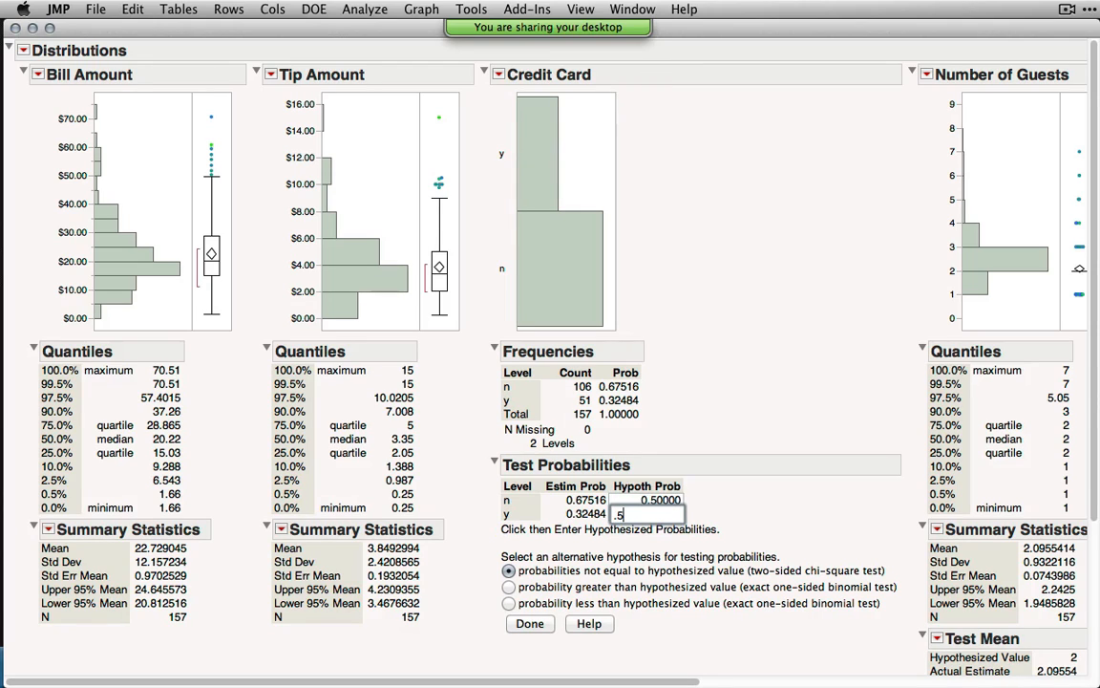
pyautogui.press('Return')
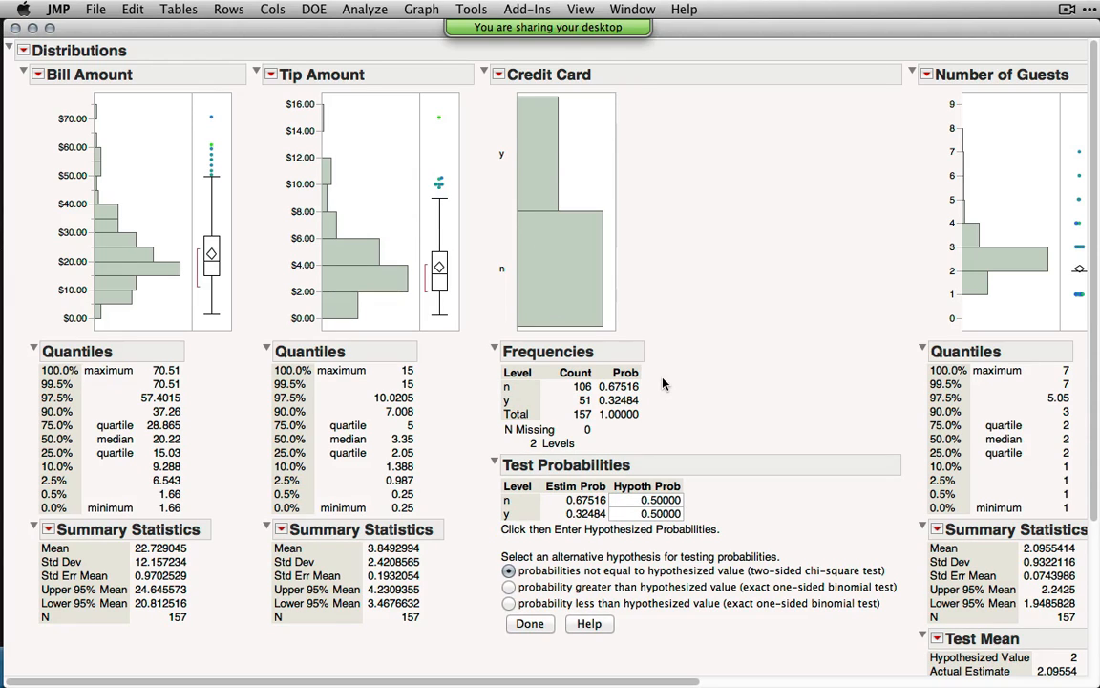
pyautogui.click(528, 623)
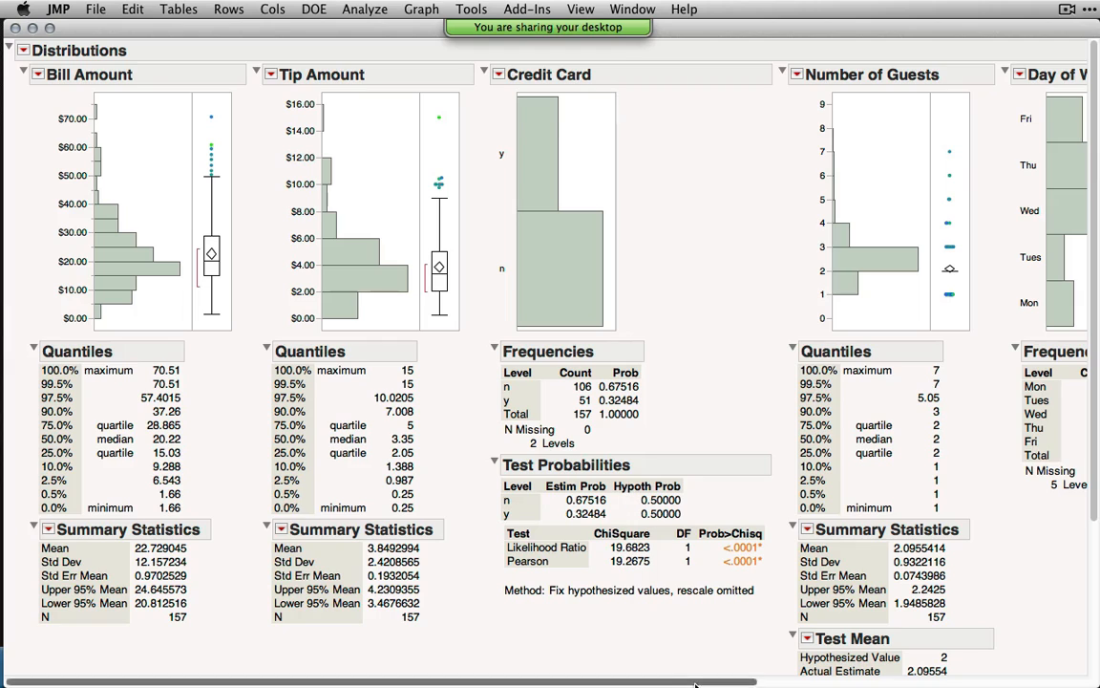
# - Fit a Normal distribution to Tip Amount as a continuous fit
pyautogui.moveTo(703, 684); pyautogui.dragTo(662, 665)
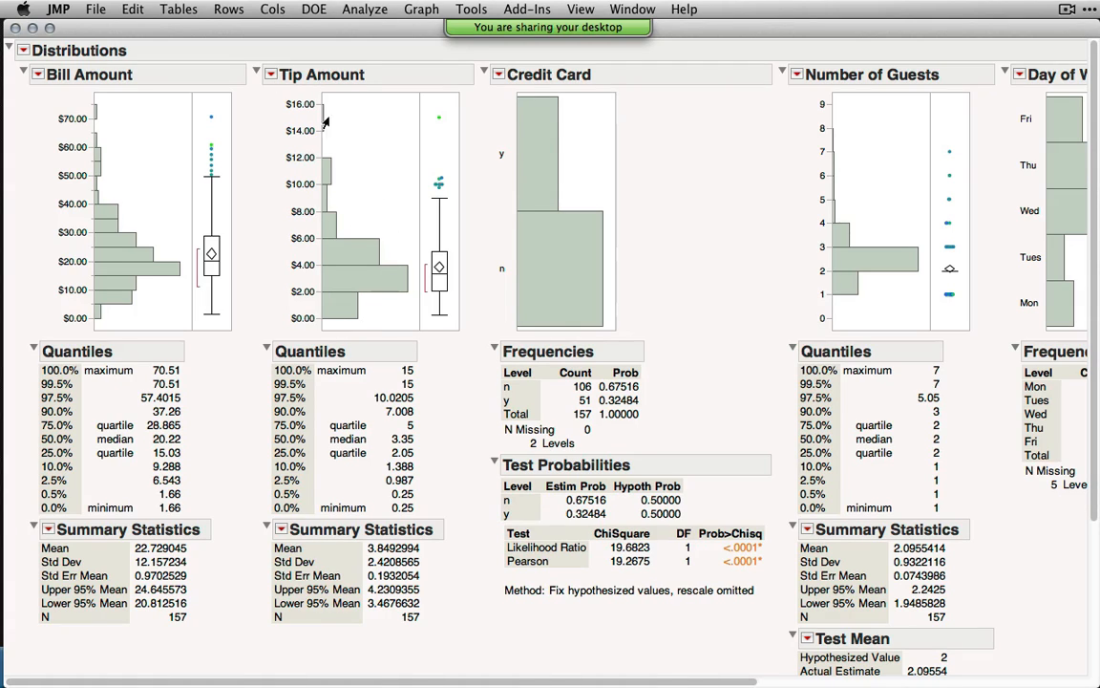
pyautogui.click(272, 74)
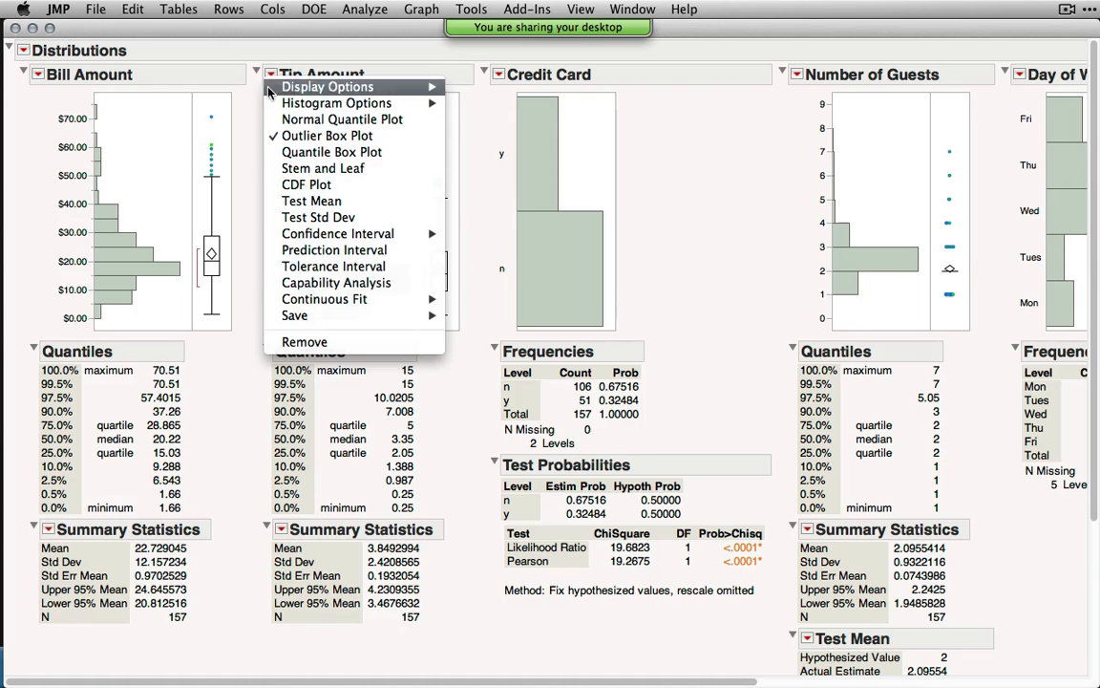
pyautogui.moveTo(323, 238)
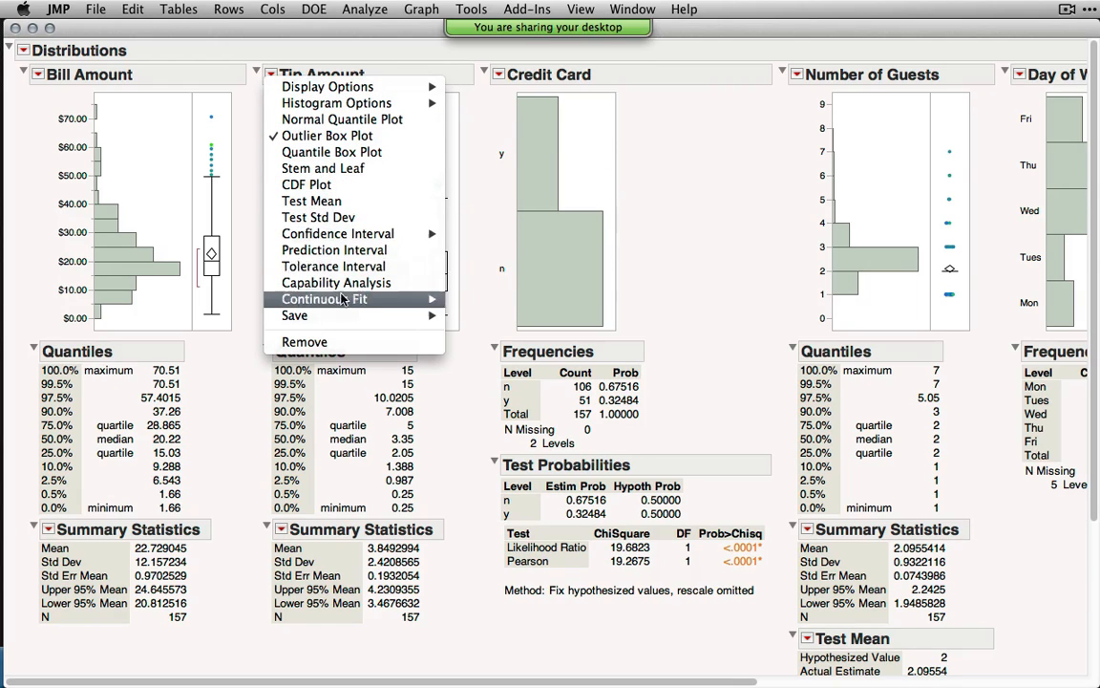
pyautogui.moveTo(344, 302)
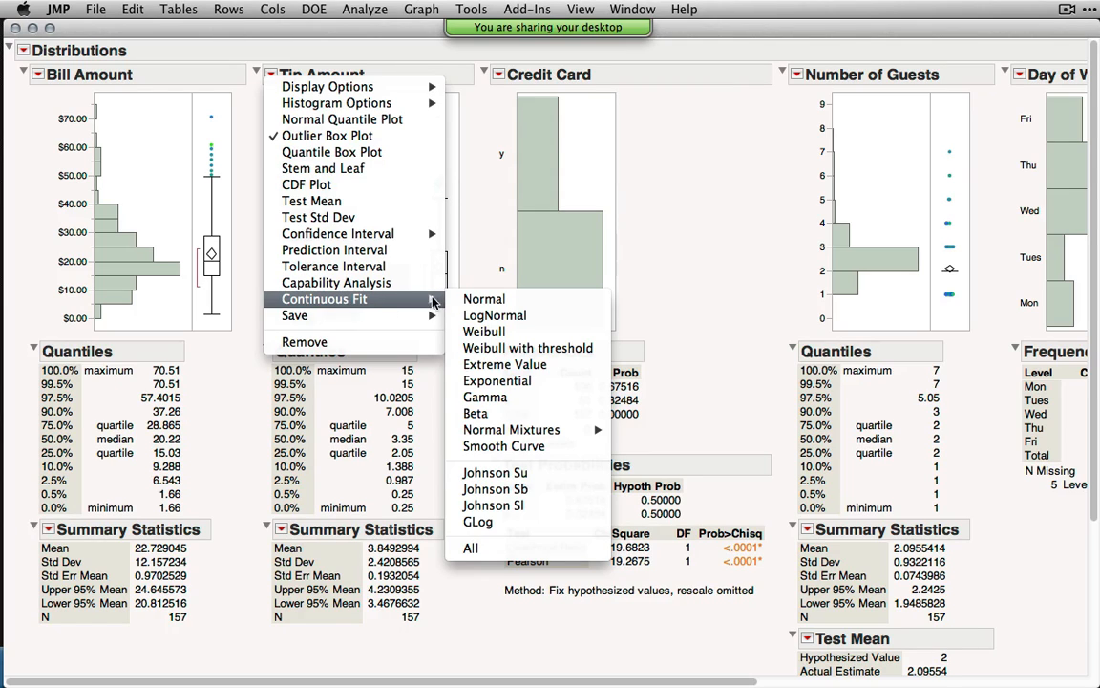
pyautogui.click(460, 304)
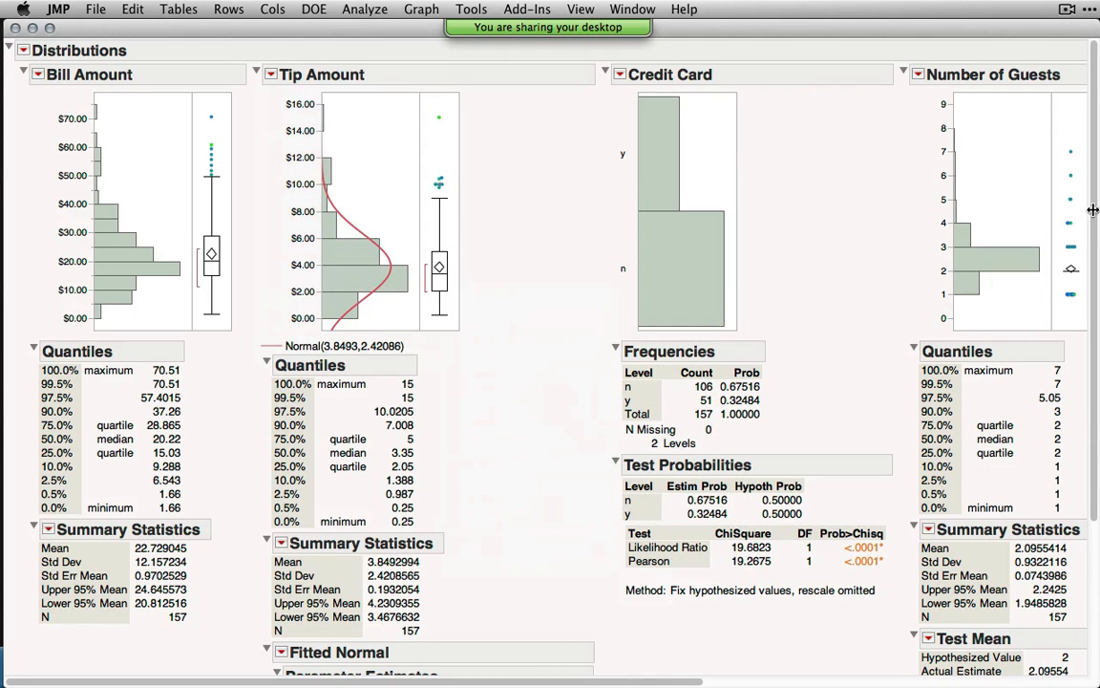
# - Add a Goodness of Fit test to the Fitted Normal report for Tip Amount
pyautogui.scroll(-1, 1086, 244)
pyautogui.scroll(-5, 1079, 258)
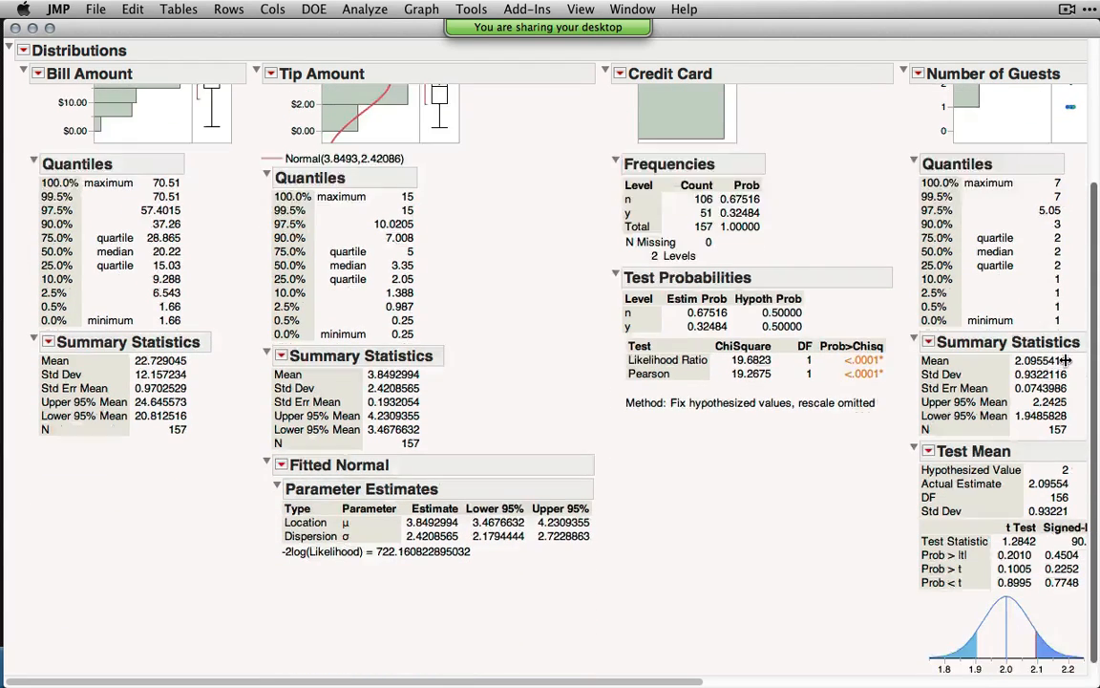
pyautogui.click(282, 453)
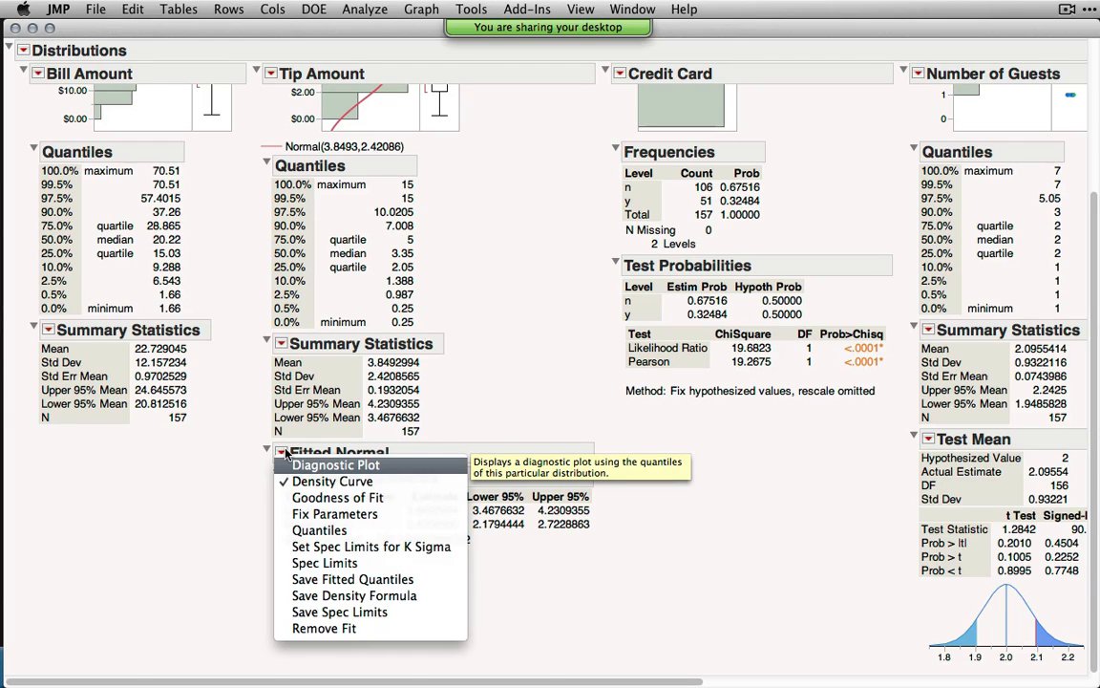
pyautogui.click(332, 501)
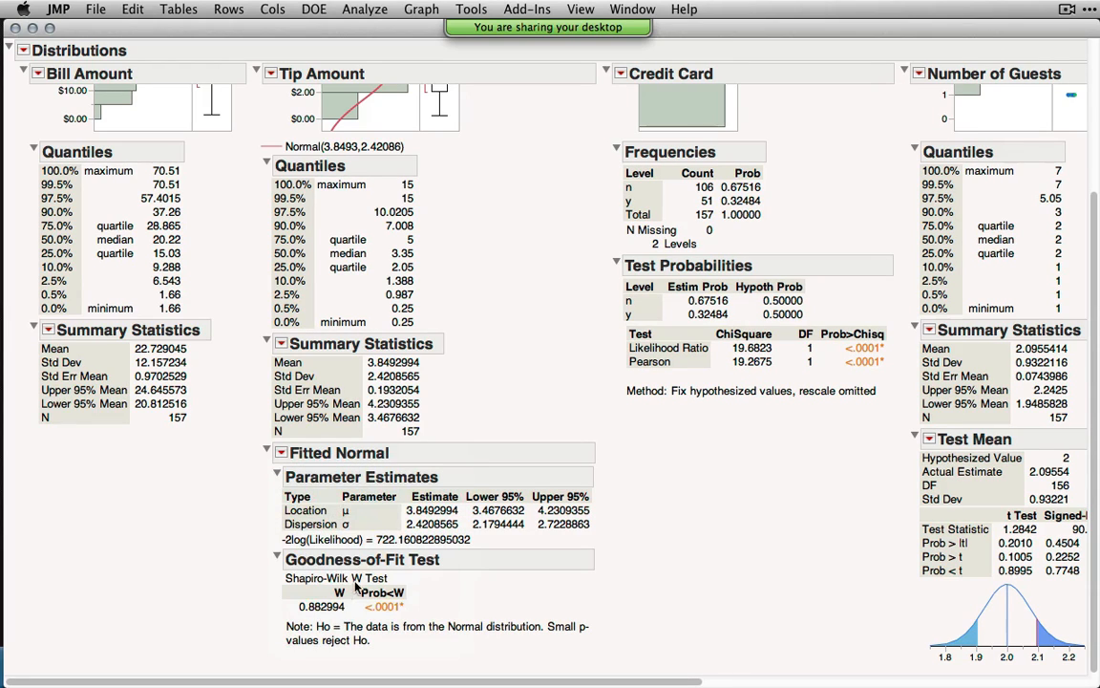
pyautogui.click(282, 452)
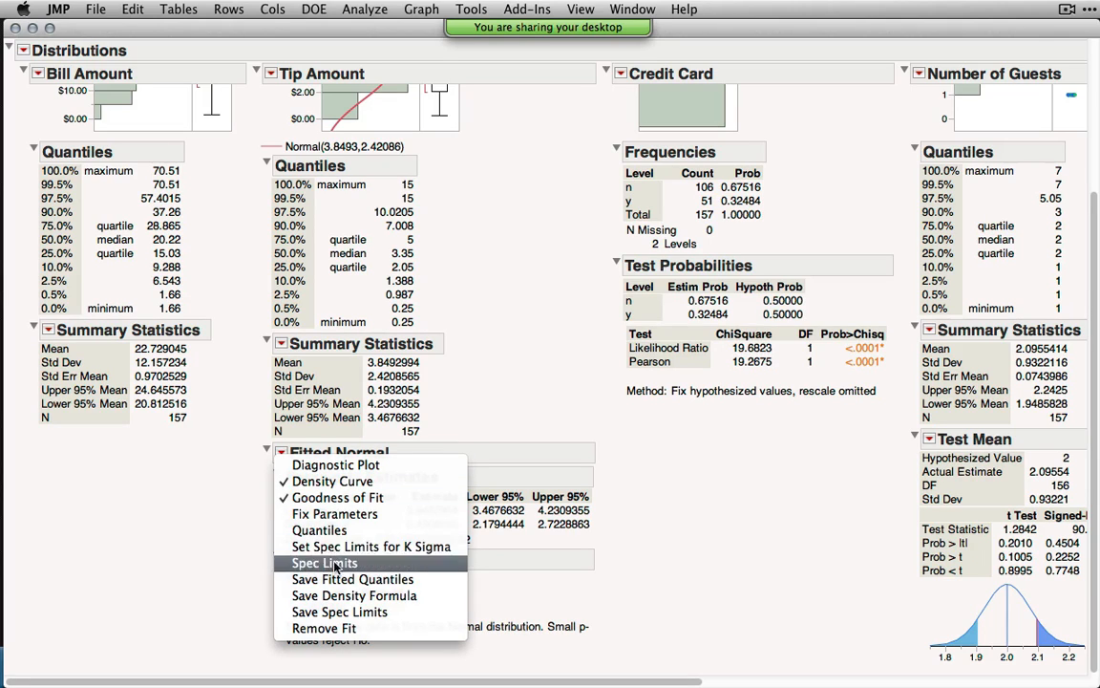
pyautogui.click(512, 363)
# - Alternately select the y and n bars of the Credit Card histogram to compare the linked highlighting across distributions, ending with n selected
pyautogui.scroll(3, 1089, 95)
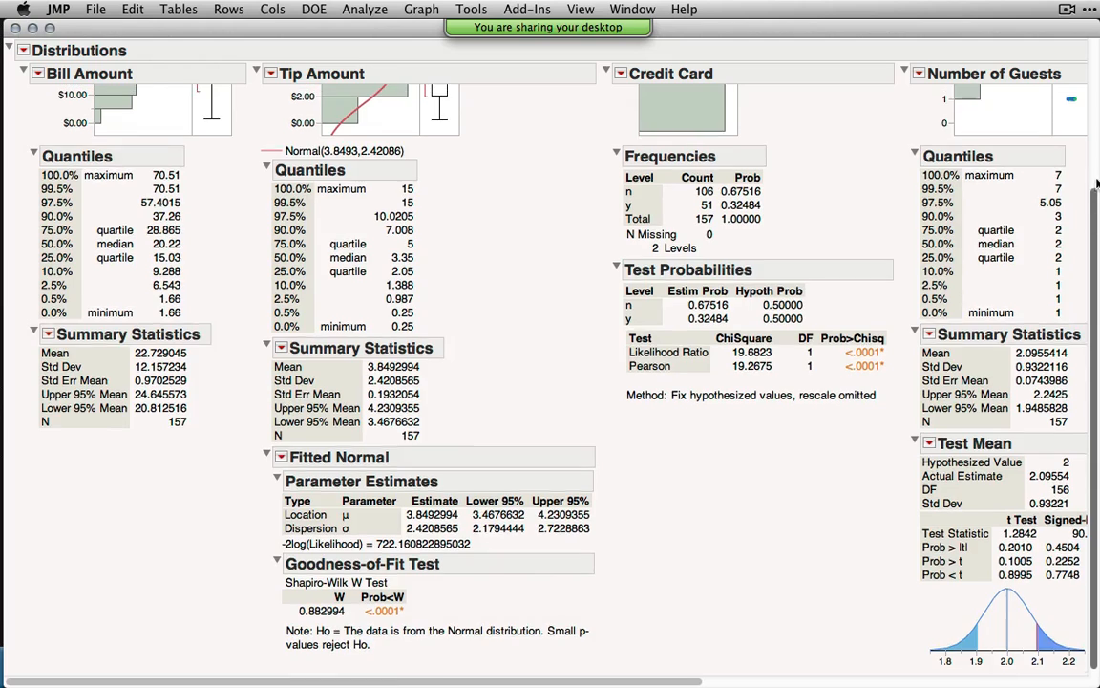
pyautogui.scroll(2, 1092, 89)
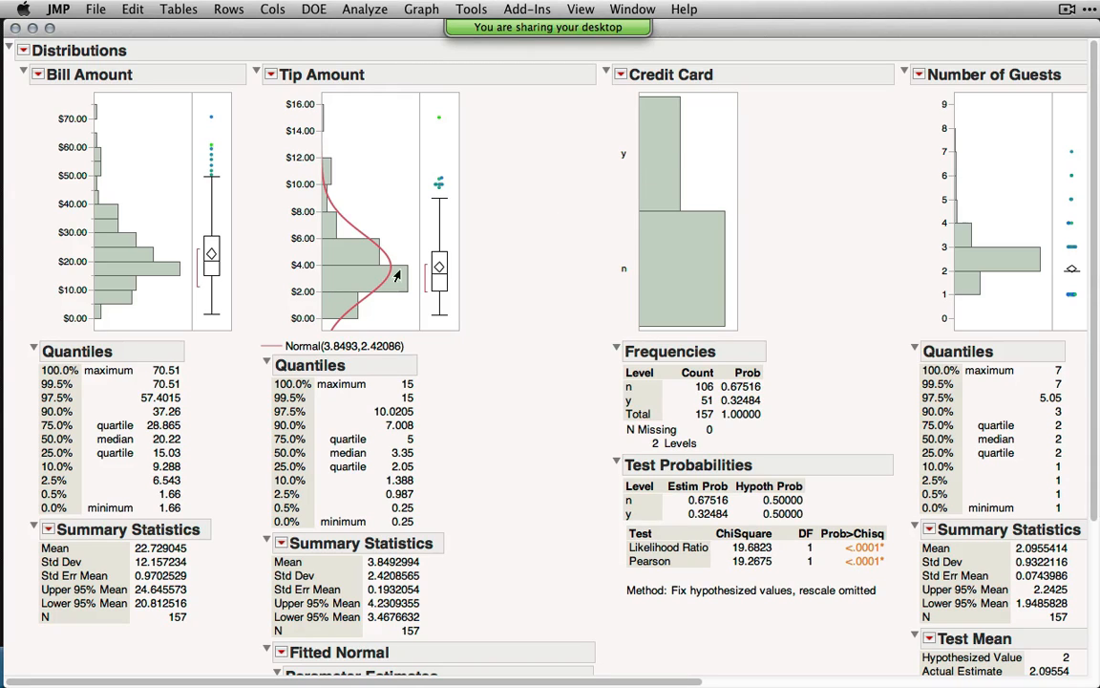
pyautogui.click(668, 162)
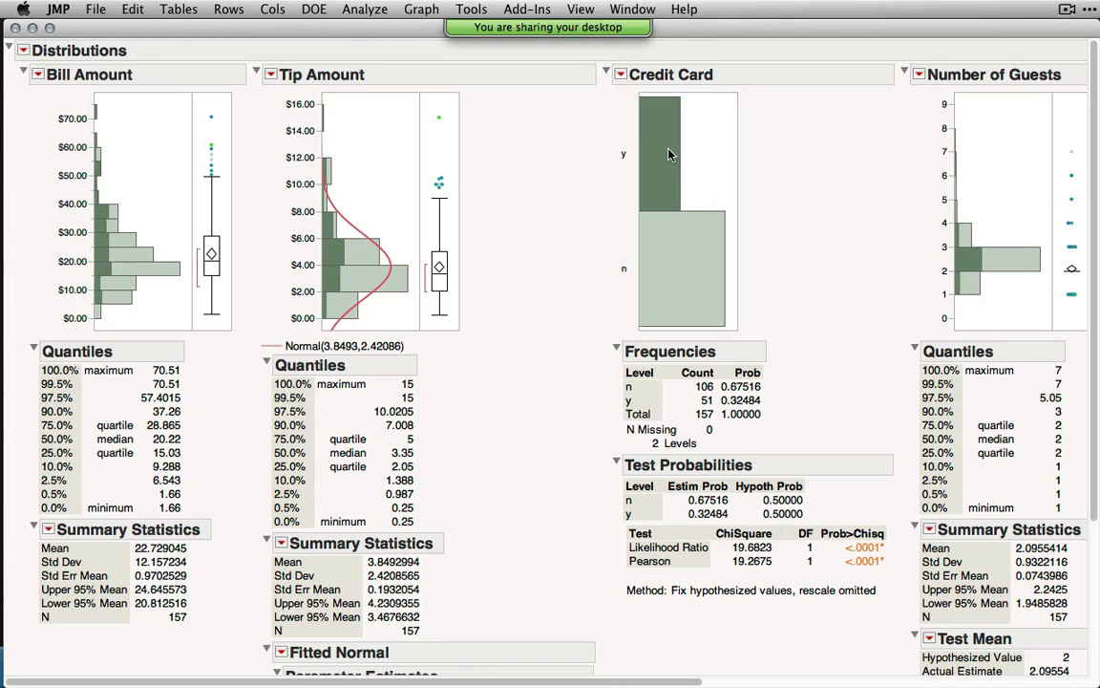
pyautogui.click(702, 272)
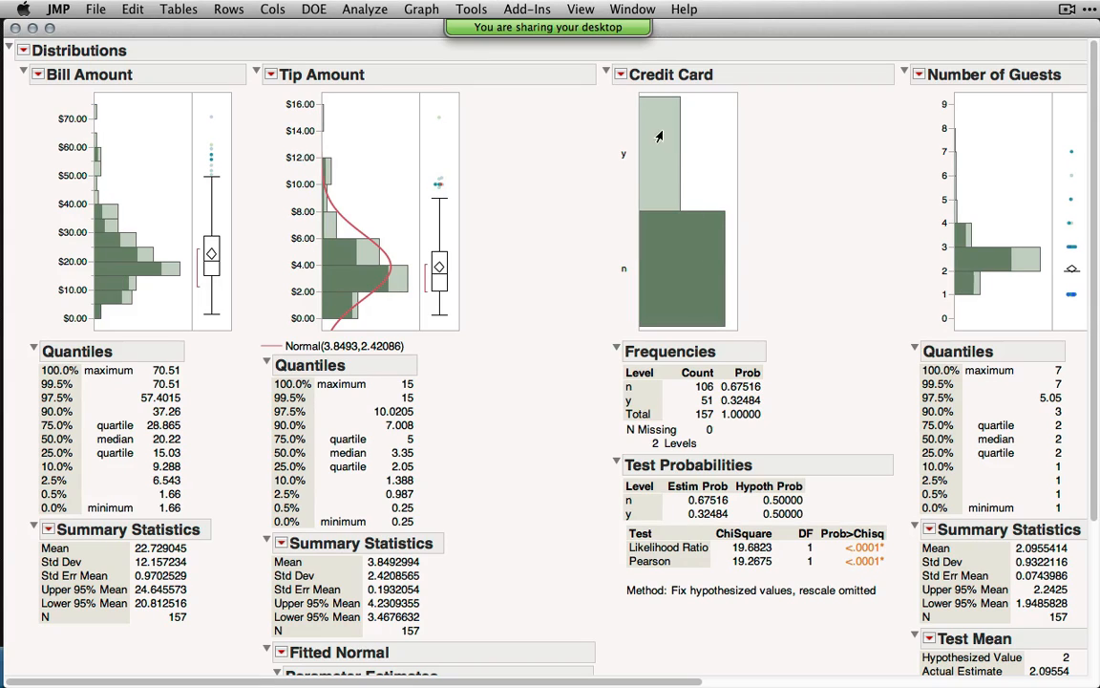
pyautogui.click(659, 129)
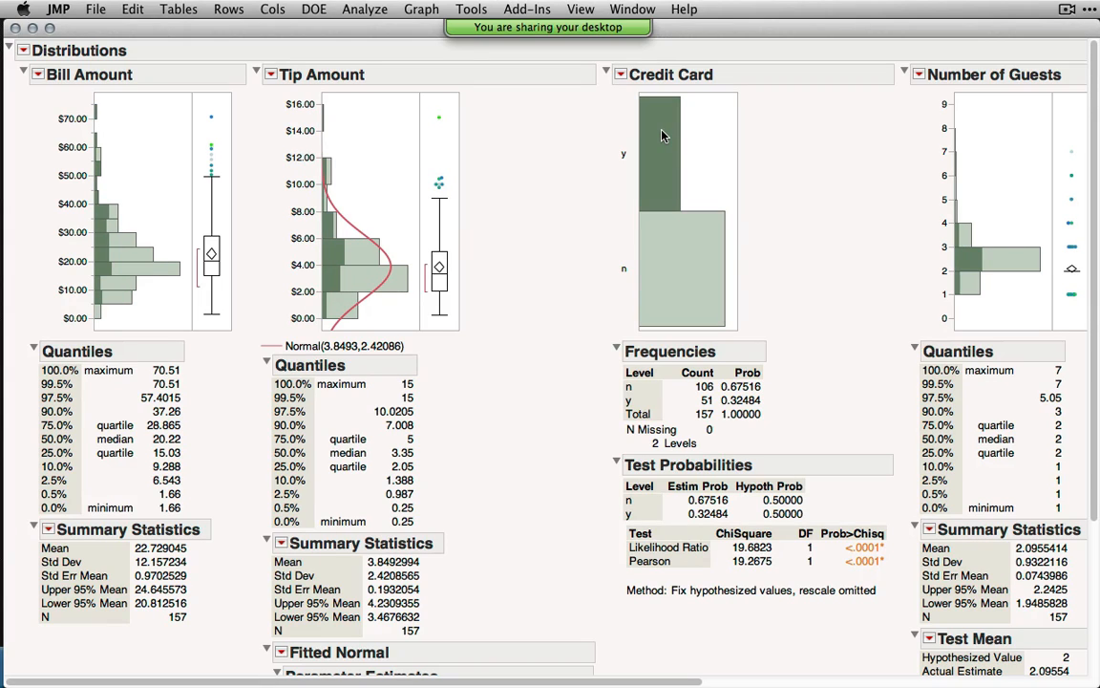
pyautogui.click(657, 265)
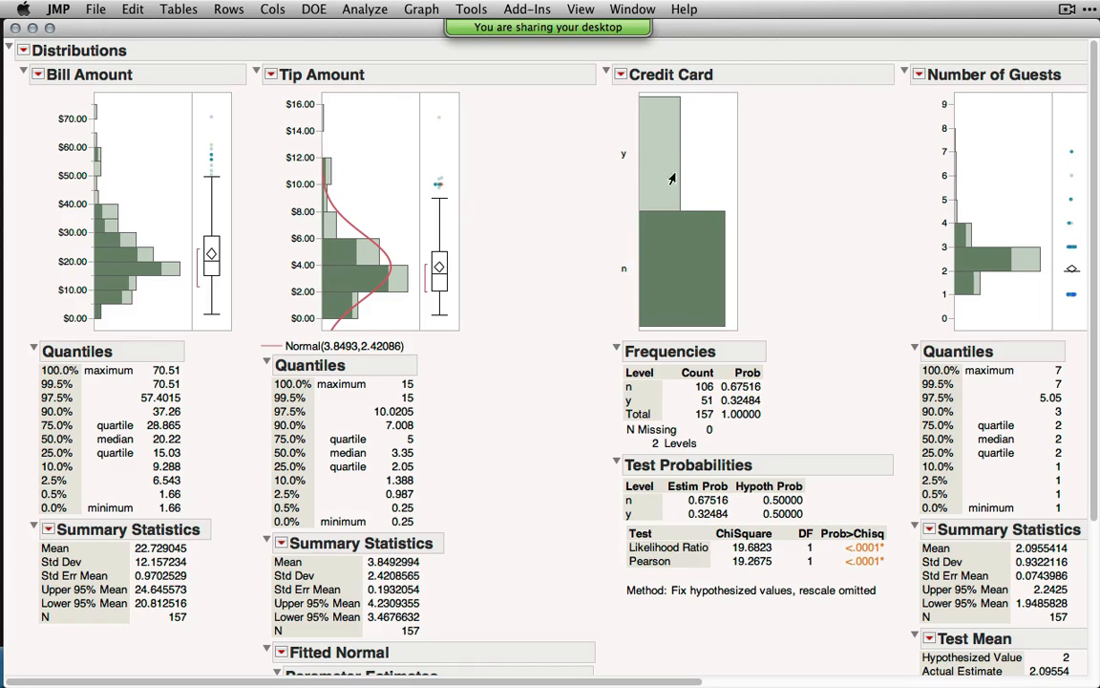
pyautogui.click(661, 158)
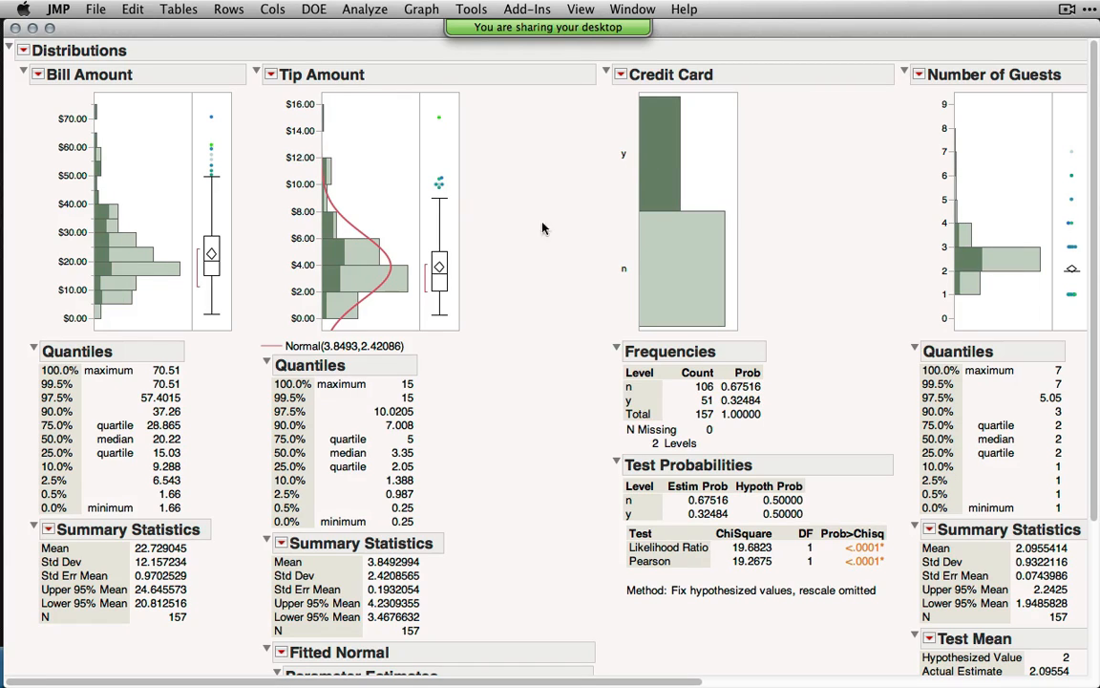
pyautogui.click(685, 299)
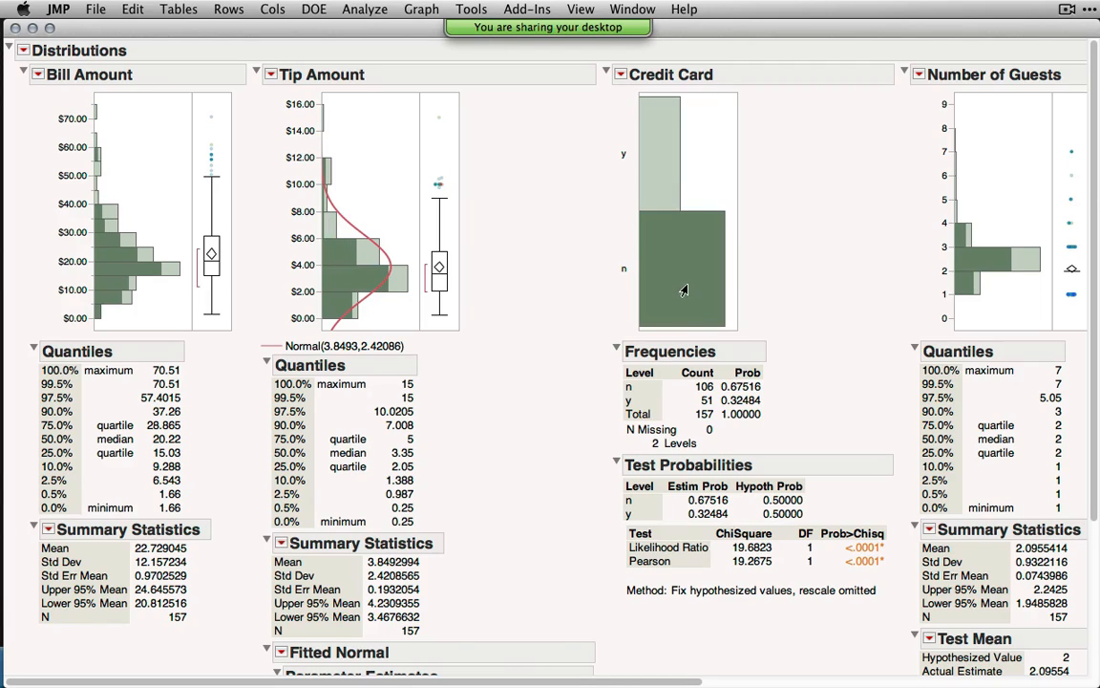
pyautogui.click(666, 184)
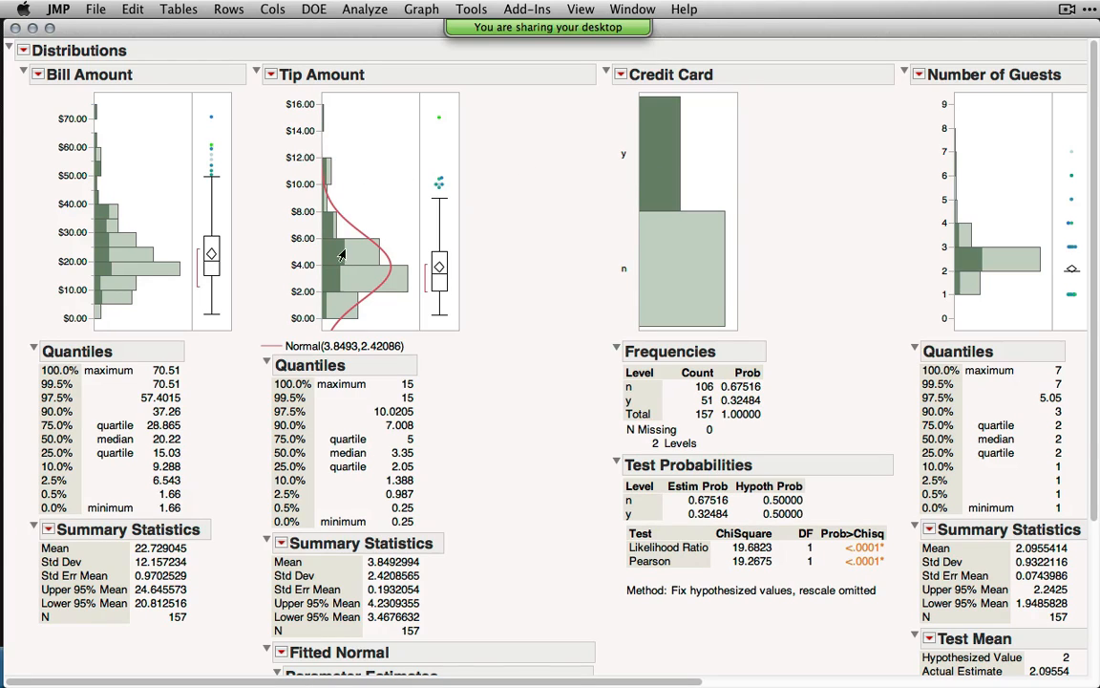
pyautogui.click(693, 275)
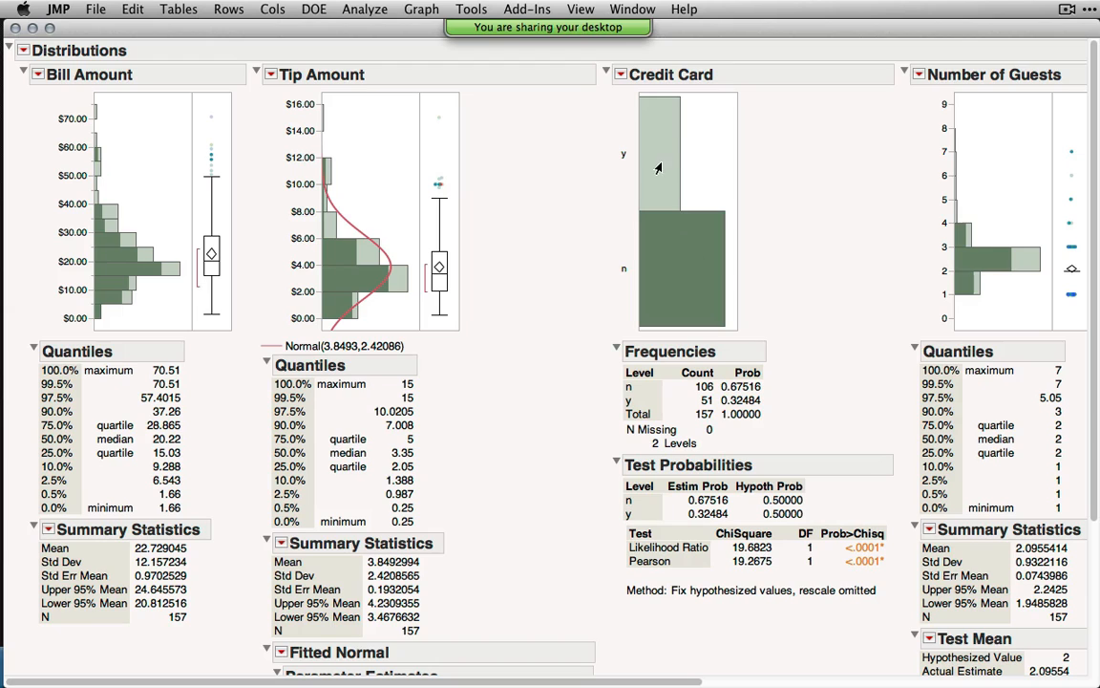
pyautogui.click(657, 165)
pyautogui.click(663, 249)
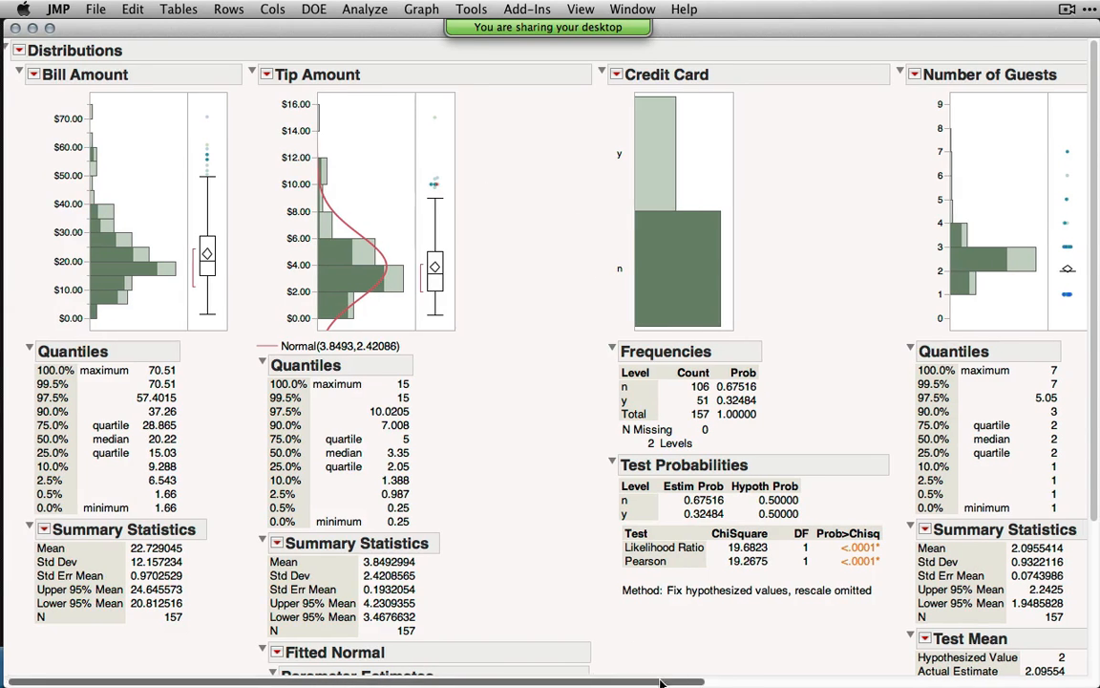
# - Select the Number of Guests histogram bars for three or more guests and compare the linked highlighting across all distributions
pyautogui.hscroll(6, 626, 568)
pyautogui.hscroll(6, 550, 363)
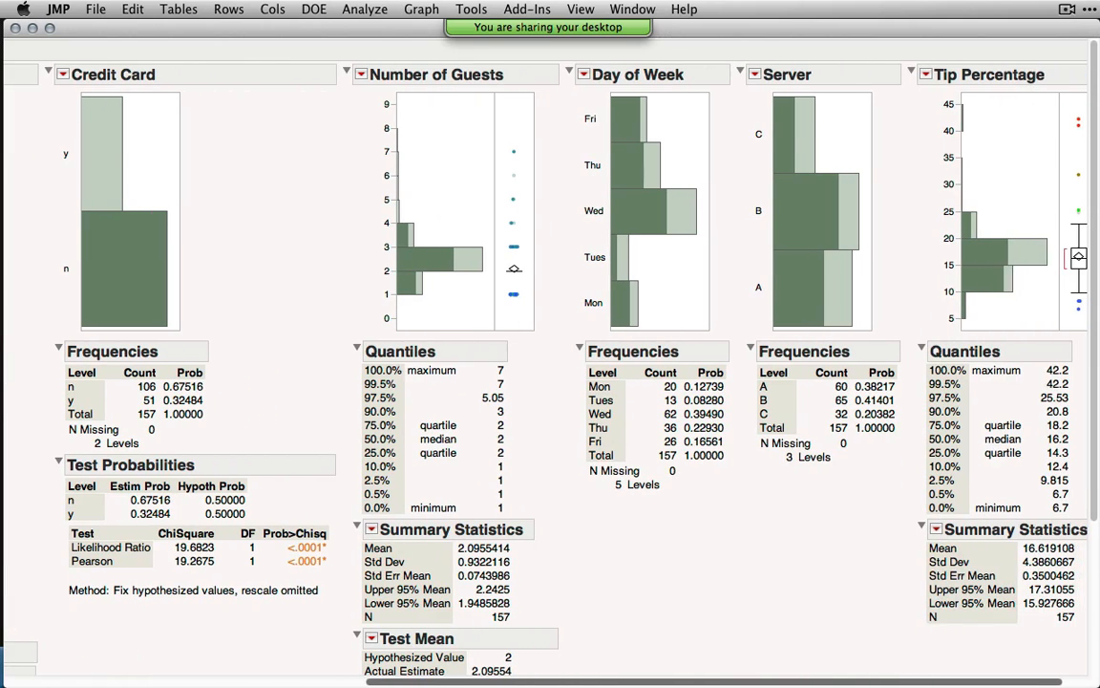
pyautogui.click(413, 159)
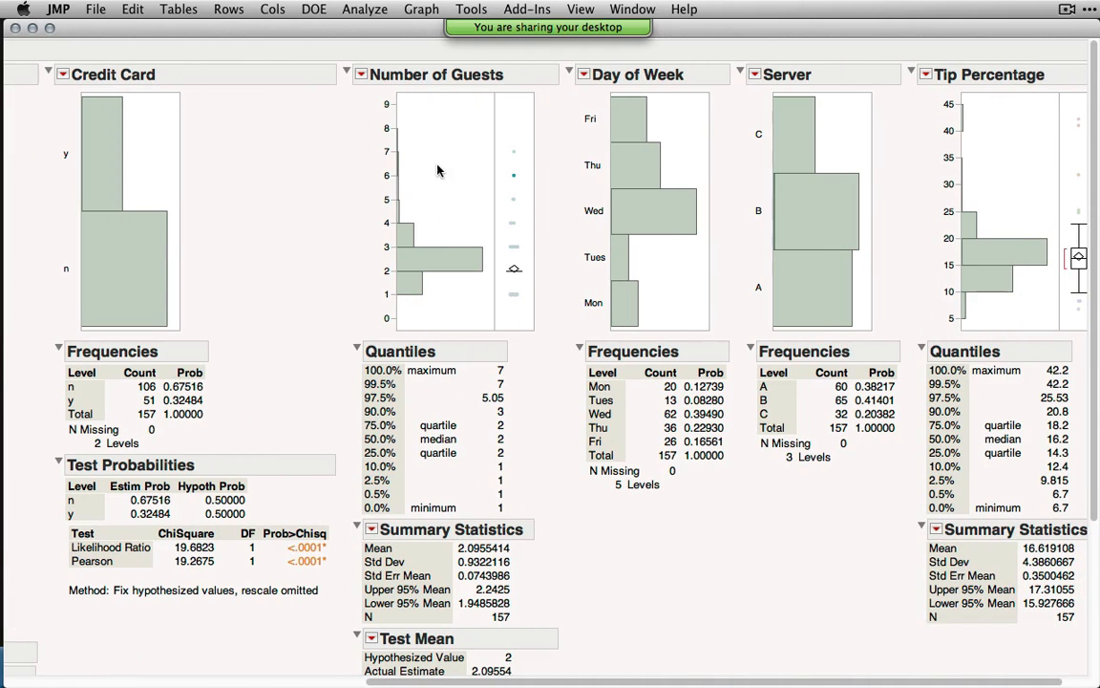
pyautogui.moveTo(431, 121); pyautogui.dragTo(378, 251)
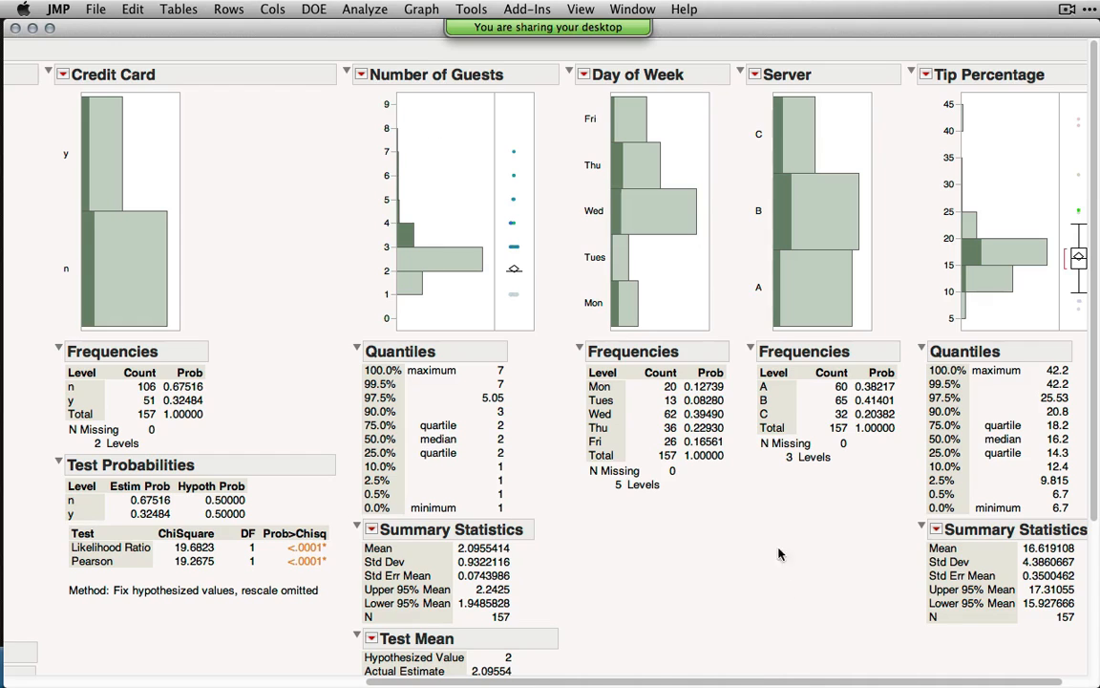
pyautogui.moveTo(829, 685)
pyautogui.hscroll(-5, 829, 685)
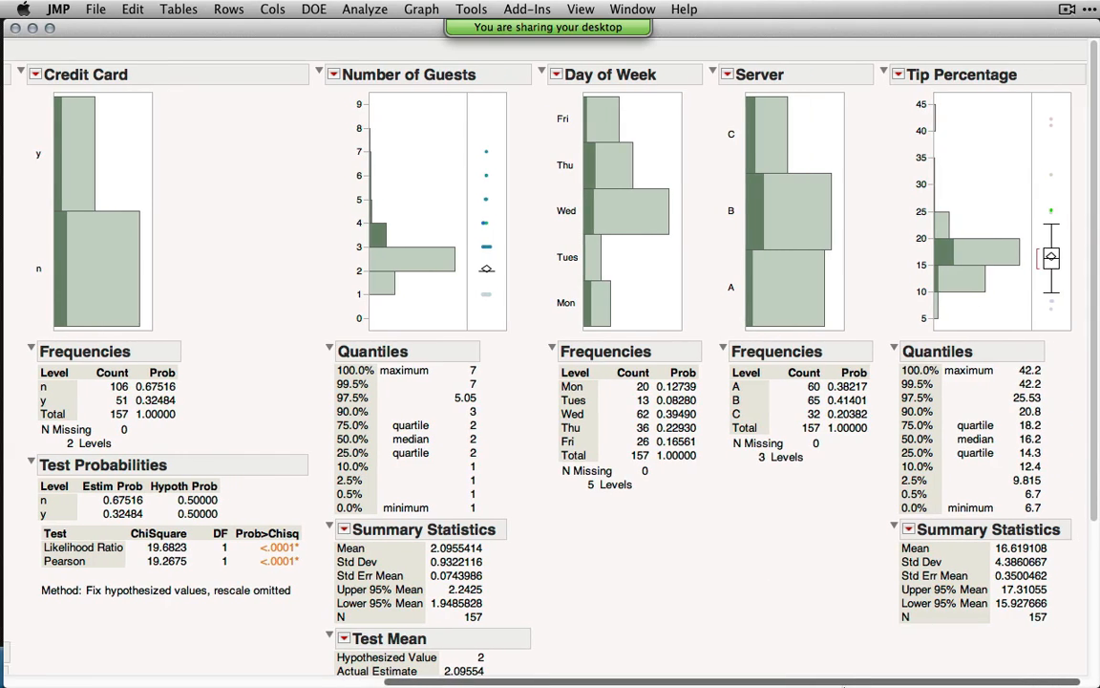
pyautogui.hscroll(-10, 716, 677)
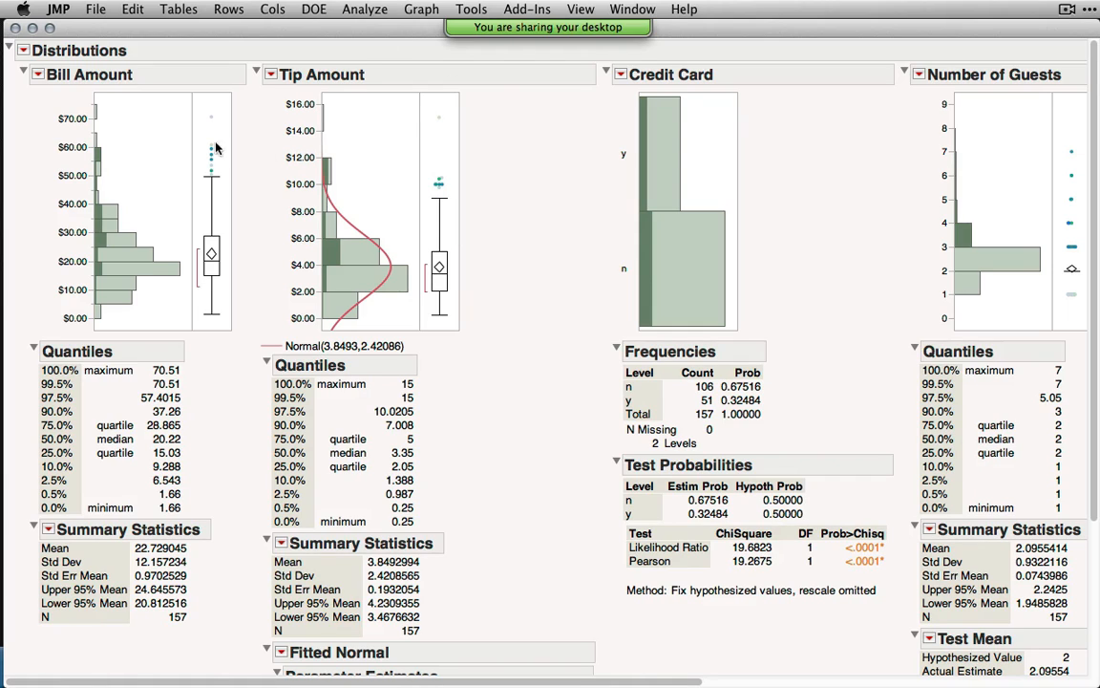
# - Clear the histogram selection and close the Restaurant Tips Distribution report
pyautogui.click(106, 122)
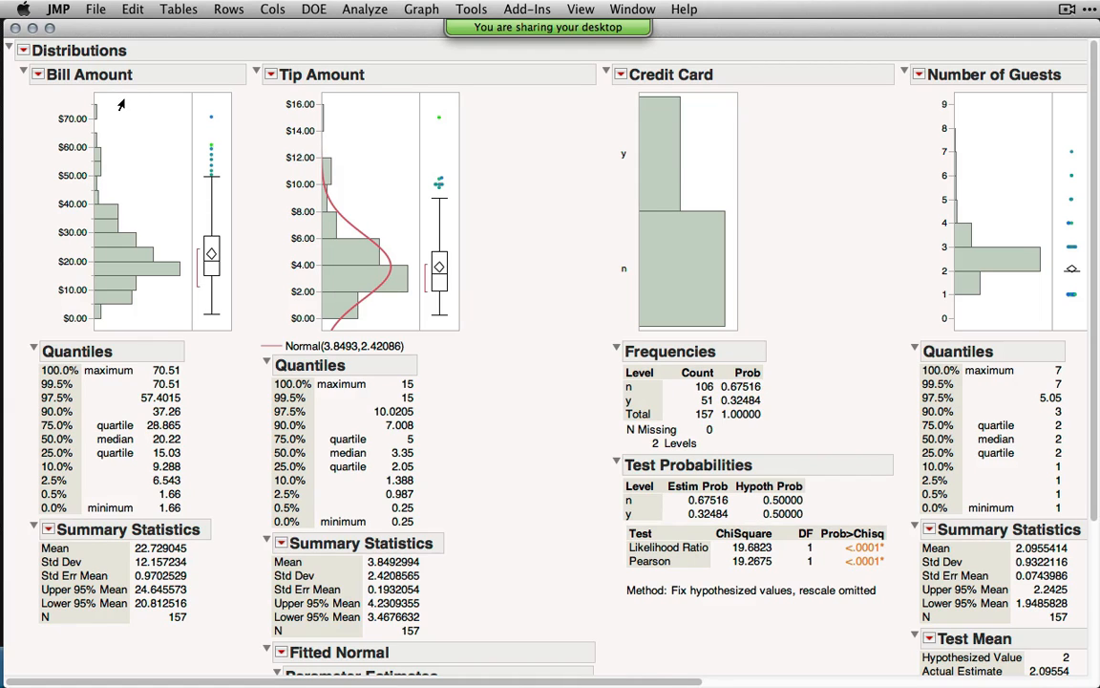
pyautogui.moveTo(73, 28); pyautogui.dragTo(264, 32)
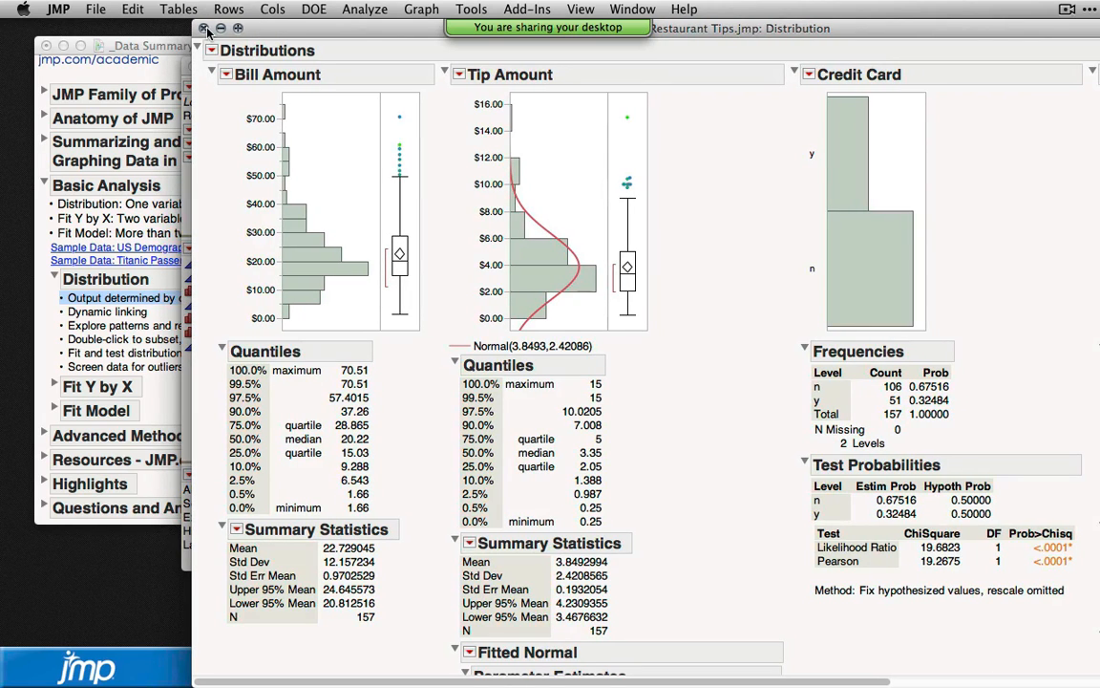
pyautogui.click(203, 32)
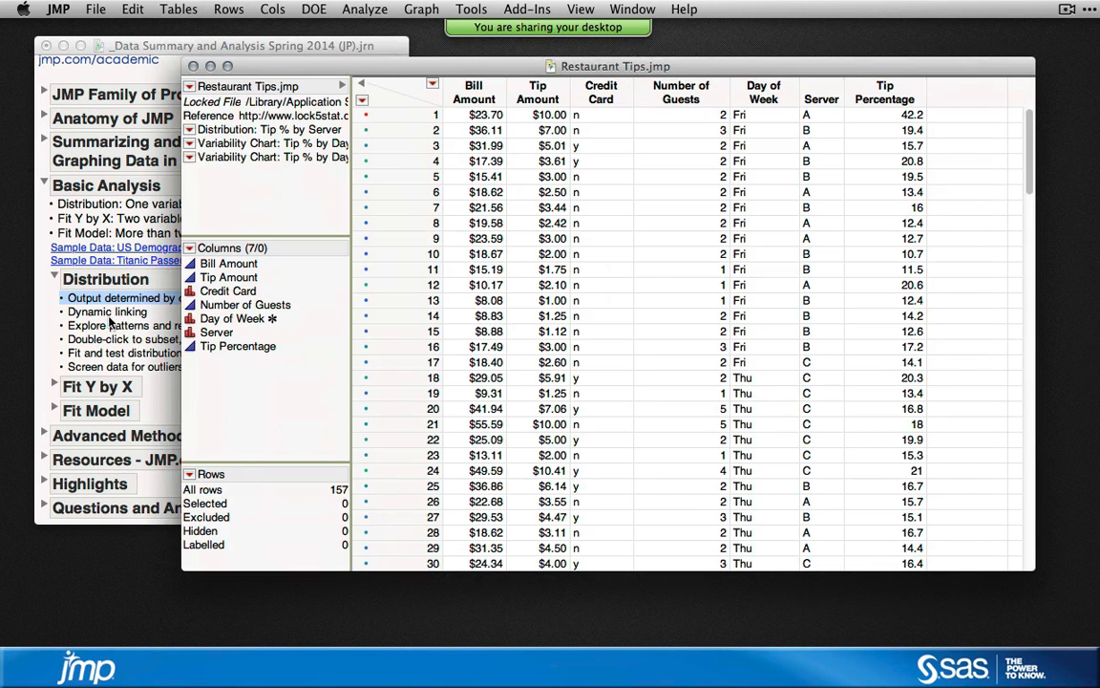
# - Collapse the Distribution section of the journal and expand the Fit Y by X section
pyautogui.click(97, 284)
pyautogui.click(53, 278)
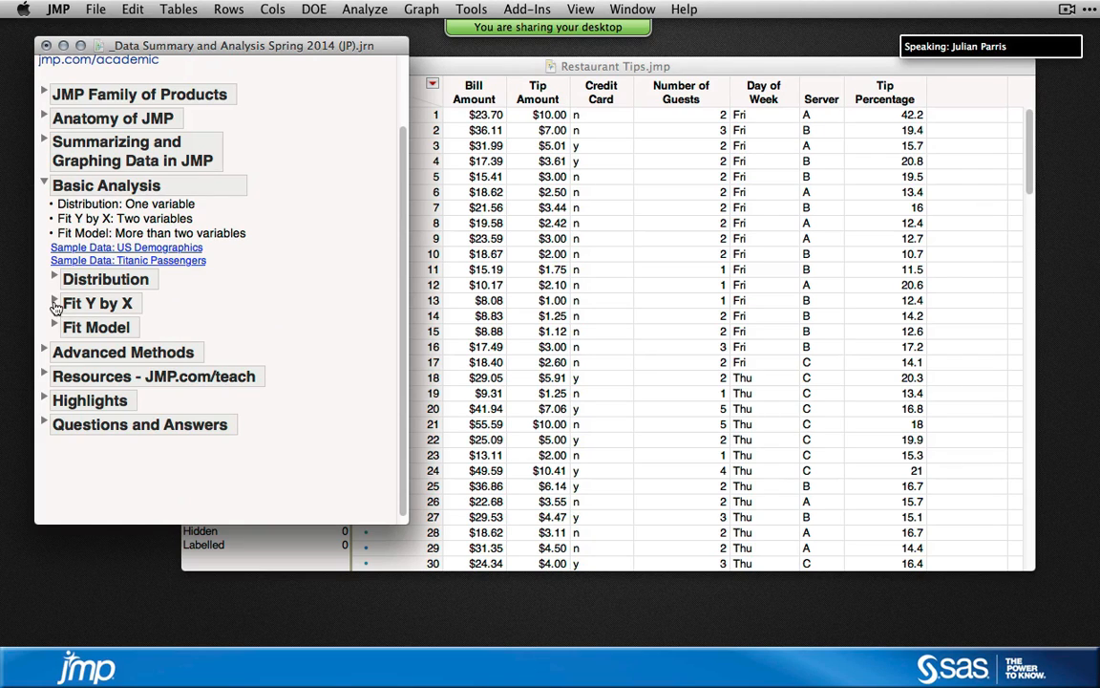
pyautogui.click(55, 301)
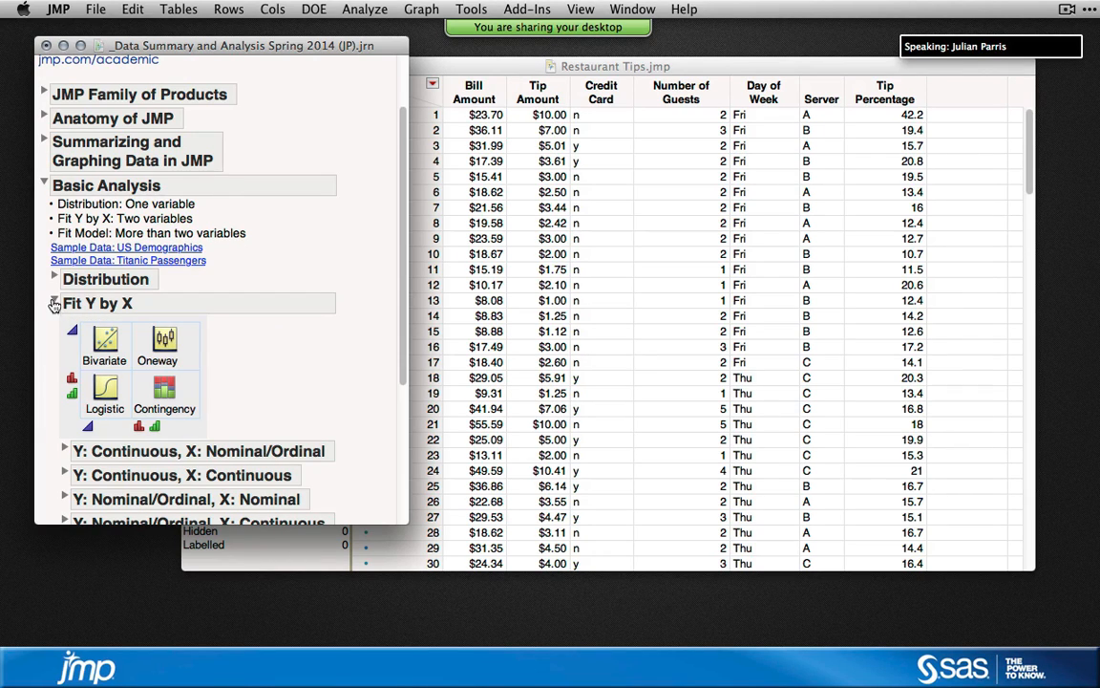
pyautogui.scroll(-5, 361, 229)
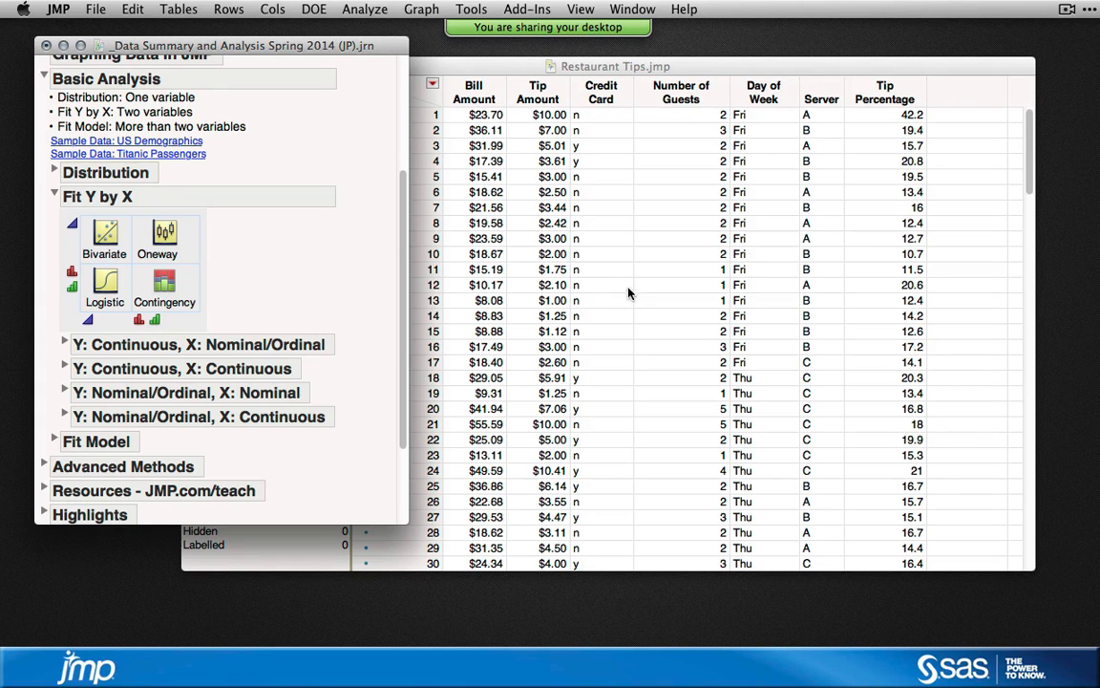
# - Open the Fit Y by X launch dialog beside the journal and expand the journal's Y: Continuous, X: Nominal/Ordinal section
pyautogui.click(365, 9)
pyautogui.click(389, 46)
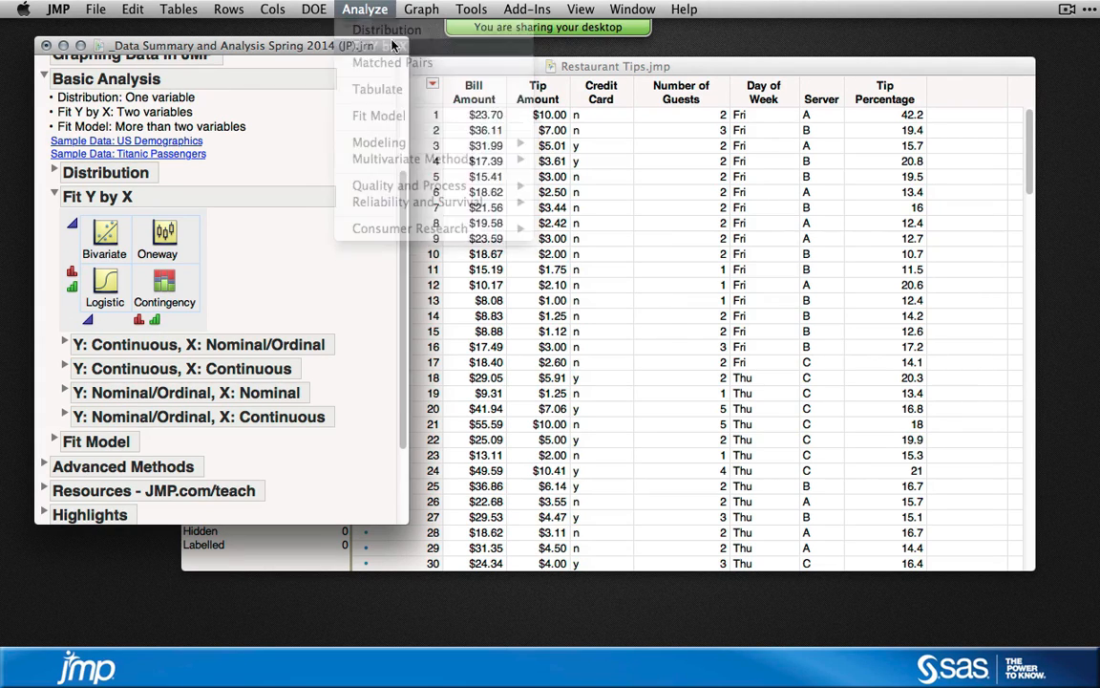
pyautogui.moveTo(443, 115); pyautogui.dragTo(597, 115)
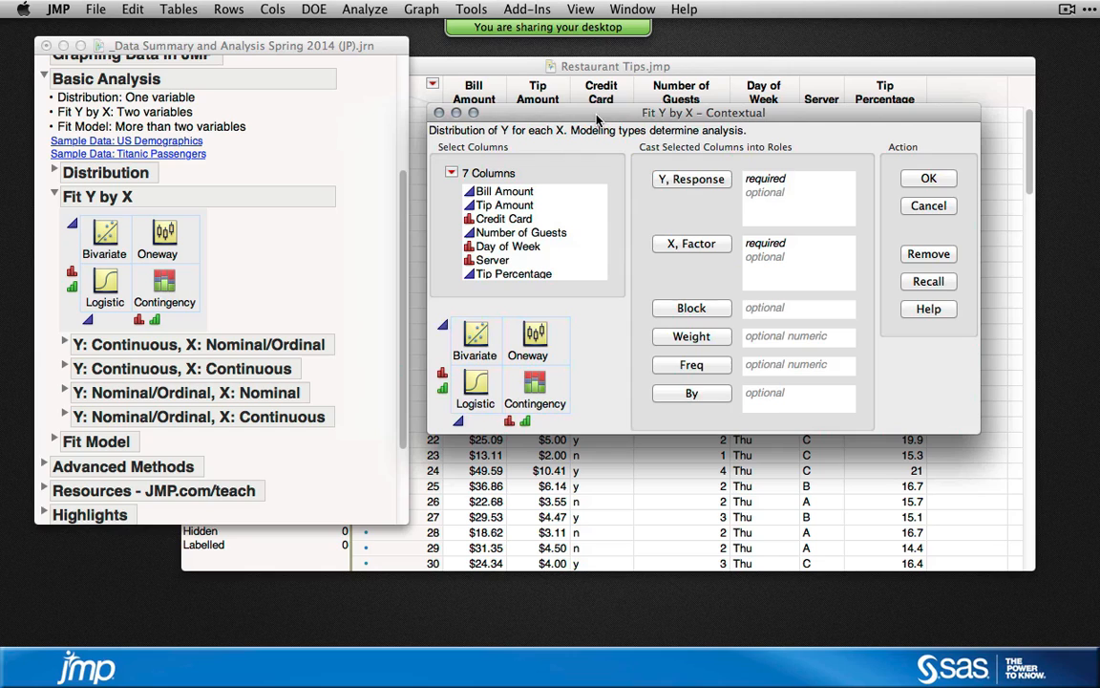
pyautogui.click(355, 9)
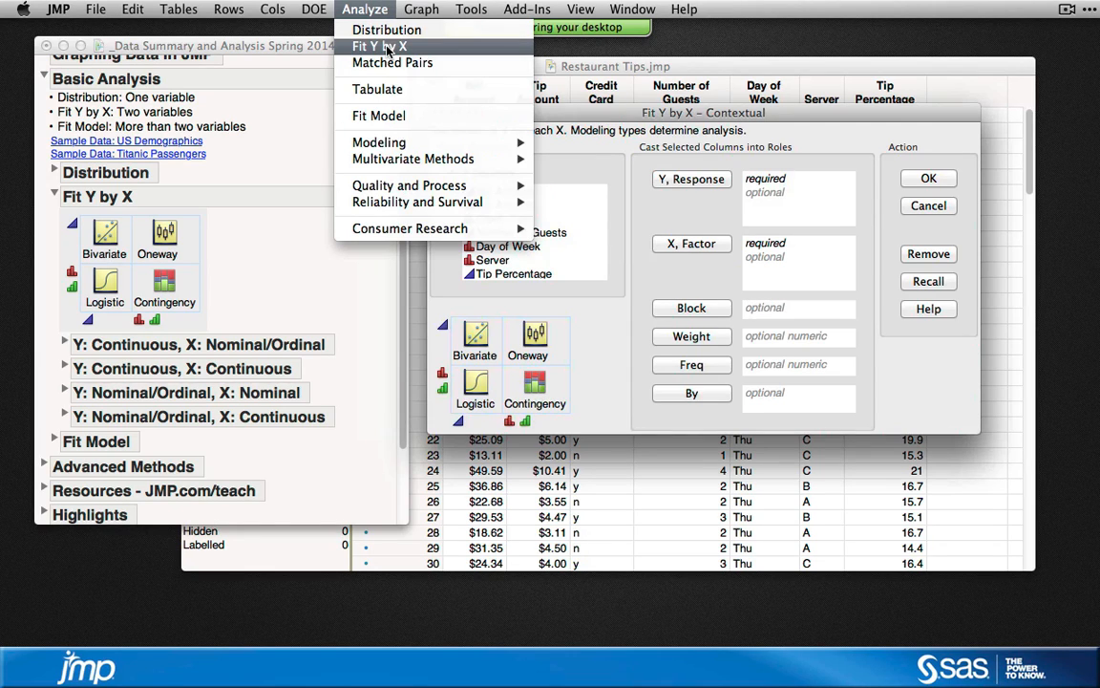
pyautogui.click(575, 182)
pyautogui.click(235, 264)
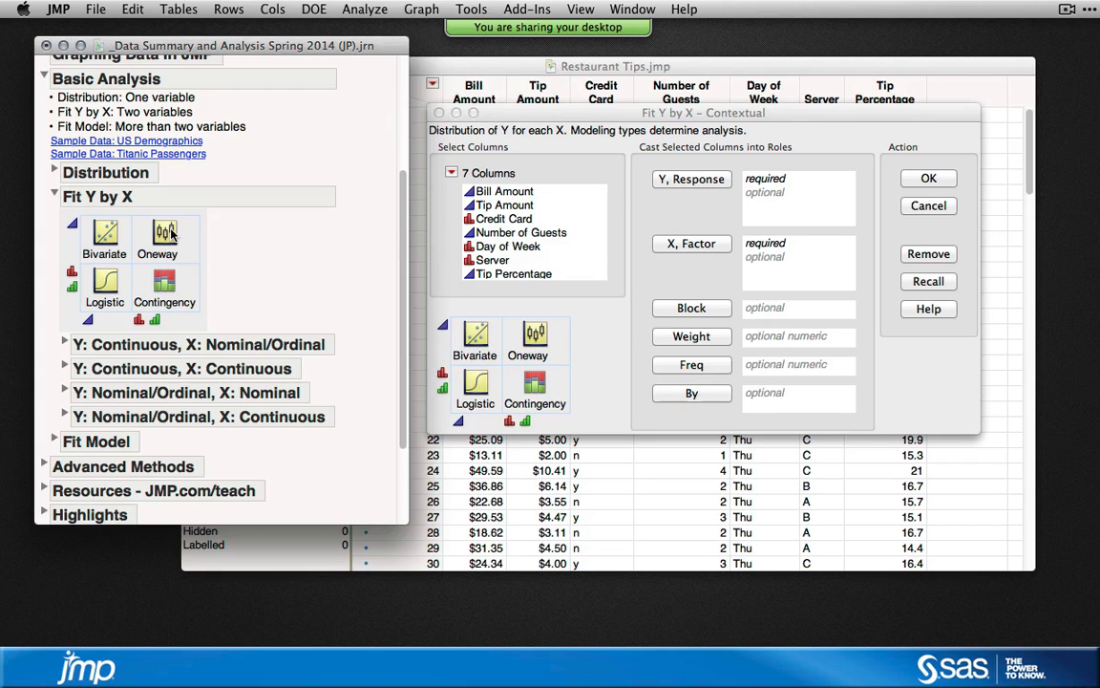
pyautogui.click(65, 344)
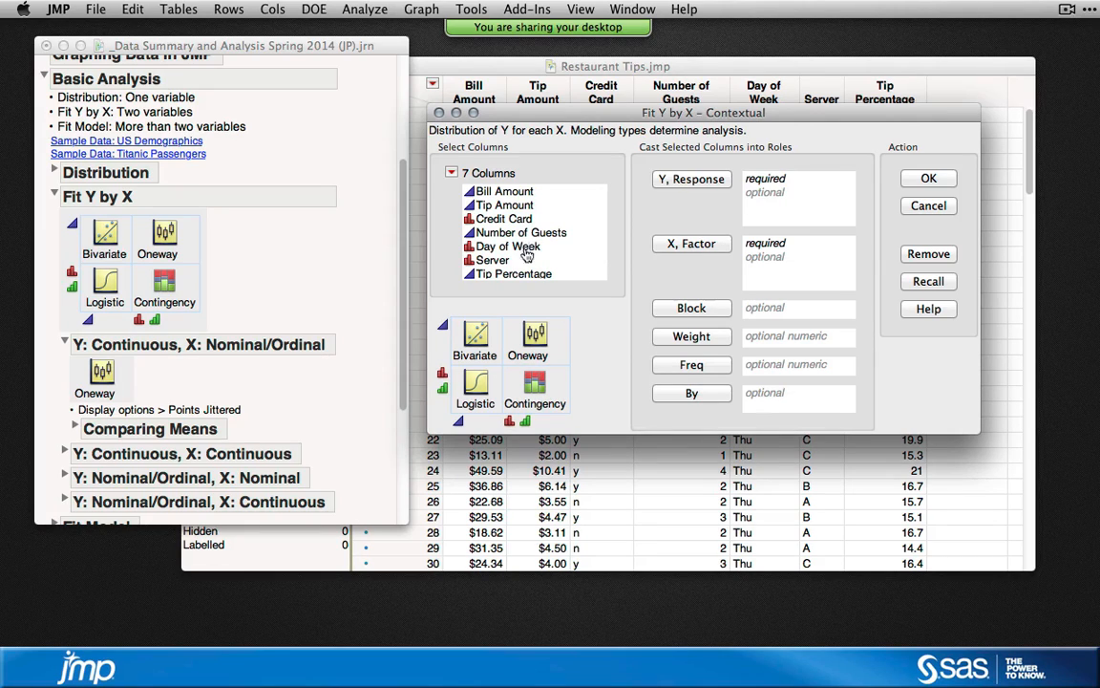
# - Run Fit Y by X with Tip Amount as Y, Response and Day of Week as X, Factor, placing the report beside the journal
pyautogui.click(516, 252)
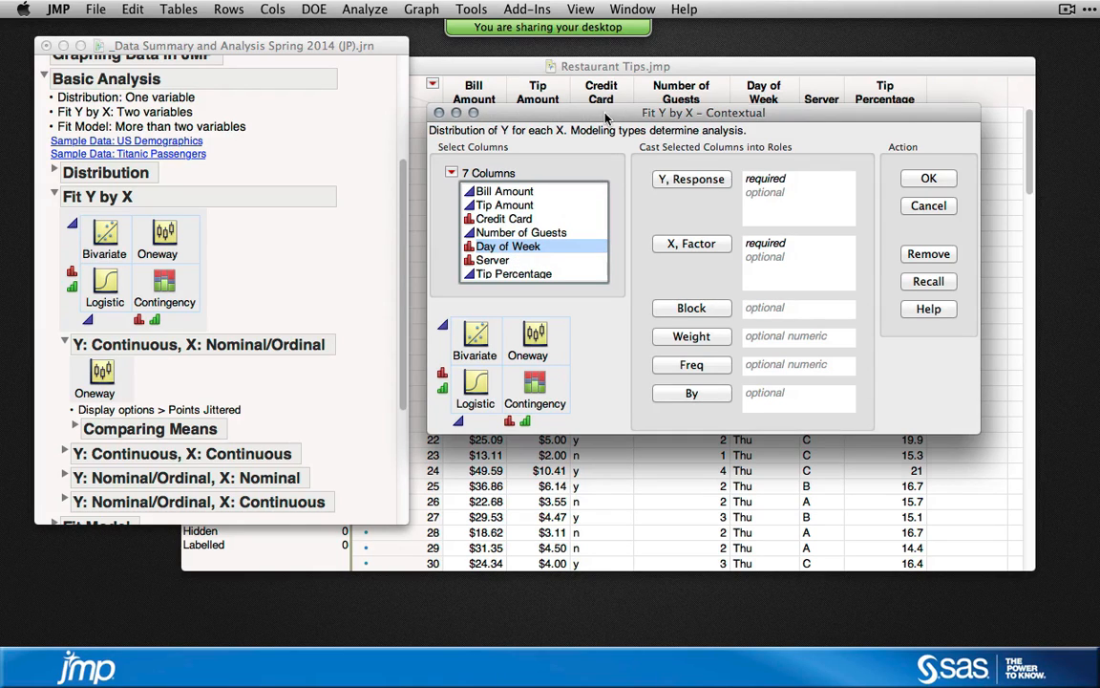
pyautogui.moveTo(546, 110); pyautogui.dragTo(526, 116)
pyautogui.click(672, 247)
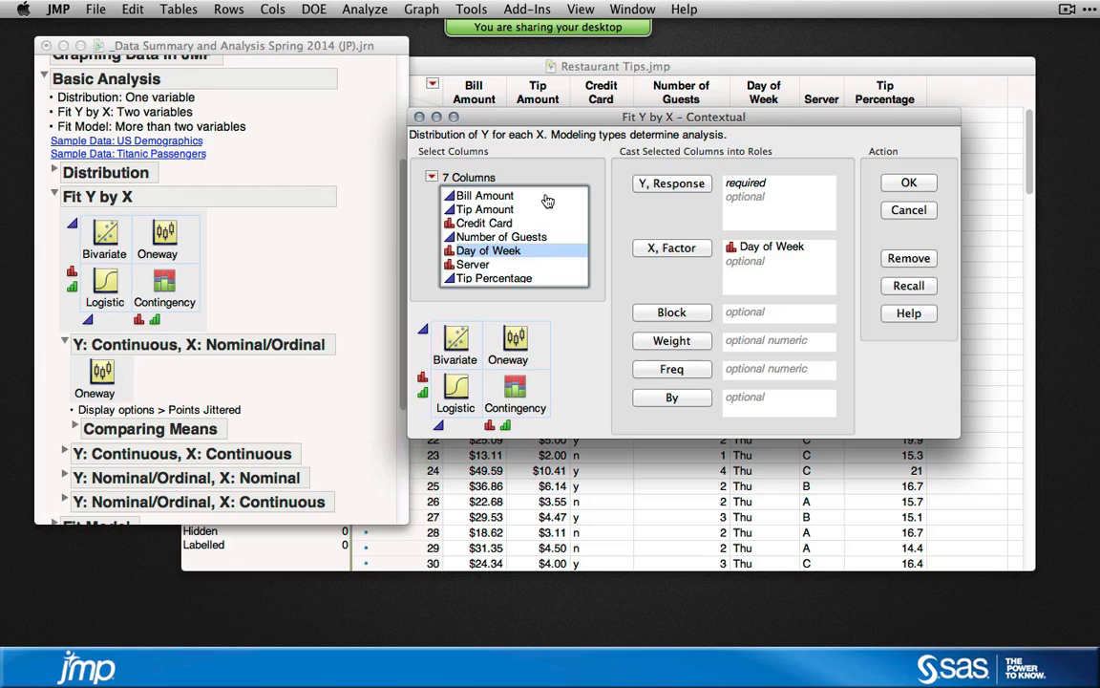
pyautogui.click(507, 211)
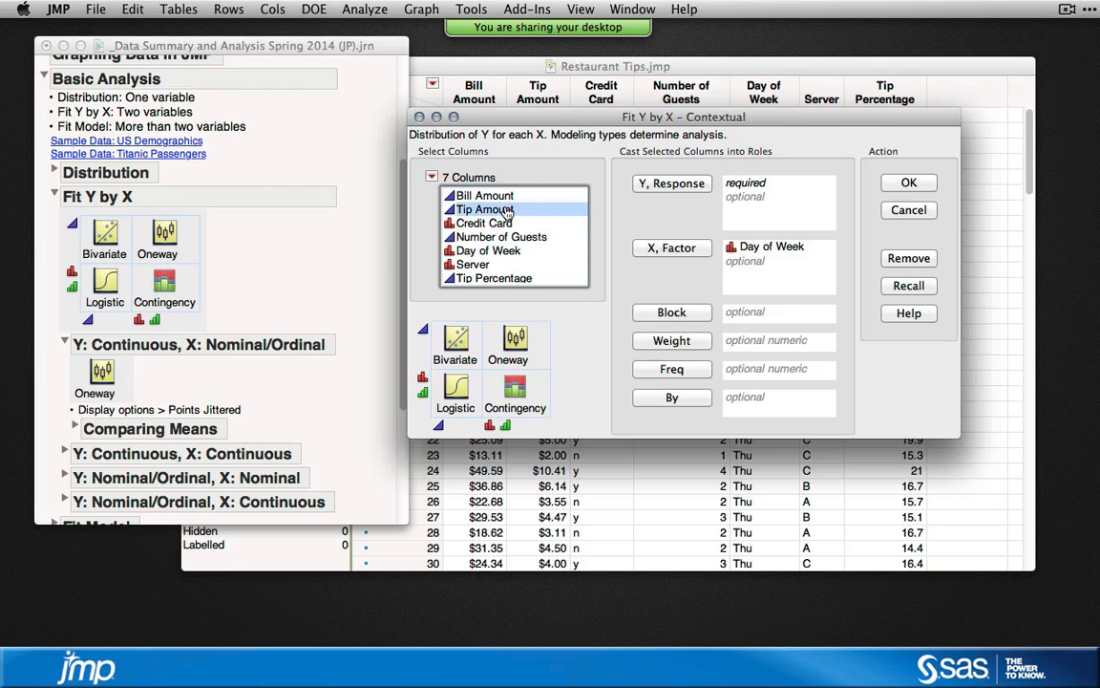
pyautogui.click(684, 184)
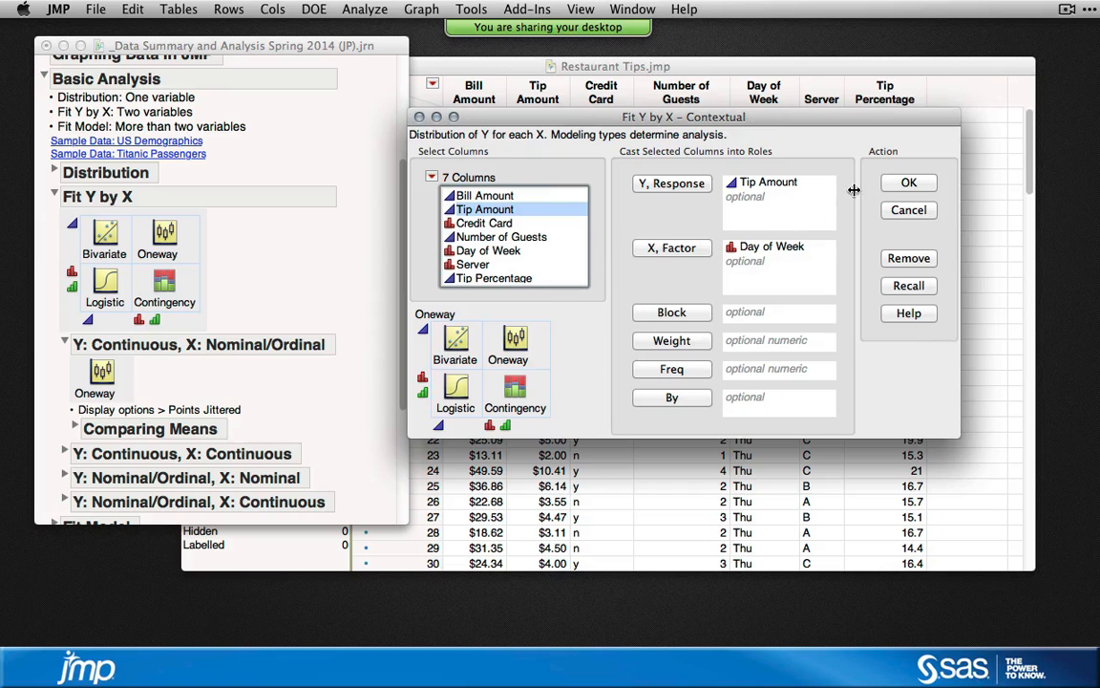
pyautogui.click(908, 182)
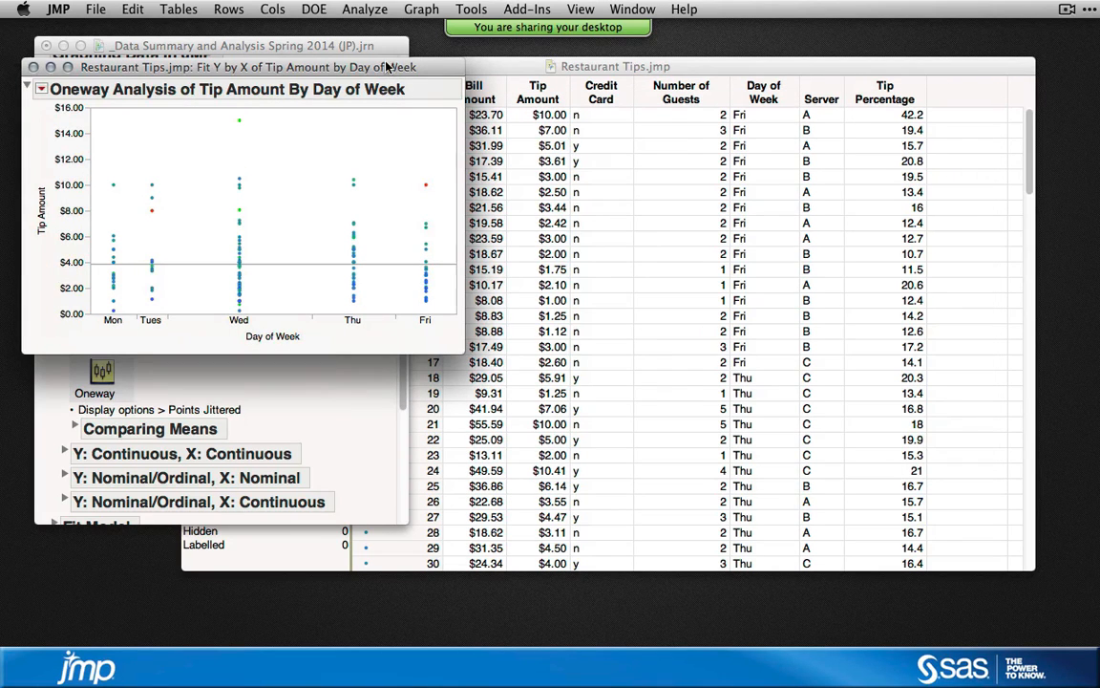
pyautogui.moveTo(402, 73); pyautogui.dragTo(820, 154)
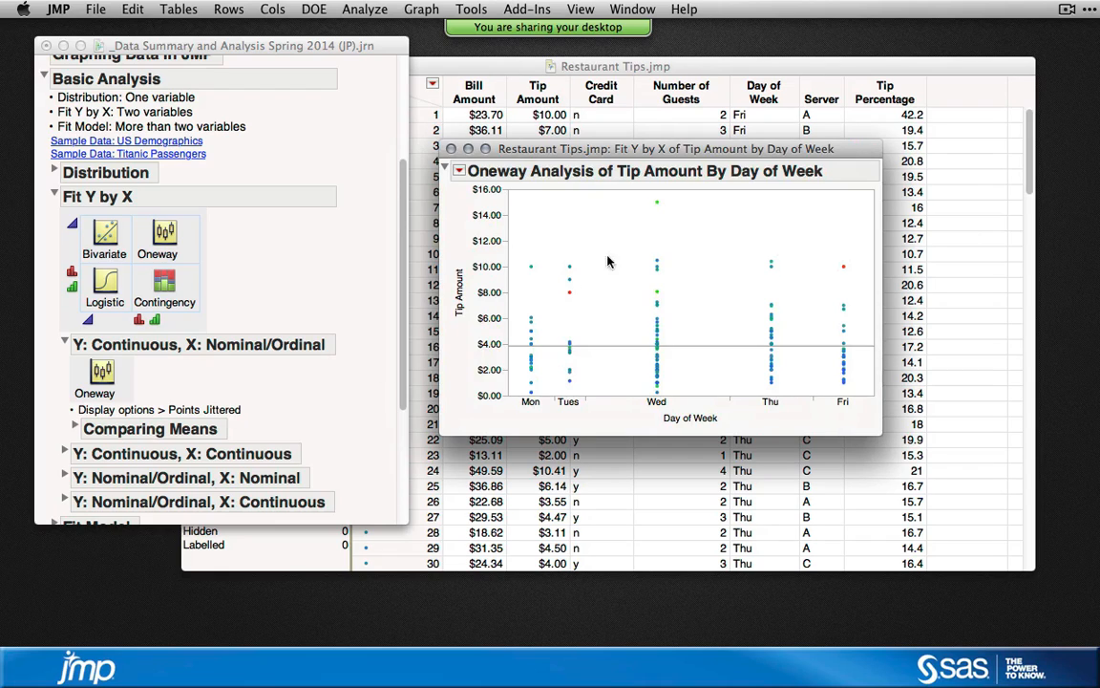
# - Jitter the points in the Oneway plot of Tip Amount by Day of Week
pyautogui.click(460, 171)
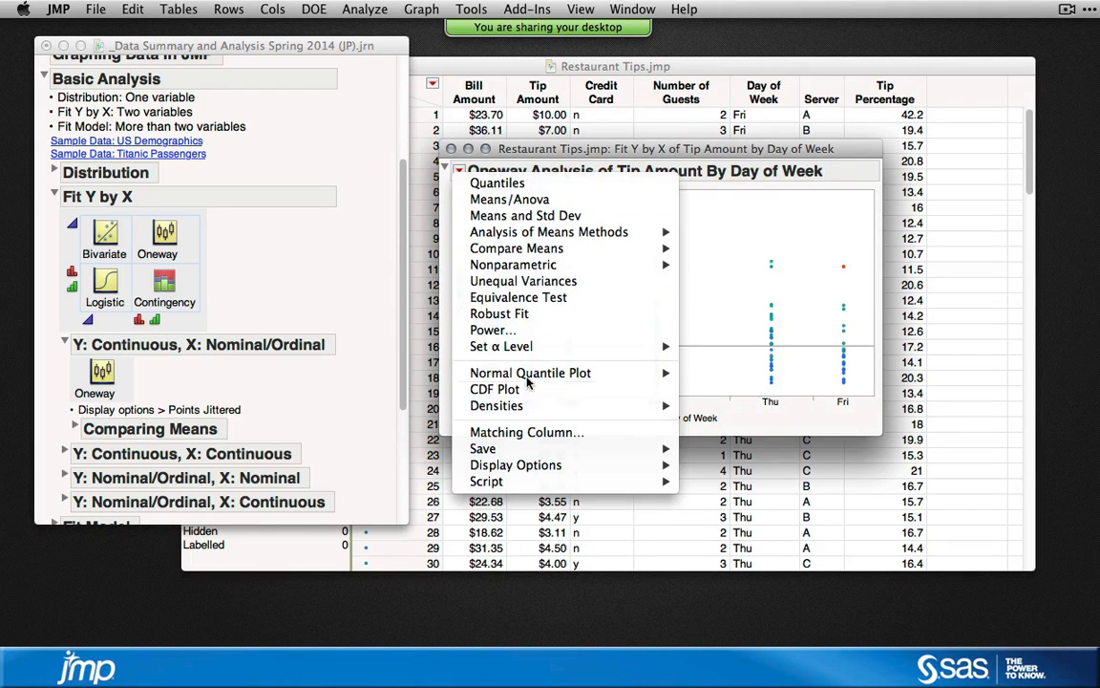
pyautogui.moveTo(552, 481)
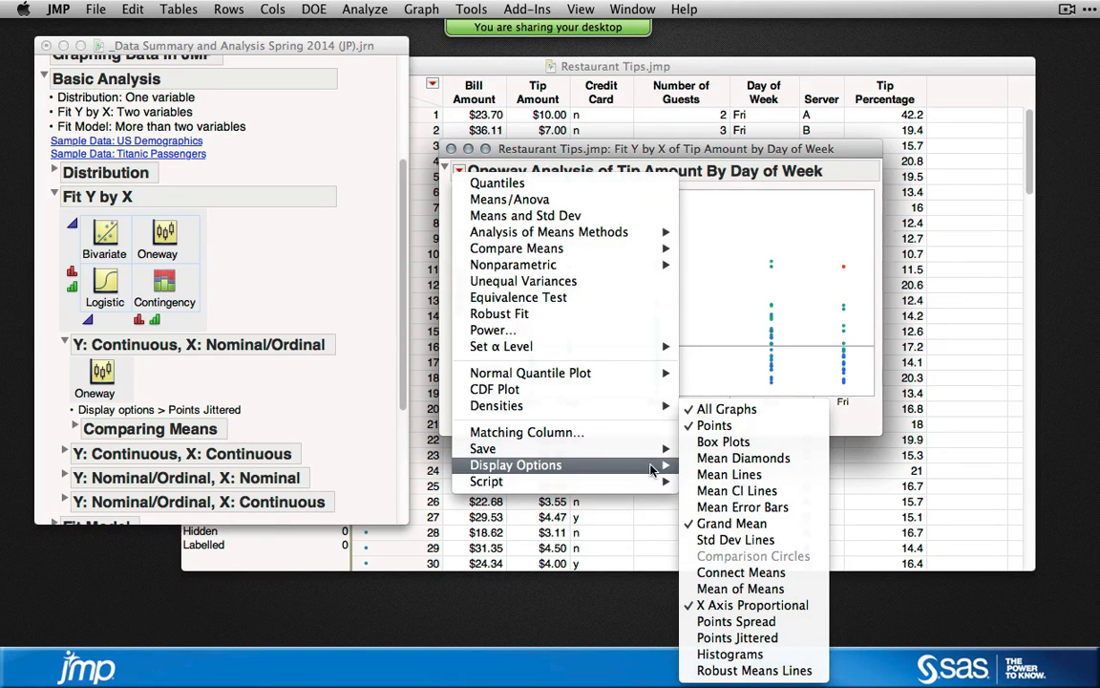
pyautogui.click(746, 639)
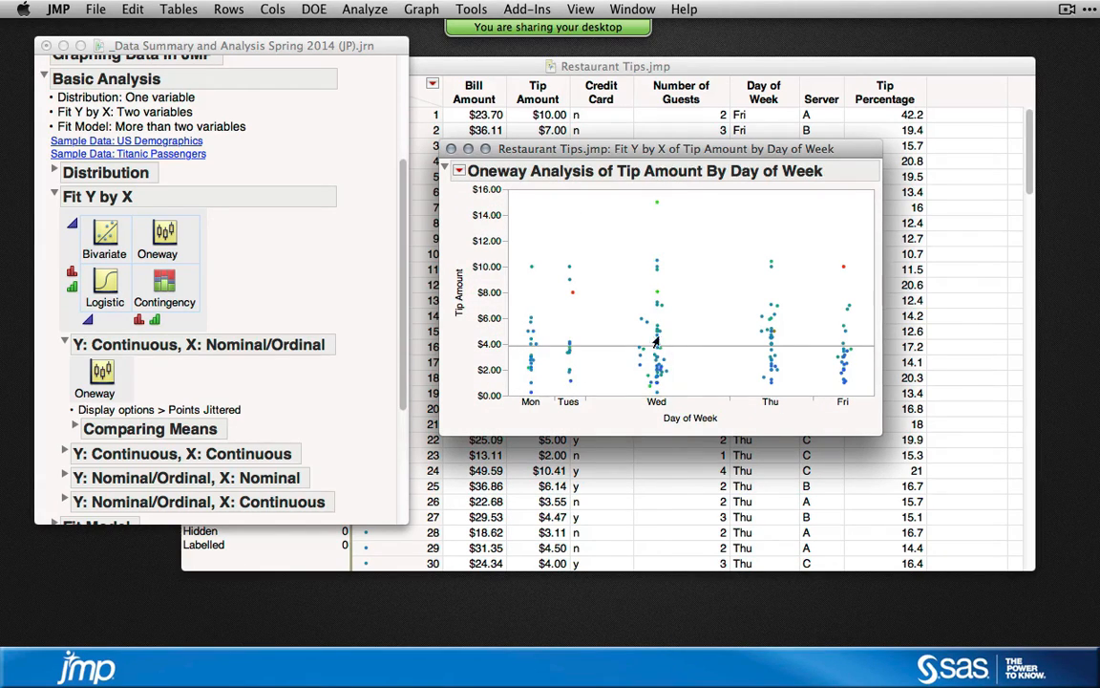
pyautogui.moveTo(664, 352)
# - Add Means/Anova to the Oneway analysis and reposition the report so all its tables fit on screen
pyautogui.moveTo(698, 151); pyautogui.dragTo(693, 73)
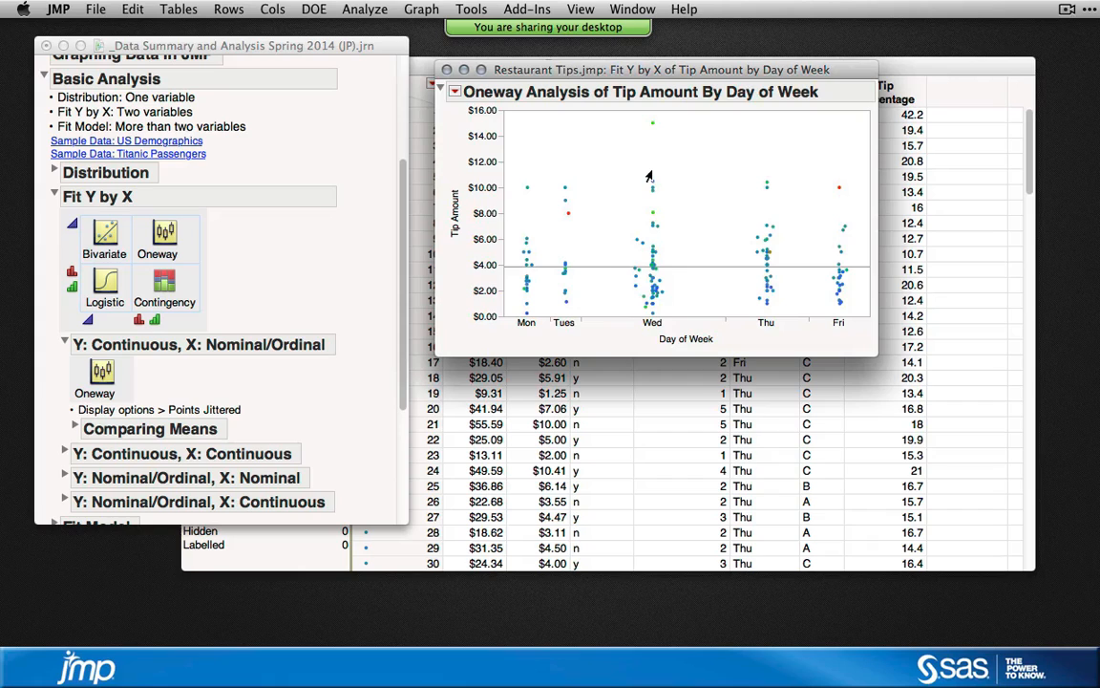
pyautogui.click(454, 92)
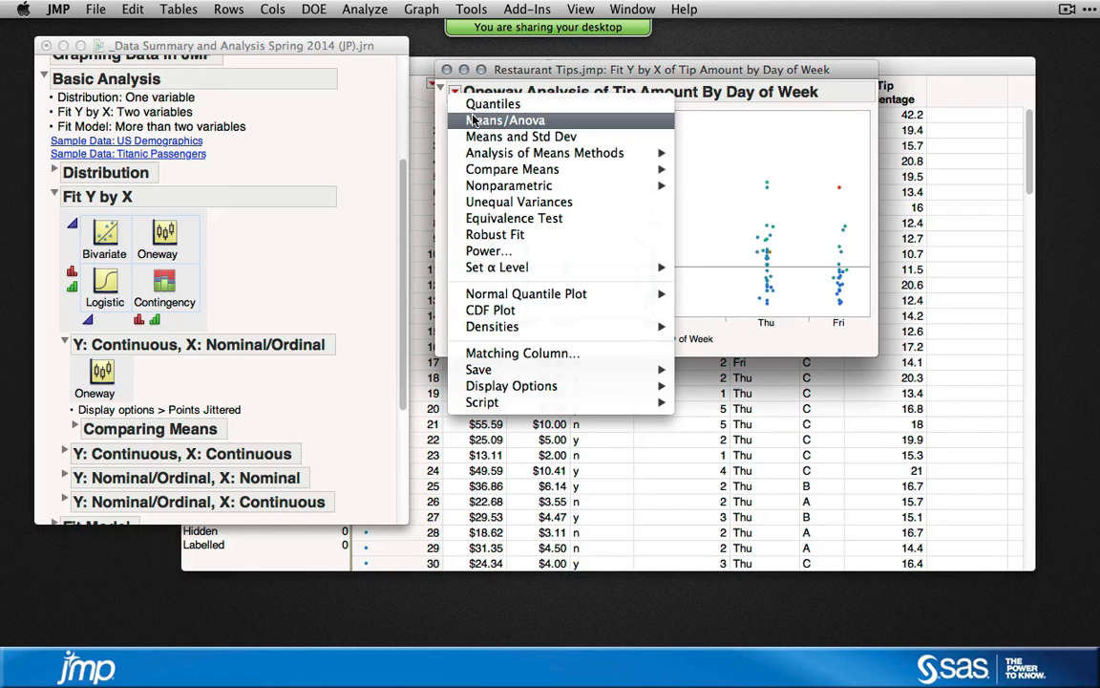
pyautogui.click(470, 121)
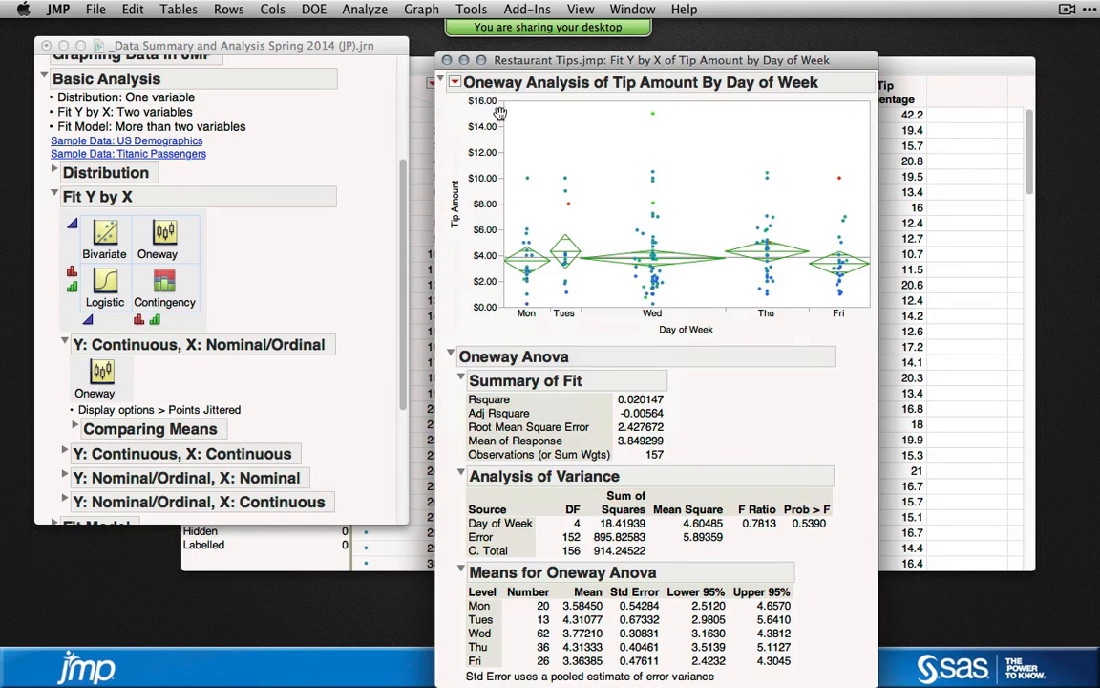
pyautogui.moveTo(556, 64); pyautogui.dragTo(565, 36)
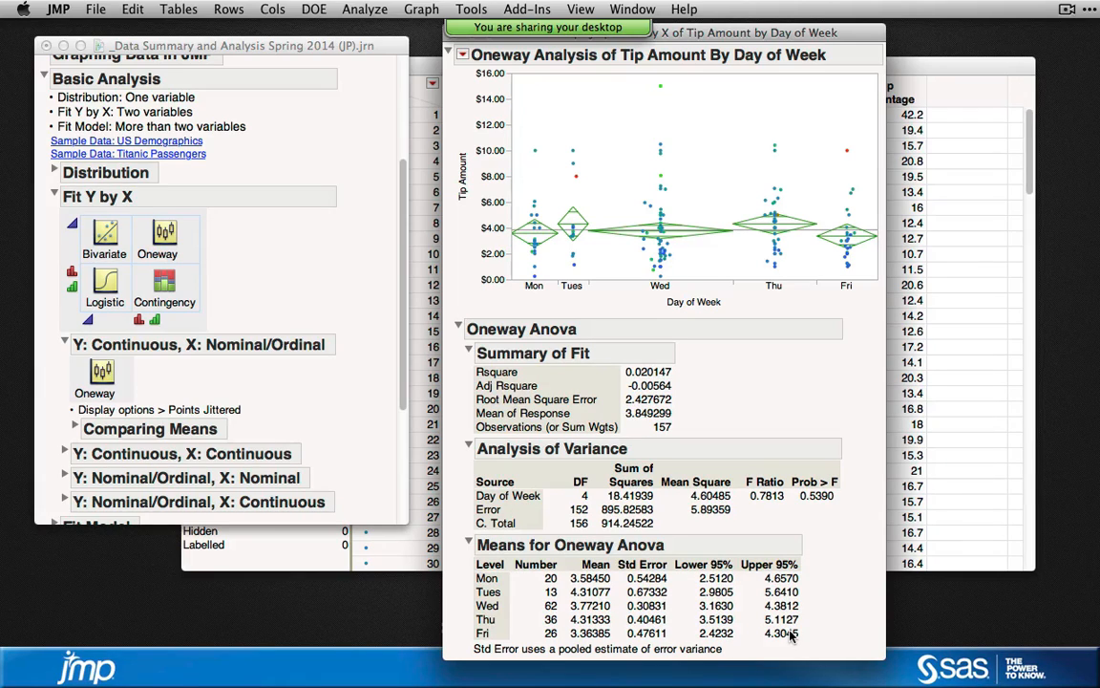
# - Collapse the Means for Oneway Anova, Analysis of Variance and Summary of Fit tables in the report
pyautogui.click(469, 543)
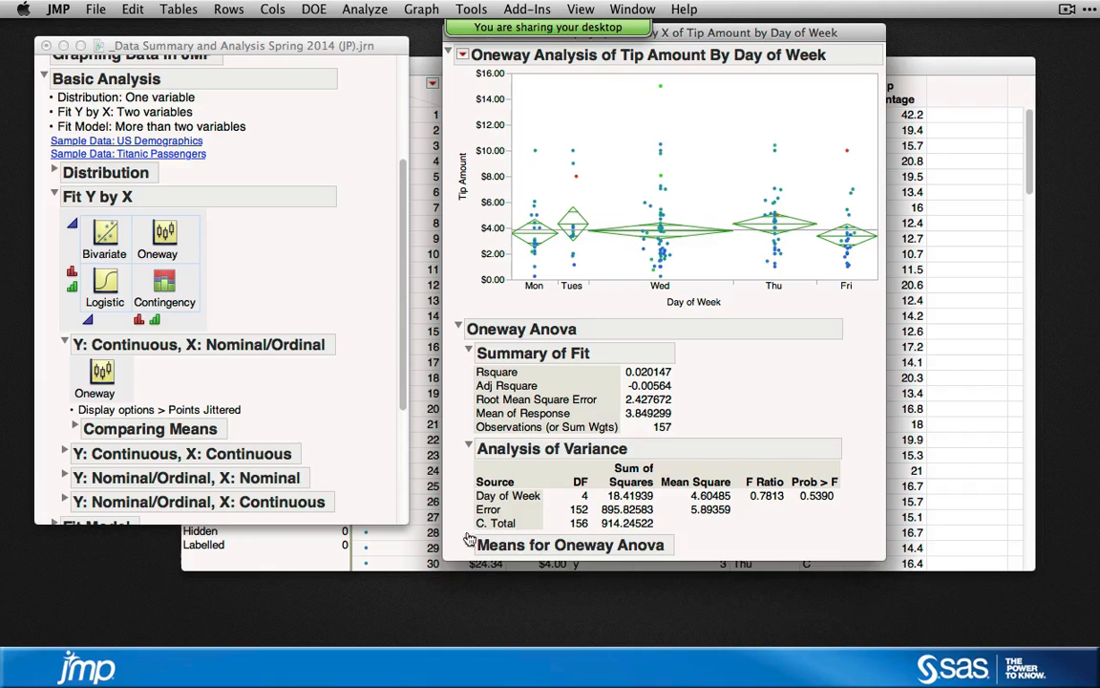
pyautogui.click(468, 449)
pyautogui.click(469, 352)
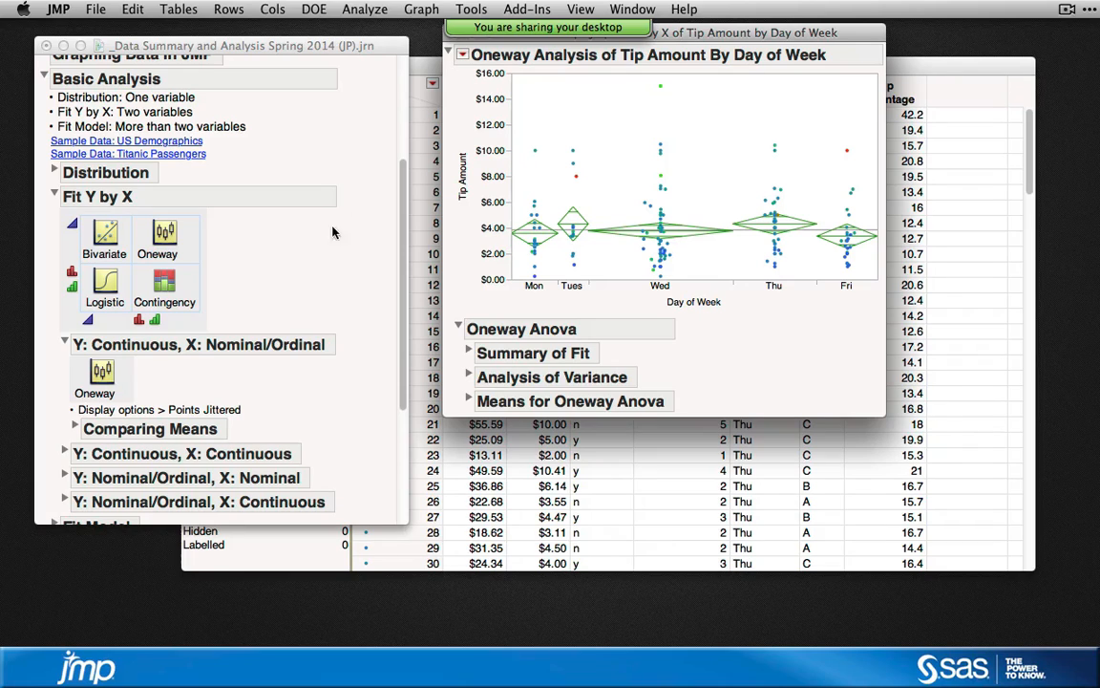
# - Expand the journal's Comparing Means notes and add an Each Pair, Student's t means comparison to the Oneway analysis of Tip Amount
pyautogui.click(71, 429)
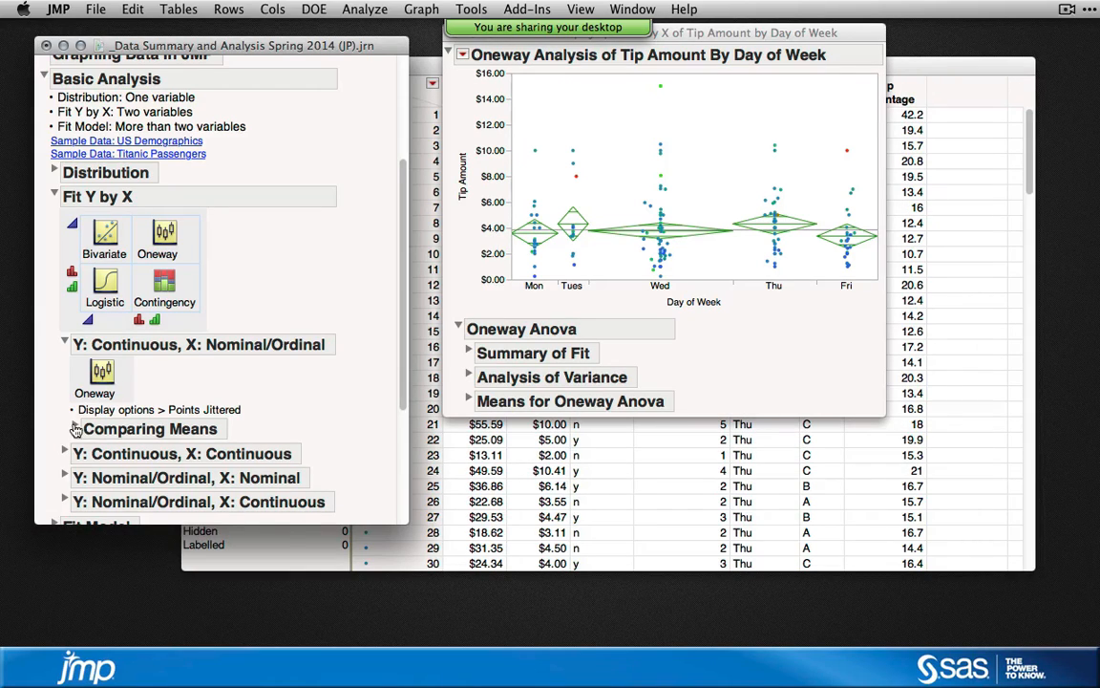
pyautogui.click(73, 428)
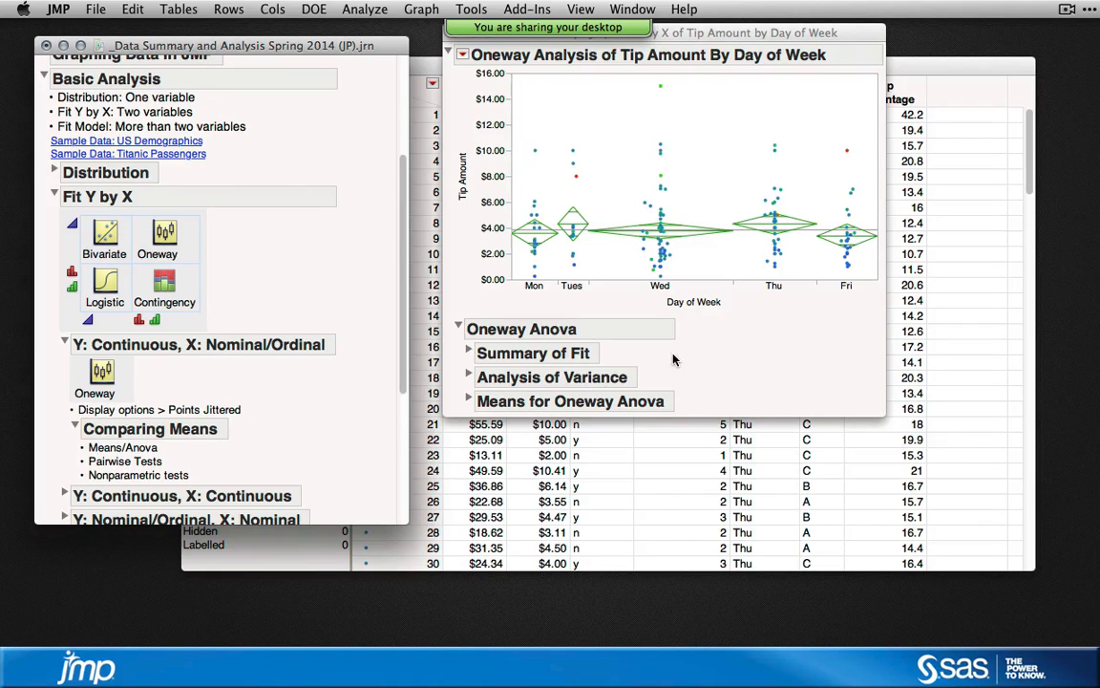
pyautogui.click(606, 317)
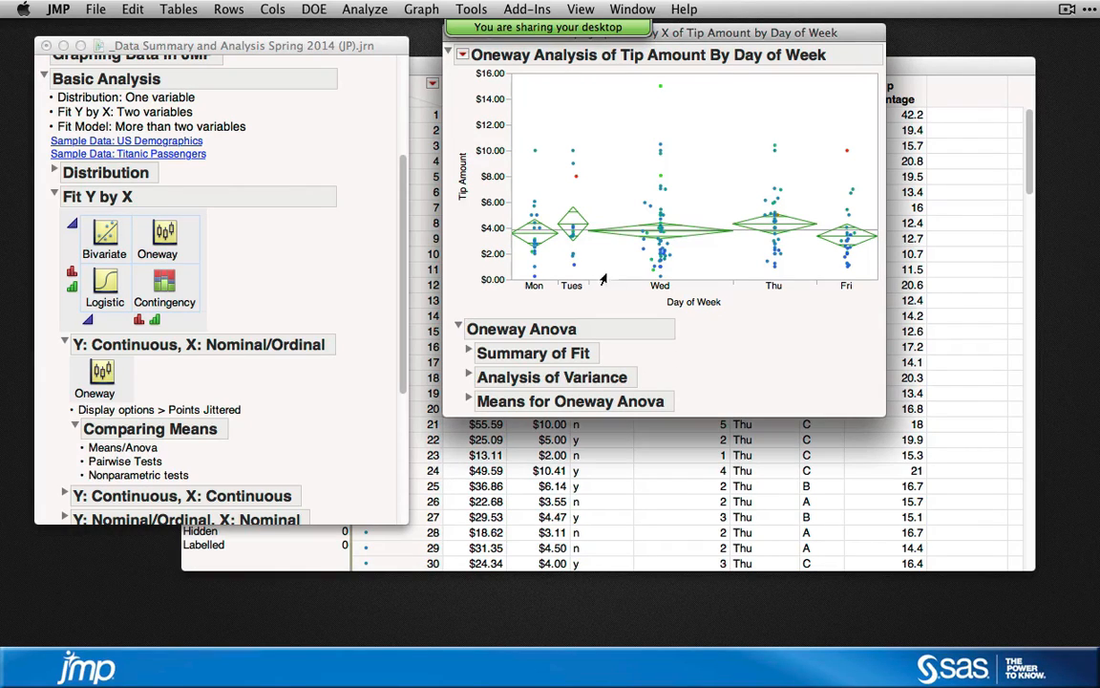
pyautogui.click(463, 58)
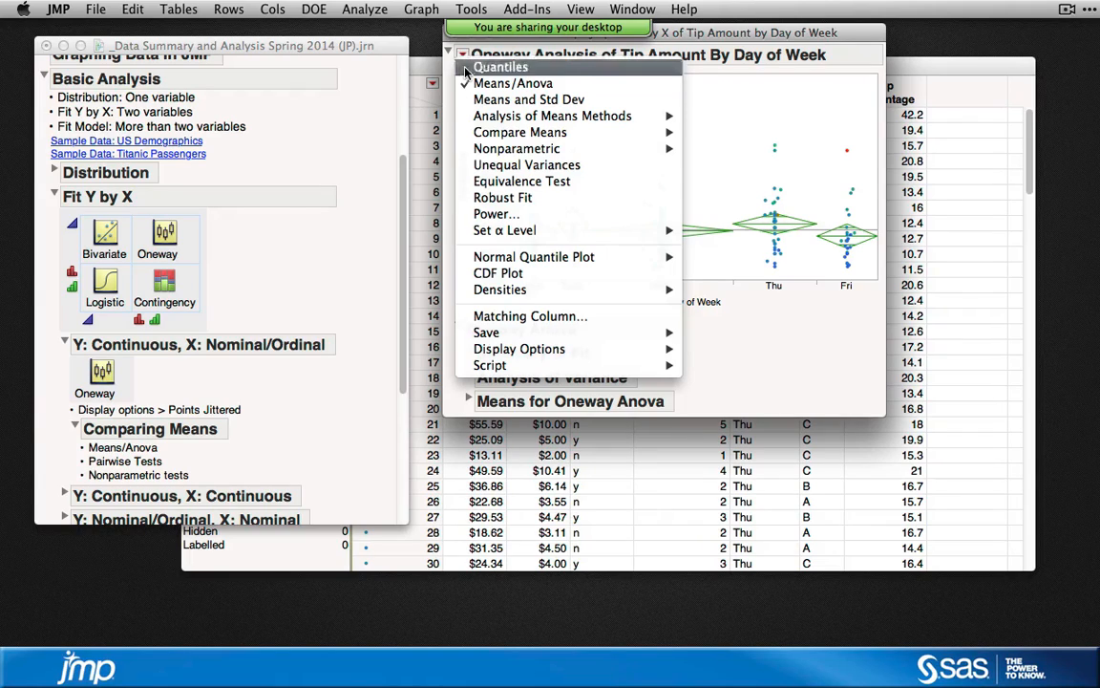
pyautogui.moveTo(527, 121)
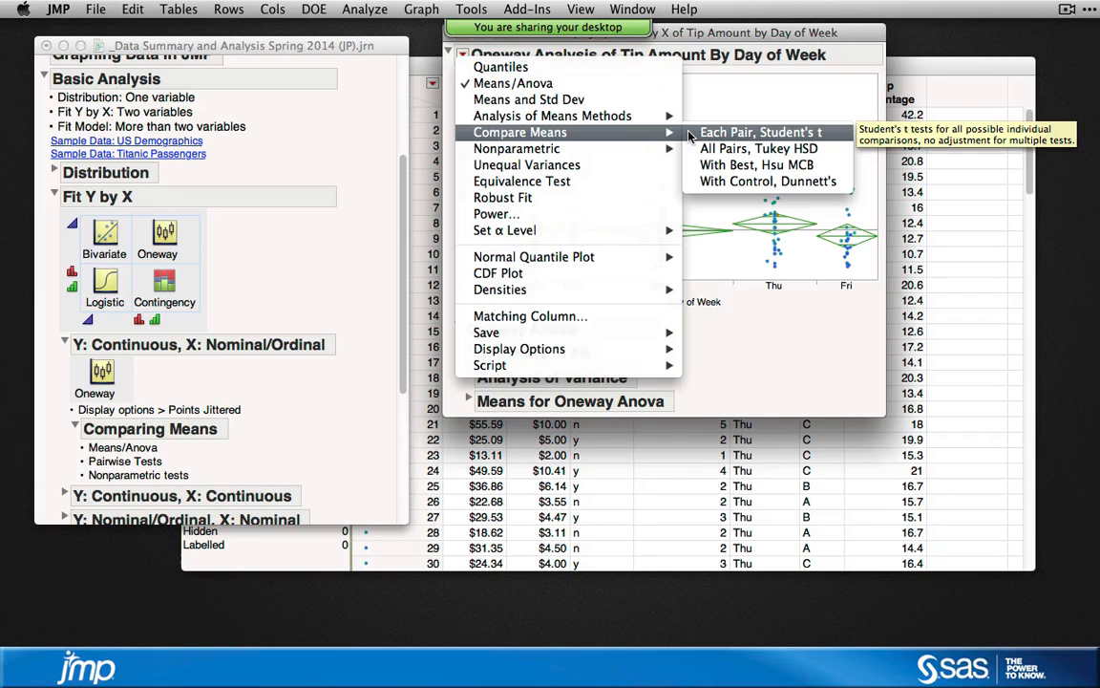
pyautogui.click(690, 136)
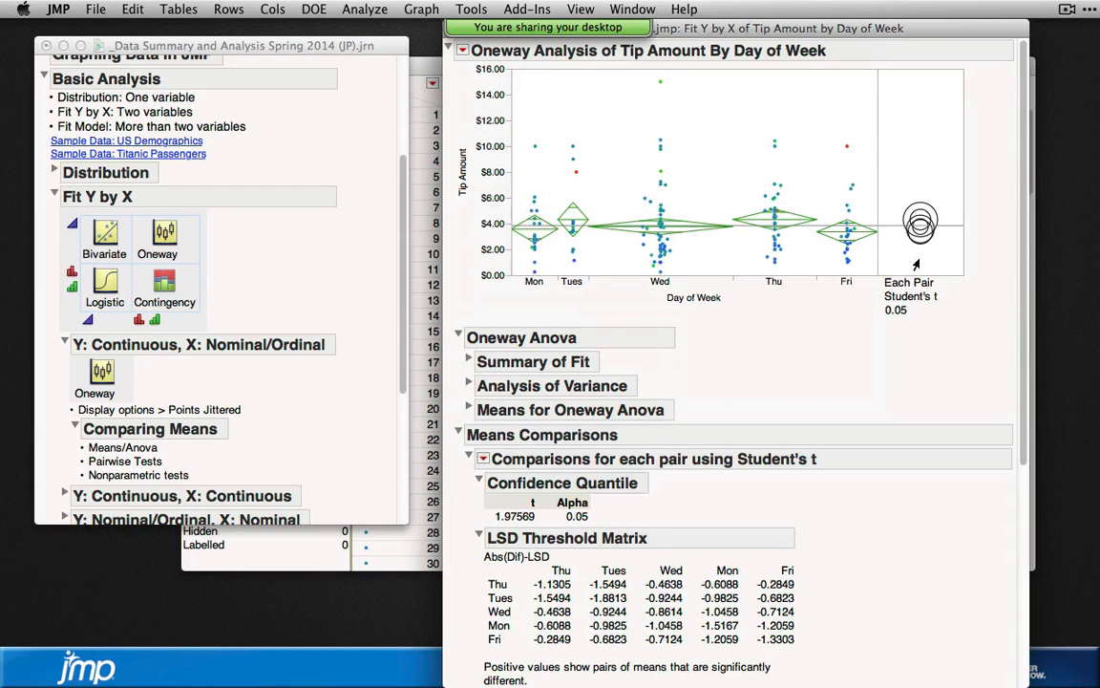
# - Review the Student's t comparison tables through the Ordered Differences Report and collapse the Means Comparisons section
pyautogui.scroll(-4, 917, 242)
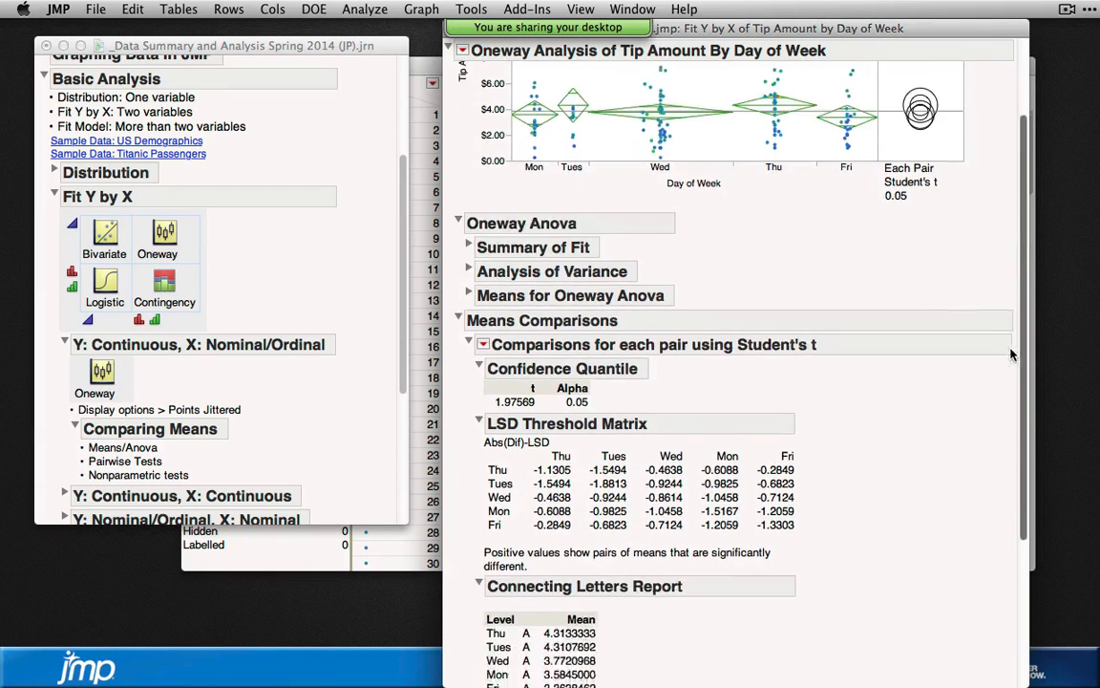
pyautogui.scroll(-5, 1013, 355)
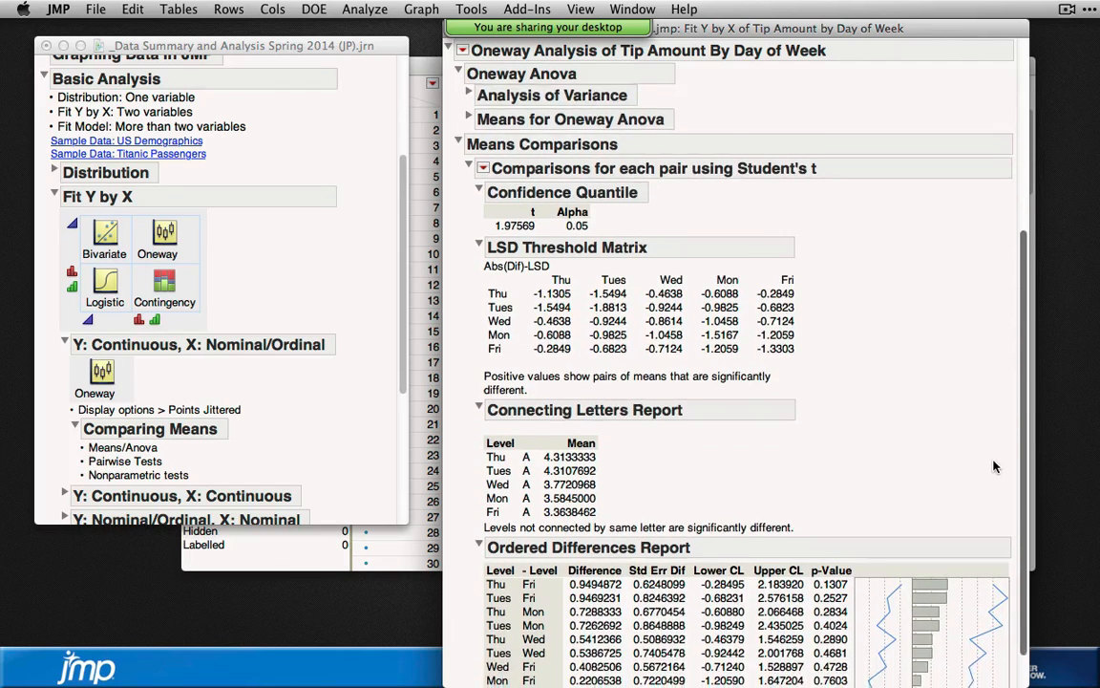
pyautogui.scroll(-2, 993, 466)
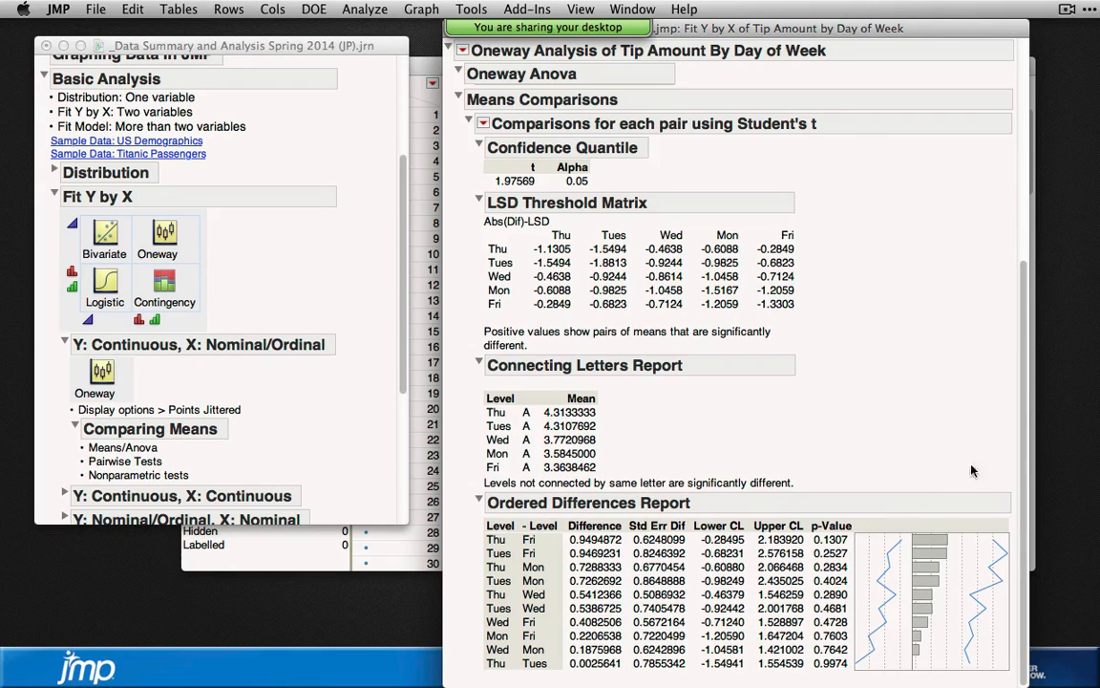
pyautogui.moveTo(1025, 420); pyautogui.dragTo(938, 142)
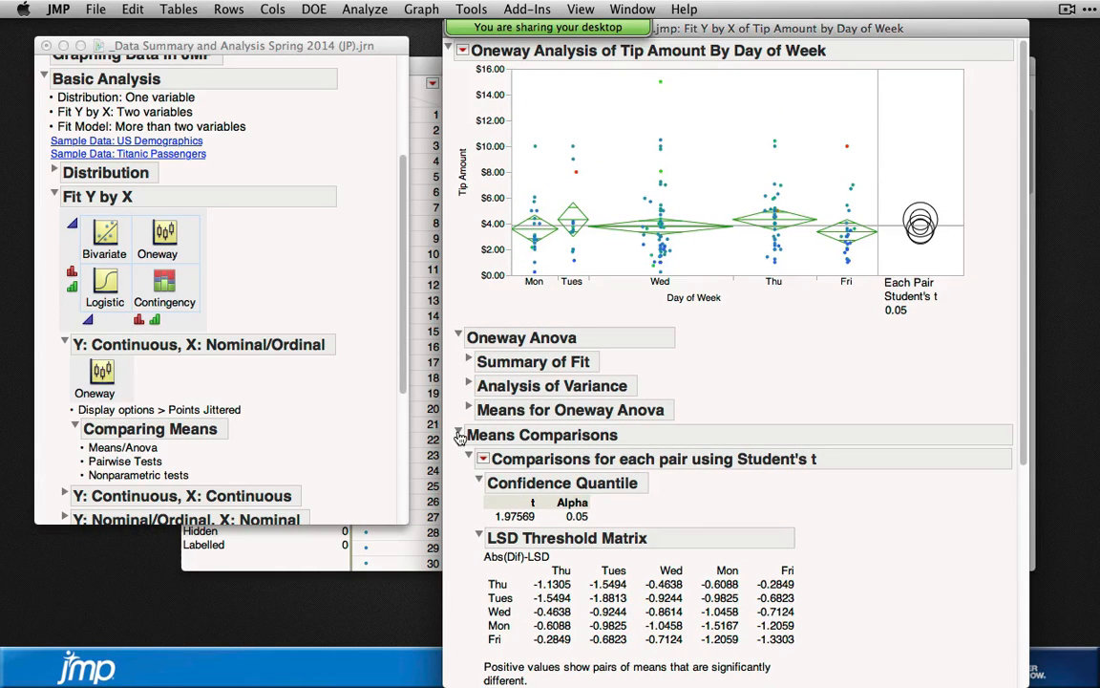
pyautogui.click(459, 434)
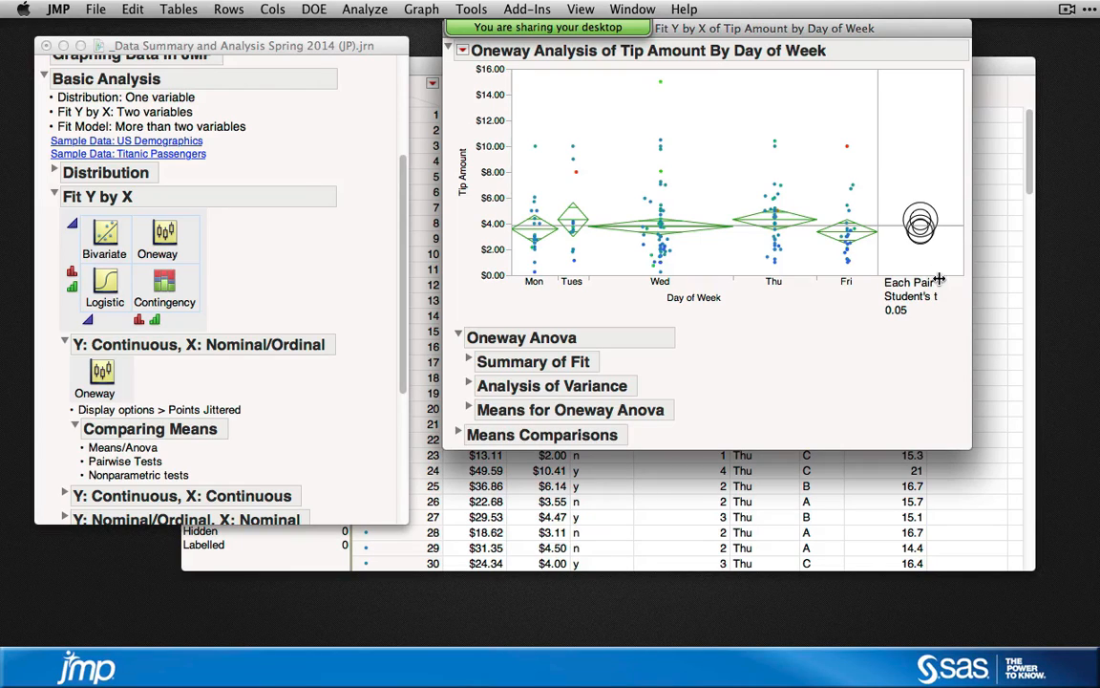
# - Add a With Control, Dunnett's means comparison to the Oneway analysis, using Mon as the control group
pyautogui.click(462, 50)
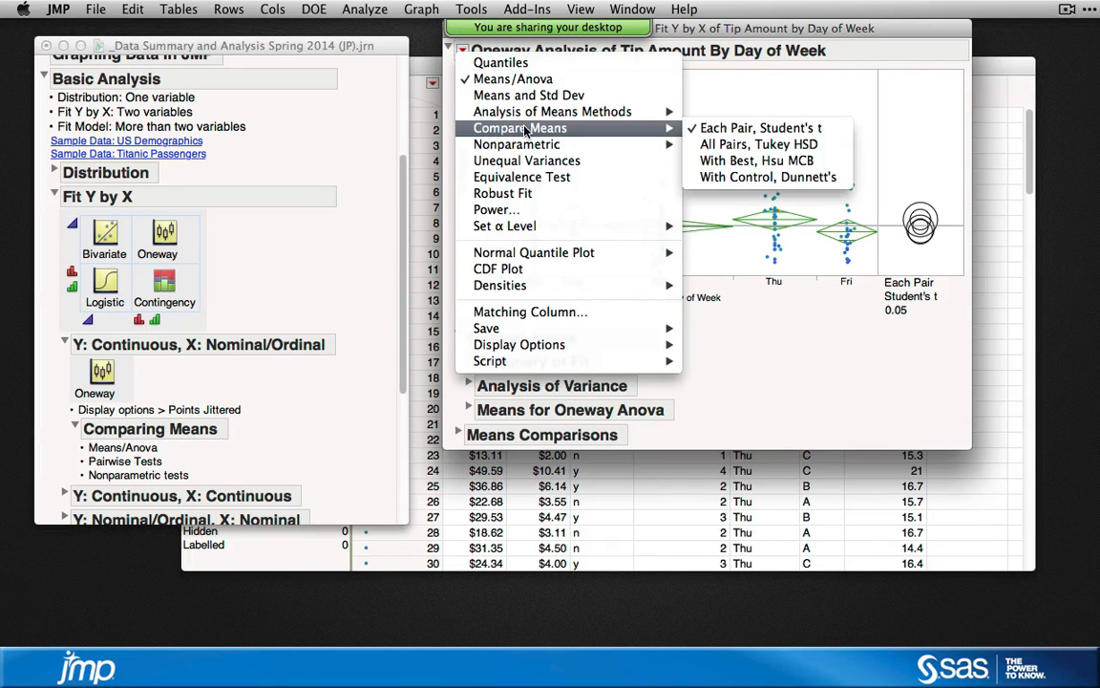
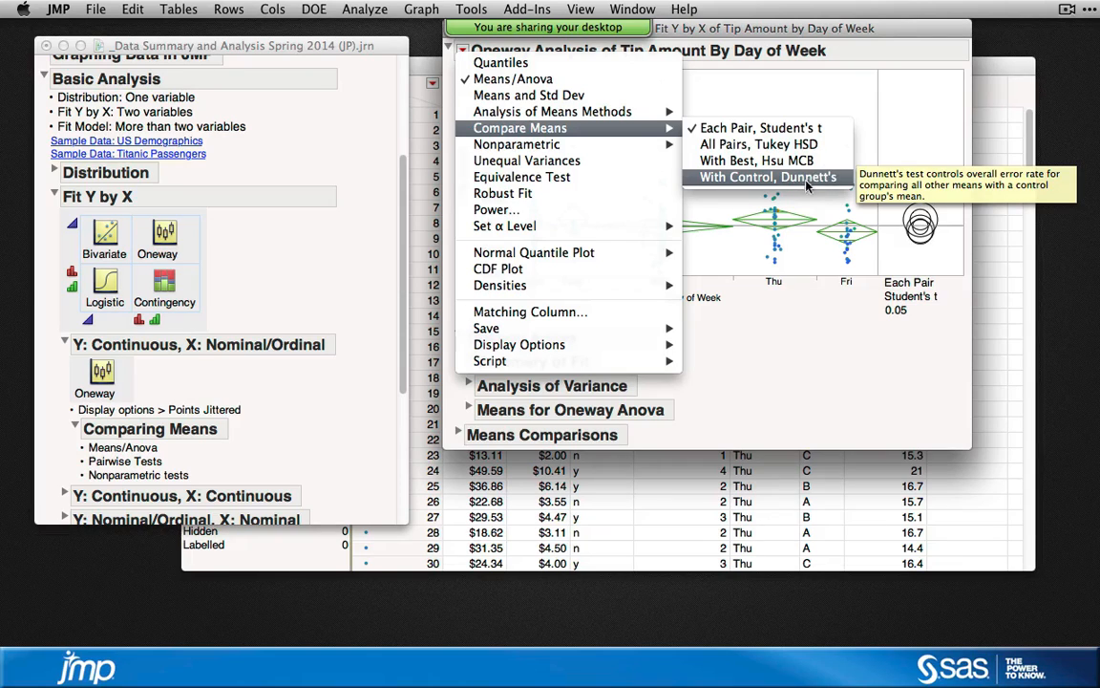
pyautogui.click(755, 178)
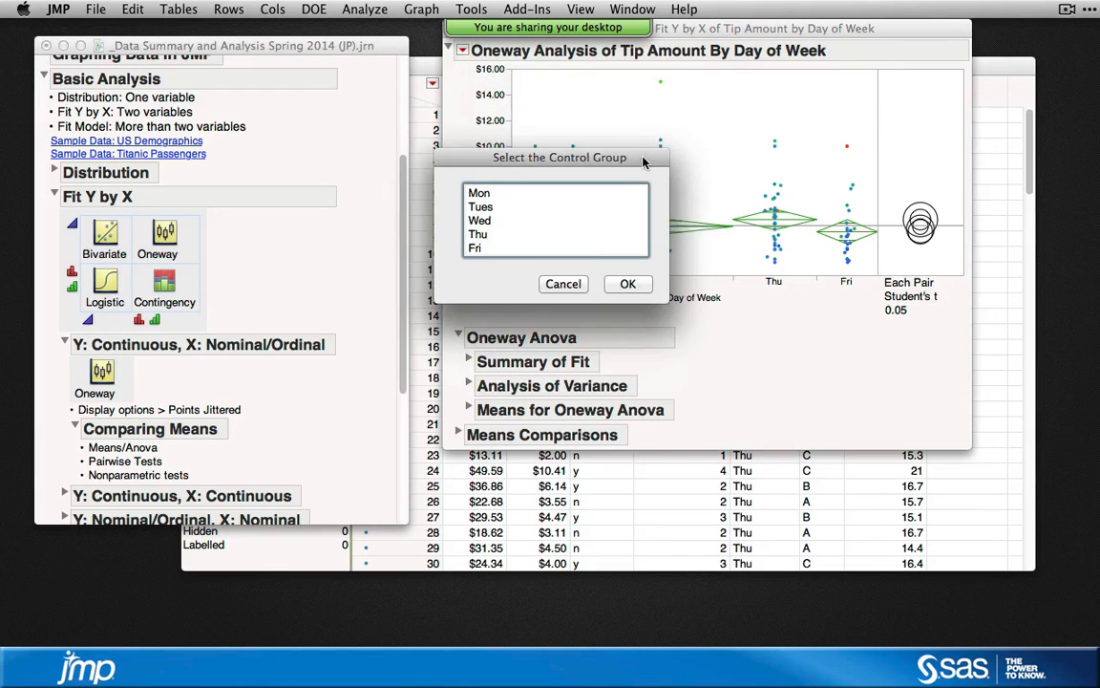
pyautogui.moveTo(569, 171); pyautogui.dragTo(694, 177)
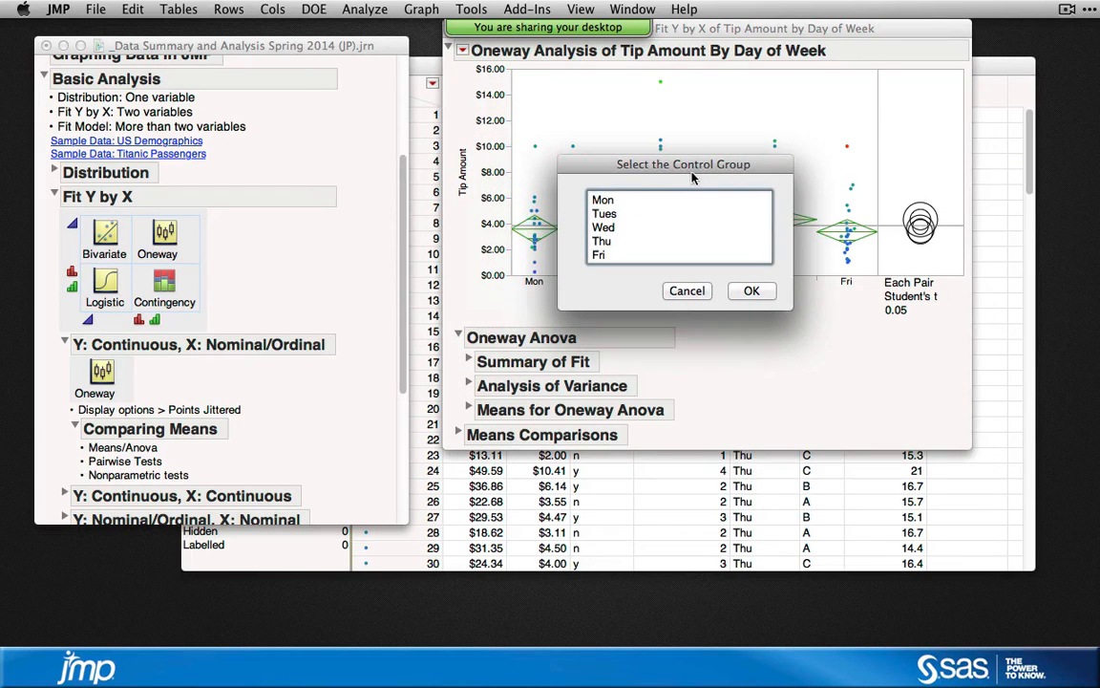
pyautogui.click(607, 201)
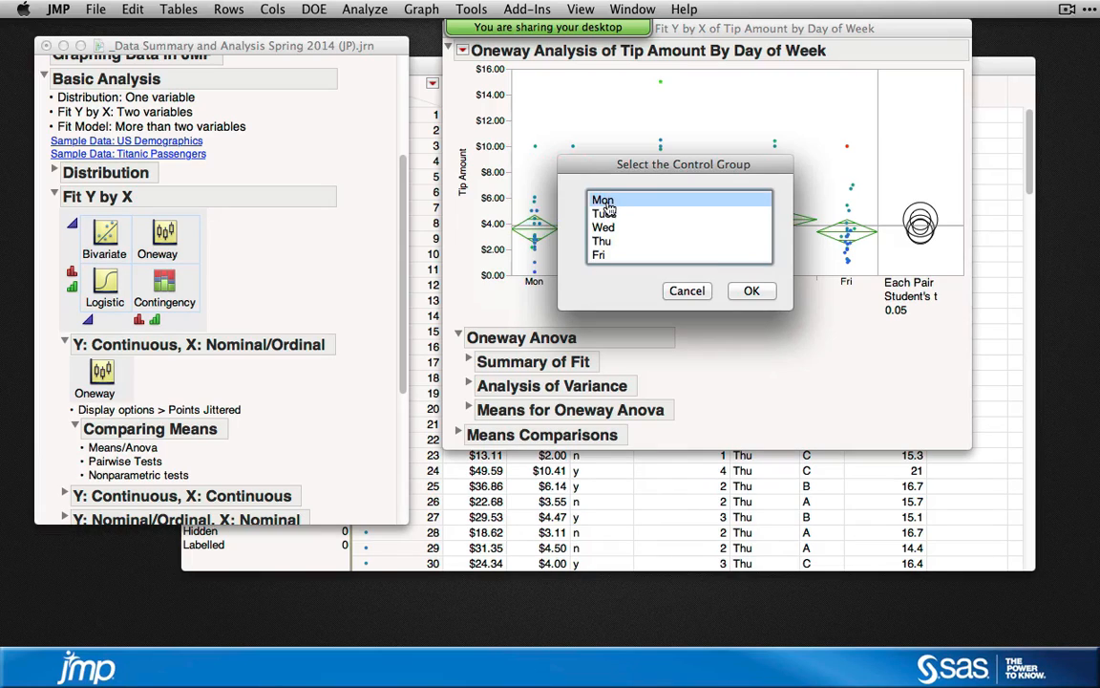
pyautogui.click(752, 292)
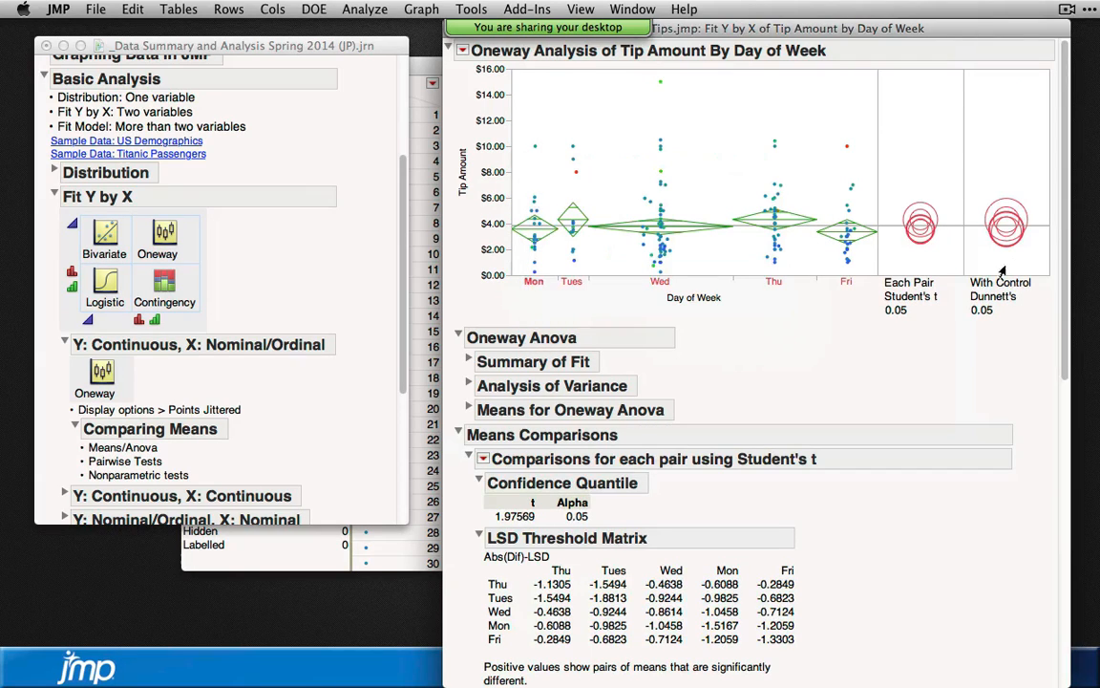
# - Show the Difference Matrix in the Dunnett's Method comparison section of the report
pyautogui.scroll(-6, 1054, 217)
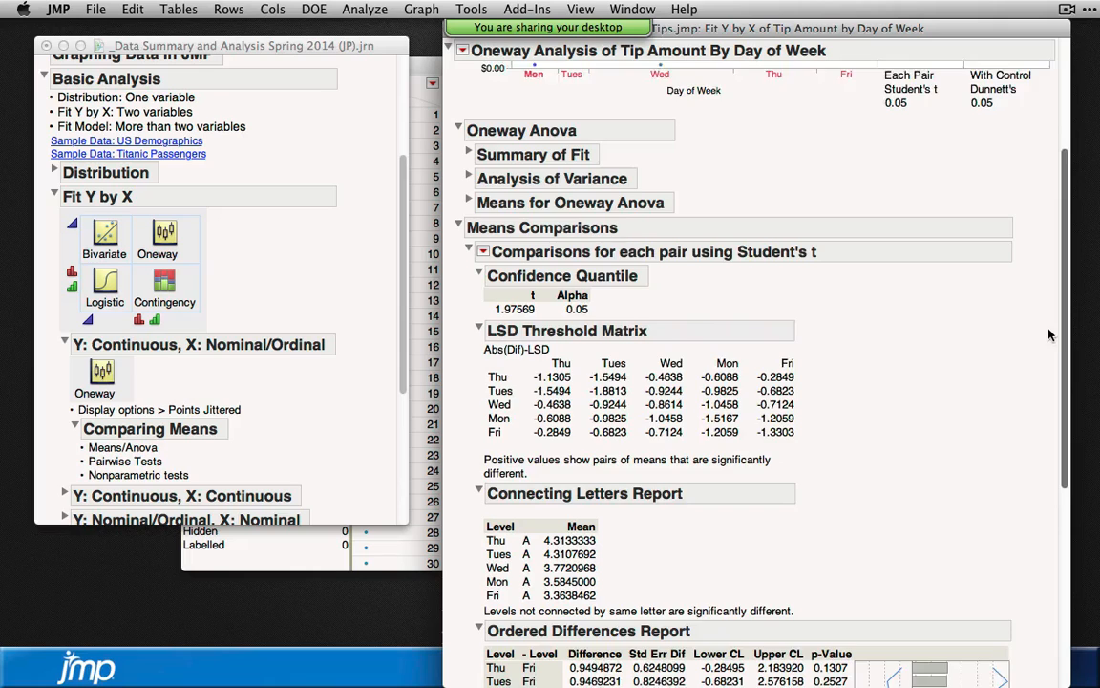
pyautogui.scroll(-4, 1055, 379)
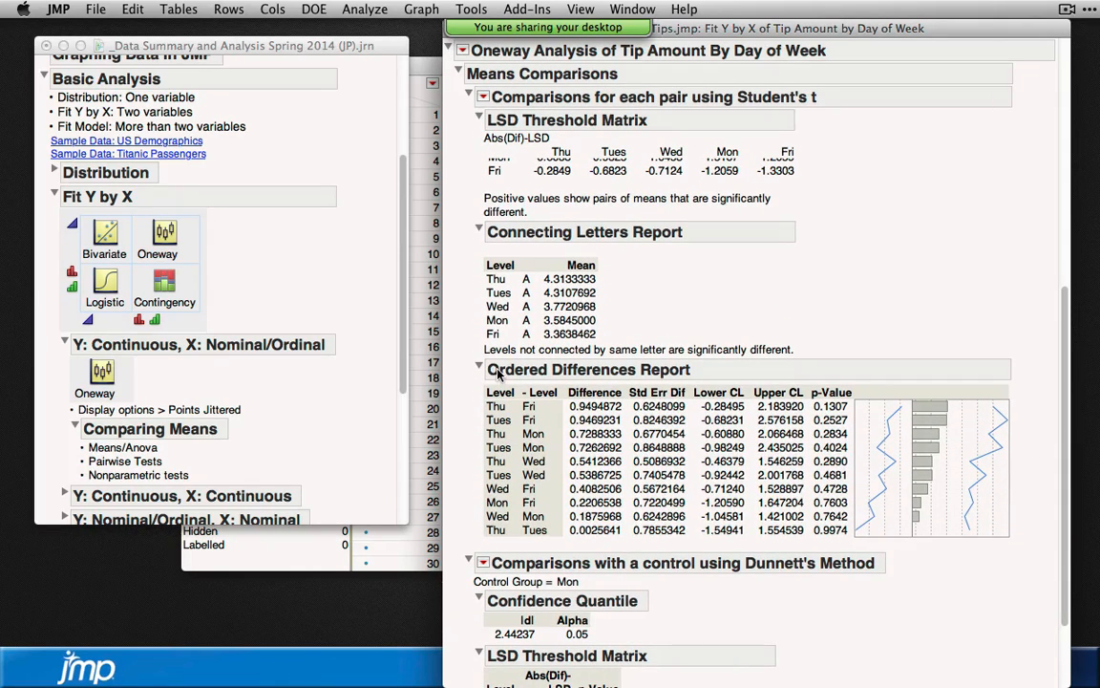
pyautogui.scroll(-3, 971, 368)
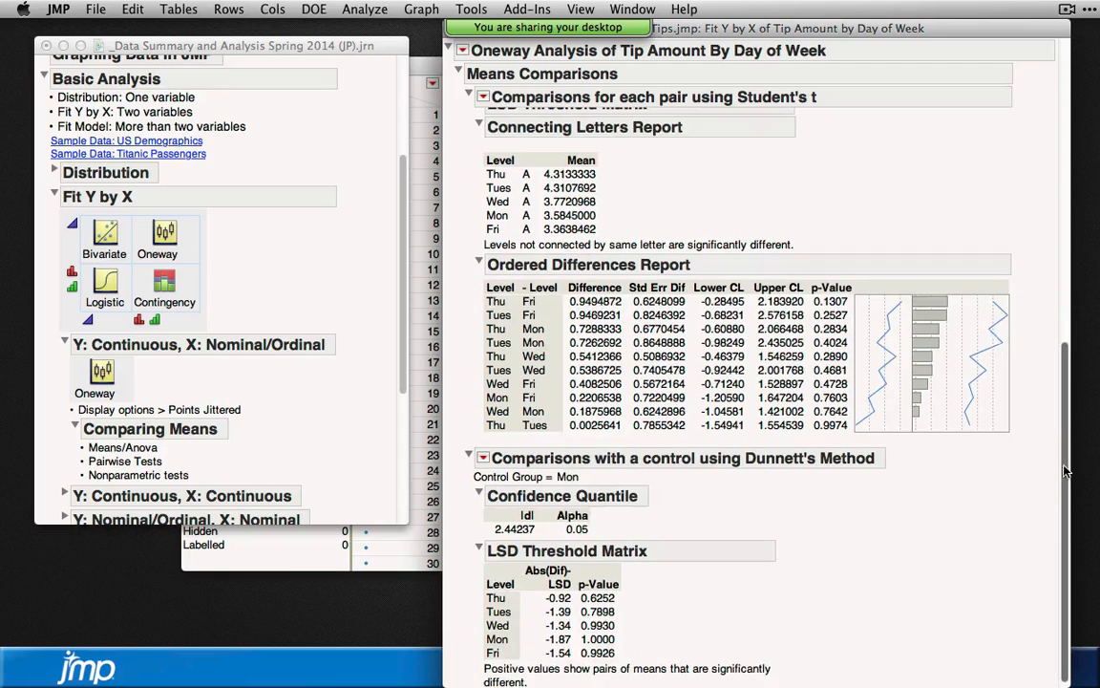
pyautogui.scroll(-1, 1061, 471)
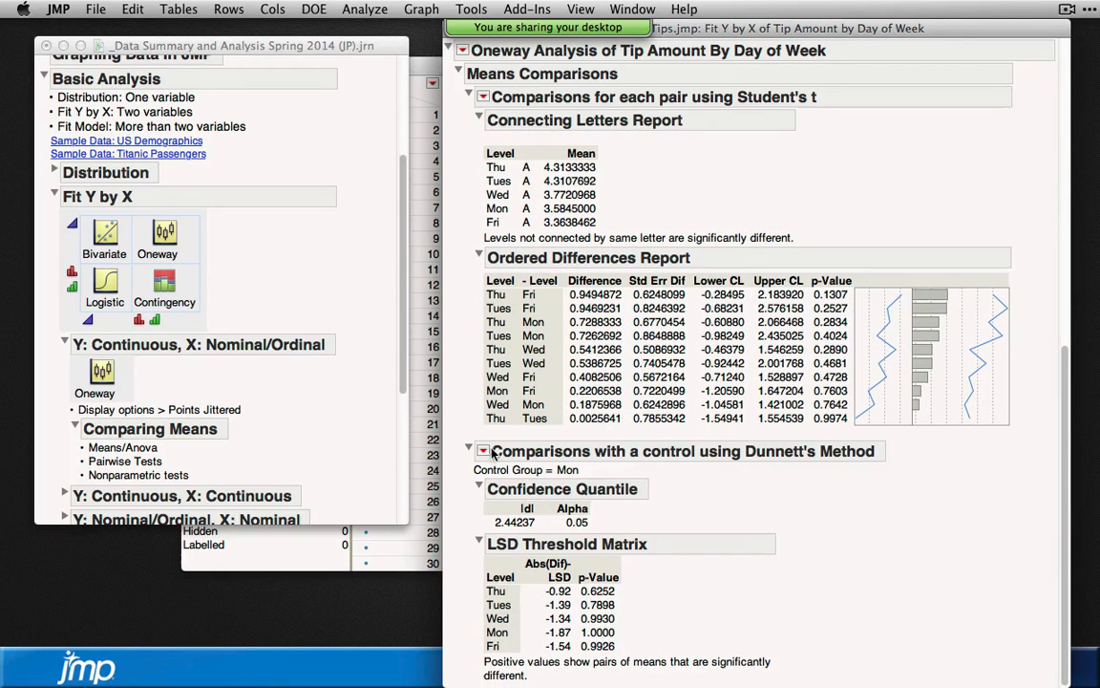
pyautogui.click(483, 451)
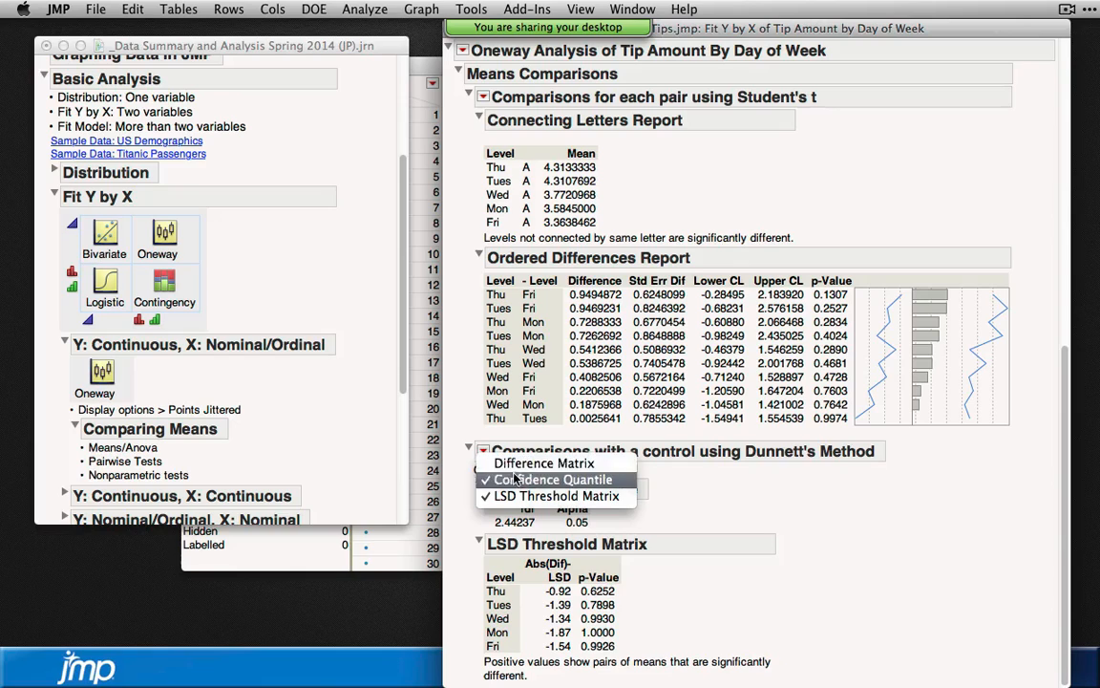
pyautogui.click(517, 471)
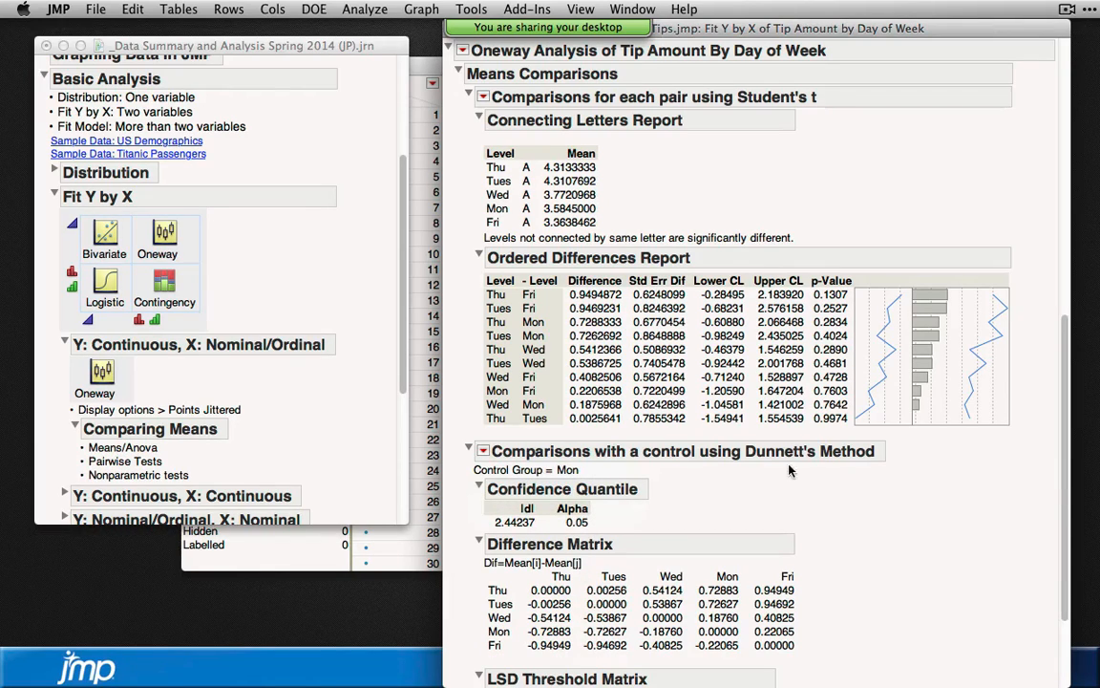
# - Close the Oneway report and switch the journal's expanded topic from Y: Continuous, X: Nominal/Ordinal to Y: Nominal/Ordinal, X: Nominal
pyautogui.moveTo(1066, 489); pyautogui.dragTo(1056, 162)
pyautogui.moveTo(702, 31); pyautogui.dragTo(695, 55)
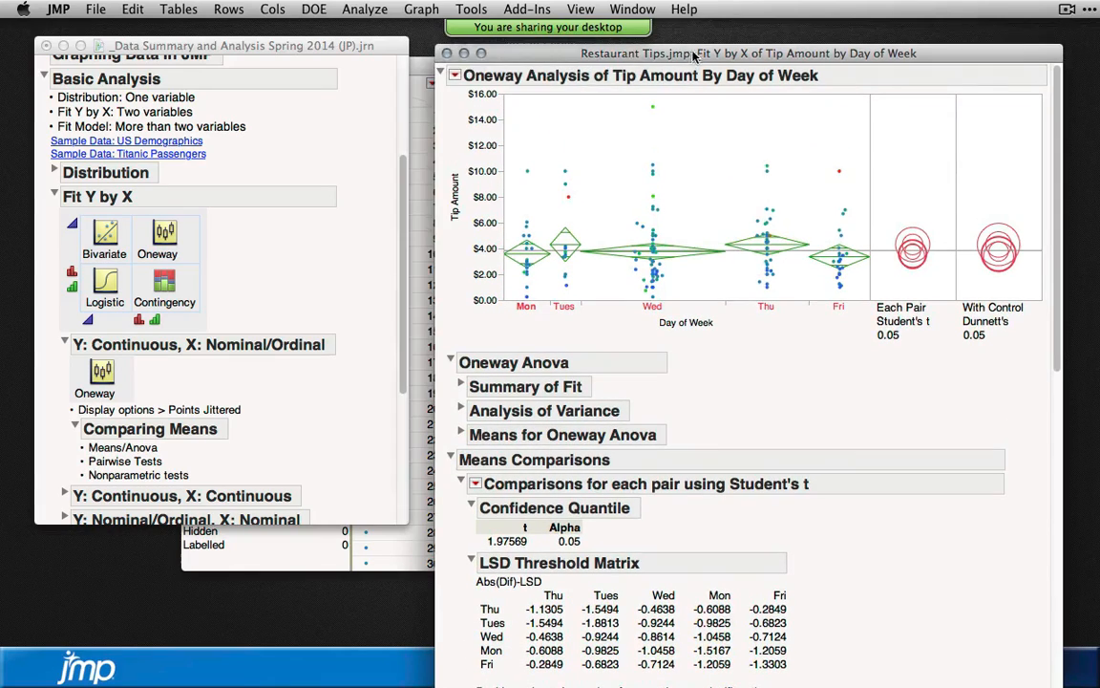
pyautogui.click(447, 53)
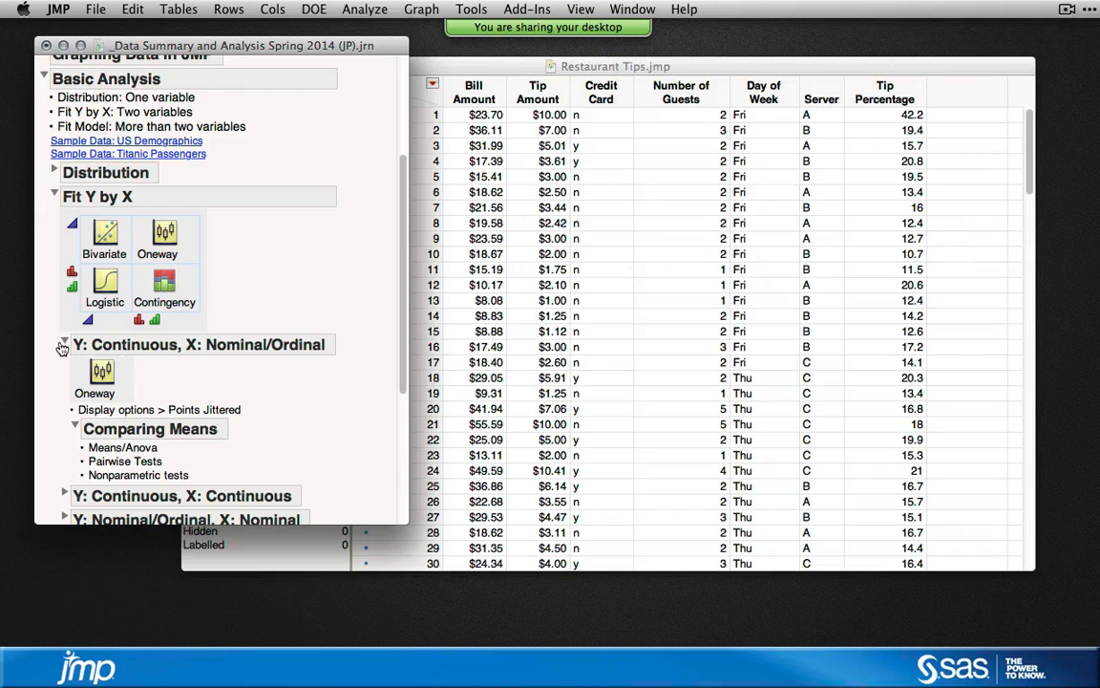
pyautogui.click(63, 344)
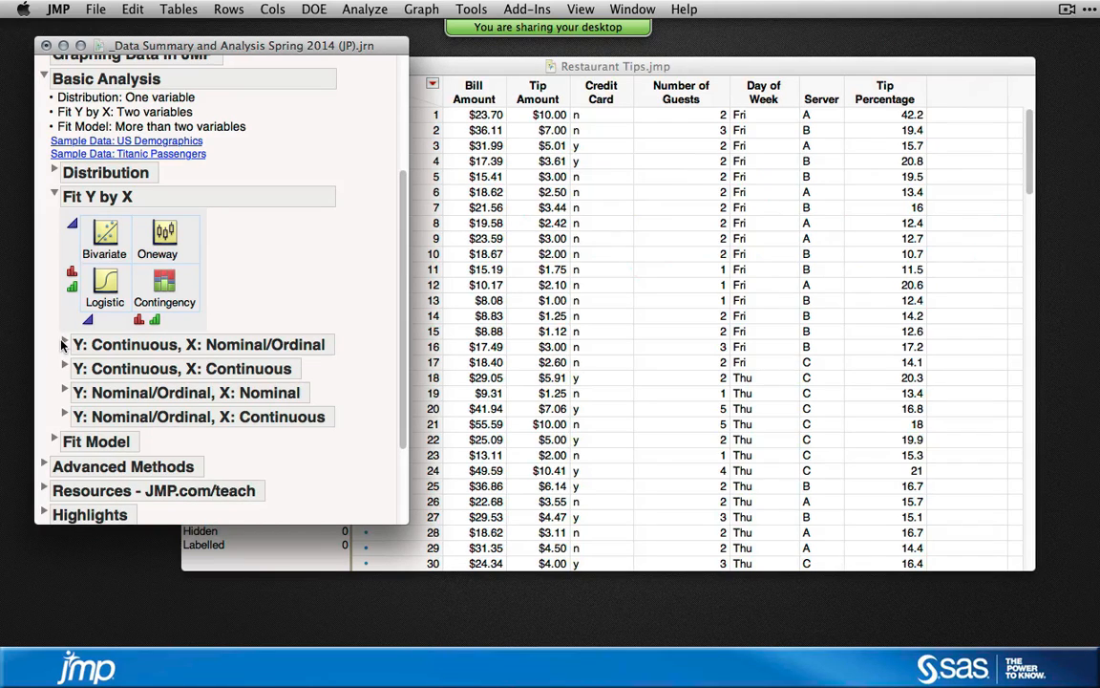
pyautogui.click(65, 392)
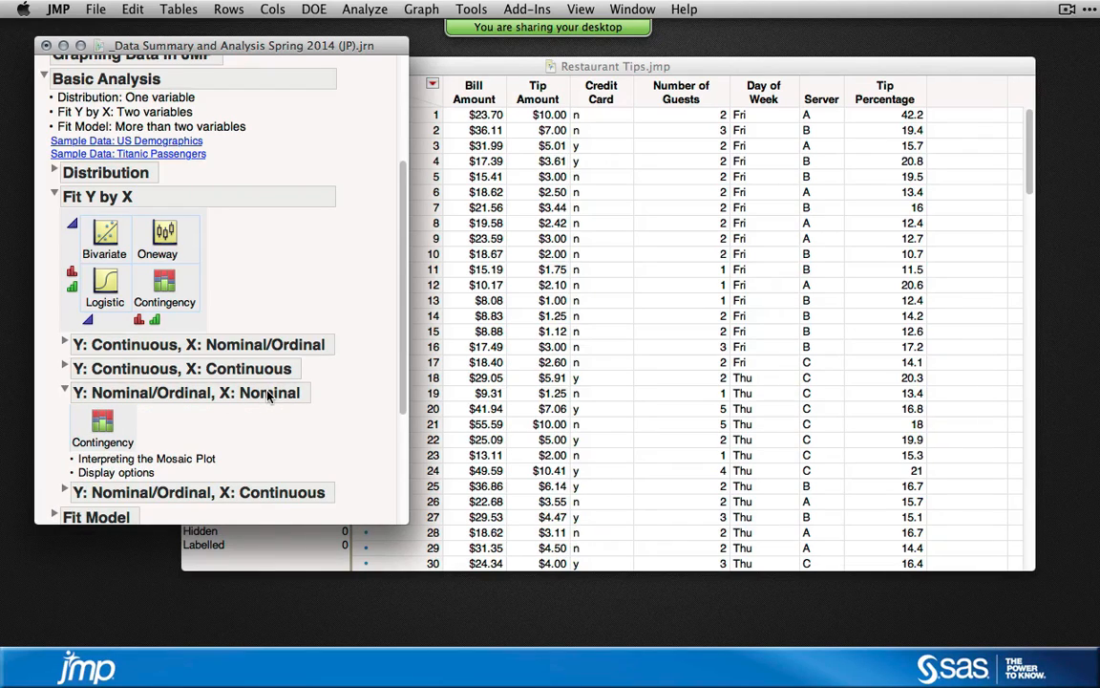
# - Run Fit Y by X on Restaurant Tips with Server as the Y, Response and Day of Week as the X, Factor
pyautogui.click(543, 67)
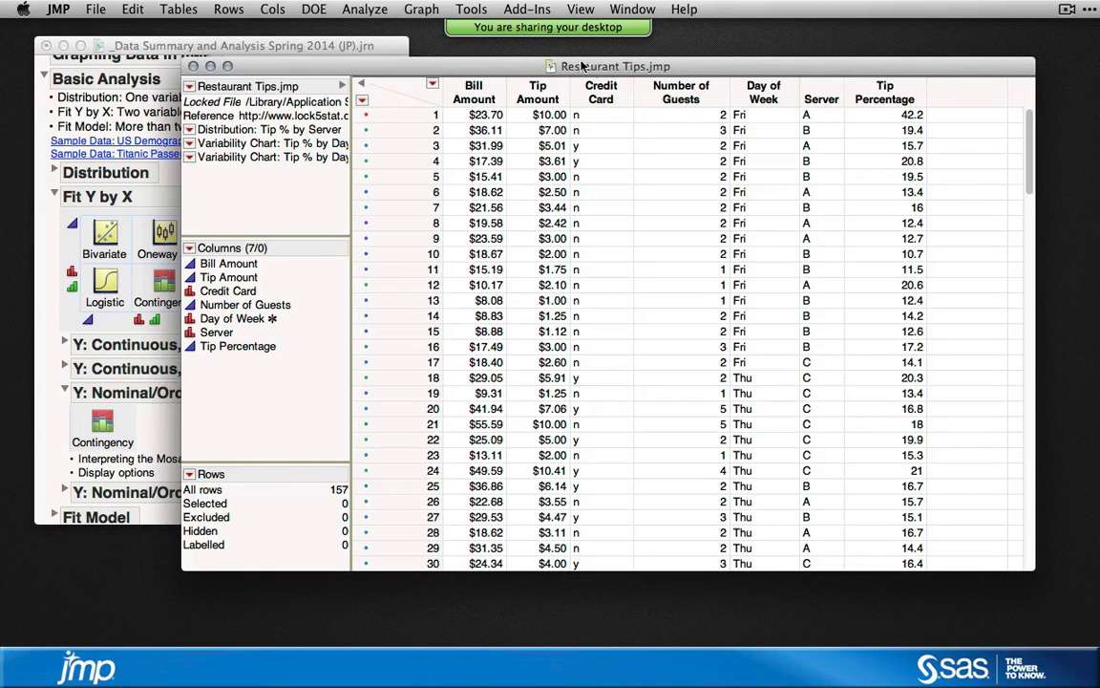
pyautogui.click(365, 10)
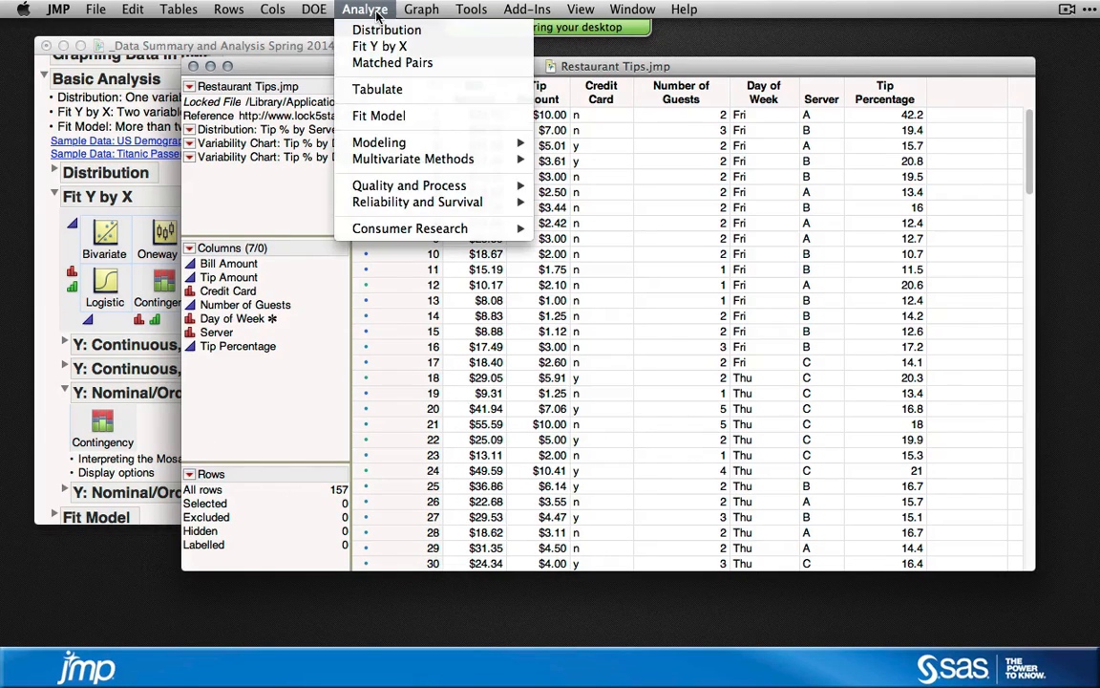
pyautogui.click(379, 46)
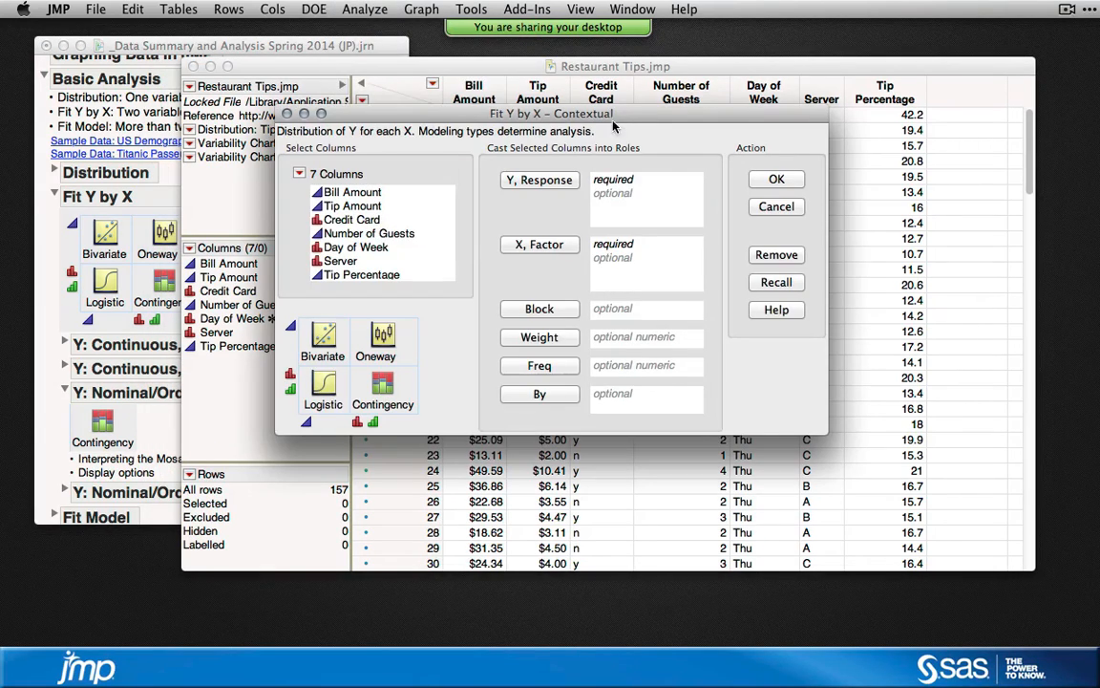
pyautogui.moveTo(630, 120); pyautogui.dragTo(692, 118)
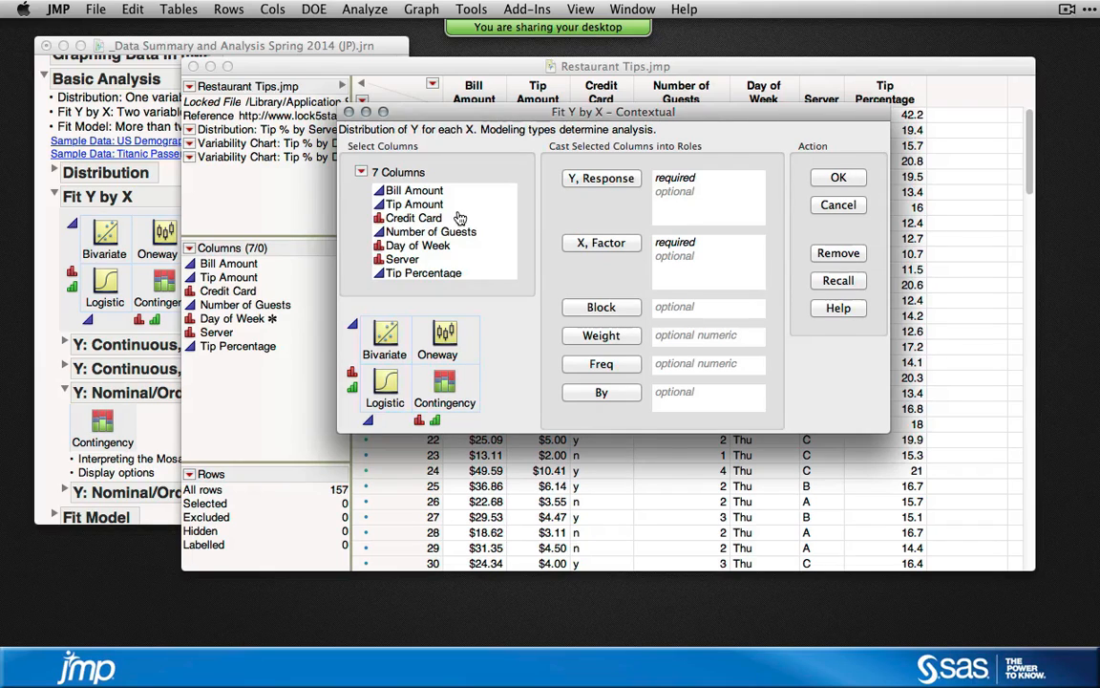
pyautogui.click(417, 261)
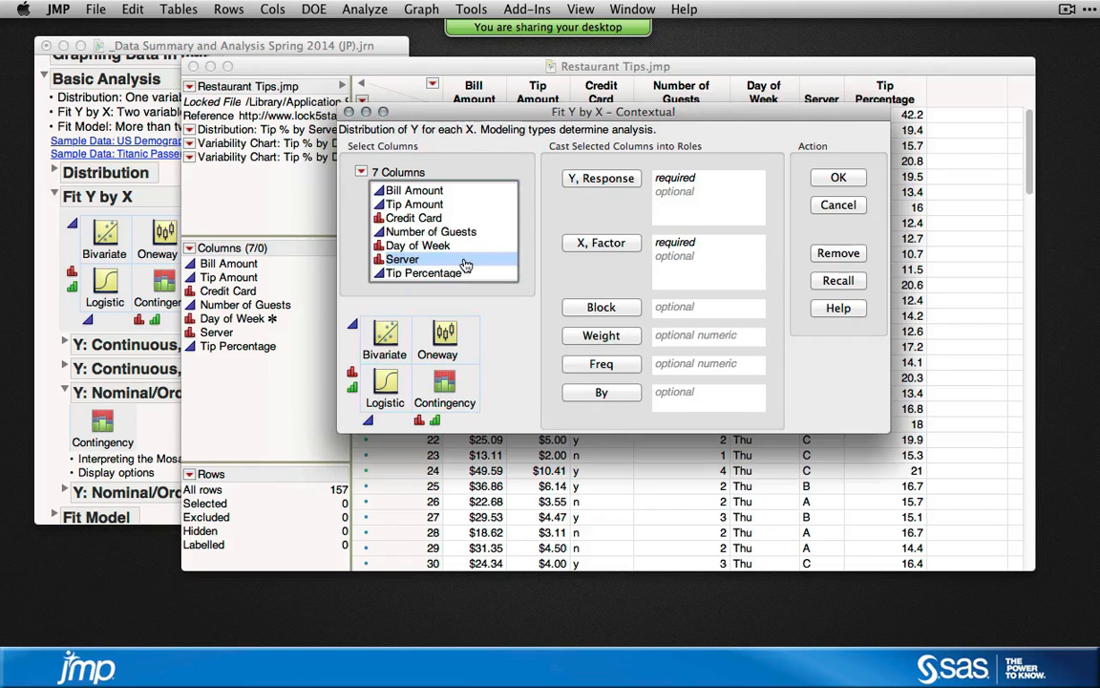
pyautogui.moveTo(561, 112); pyautogui.dragTo(523, 145)
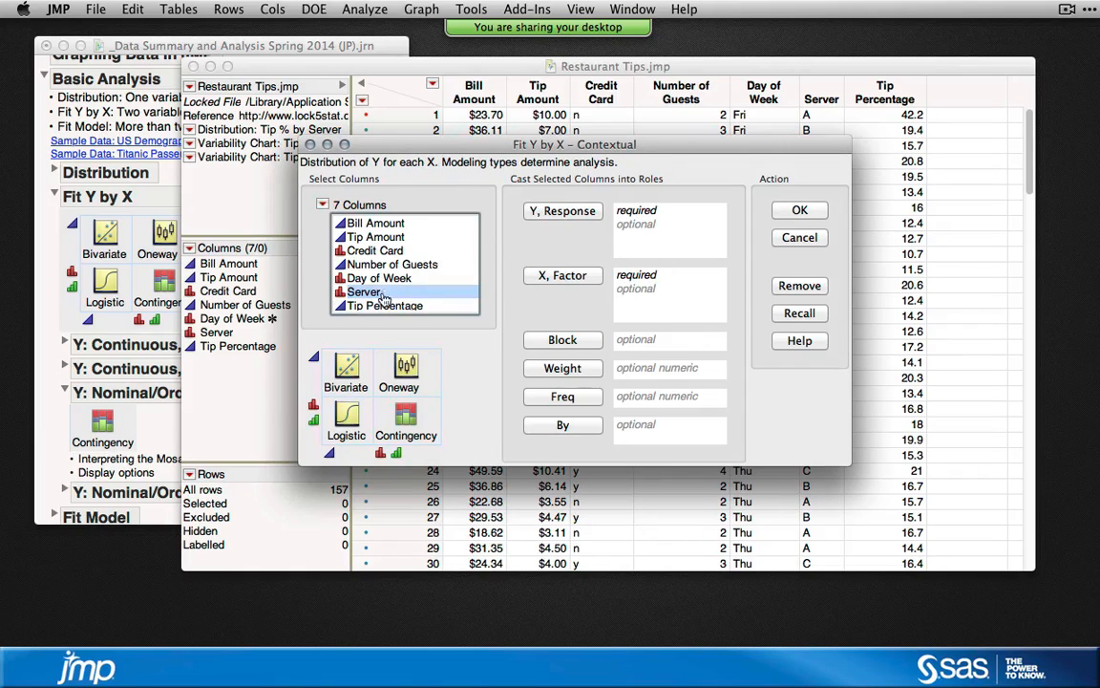
pyautogui.click(583, 212)
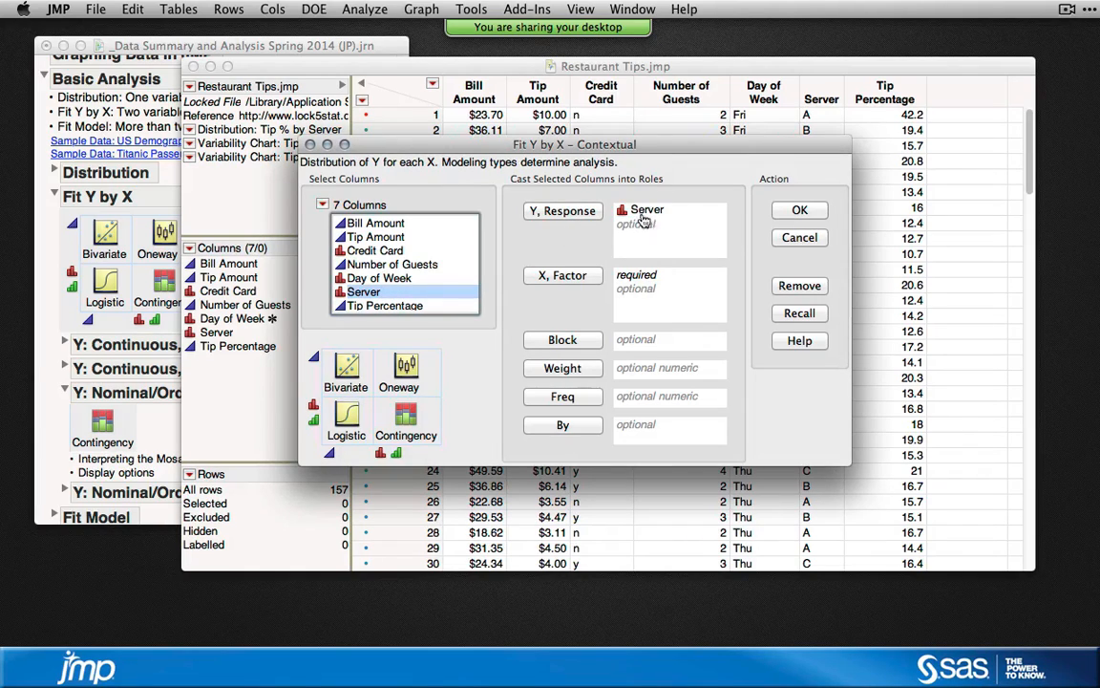
pyautogui.click(402, 279)
pyautogui.click(560, 276)
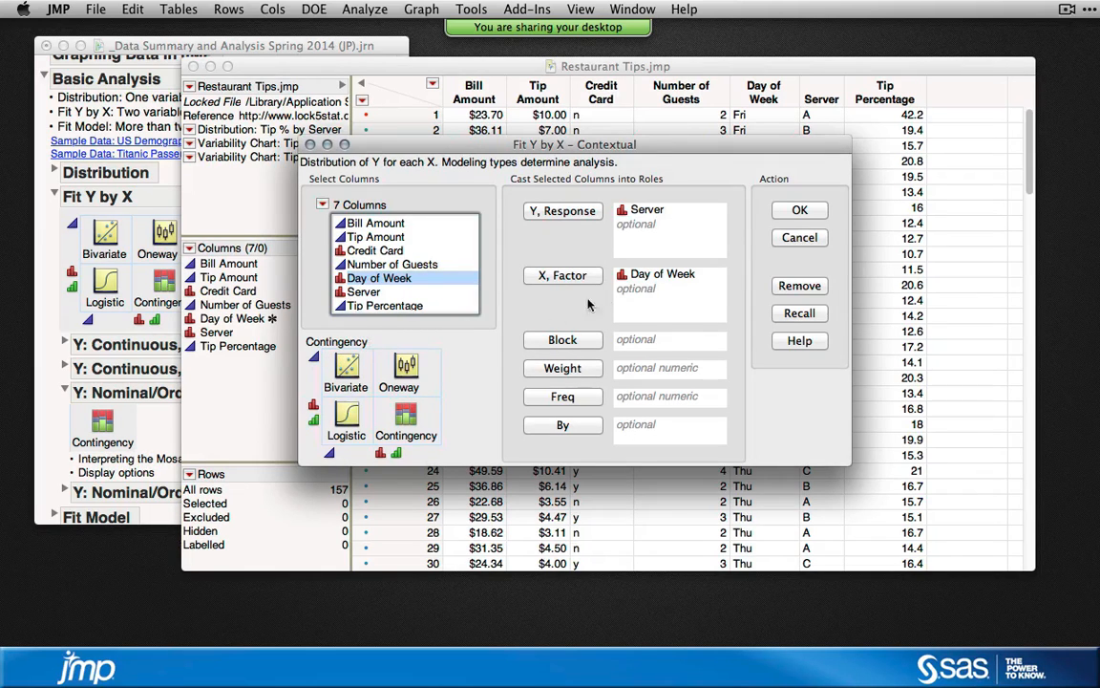
pyautogui.click(802, 211)
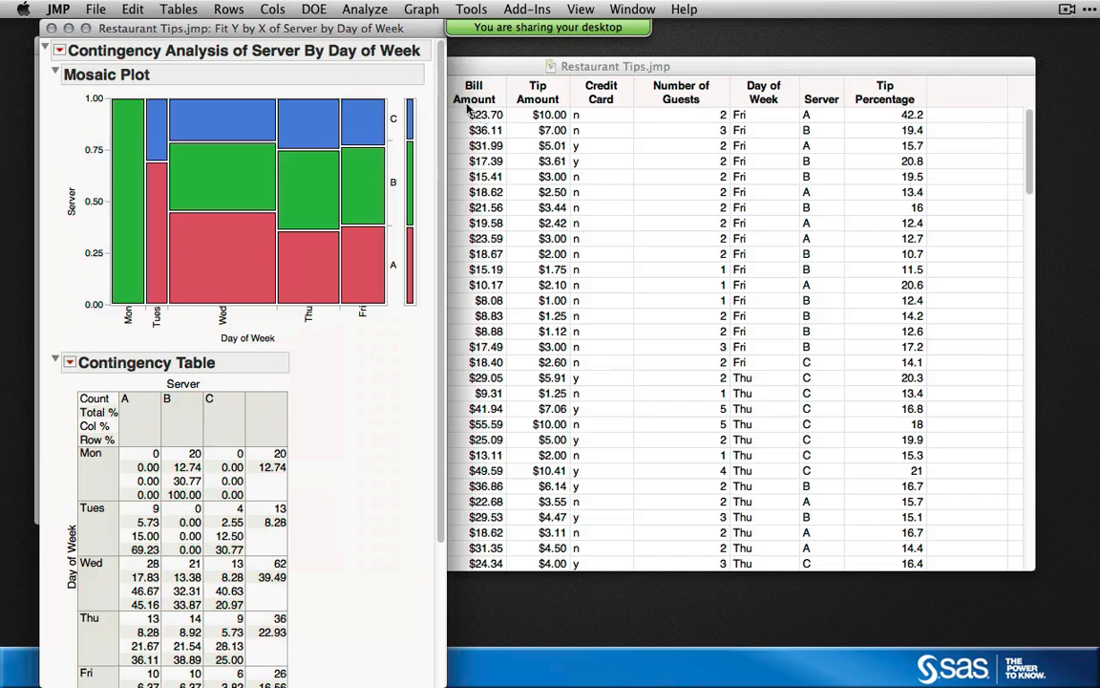
# - Collapse the Contingency Table section and widen the mosaic plot's overall Server bar to compare server shares across days
pyautogui.moveTo(323, 26); pyautogui.dragTo(701, 34)
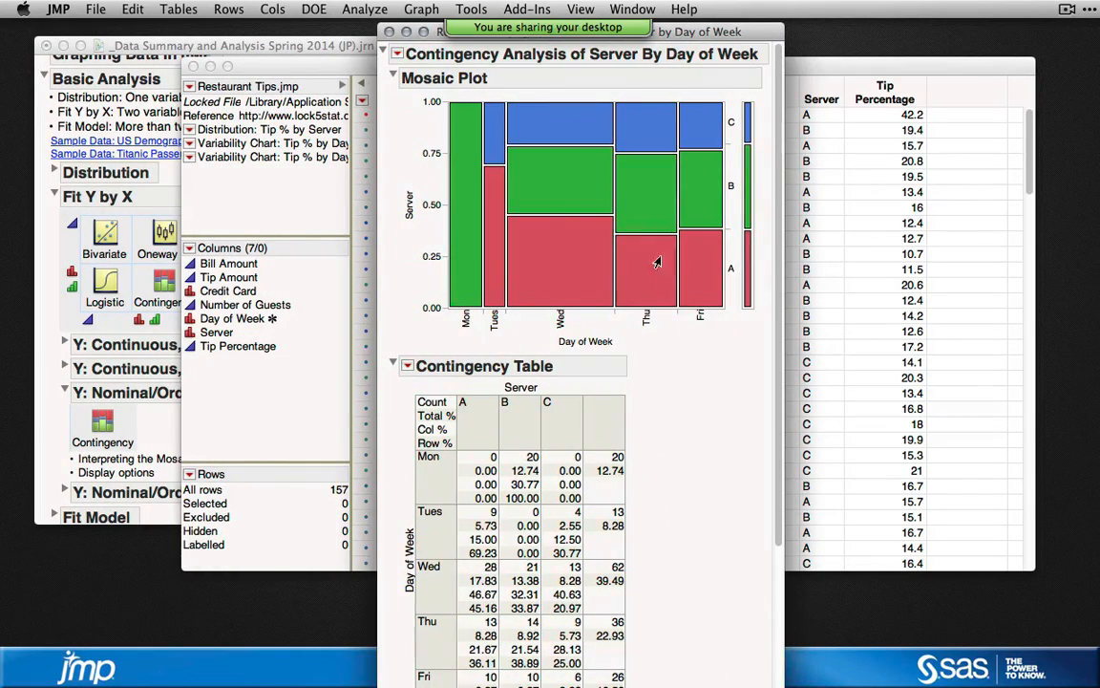
pyautogui.click(393, 366)
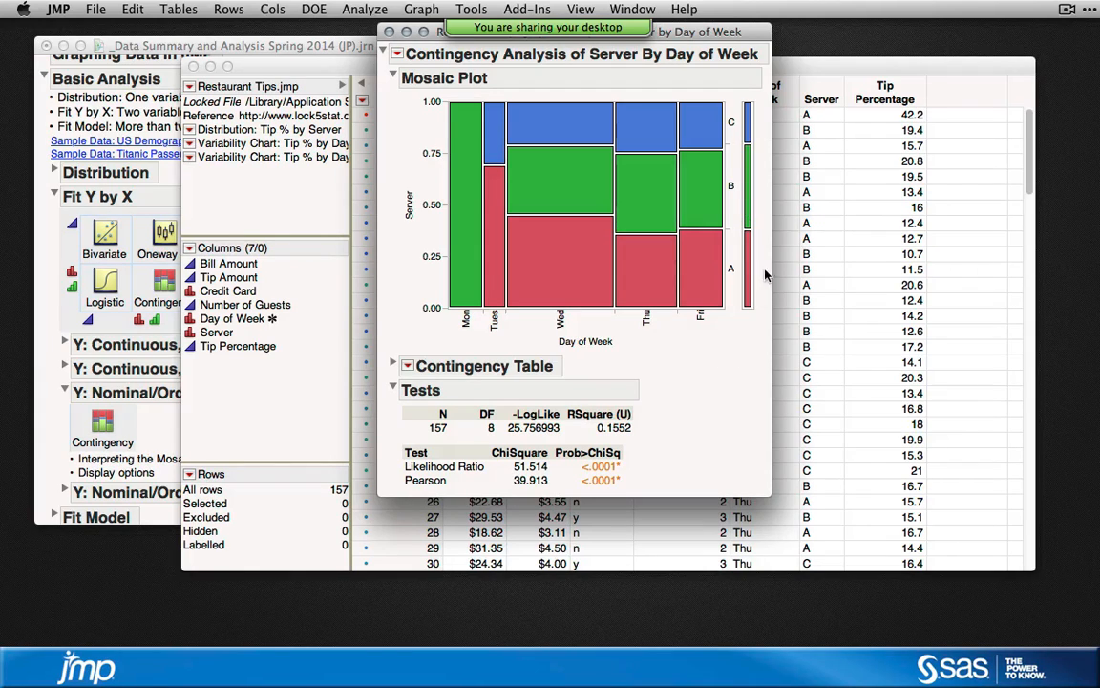
pyautogui.moveTo(755, 269); pyautogui.dragTo(777, 274)
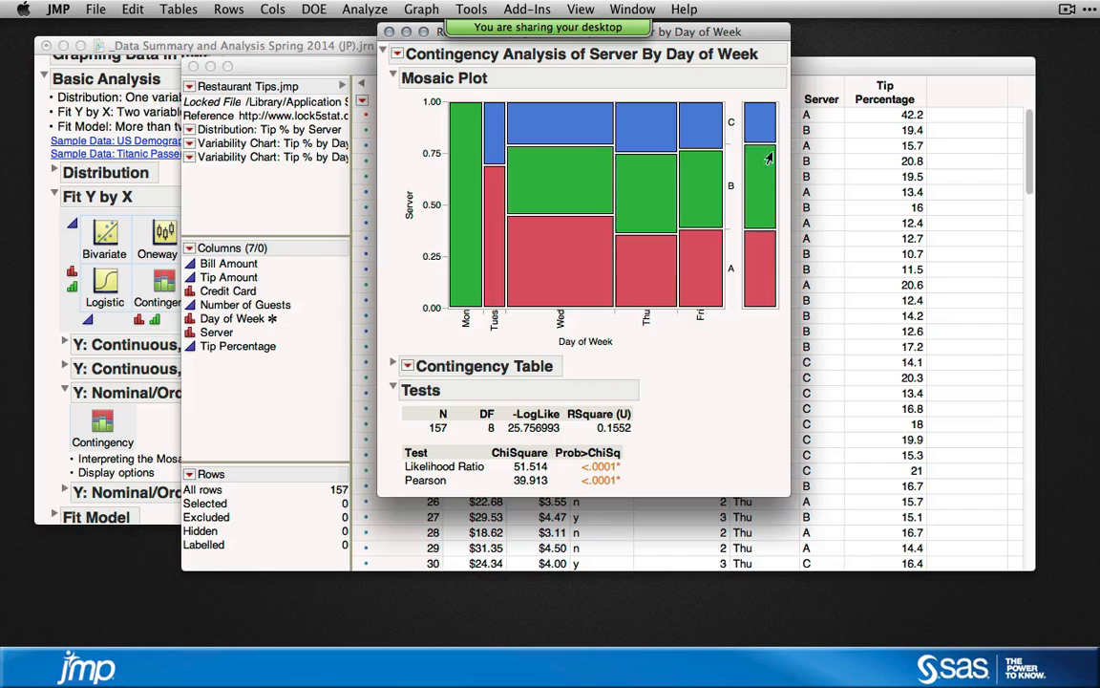
pyautogui.moveTo(744, 284)
pyautogui.moveTo(760, 125)
pyautogui.moveTo(712, 325)
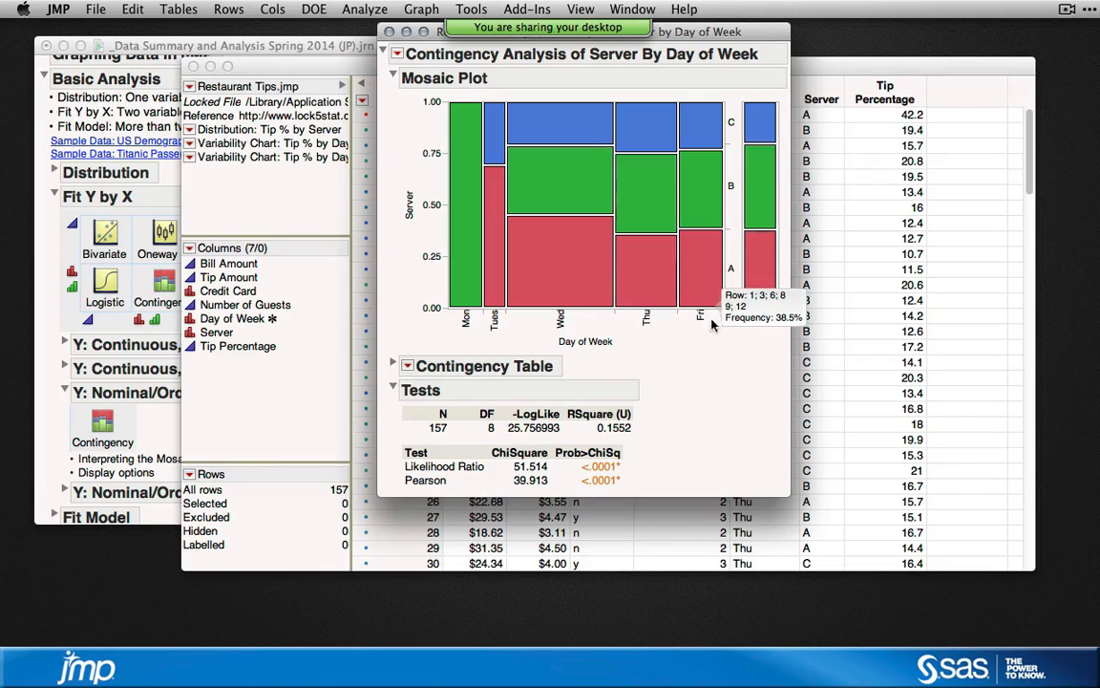
pyautogui.moveTo(465, 302)
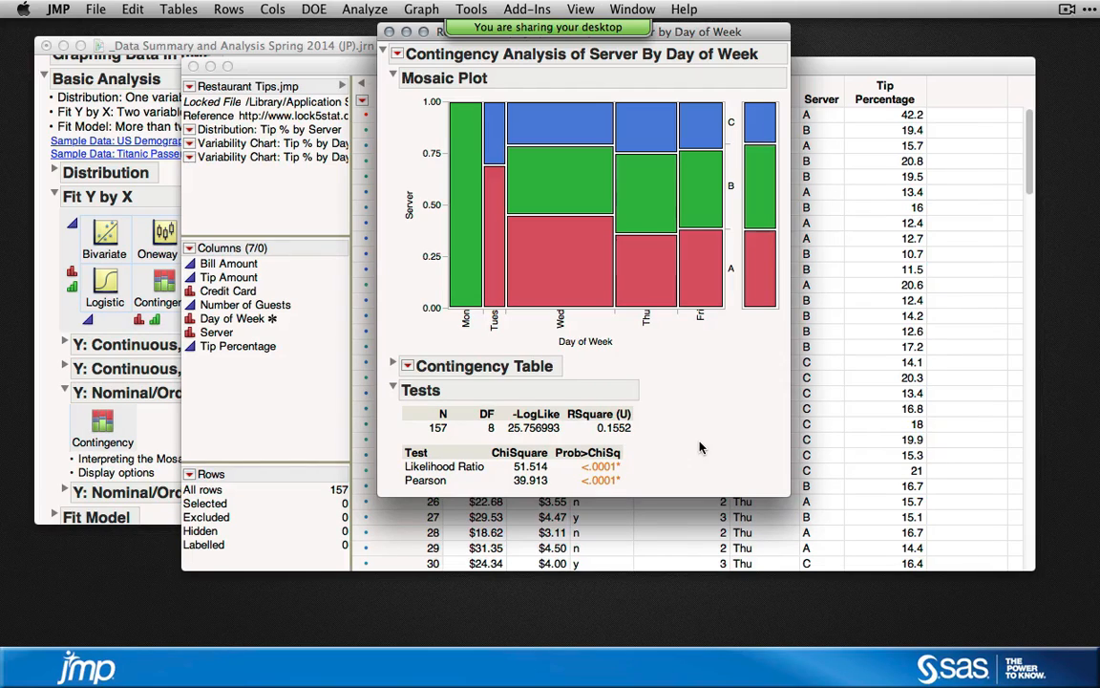
pyautogui.moveTo(754, 307)
pyautogui.moveTo(632, 168)
# - Close the contingency report and minimize the Restaurant Tips data table
pyautogui.click(388, 32)
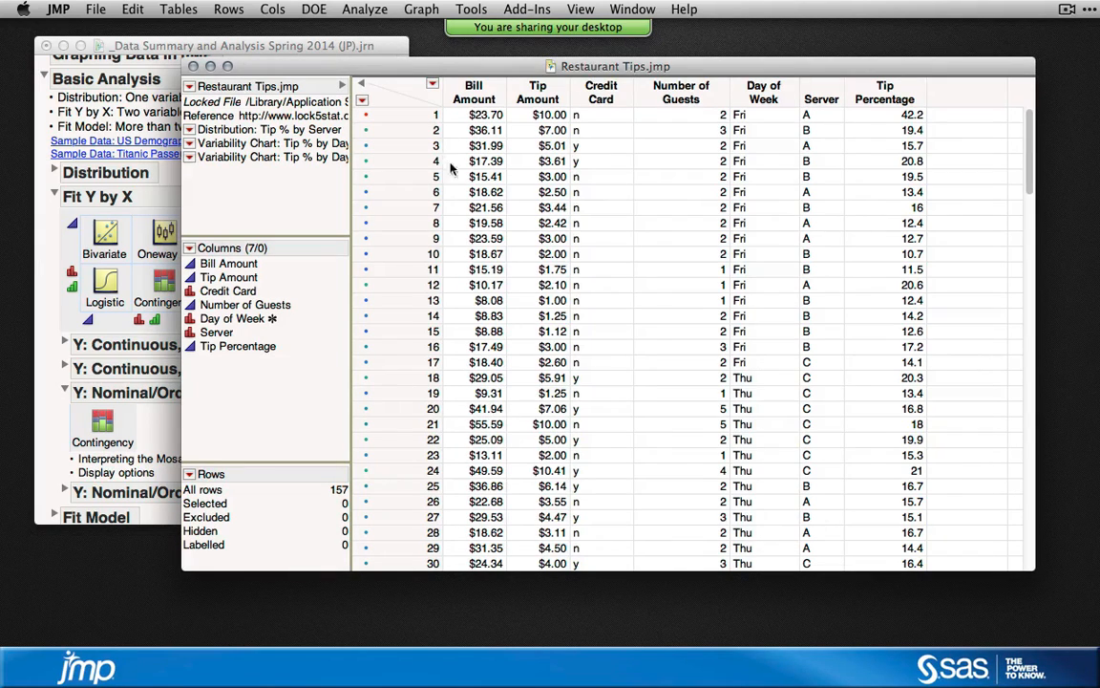
pyautogui.moveTo(453, 68); pyautogui.dragTo(481, 76)
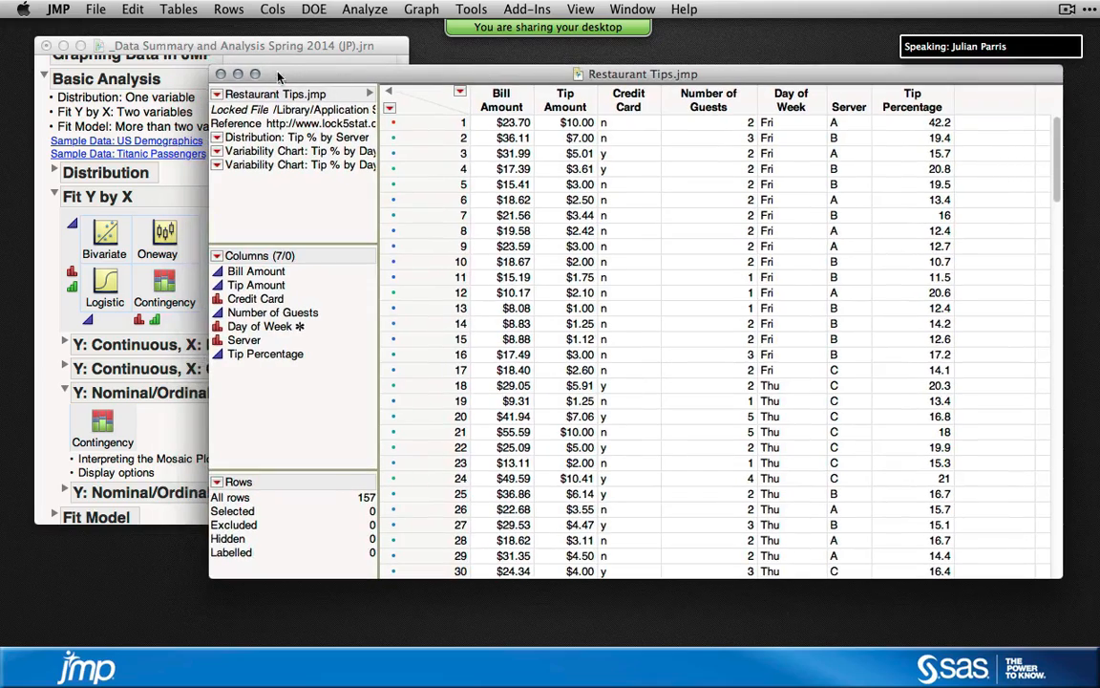
pyautogui.click(238, 74)
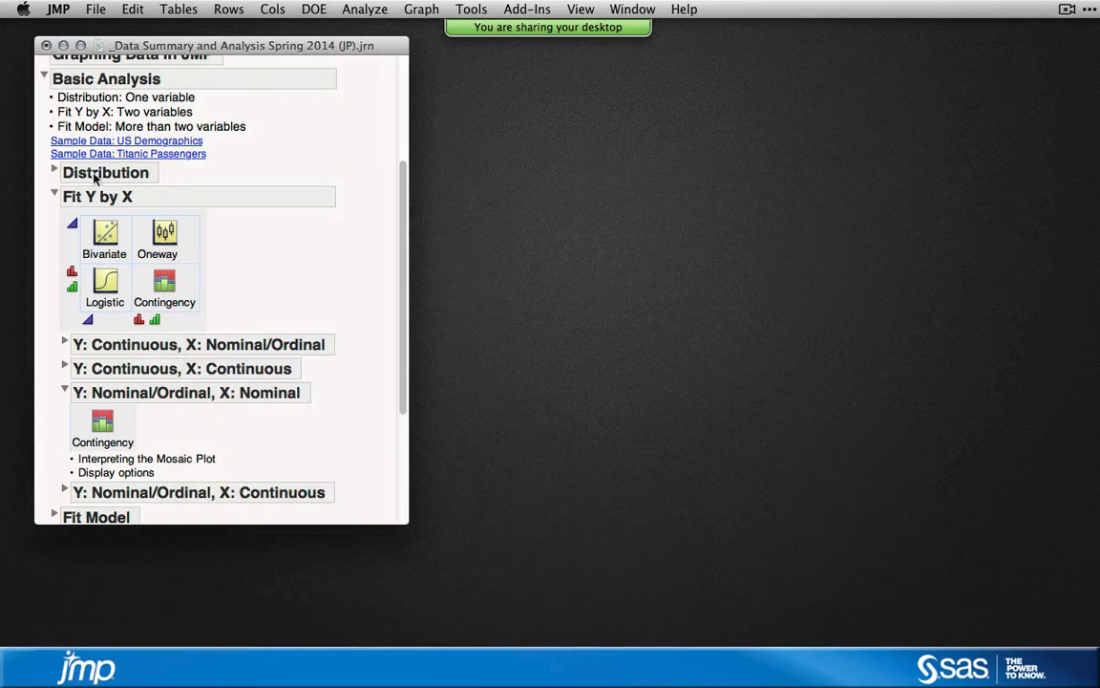
# - Collapse Basic Analysis in the journal, expand Resources - JMP.com/teach, and open the jmp.com/teach page in Safari
pyautogui.click(43, 74)
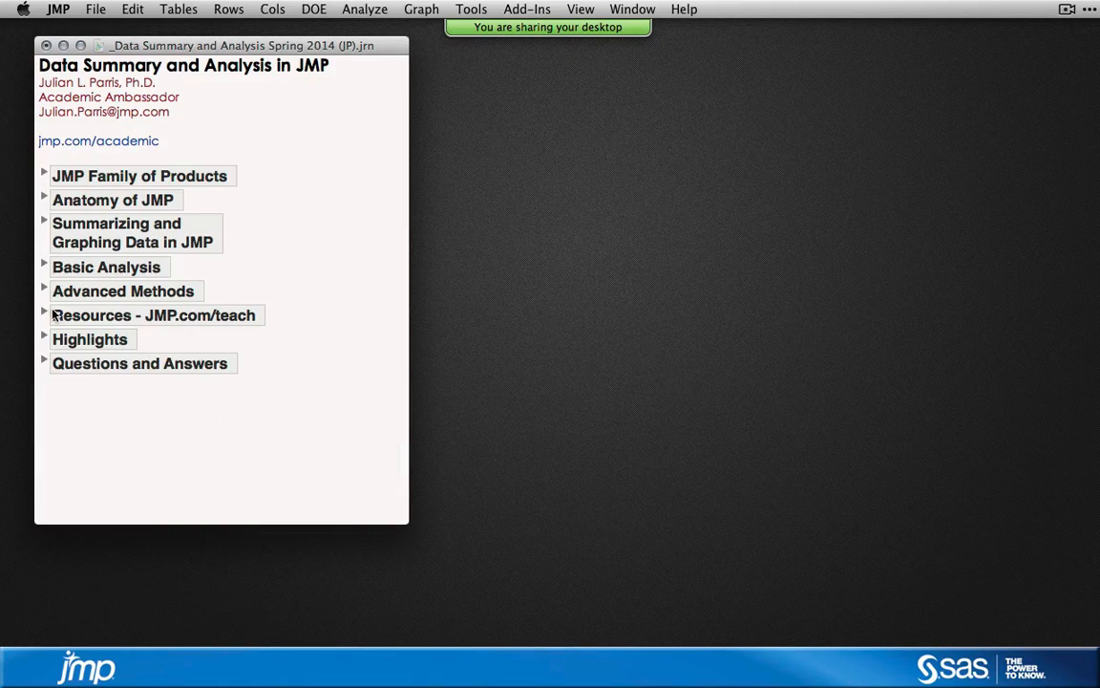
pyautogui.click(43, 315)
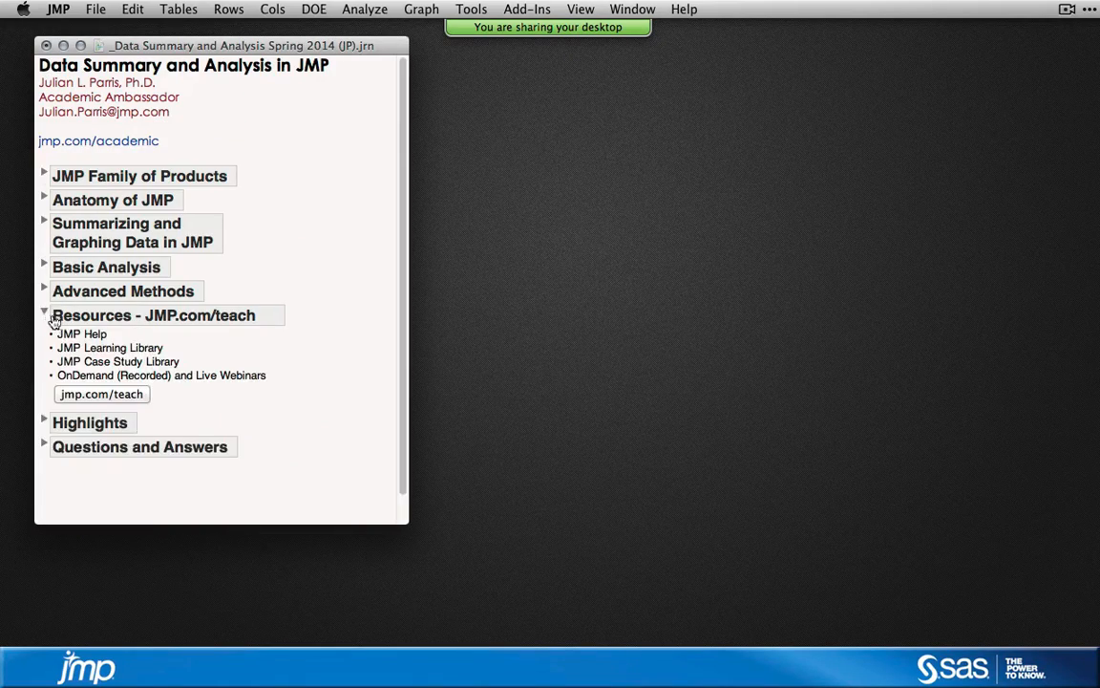
pyautogui.click(102, 395)
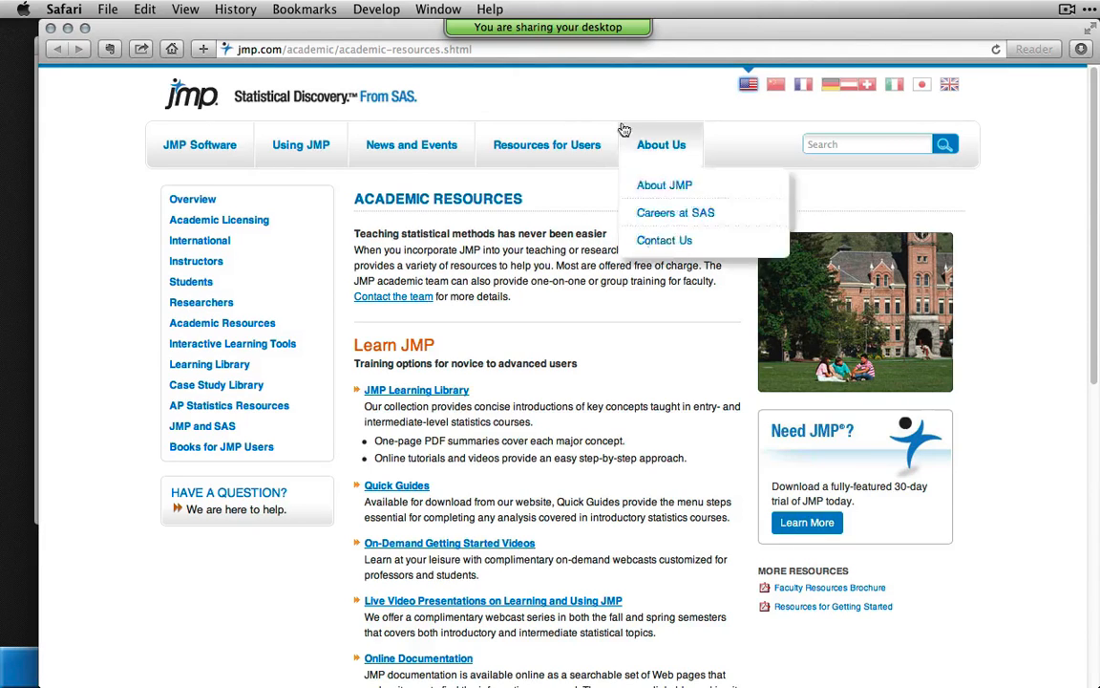
pyautogui.moveTo(379, 143)
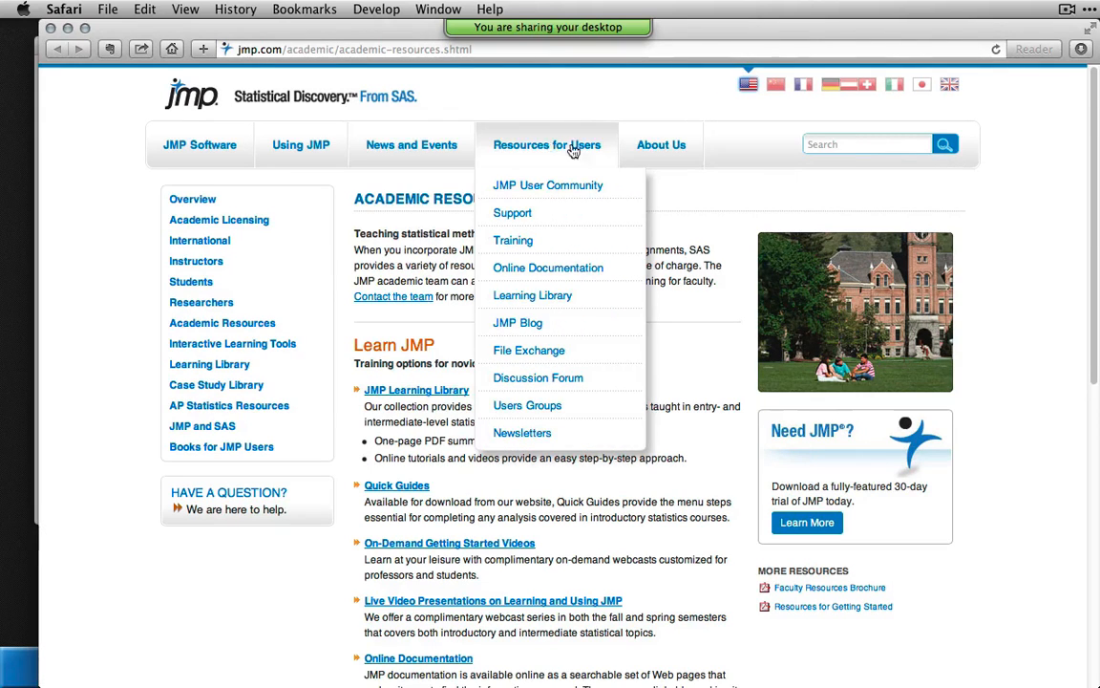
pyautogui.moveTo(284, 36); pyautogui.dragTo(362, 37)
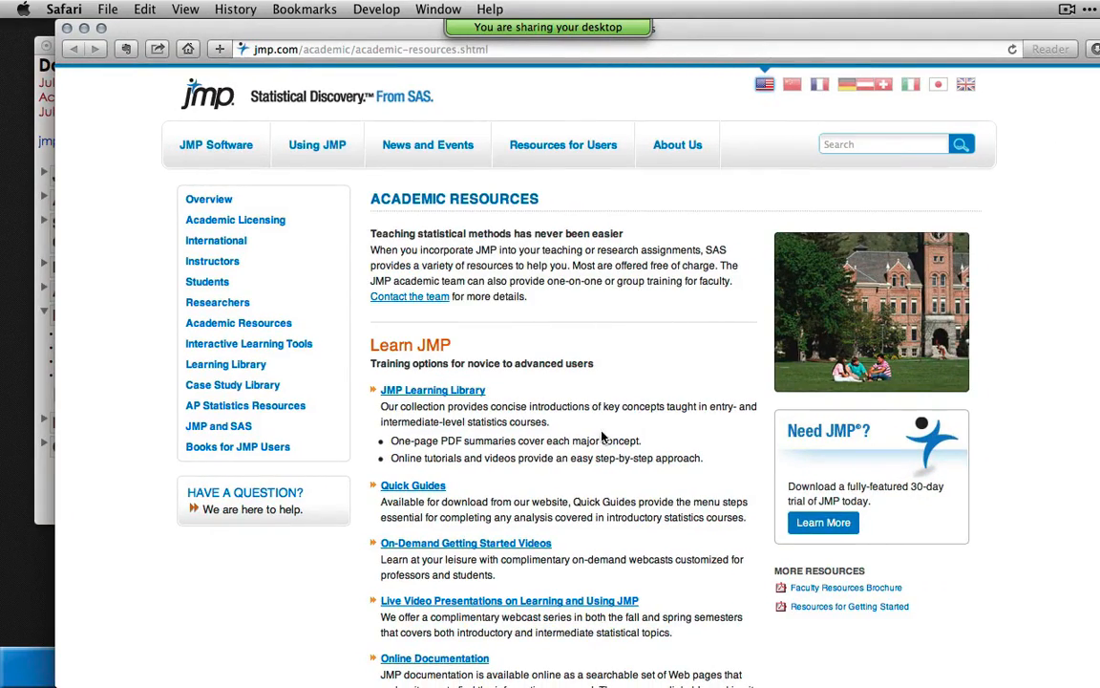
# - Open the JMP Learning Library and expand its Basic Inference - Proportions and Means category
pyautogui.scroll(-3, 543, 392)
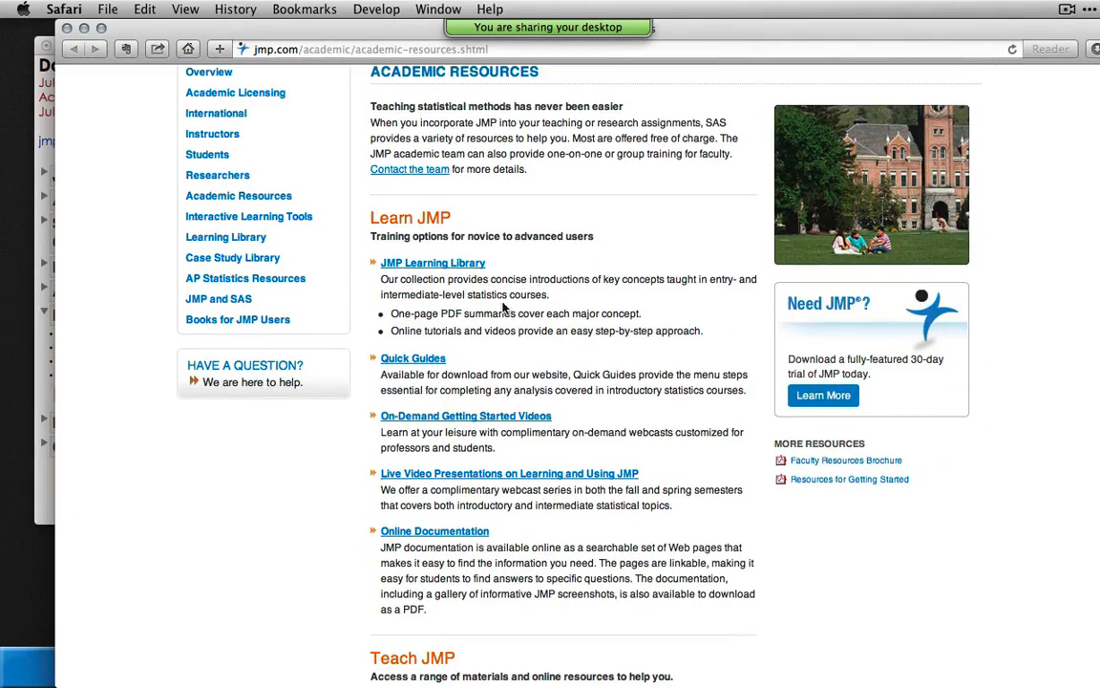
pyautogui.click(445, 267)
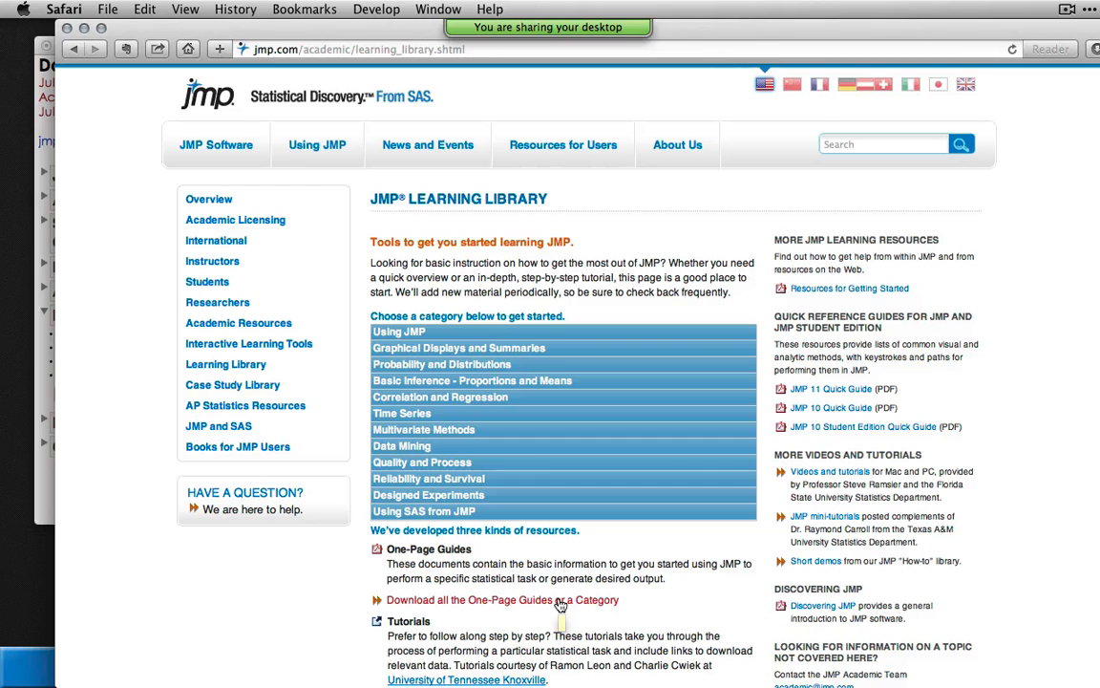
pyautogui.click(473, 382)
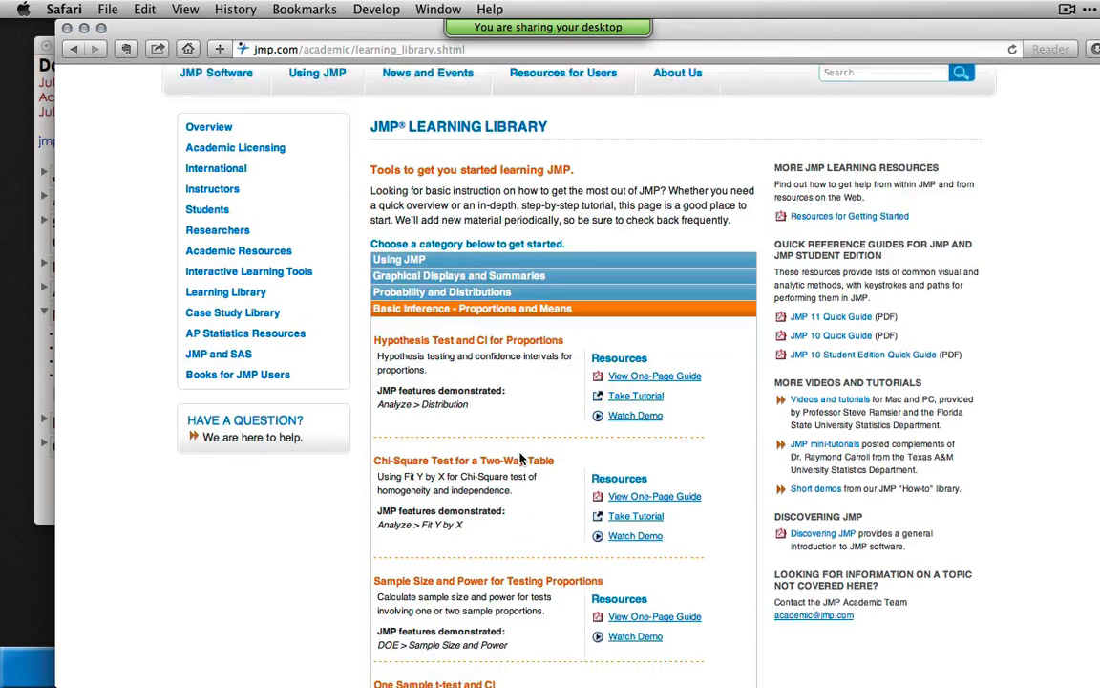
# - Open the one-page guide for Chi-Square Test for a Two-Way Table, review its contingency analysis instructions, and close it
pyautogui.scroll(-3, 418, 448)
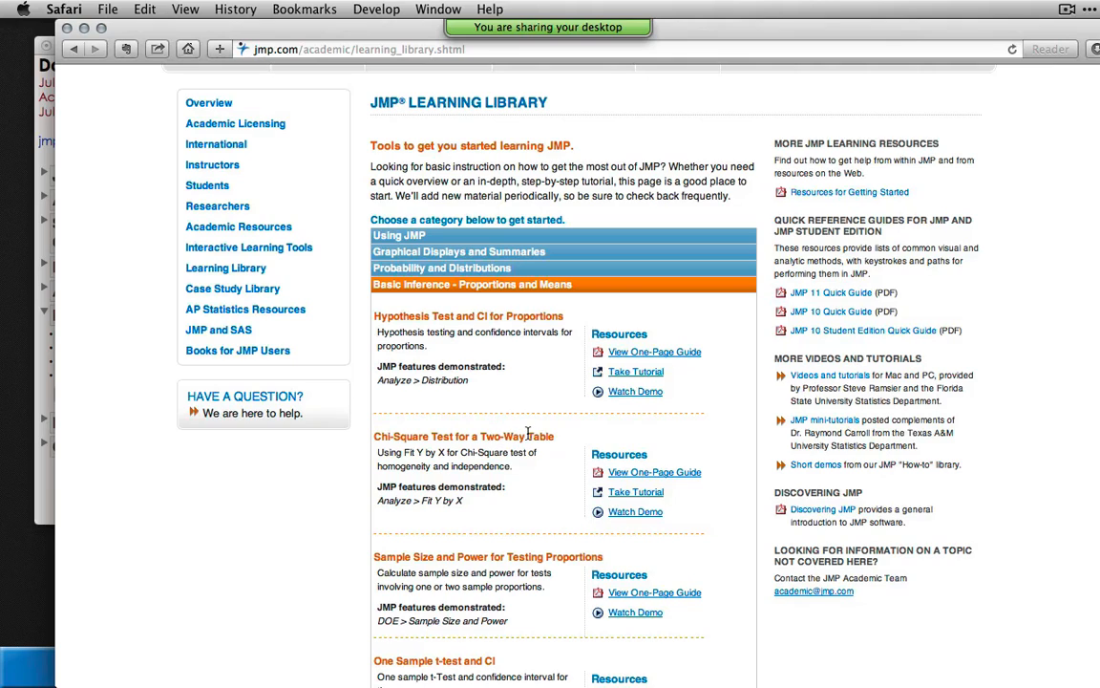
pyautogui.click(690, 474)
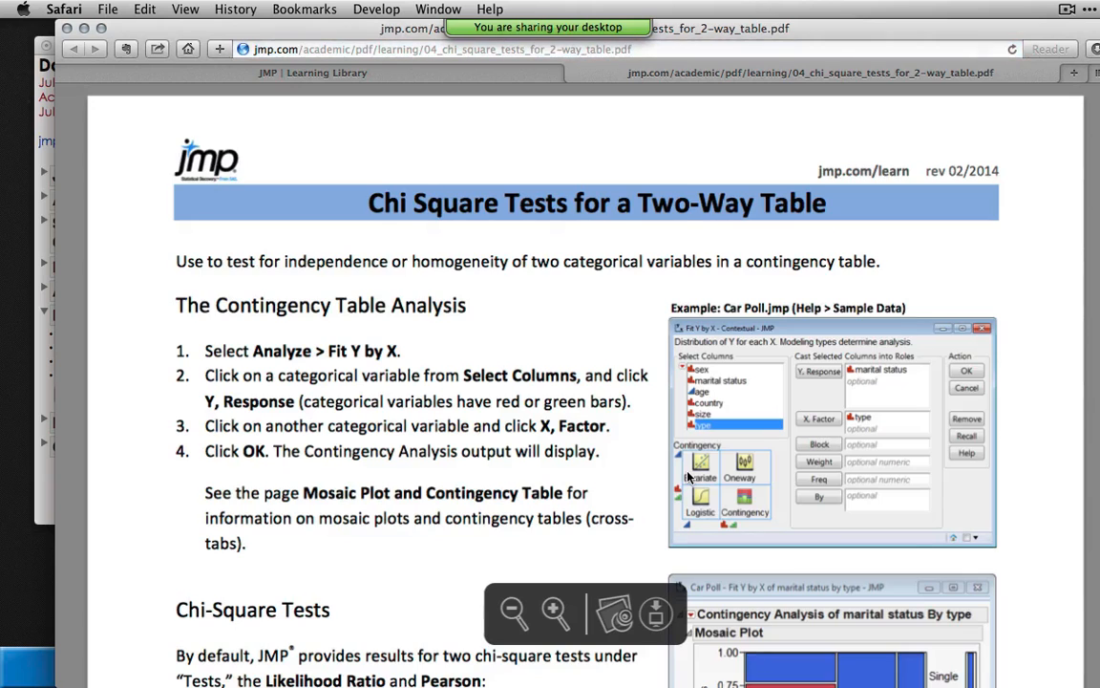
pyautogui.scroll(-3, 489, 420)
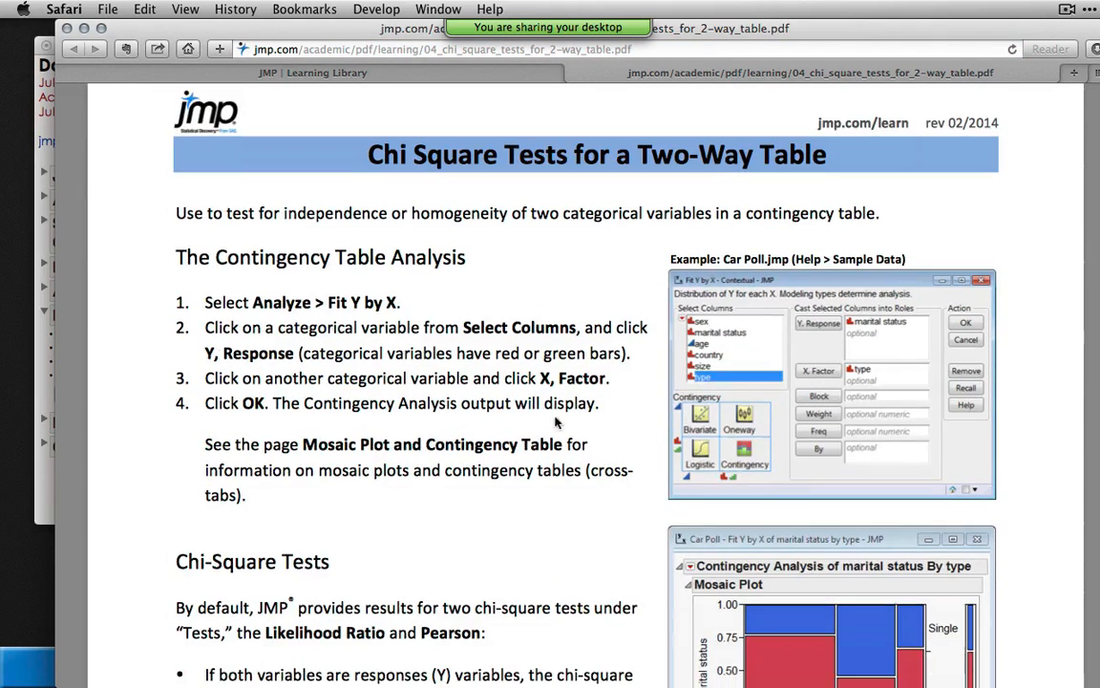
pyautogui.scroll(-3, 499, 294)
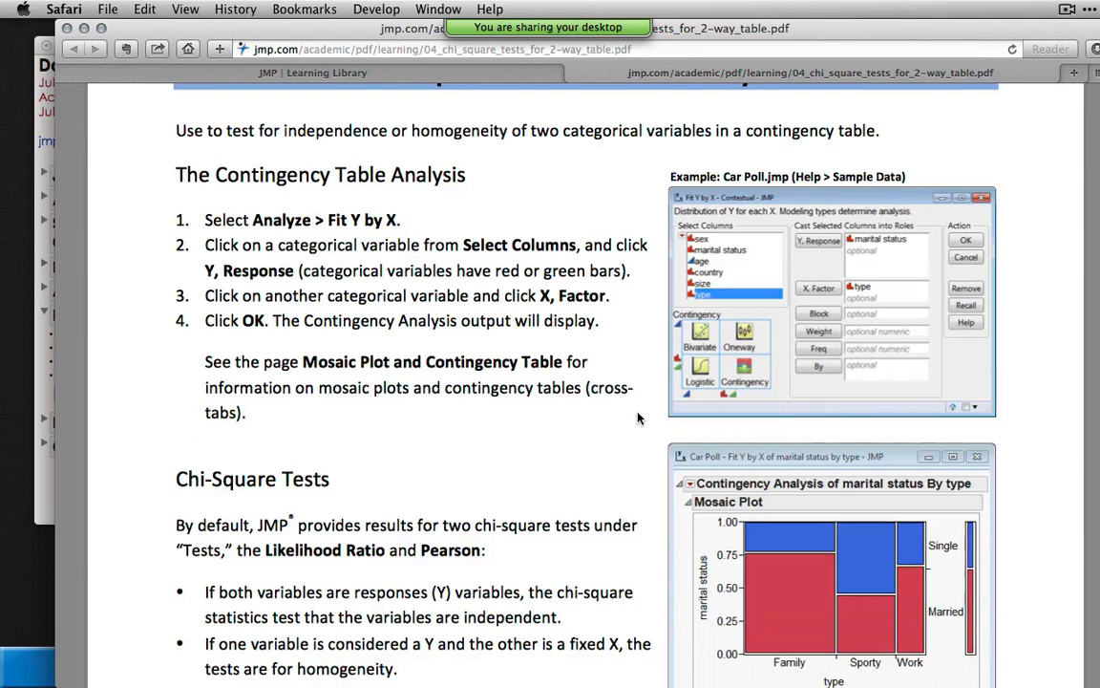
pyautogui.click(574, 73)
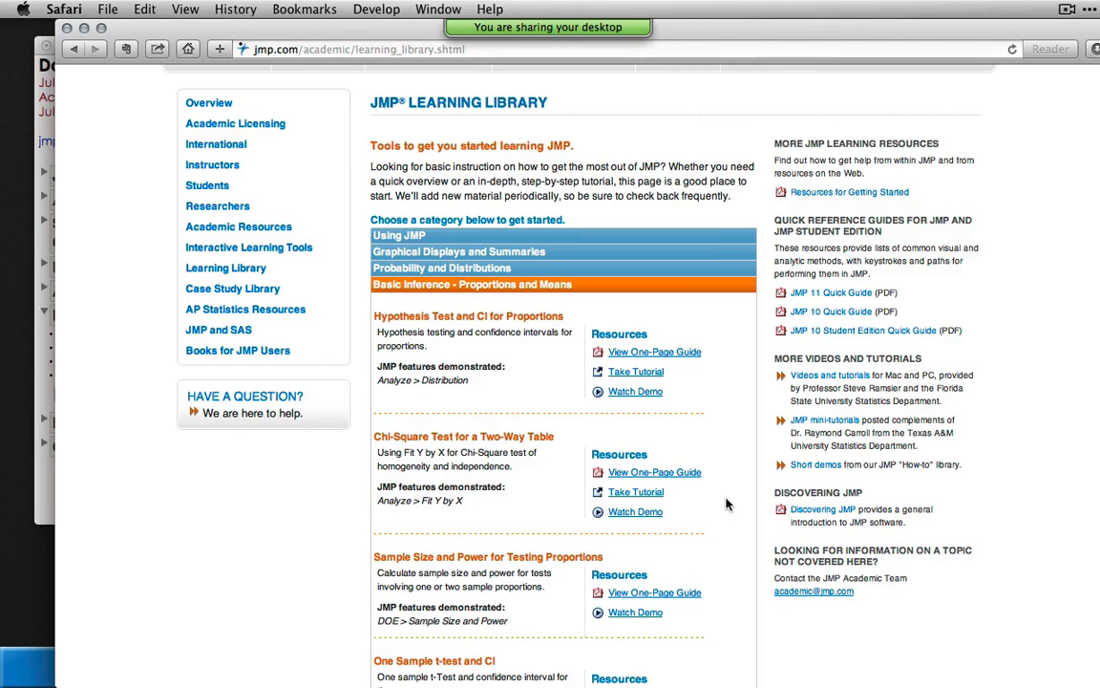
# - Collapse the Basic Inference category, minimize the browser window, and switch back to the JMP journal
pyautogui.click(489, 284)
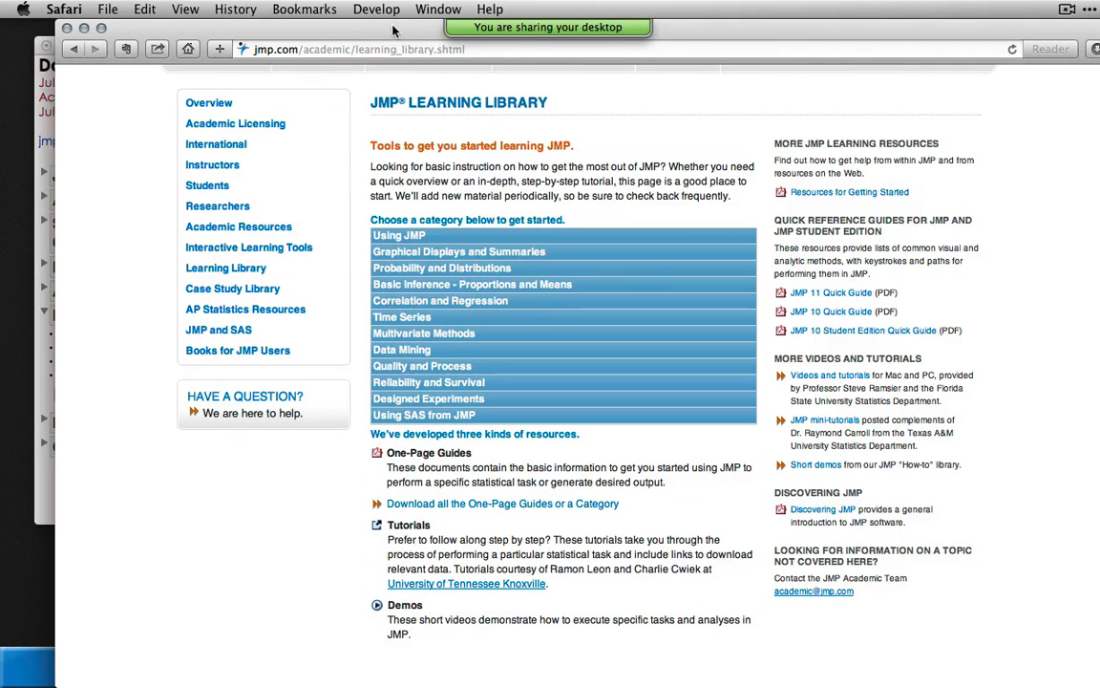
pyautogui.click(84, 28)
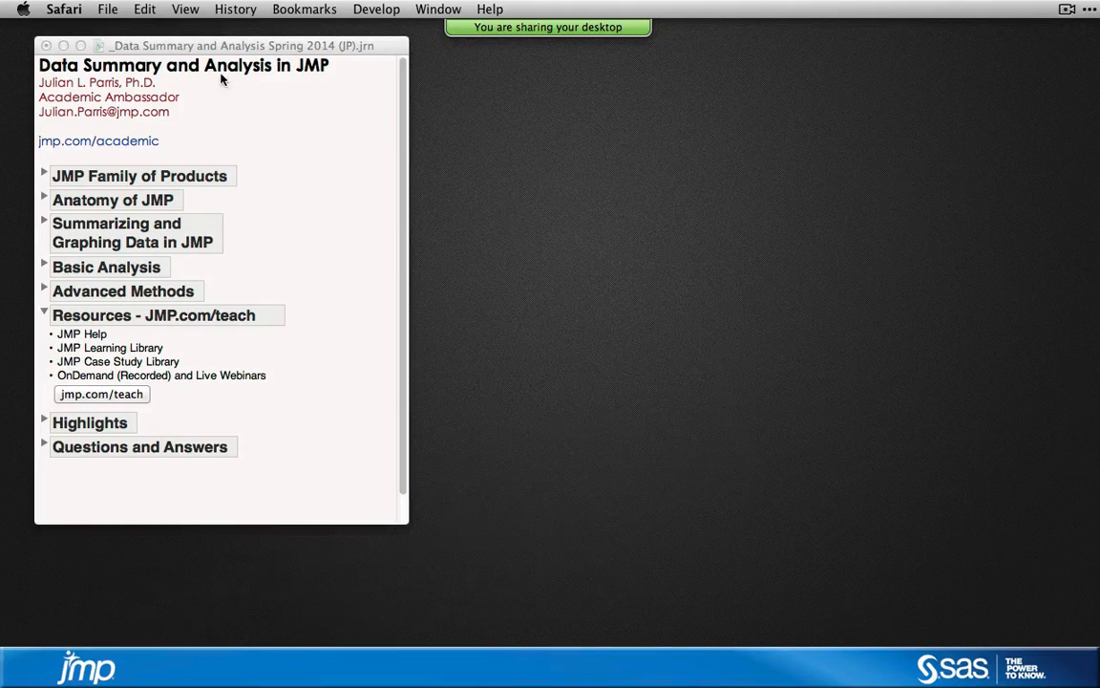
pyautogui.click(254, 117)
# - Run a Distribution analysis of the Tip Amount and Credit Card columns
pyautogui.click(361, 10)
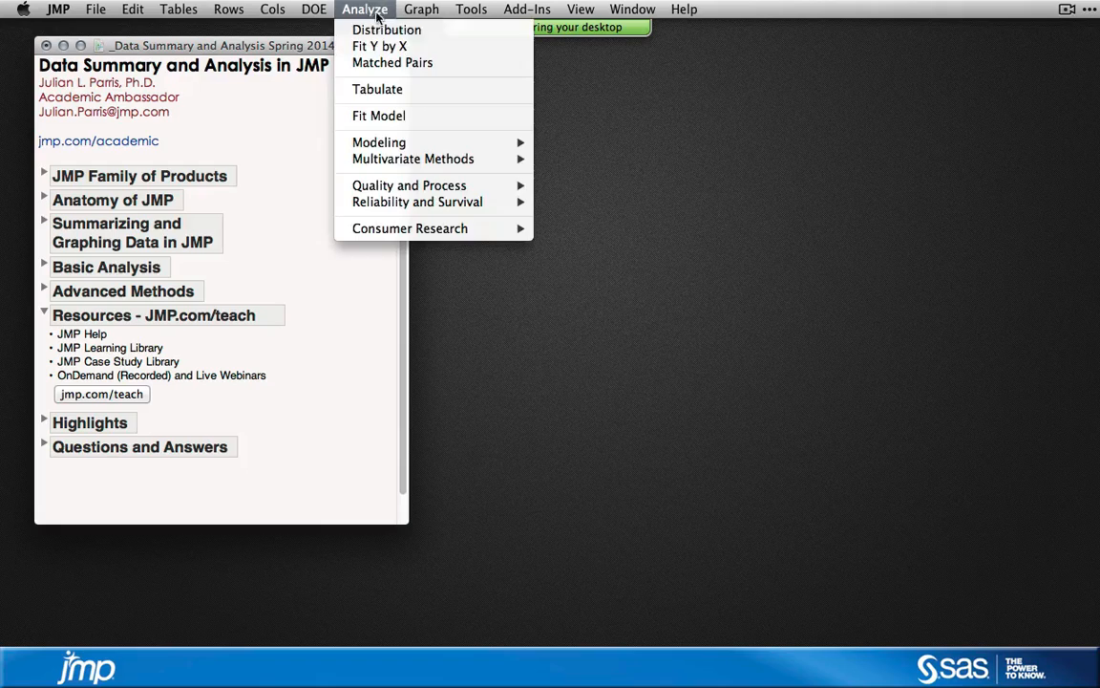
pyautogui.click(372, 30)
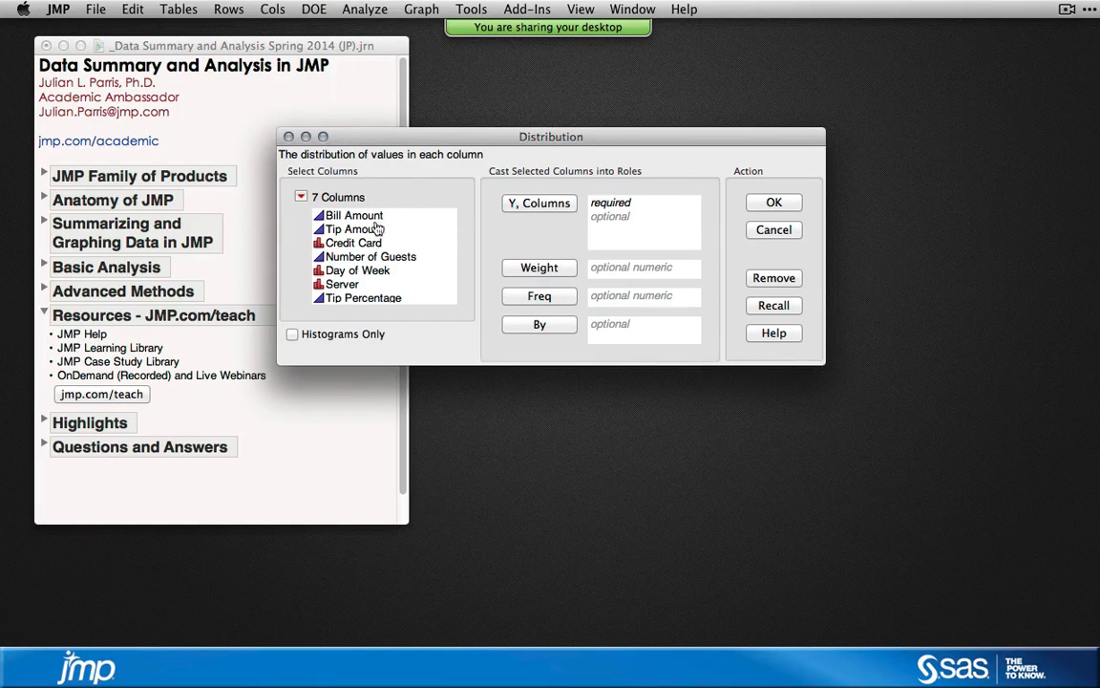
pyautogui.moveTo(348, 229); pyautogui.dragTo(348, 242)
pyautogui.click(539, 203)
pyautogui.click(774, 202)
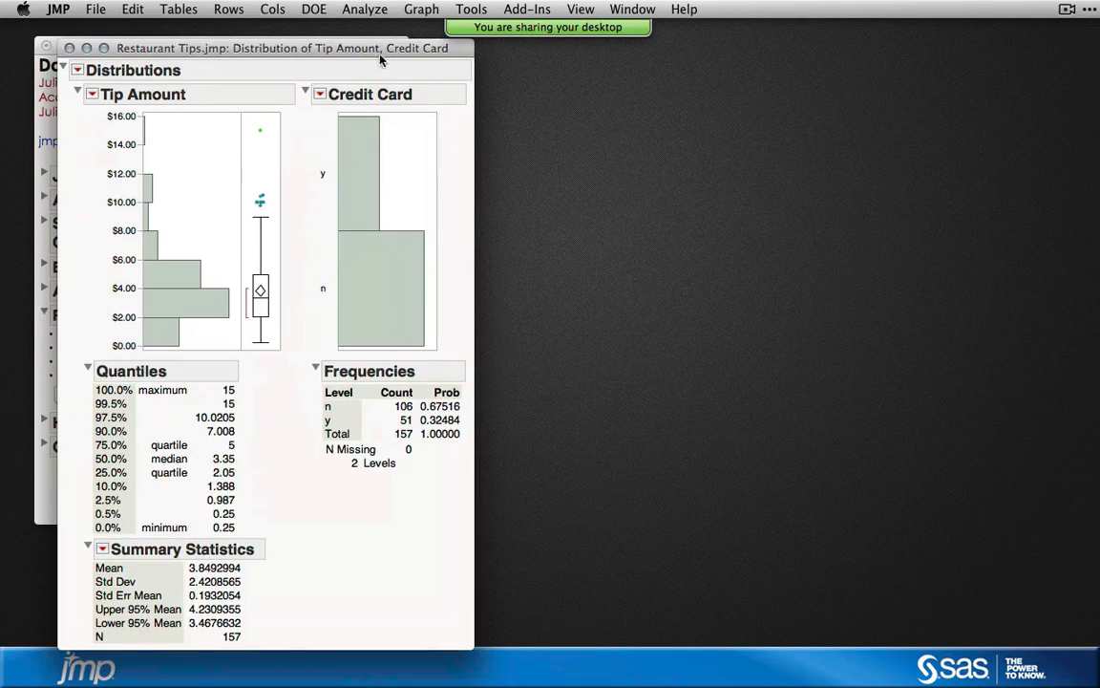
# - Use the Help tool on the Tip Amount Quantiles report to view its context-specific documentation, and close the help page
pyautogui.moveTo(363, 45); pyautogui.dragTo(566, 48)
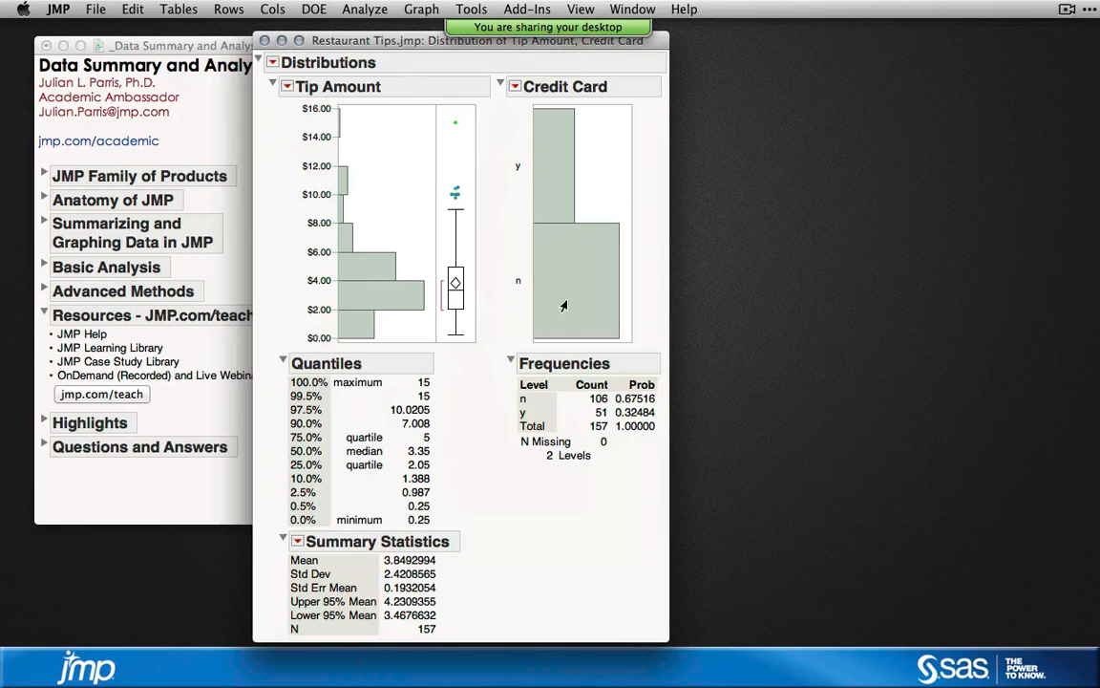
pyautogui.click(472, 10)
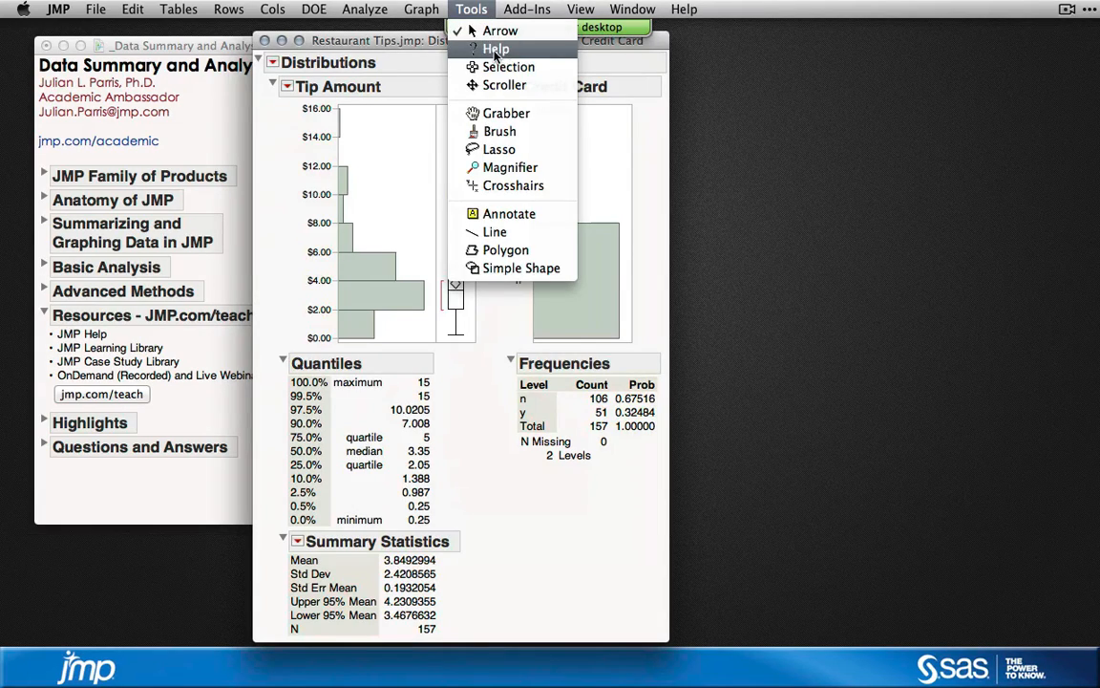
pyautogui.click(489, 50)
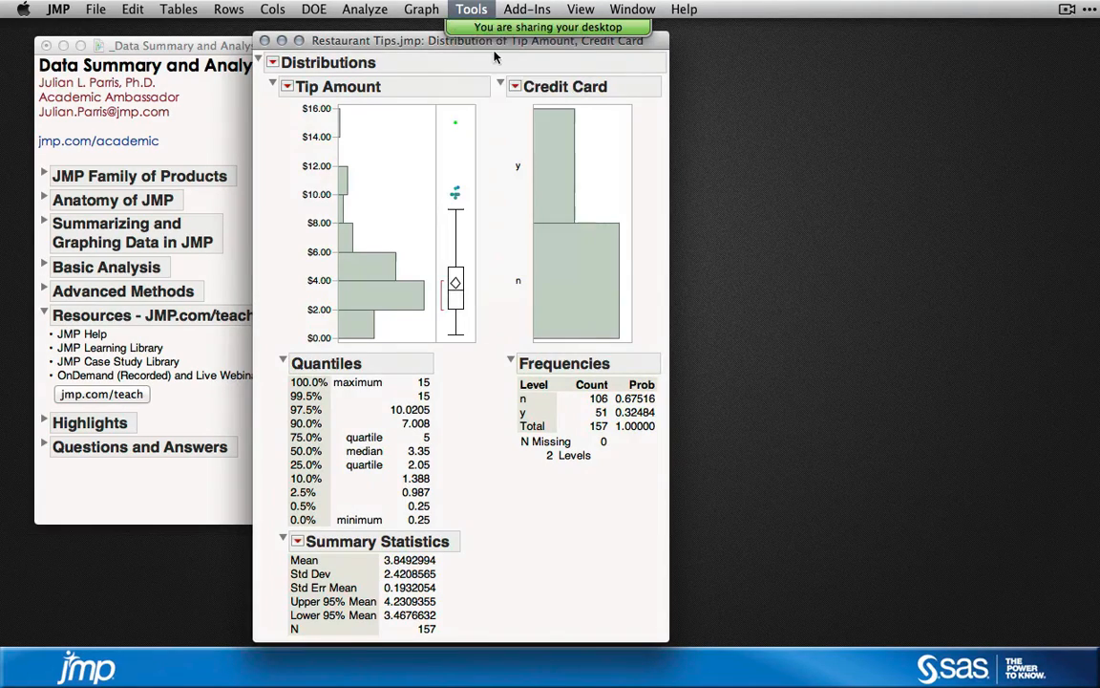
pyautogui.click(340, 367)
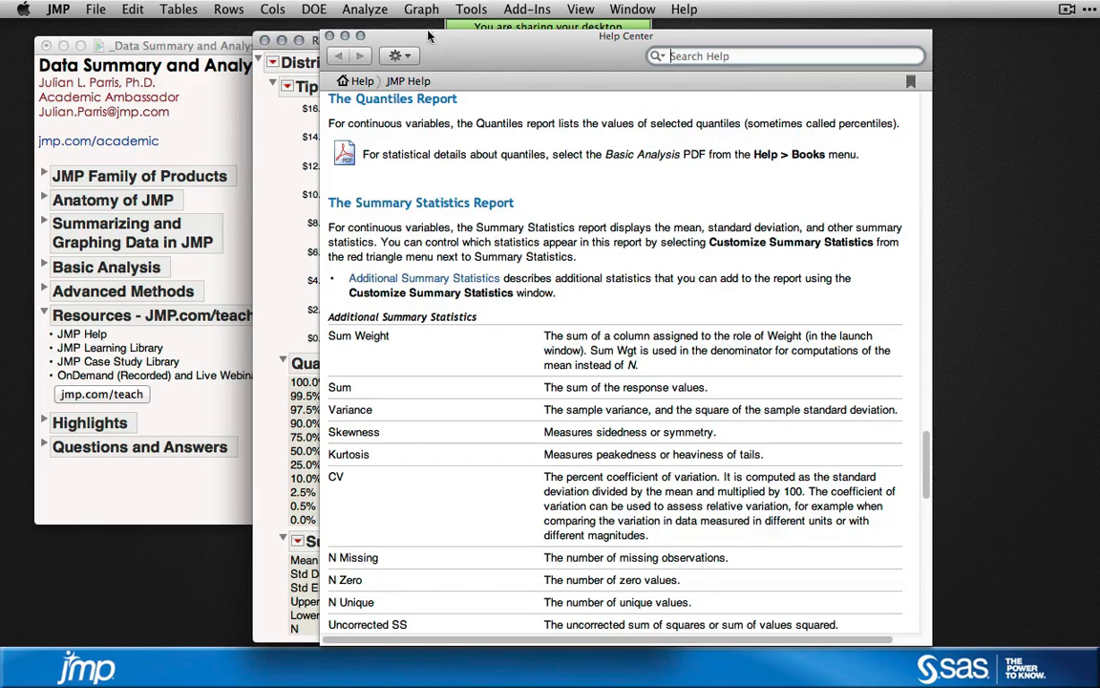
pyautogui.click(467, 8)
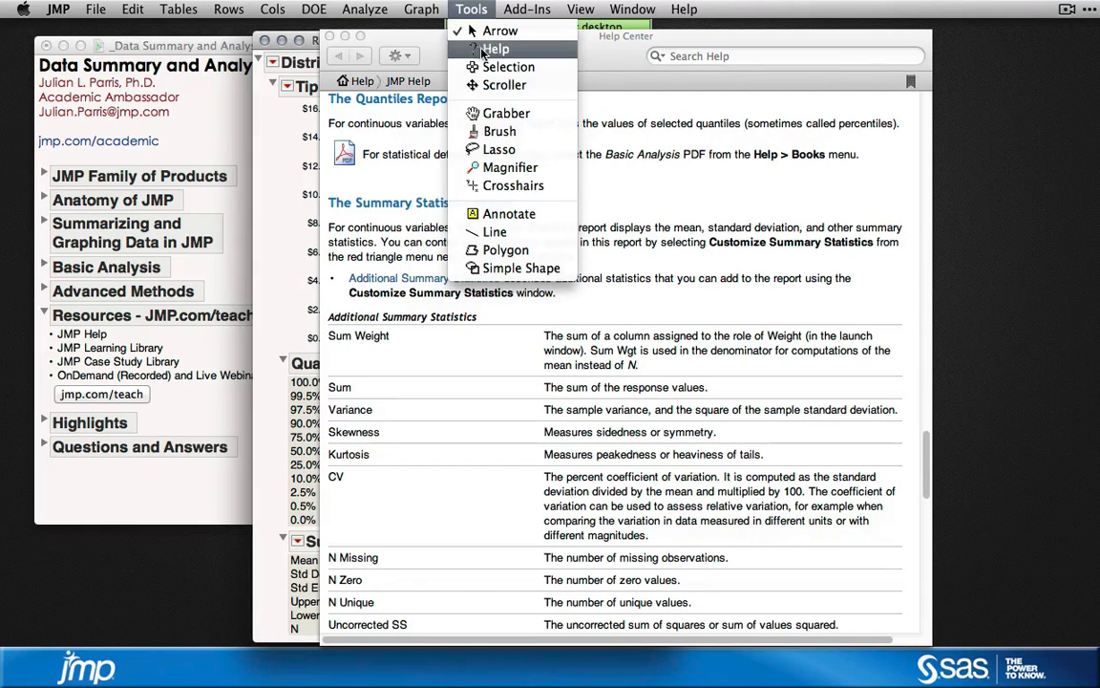
pyautogui.click(497, 31)
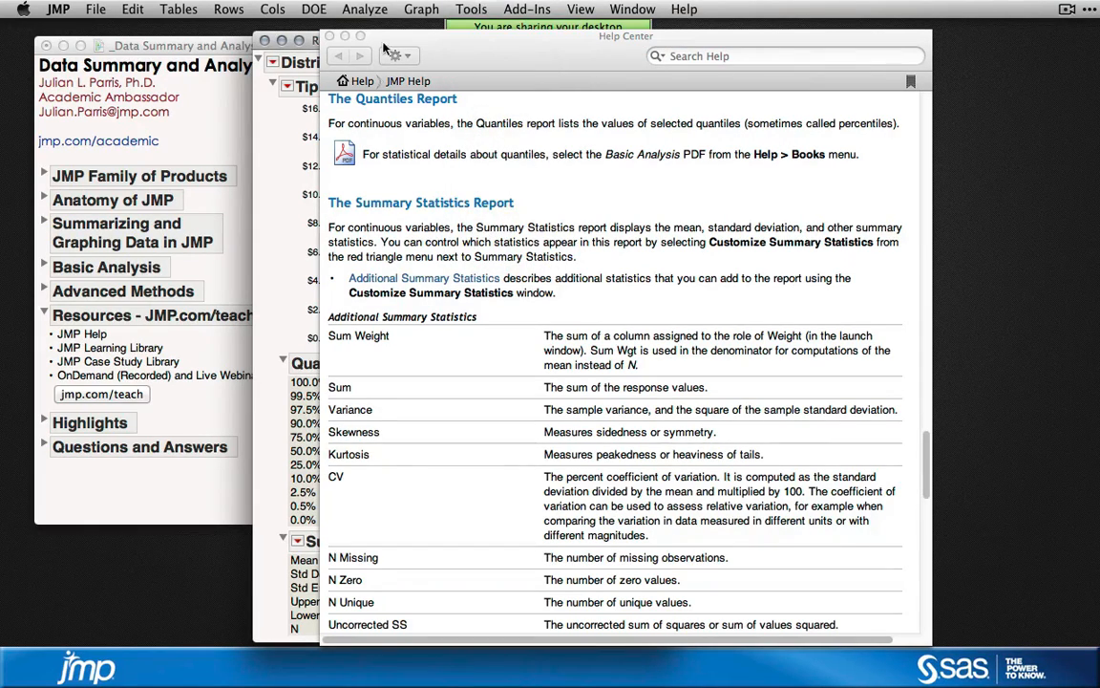
pyautogui.click(330, 36)
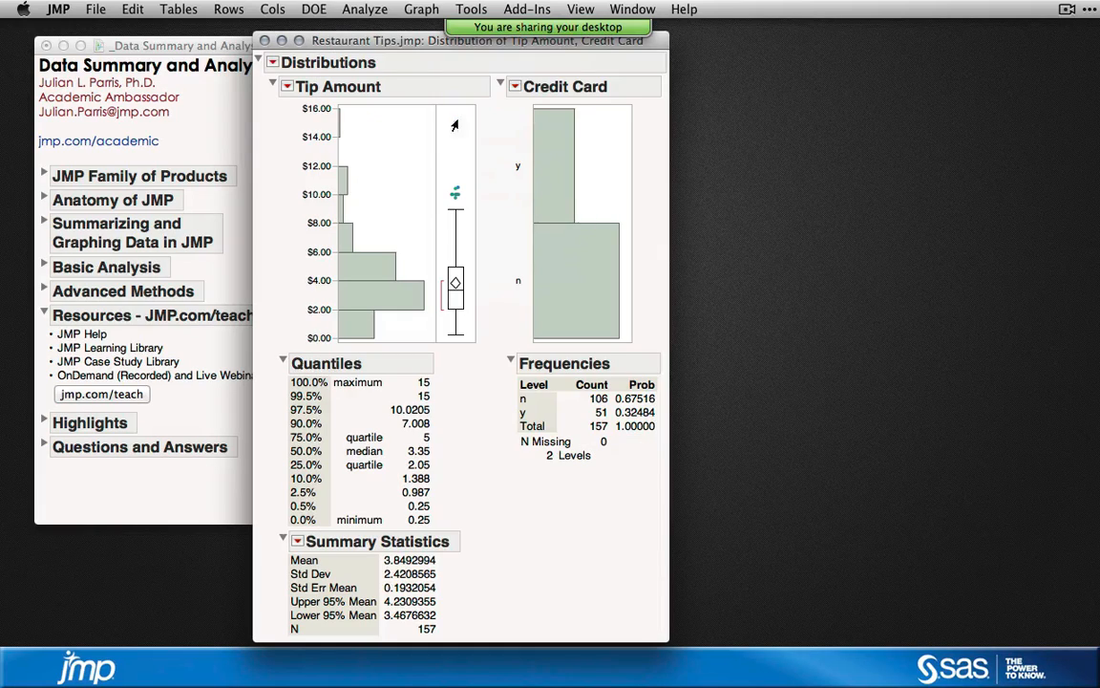
# - Open the JMP Documentation Library from the help books, go to its cover page, and close the PDF
pyautogui.click(684, 8)
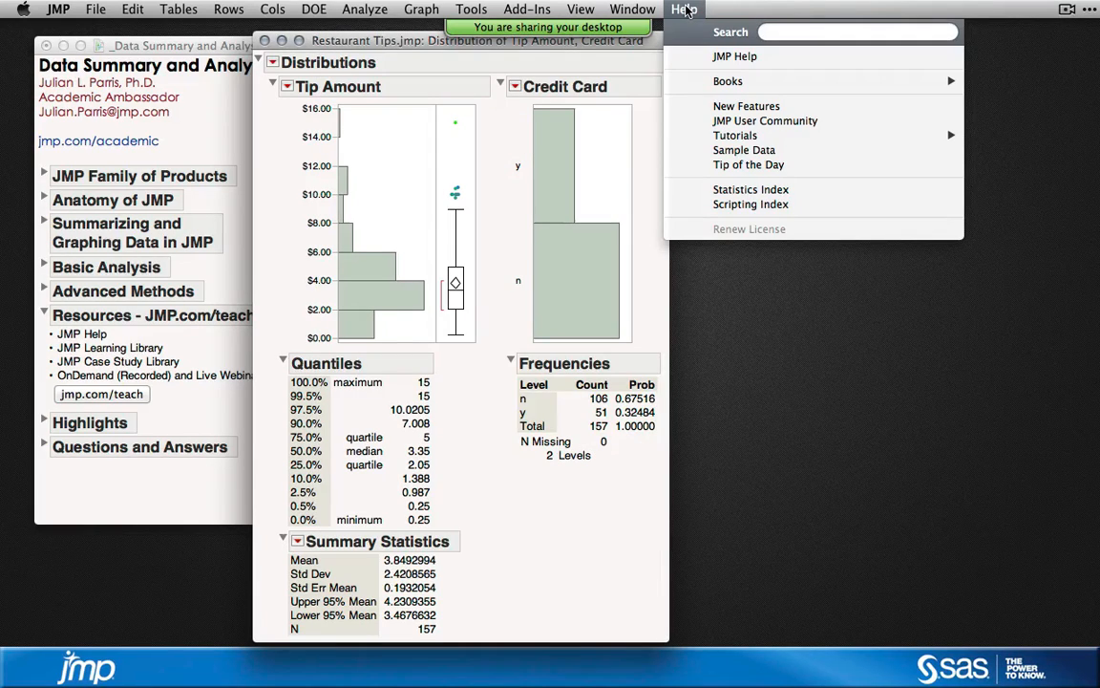
pyautogui.moveTo(732, 83)
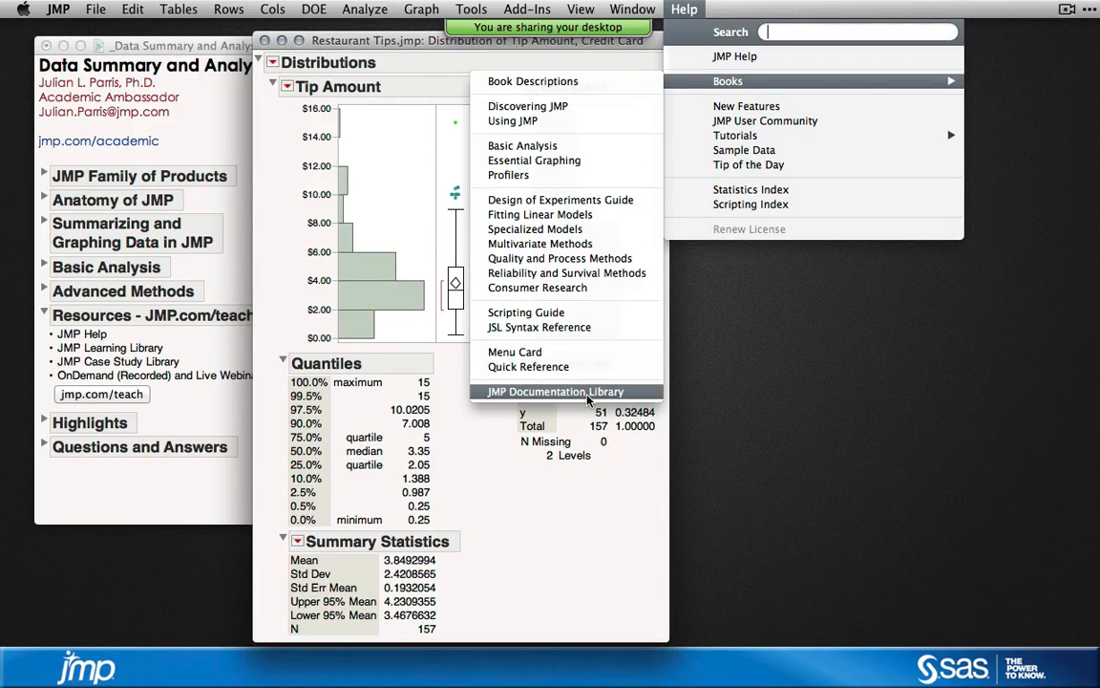
pyautogui.click(555, 392)
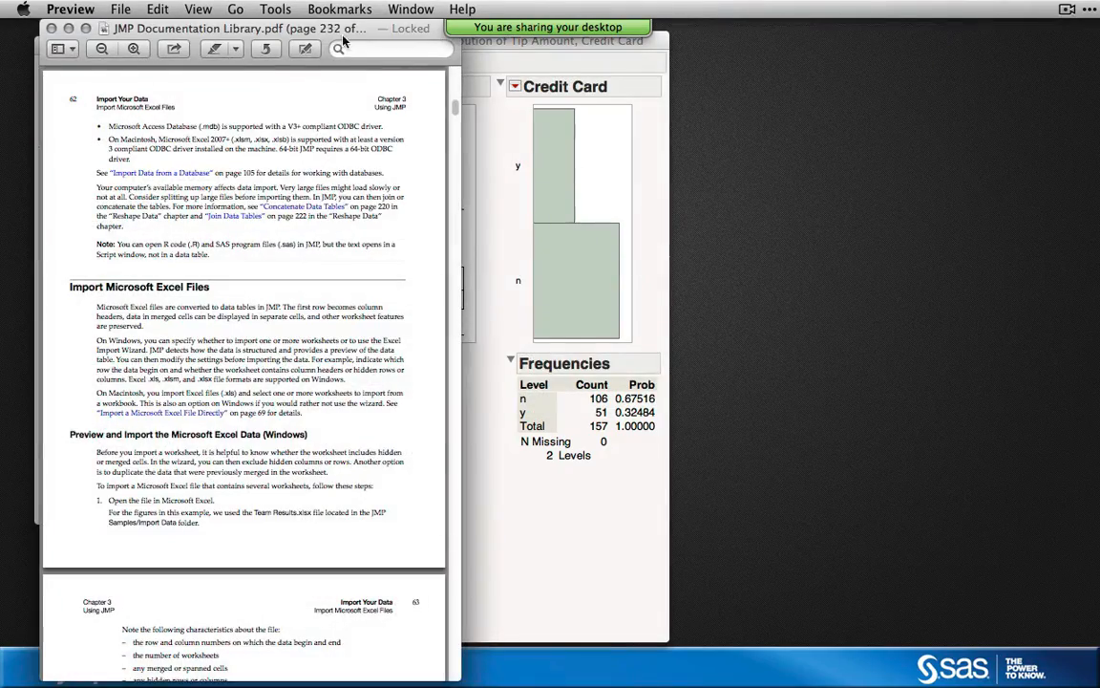
pyautogui.moveTo(345, 16); pyautogui.dragTo(512, 61)
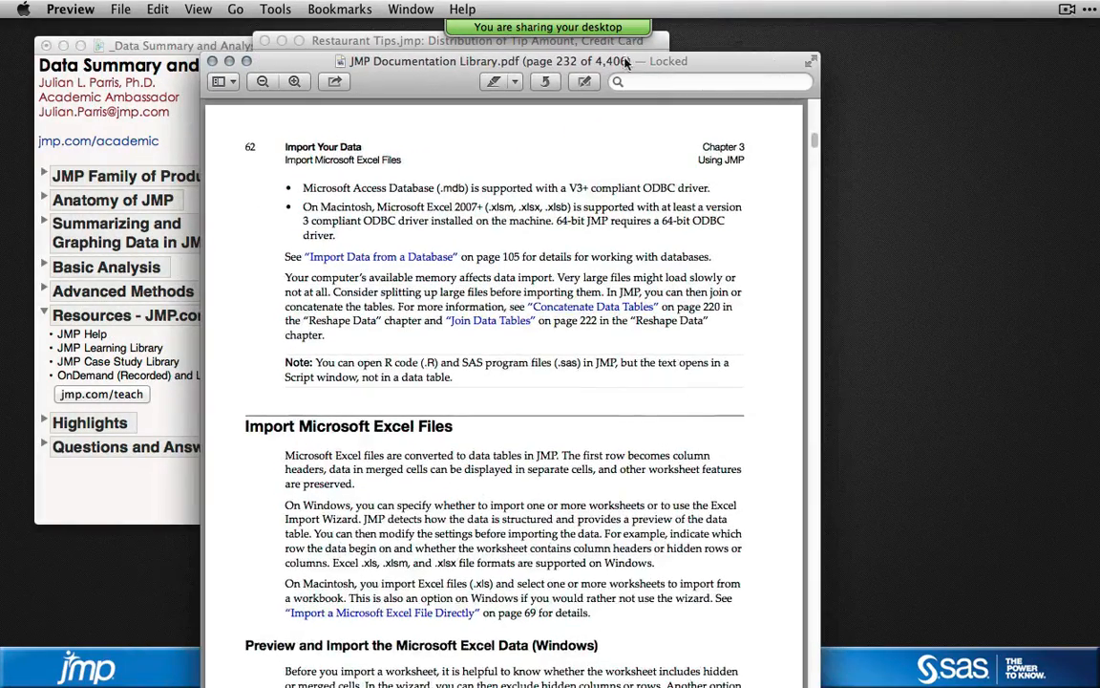
pyautogui.moveTo(814, 140); pyautogui.dragTo(813, 111)
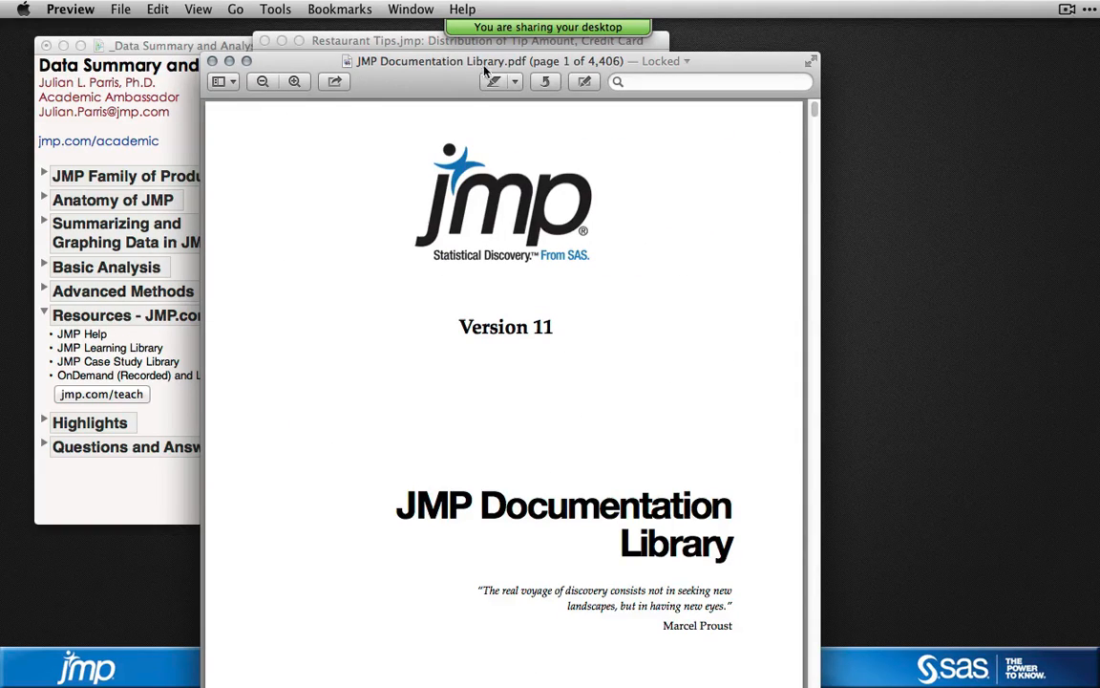
pyautogui.click(214, 64)
# - Uncover the journal, expand its Questions and Answers section, and enlarge the journal window to show the whole contact card
pyautogui.moveTo(391, 46); pyautogui.dragTo(419, 42)
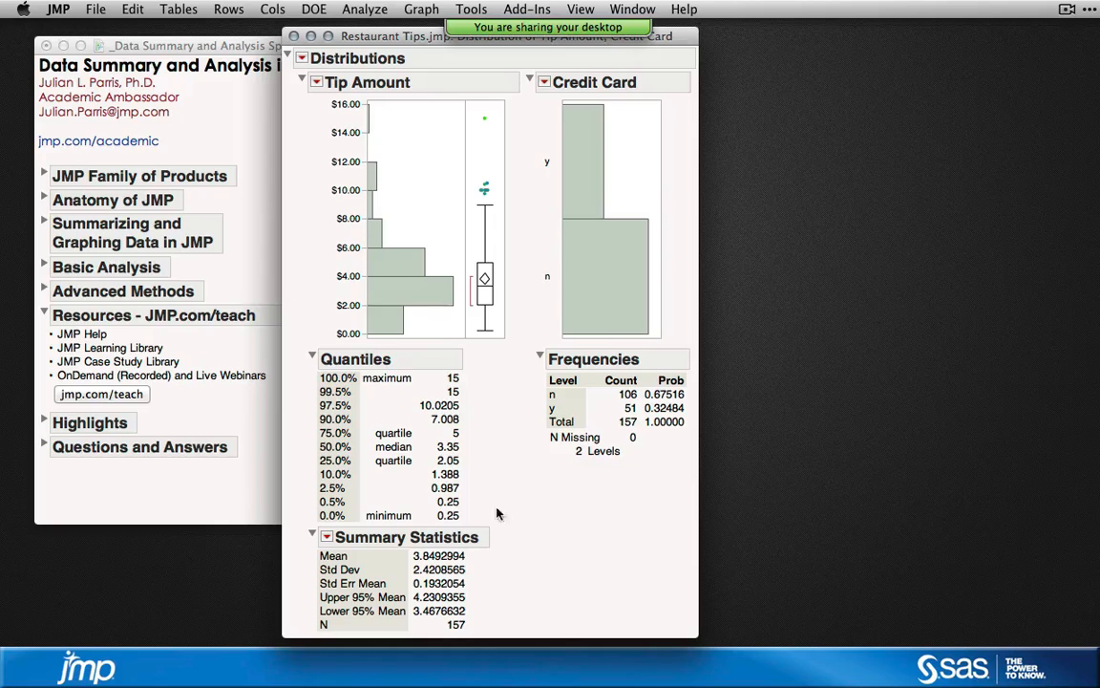
pyautogui.click(48, 441)
pyautogui.click(44, 446)
pyautogui.scroll(-5, 291, 406)
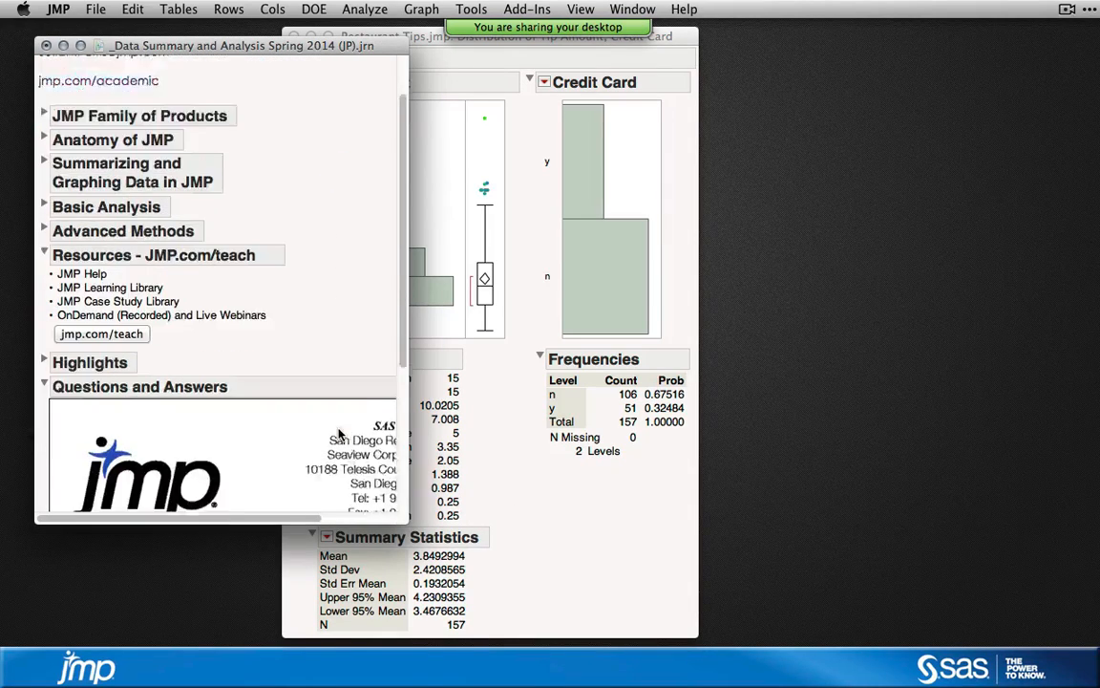
pyautogui.moveTo(405, 519); pyautogui.dragTo(501, 503)
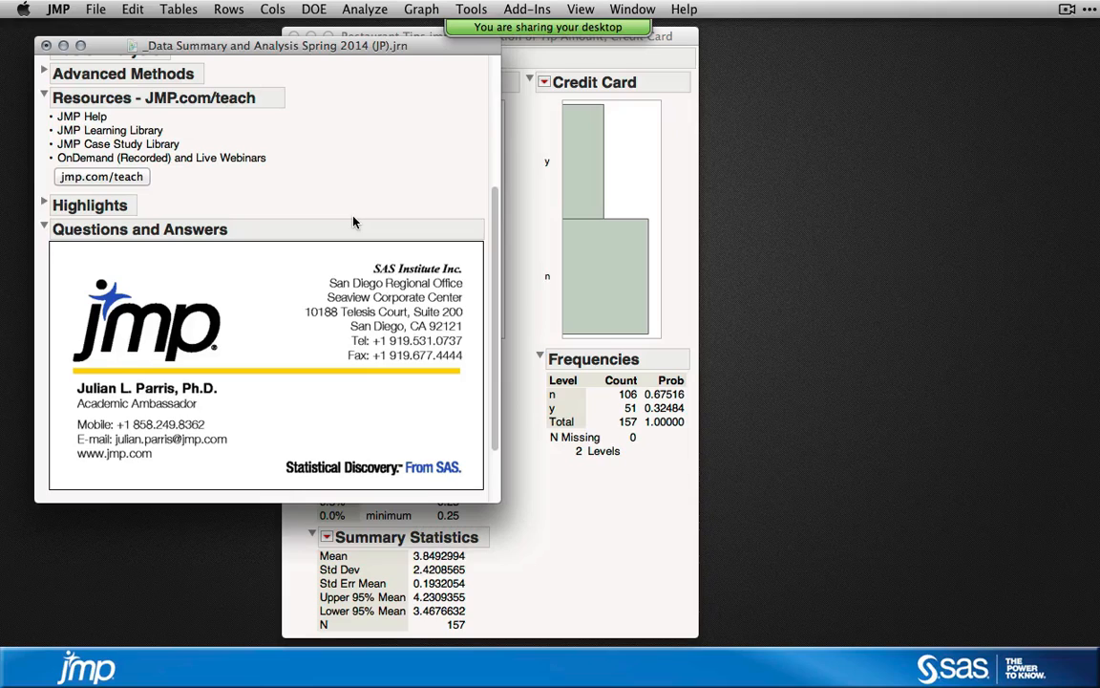